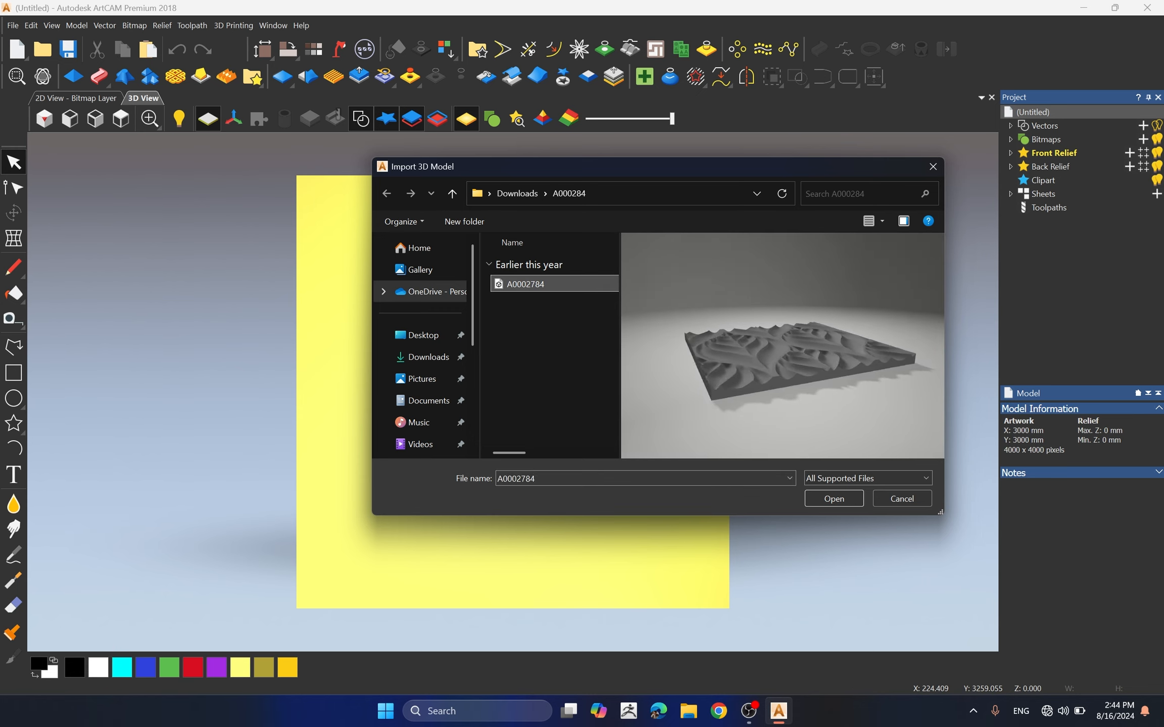
- Load the 3D model A0002784 from the A000284 folder for import
click(832, 499)
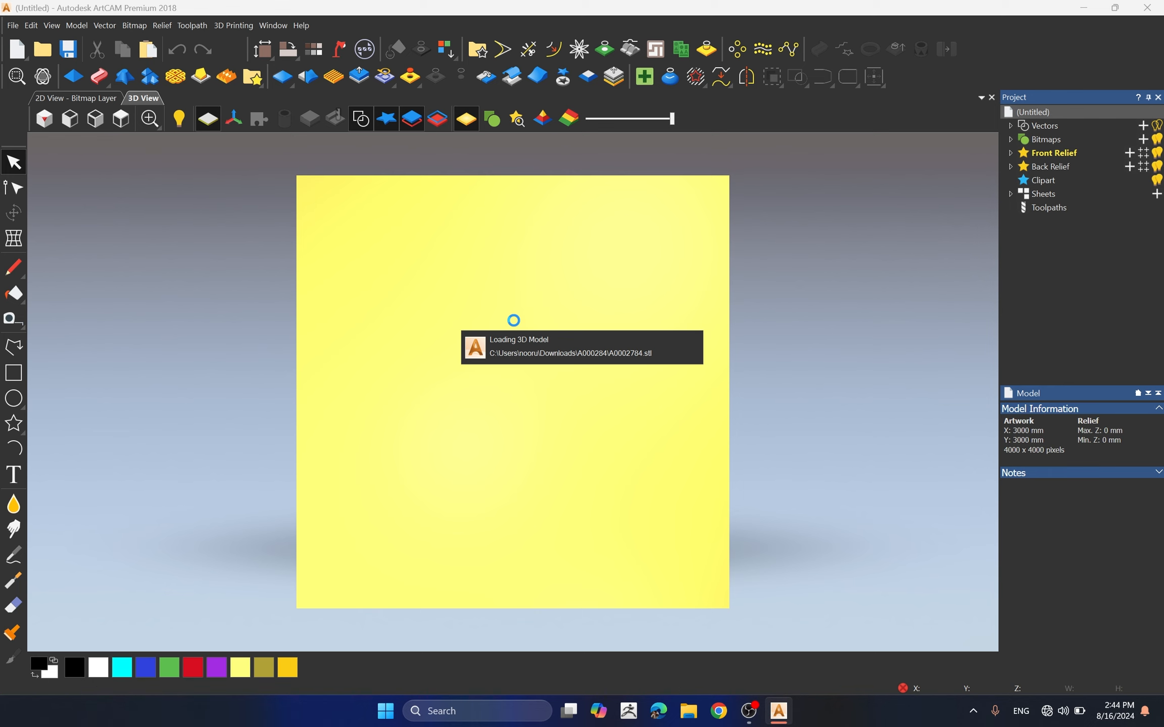
drag(533, 233, 717, 207)
scroll(460, 392, up, 3)
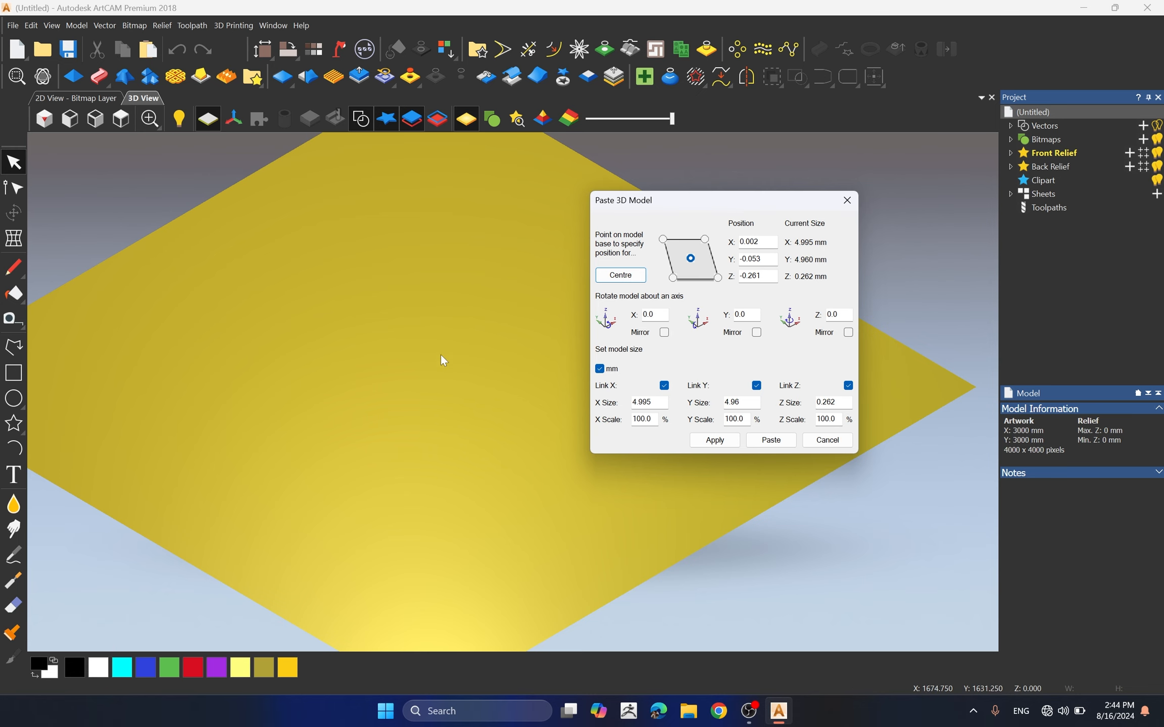
scroll(440, 355, down, 3)
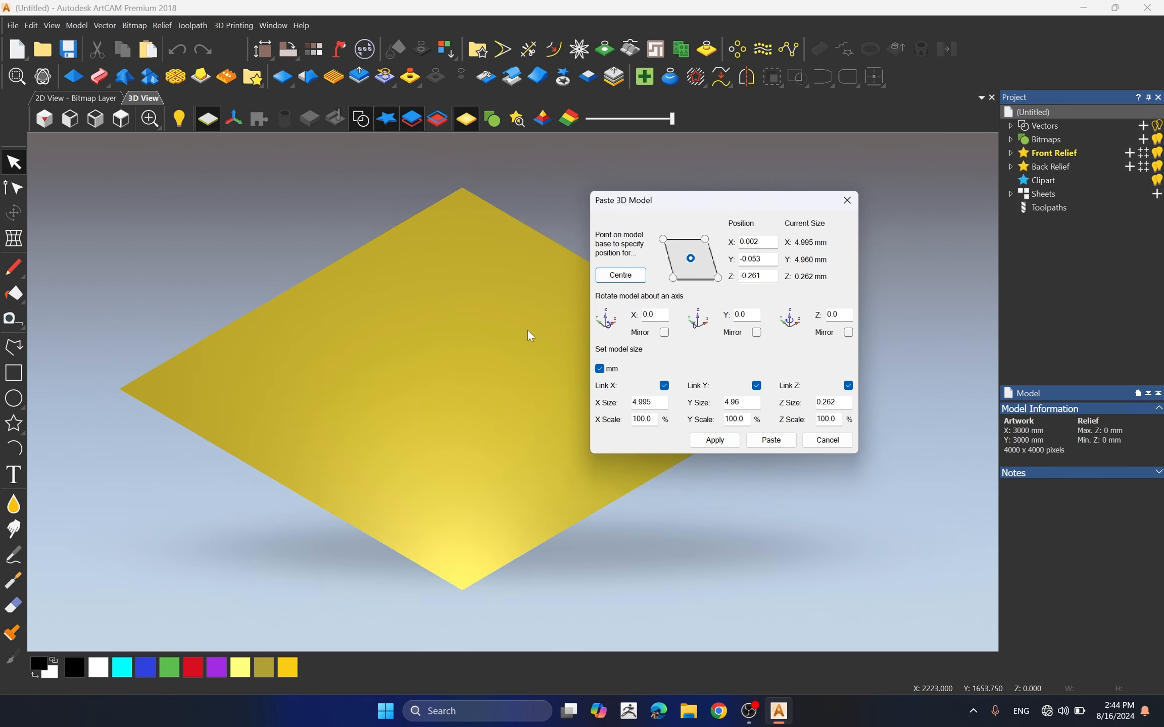
- Centre the imported model on the artwork and paste it into the relief at an X size of 500 mm, with linked proportions
click(626, 279)
double_click(635, 402)
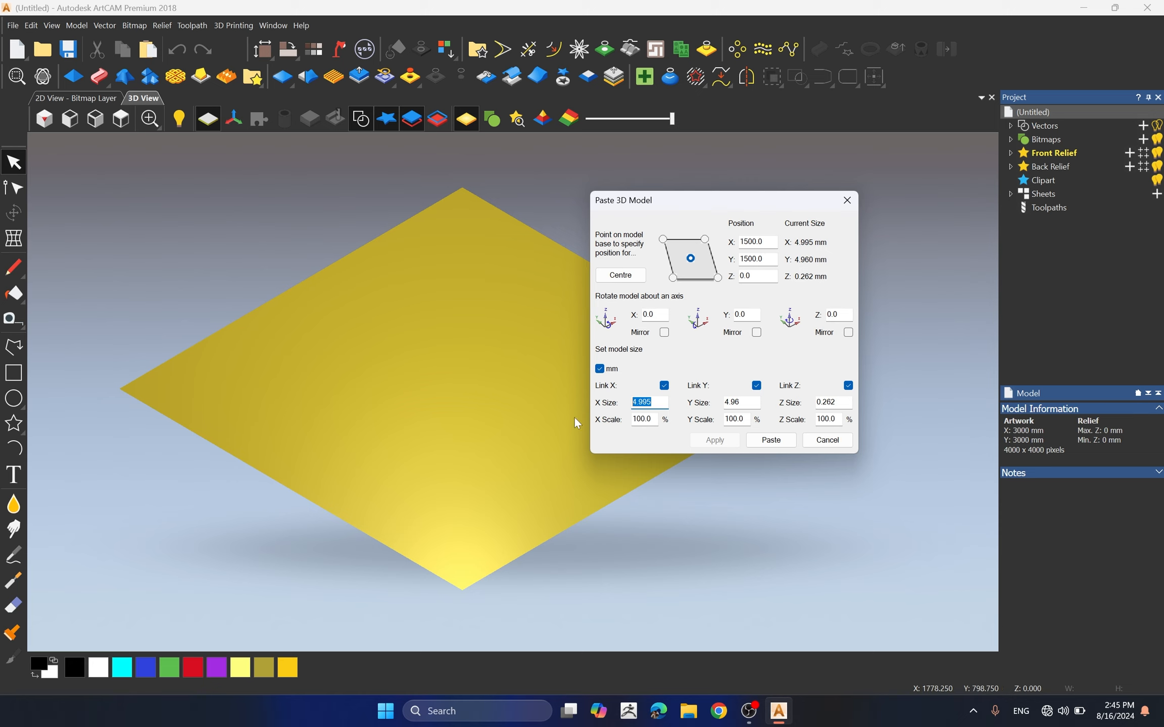
text(500)
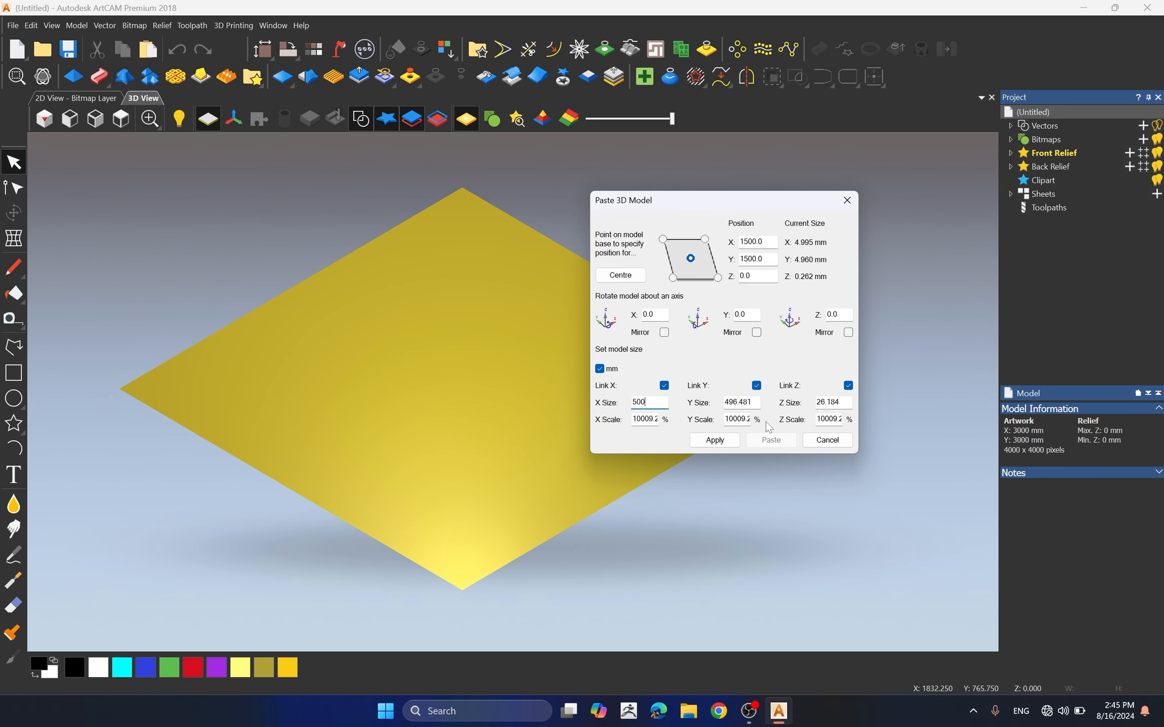
click(714, 439)
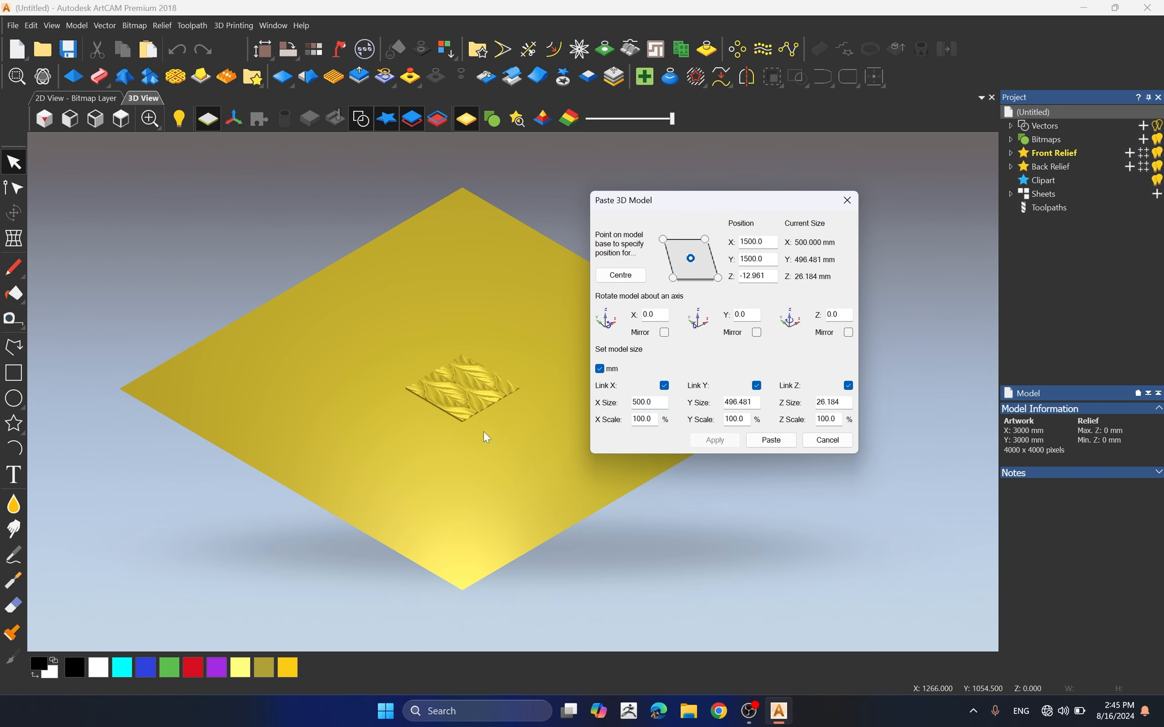
scroll(484, 436, up, 3)
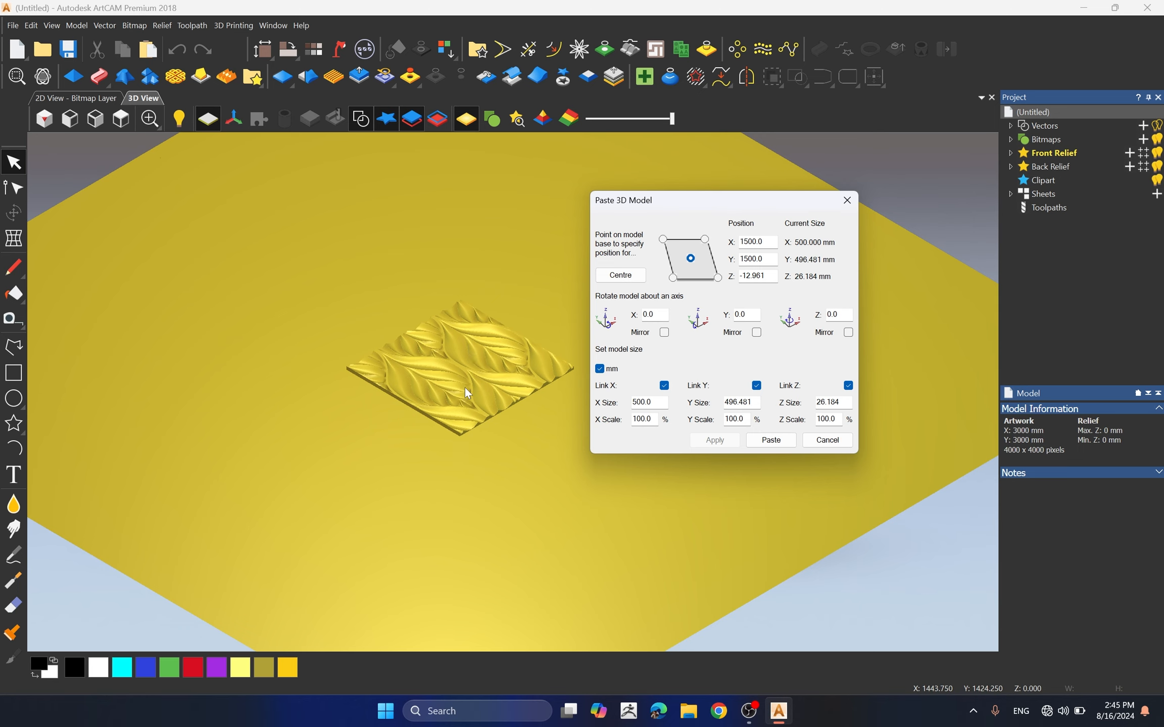
scroll(464, 388, down, 4)
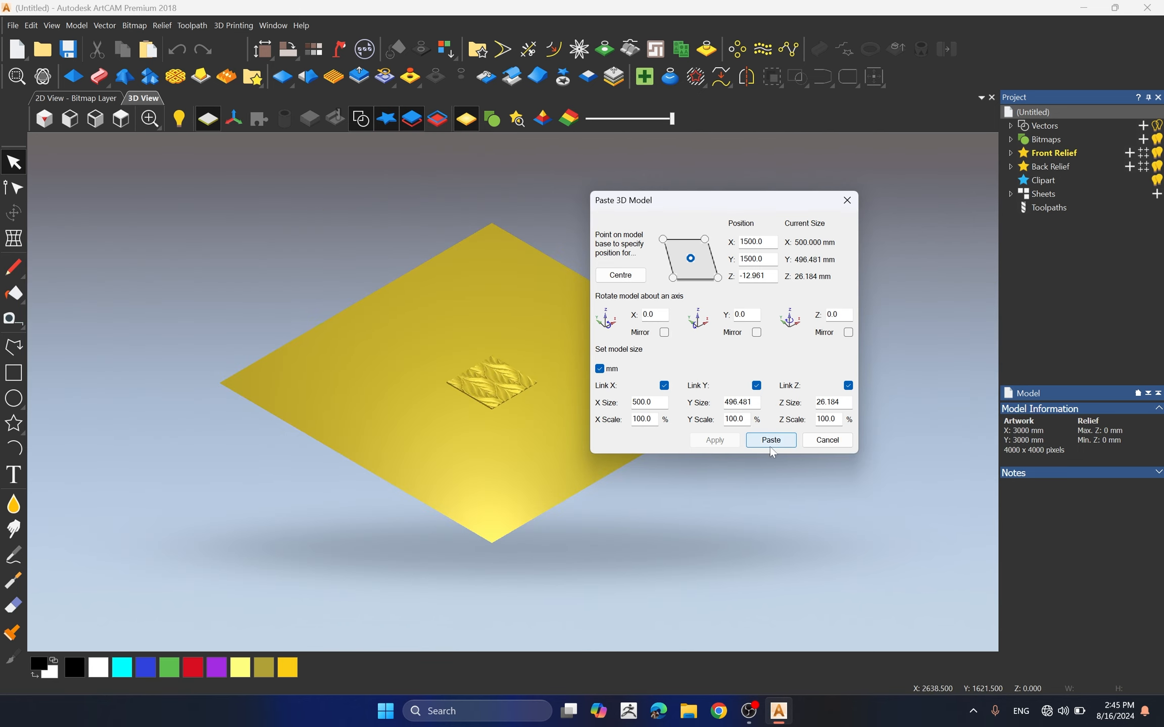
click(770, 441)
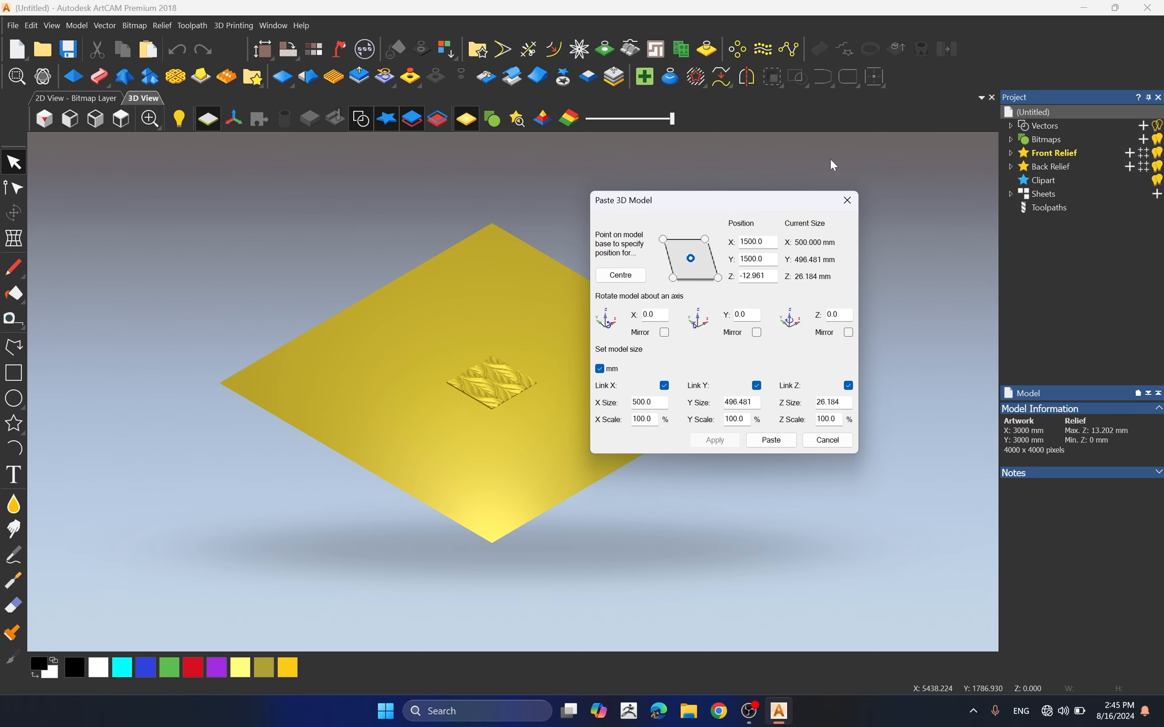
click(852, 200)
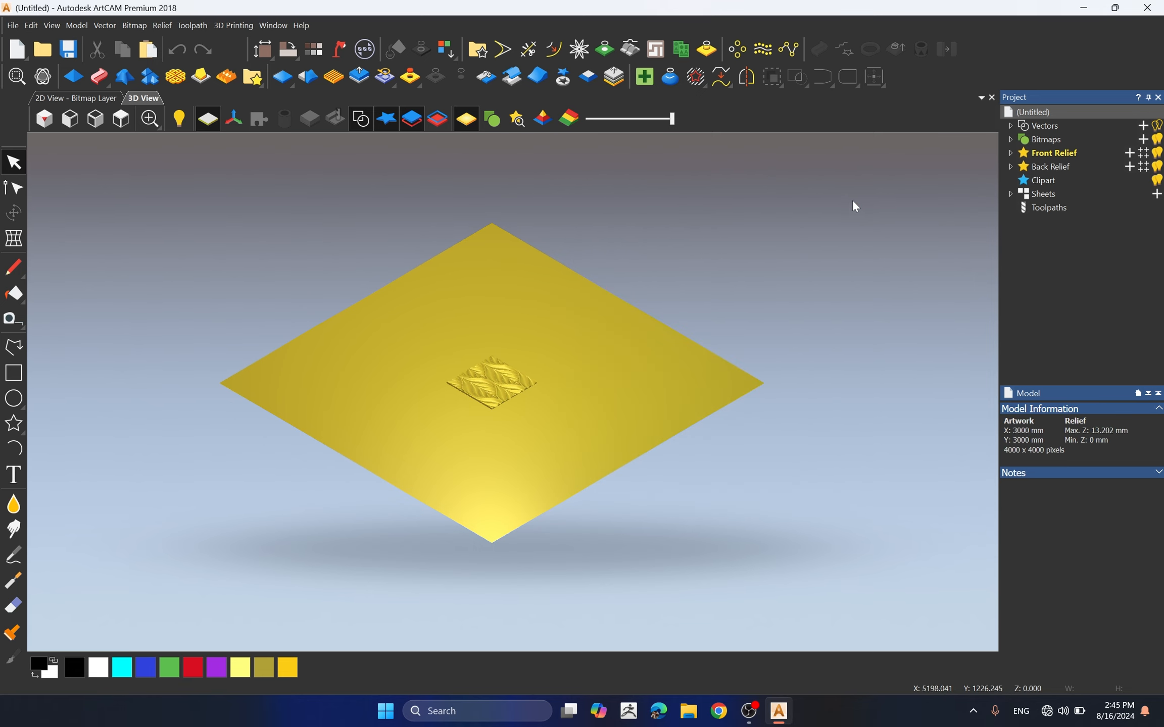
- Cut out the pasted leaf pattern with the Relief Cookie Cutter to convert it into relief clipart
scroll(398, 375, up, 3)
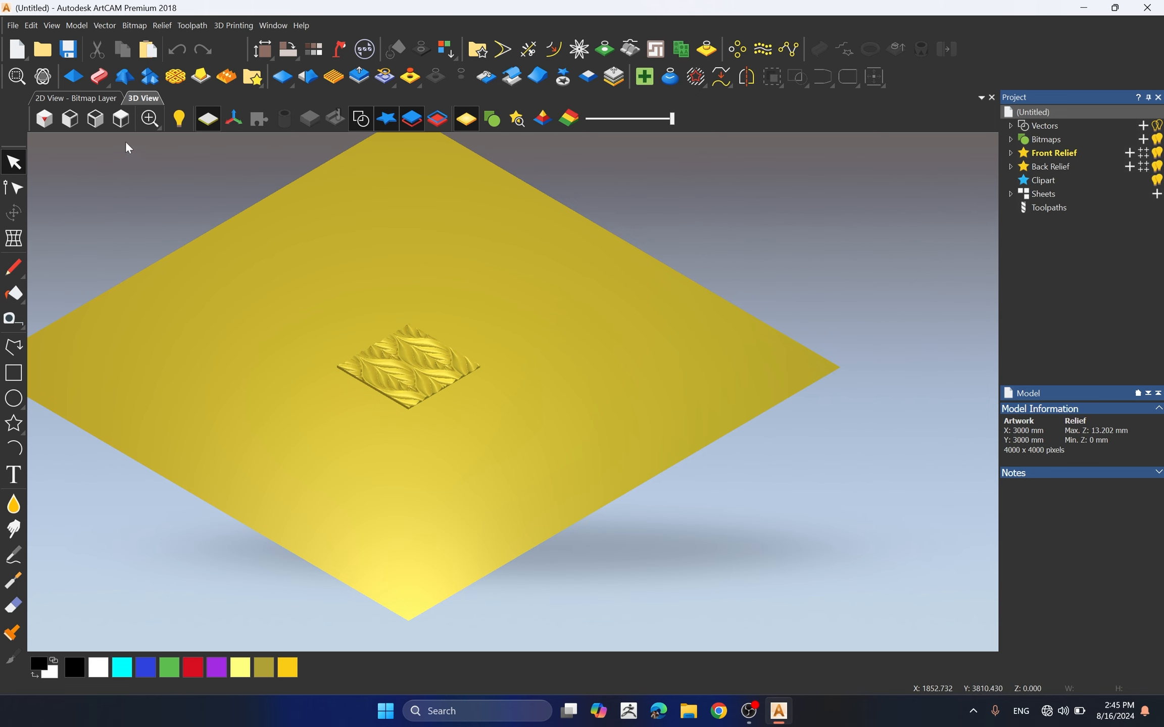
click(120, 120)
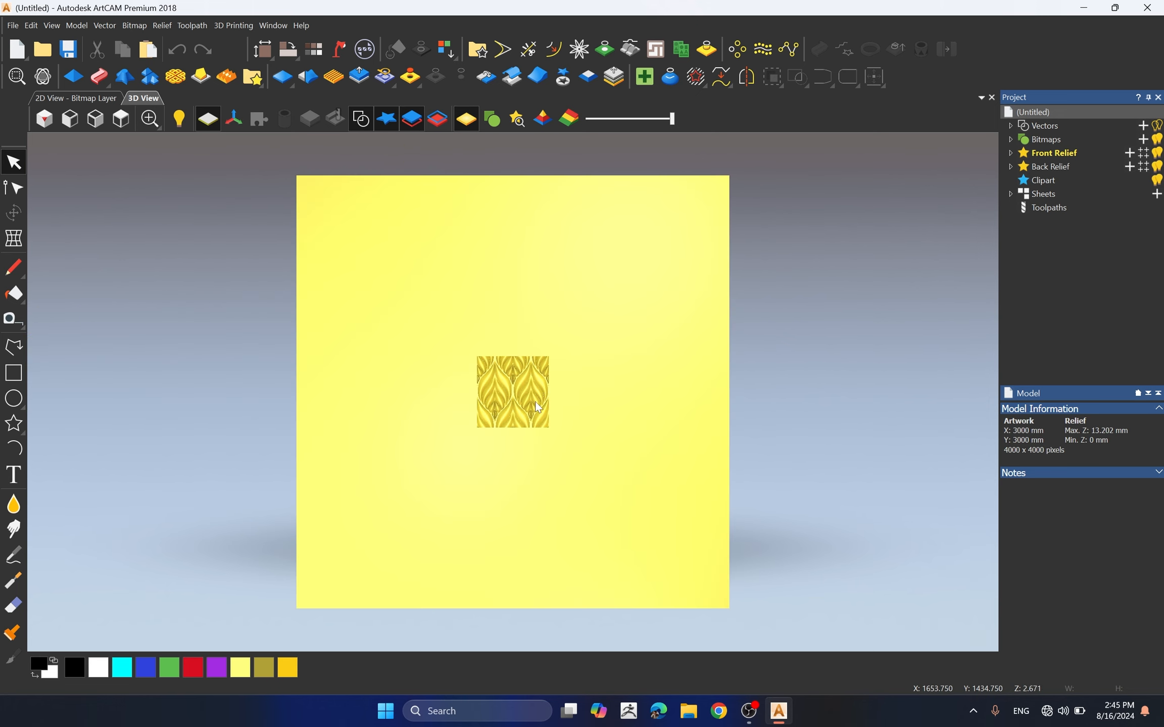
scroll(525, 414, up, 5)
scroll(528, 467, down, 6)
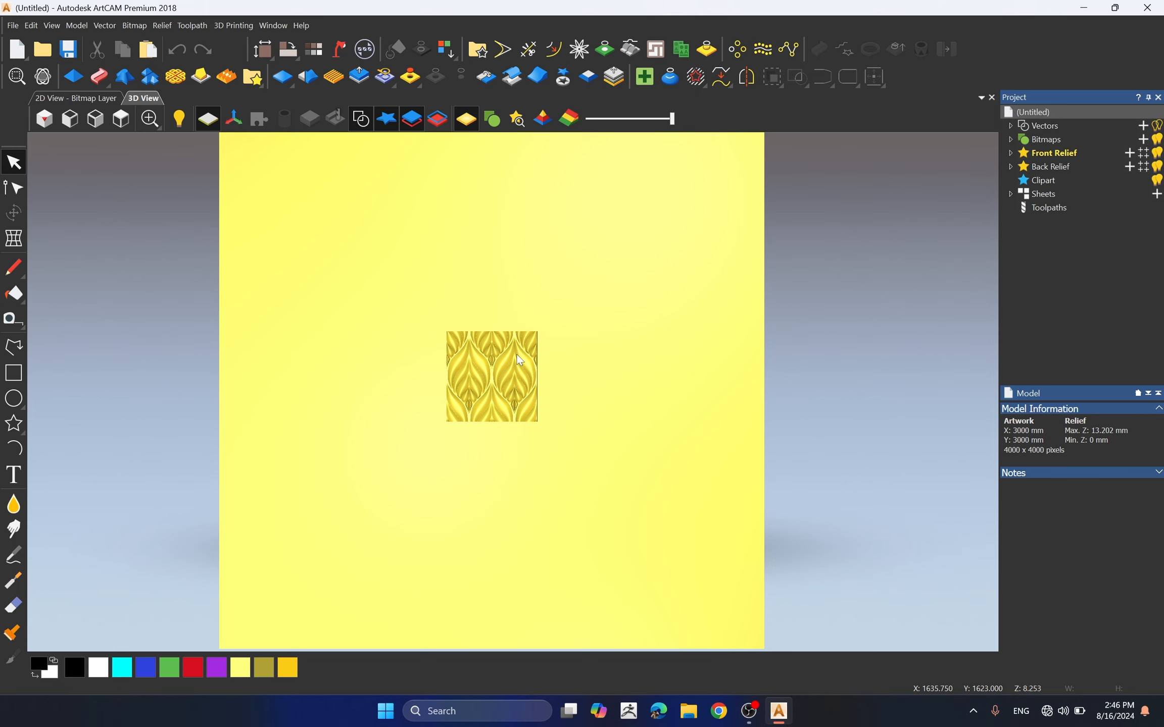
scroll(506, 401, up, 2)
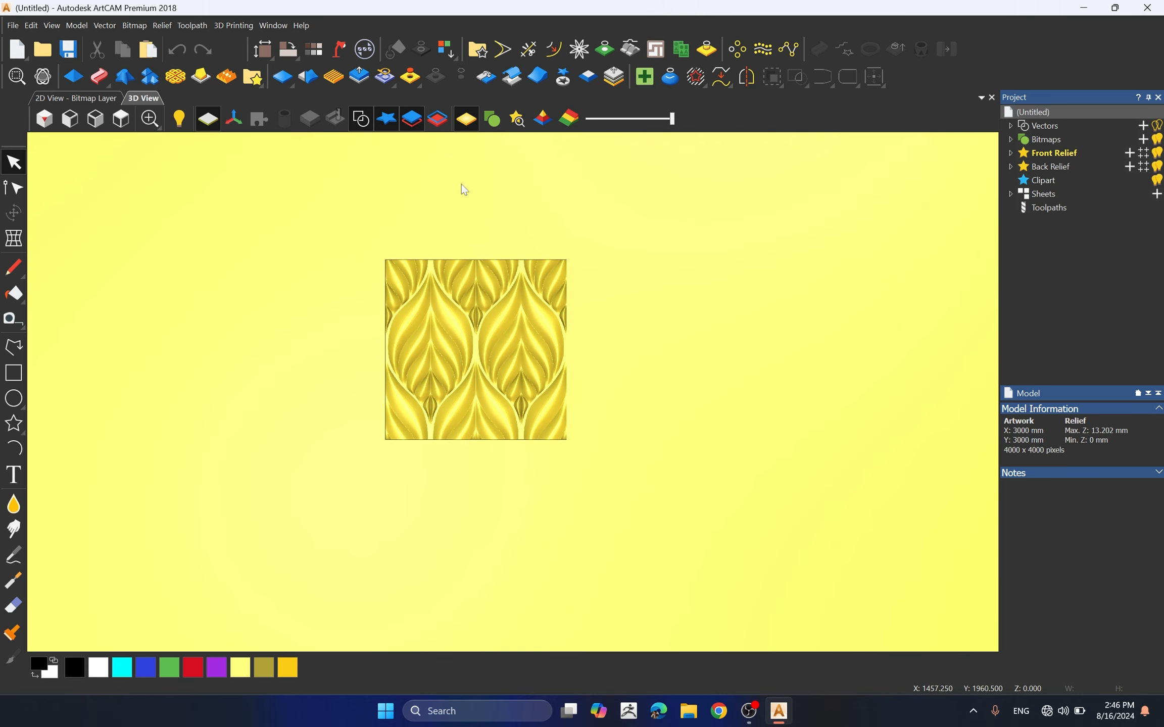
click(565, 77)
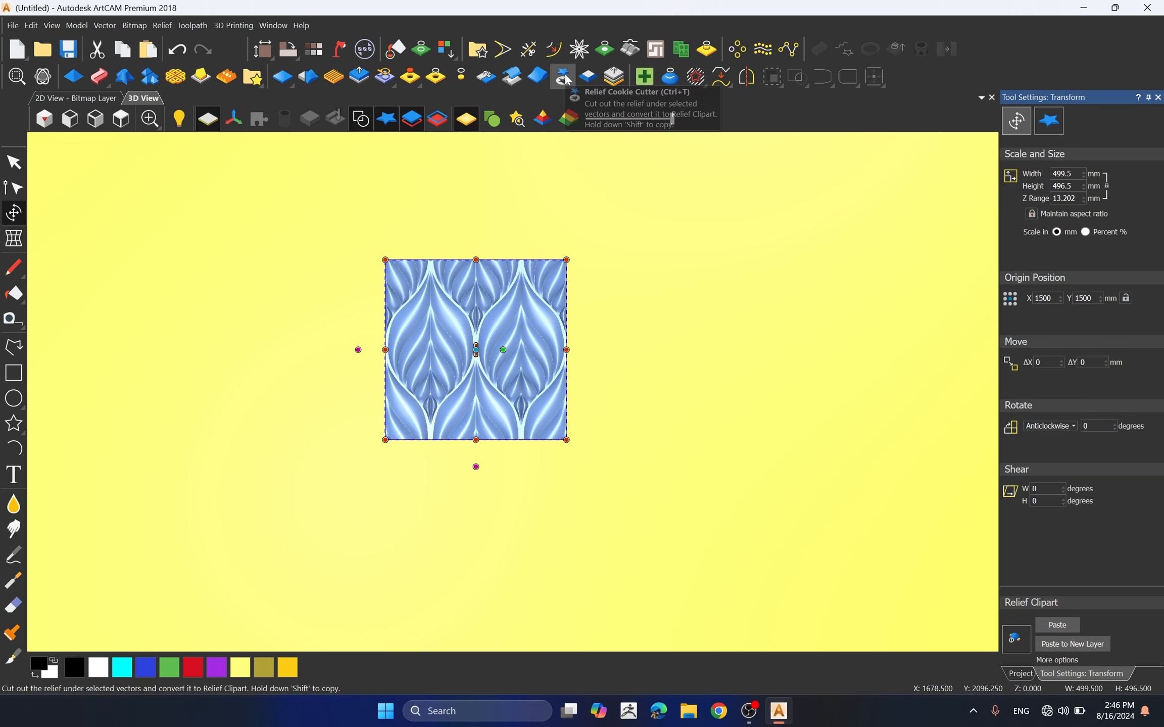
- Move the leaf clipart near the artwork's lower-left corner, with its origin at about X 381, Y 328 mm
scroll(505, 404, down, 5)
drag(513, 363, 390, 470)
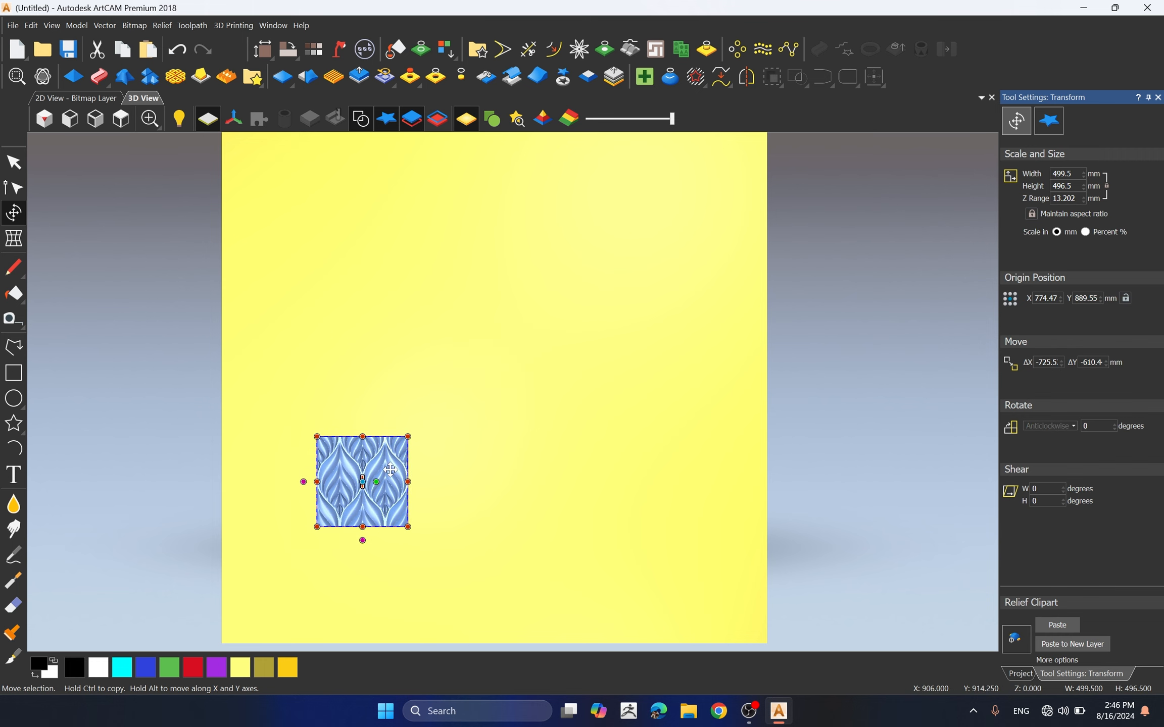
drag(426, 379, 405, 400)
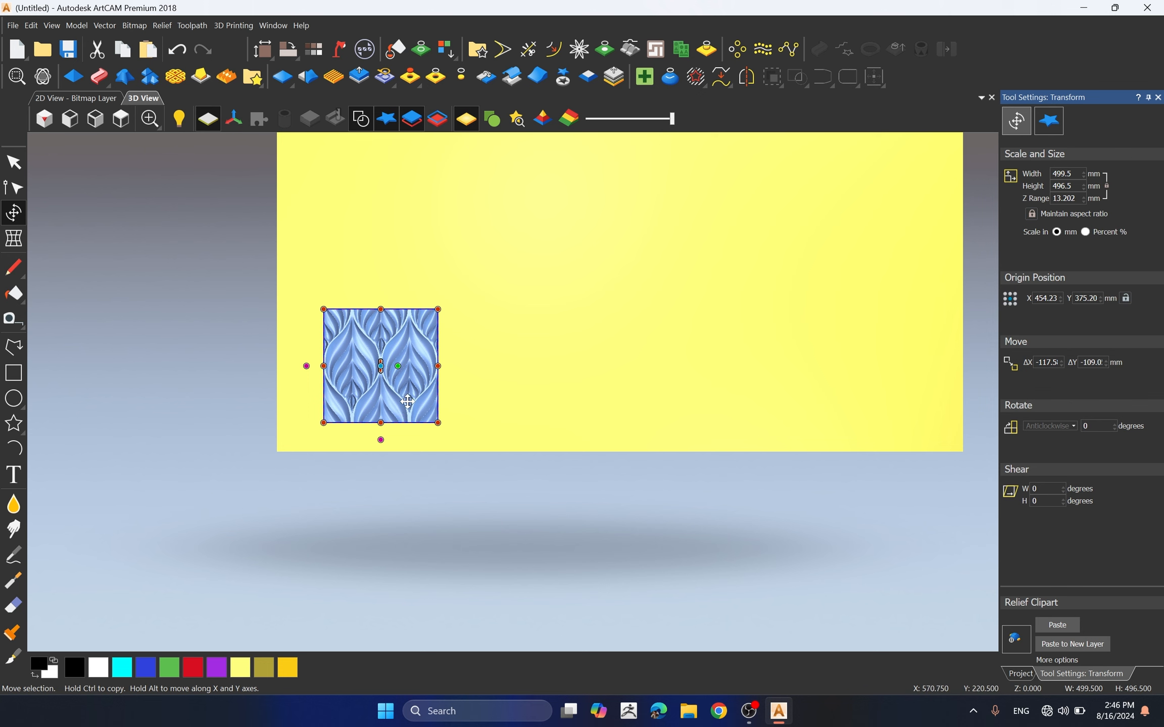
drag(407, 401, 392, 413)
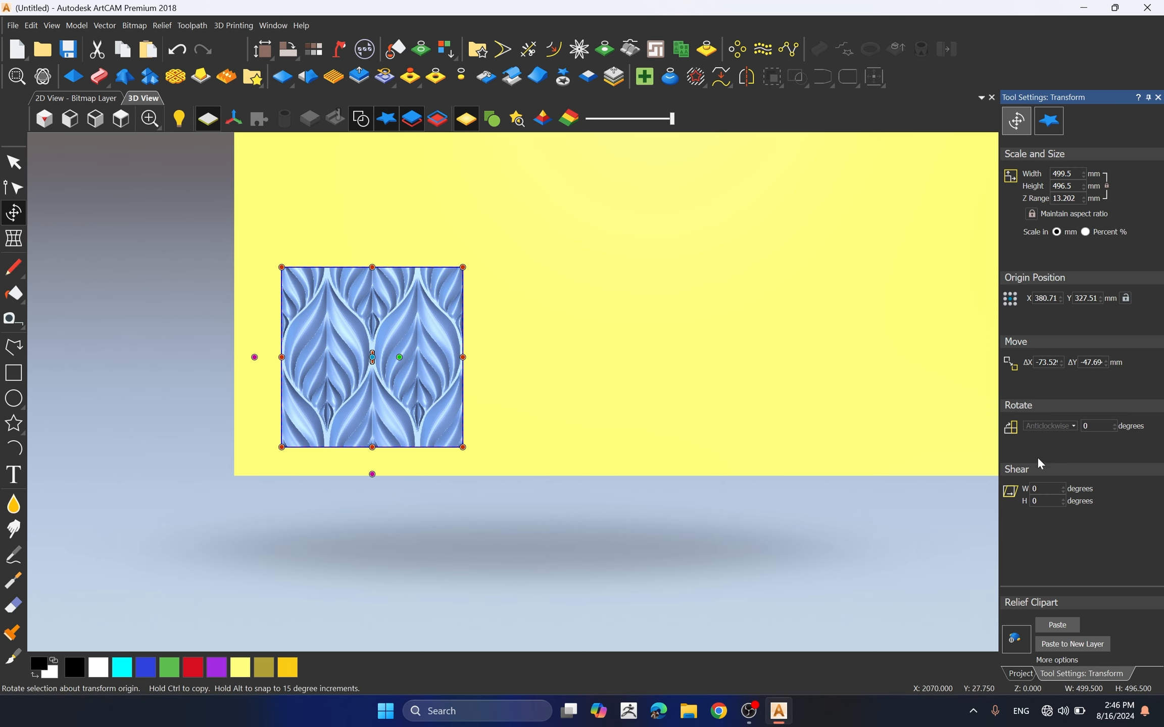
- Rotate the leaf clipart by 180 degrees and deselect it
drag(1100, 427, 1014, 448)
text(18)
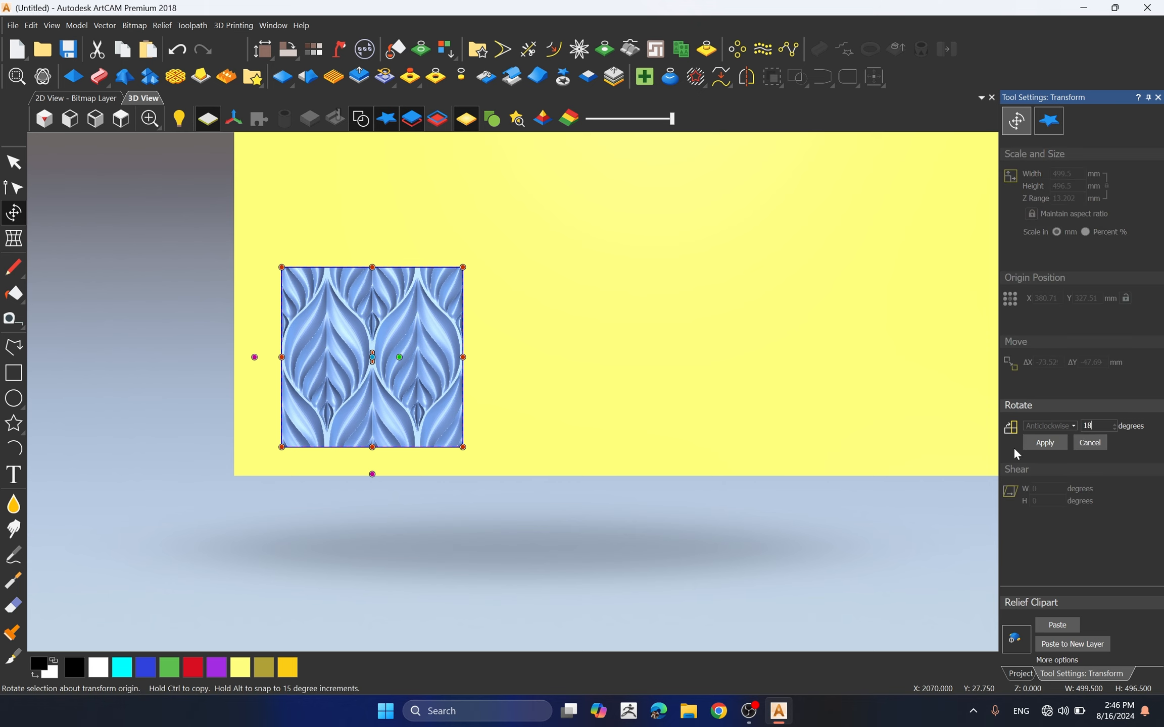
text(0)
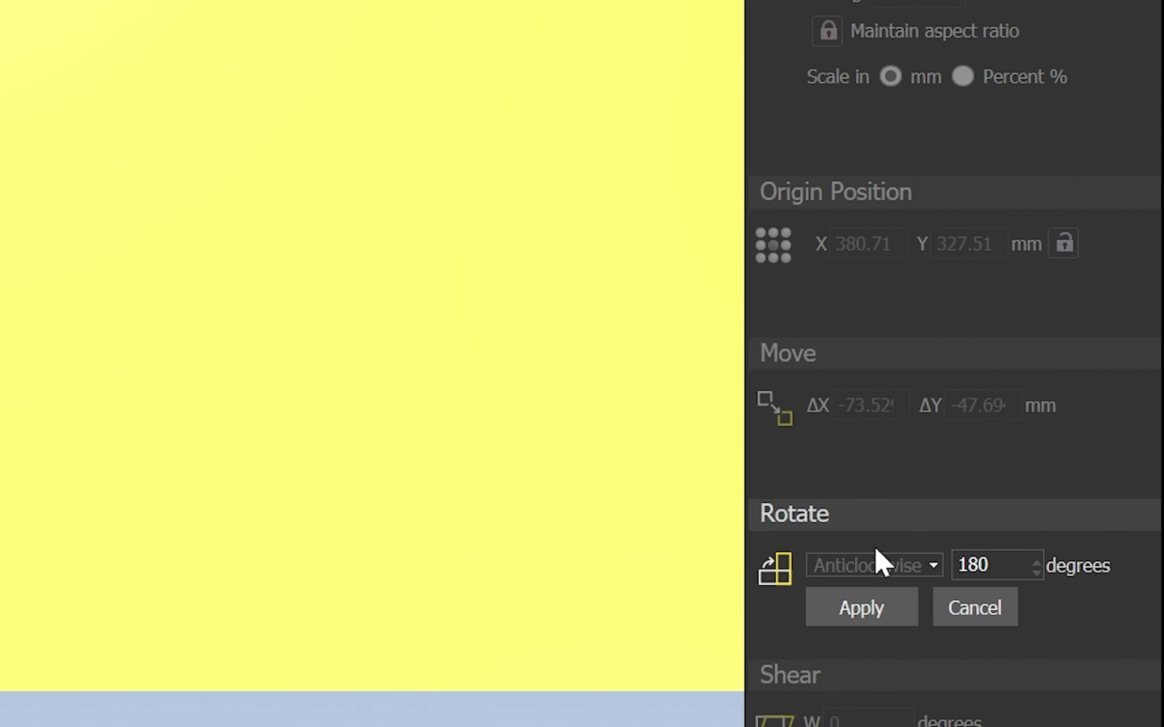
drag(1001, 566, 949, 566)
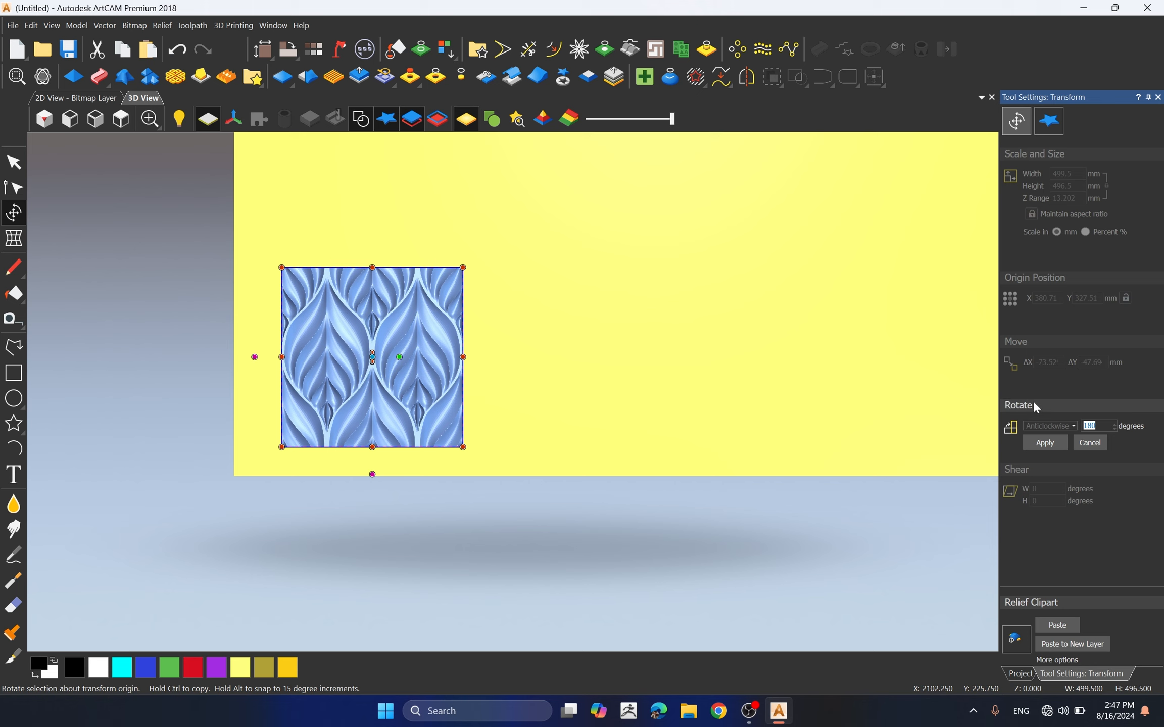
click(1043, 443)
scroll(418, 295, up, 2)
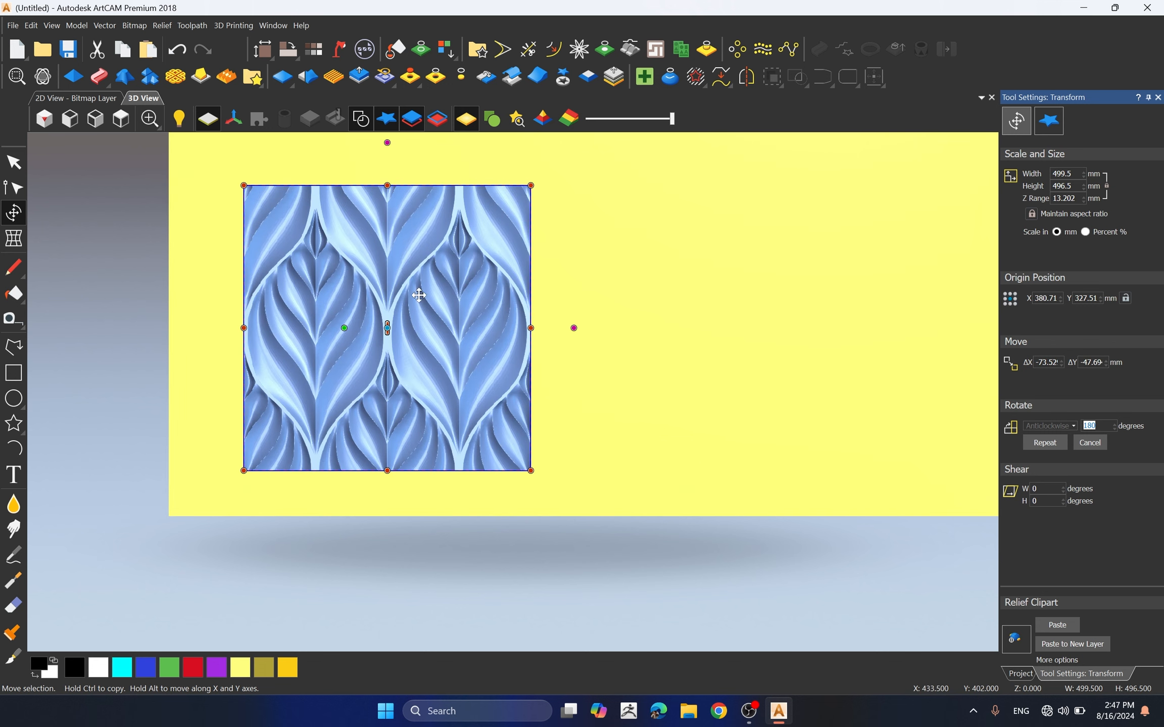
key(Escape)
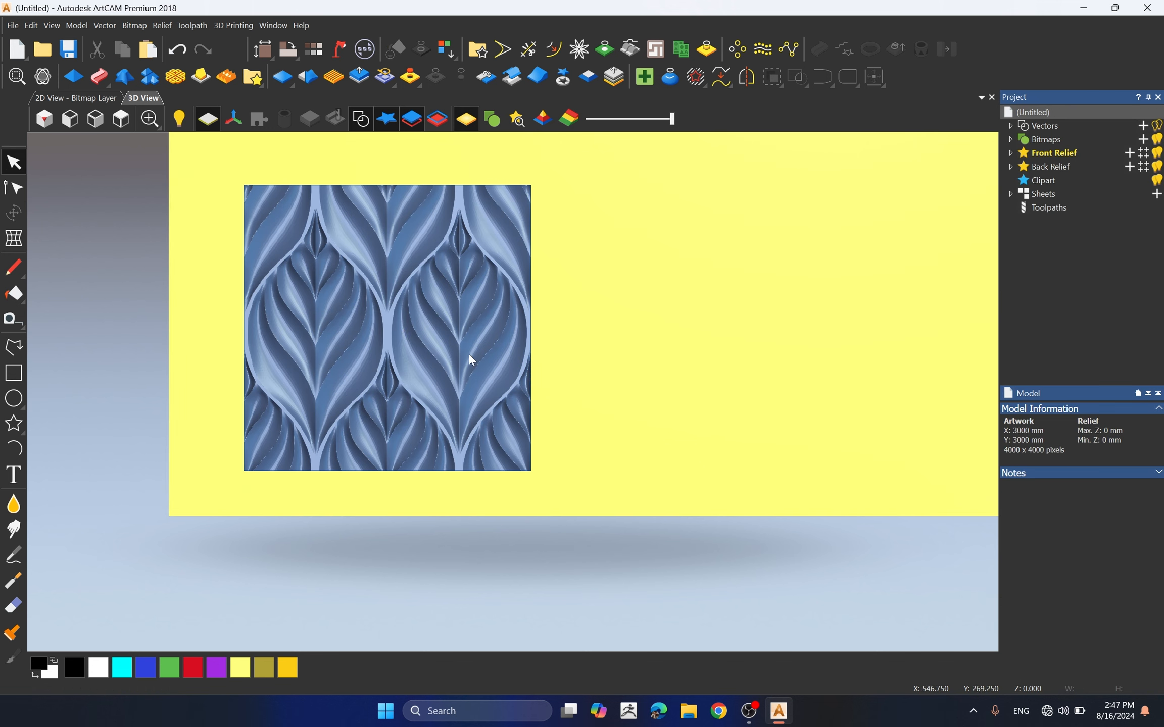
- Select the rotated leaf clipart and open the Mirror tool clear of the work area
scroll(469, 354, down, 2)
click(457, 371)
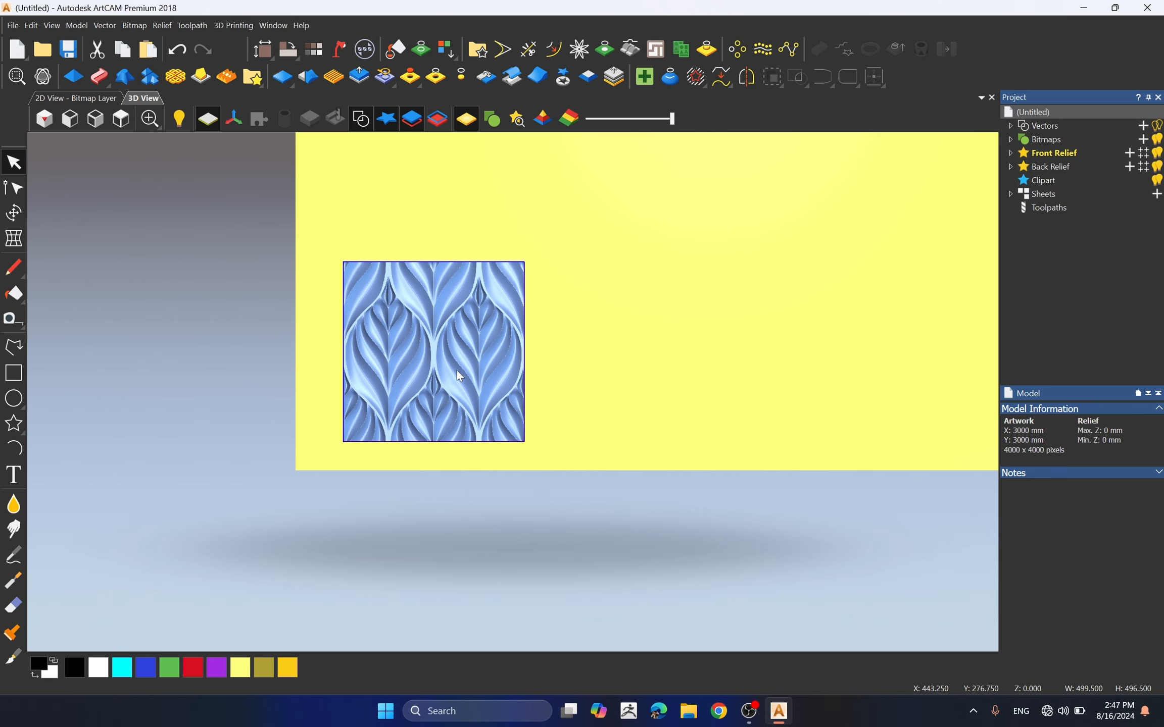
scroll(457, 370, down, 3)
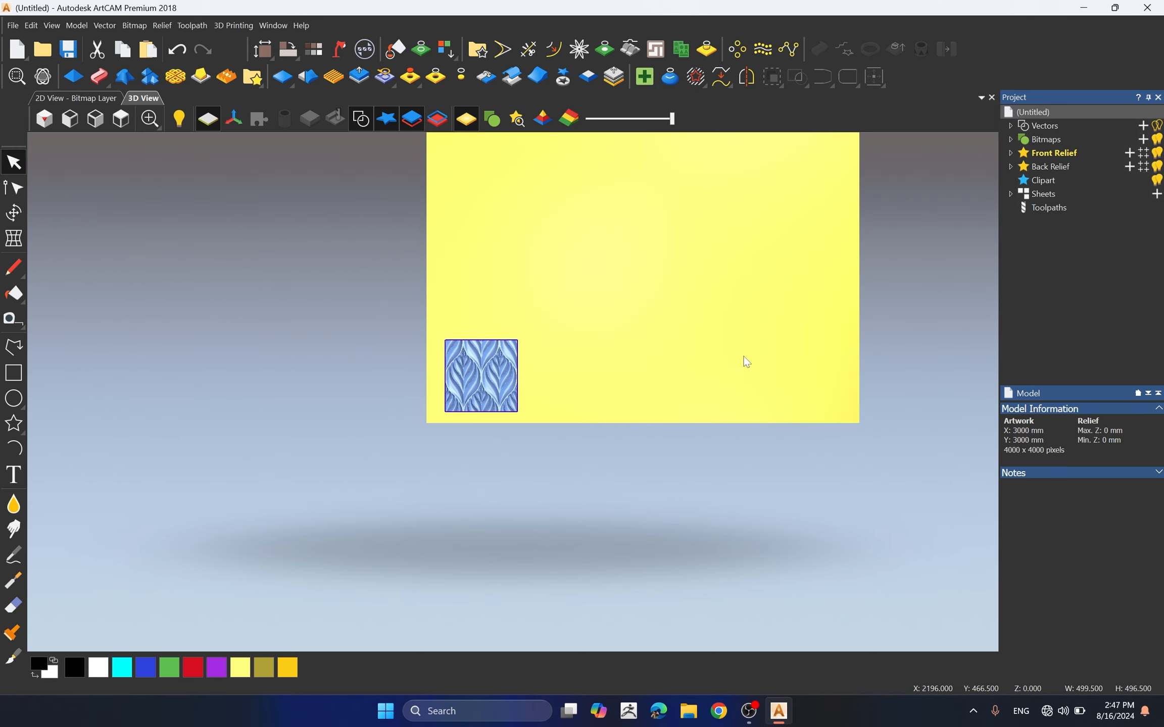
scroll(745, 361, up, 1)
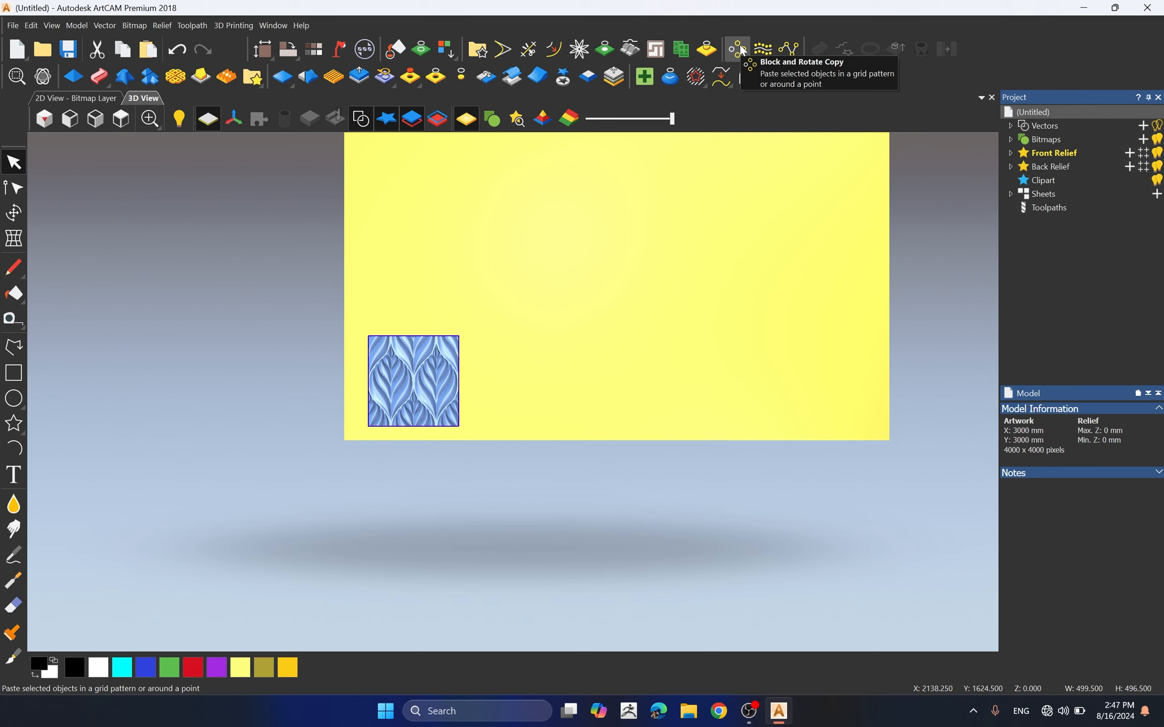
scroll(553, 289, up, 2)
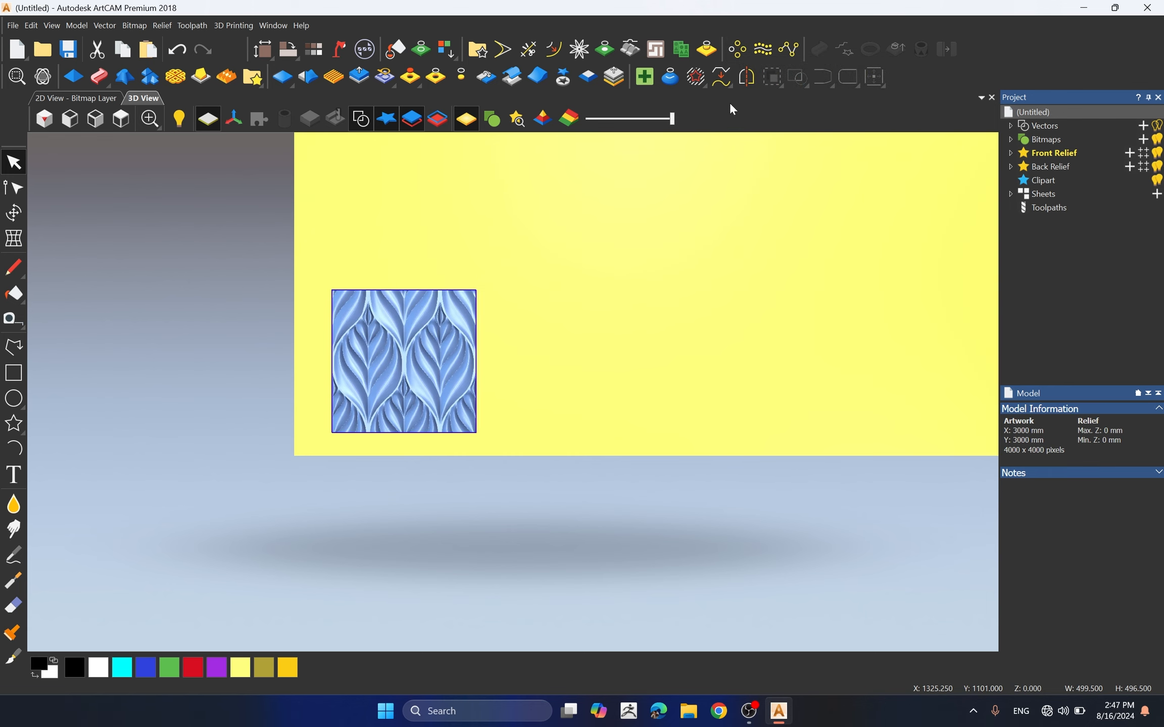
click(751, 79)
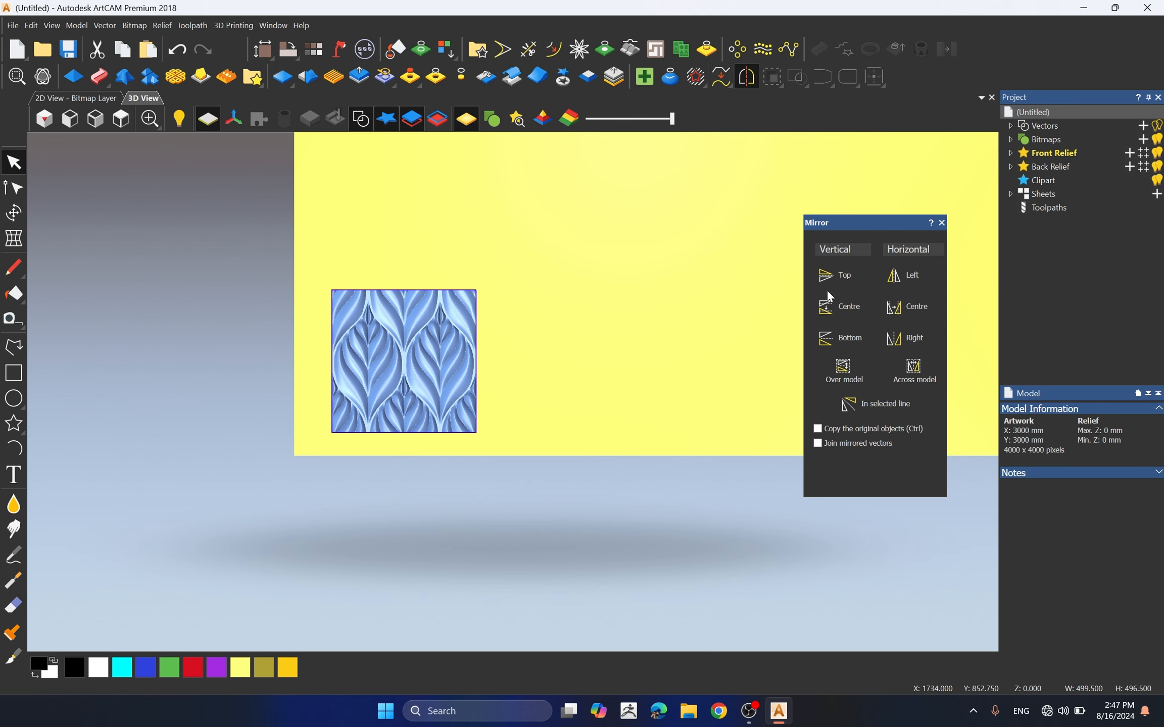
drag(854, 225, 712, 235)
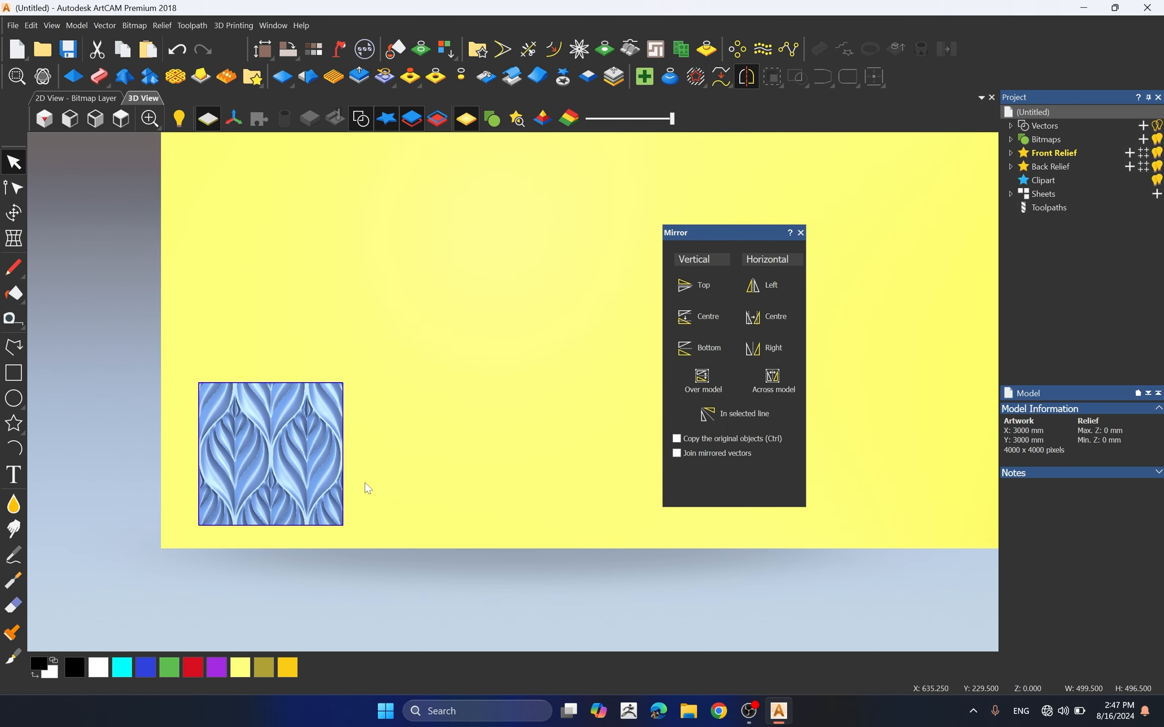
- Try mirroring the leaf clipart to the right without copying the original, and undo it
click(780, 350)
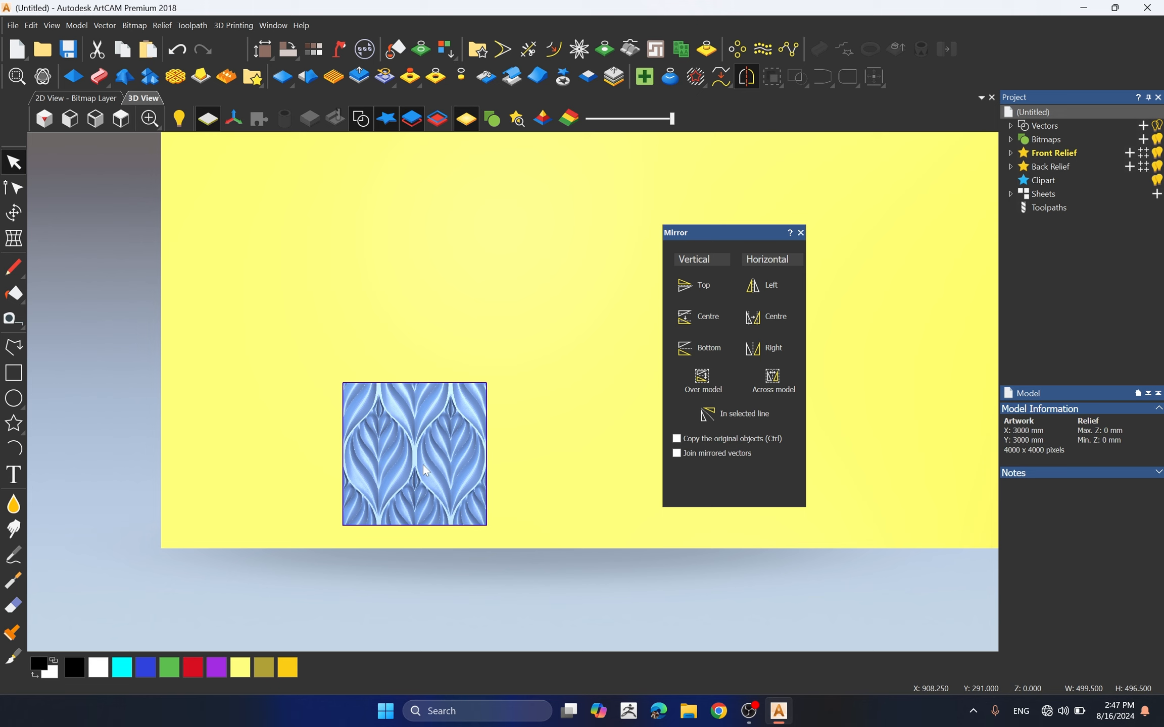
key(ctrl+z)
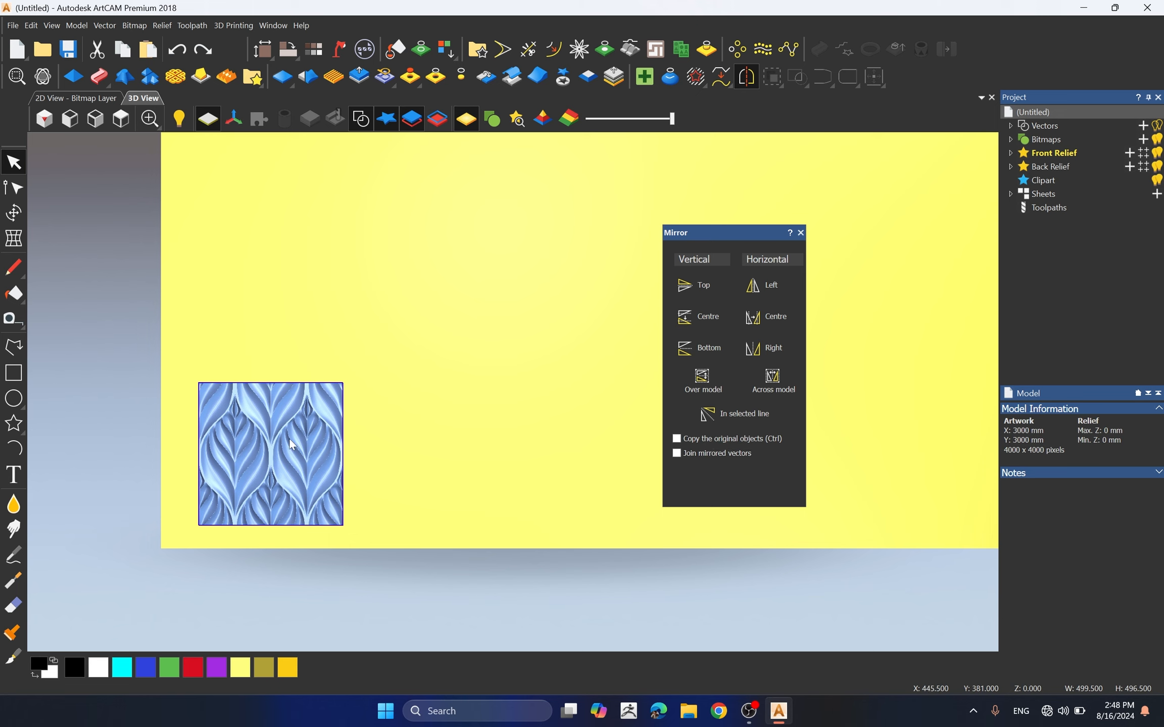
- Mirror a copy of the leaf clipart horizontally to its right, keeping the original
key(ctrl)
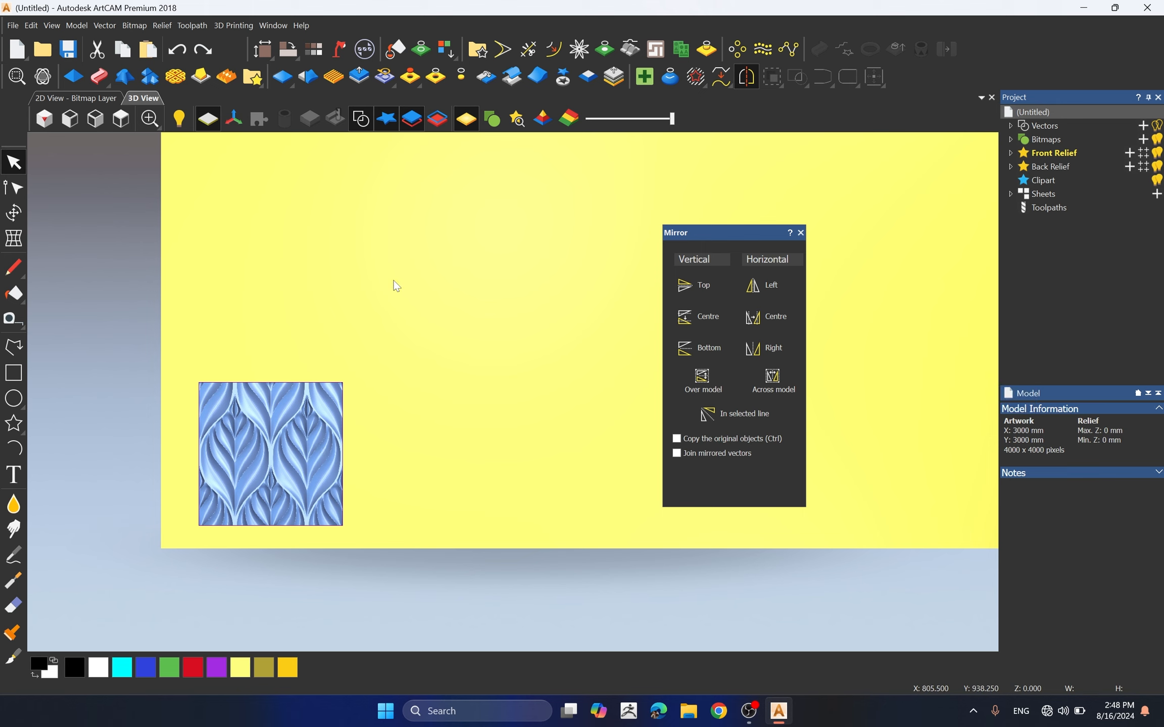
drag(395, 282, 157, 556)
click(768, 350)
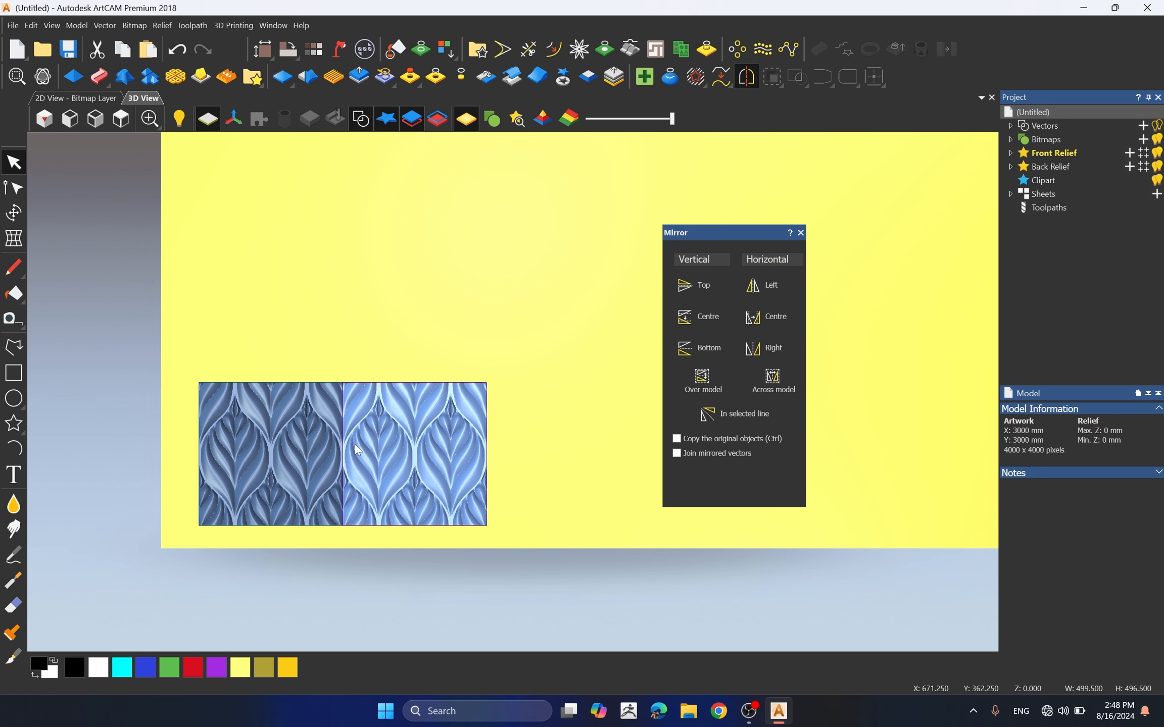
scroll(354, 444, up, 5)
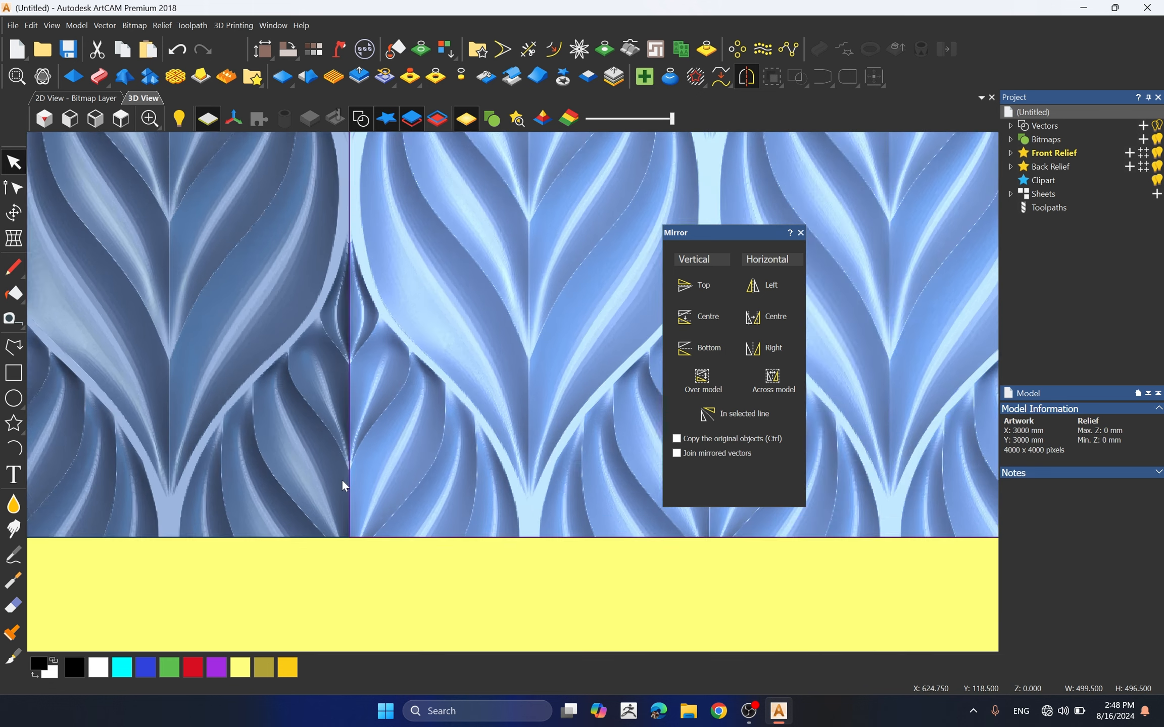
scroll(348, 505, down, 6)
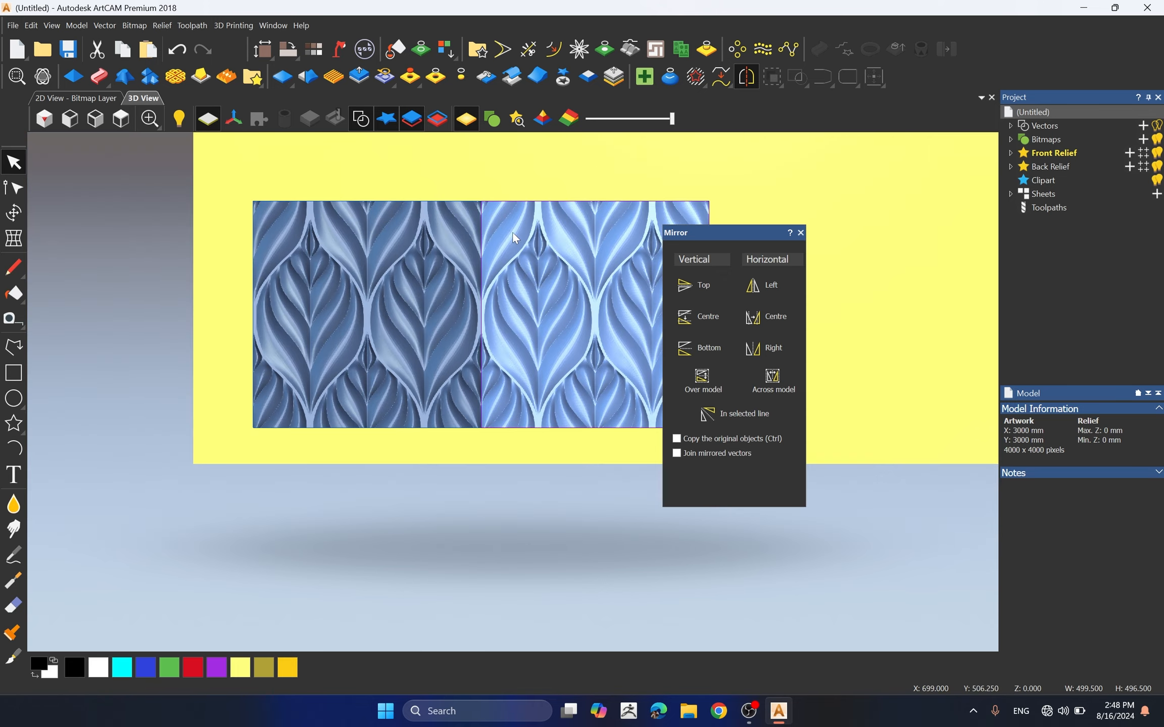
- Select both the original leaf tile and its mirrored copy and try merging them into the front relief
scroll(501, 212, up, 6)
scroll(491, 198, up, 1)
middle_drag(491, 199, 499, 272)
scroll(499, 272, down, 1)
click(507, 189)
drag(525, 187, 340, 382)
scroll(482, 402, down, 2)
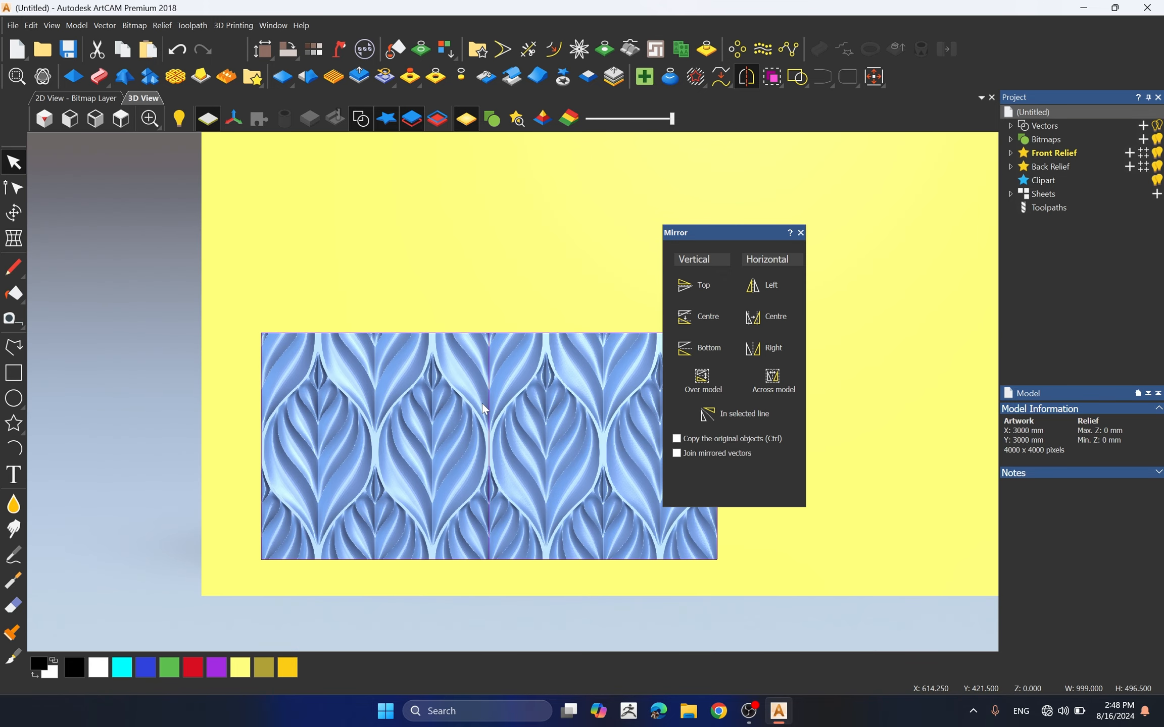
click(518, 430)
- Examine the seam between the two merged leaf tiles, and undo the merge back to separate clipart
scroll(516, 430, up, 2)
scroll(443, 365, up, 10)
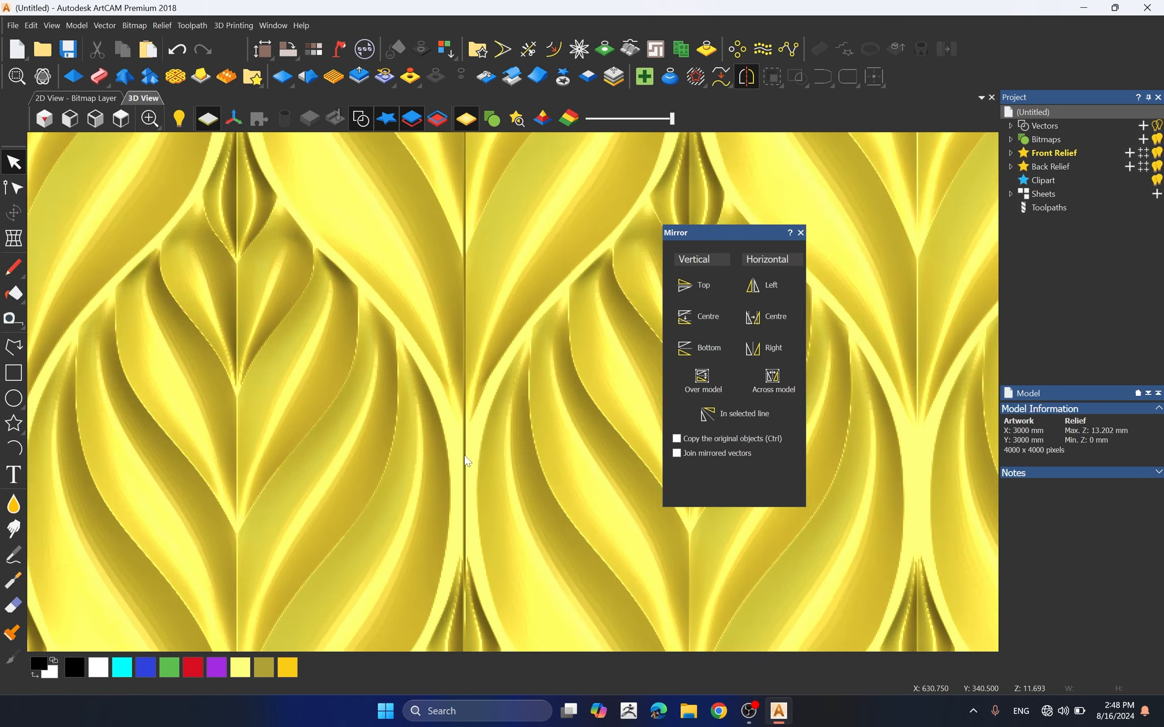
scroll(473, 387, up, 3)
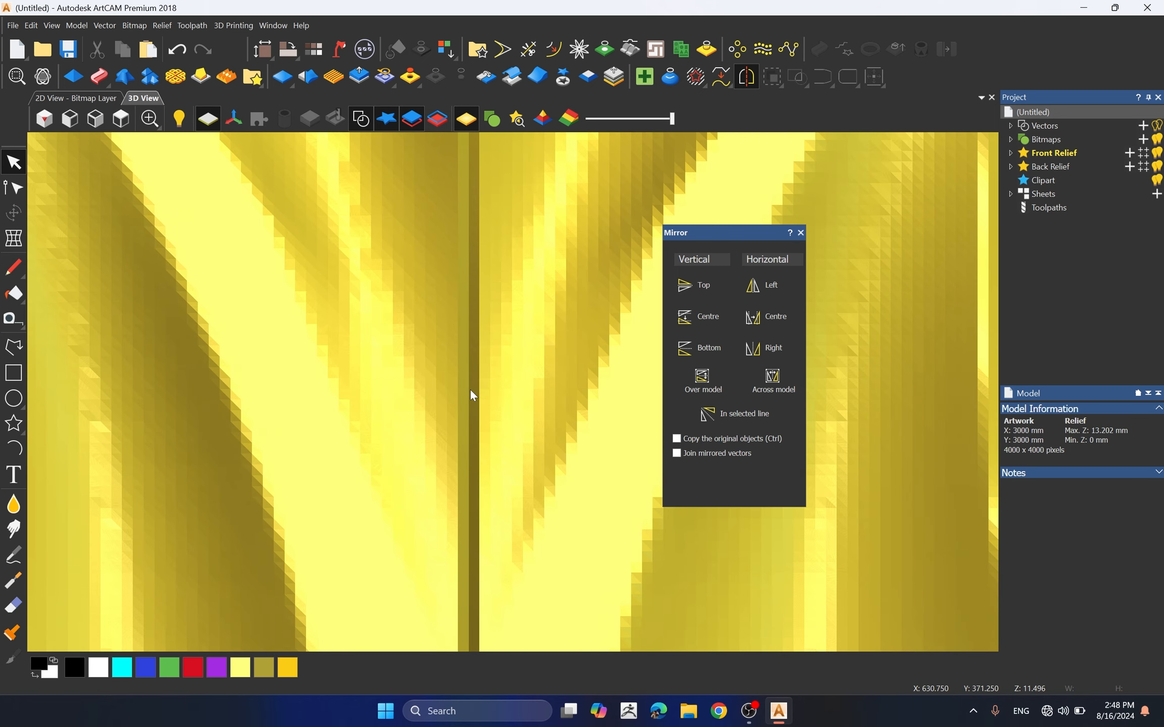
scroll(448, 399, down, 15)
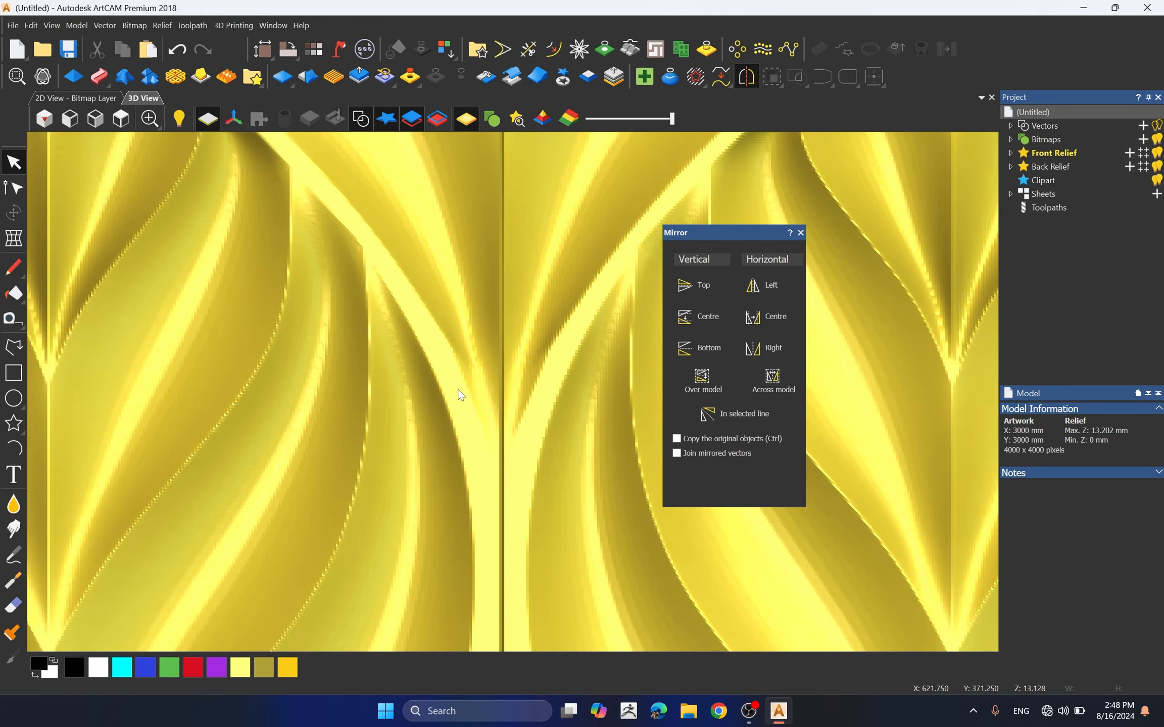
scroll(540, 419, up, 4)
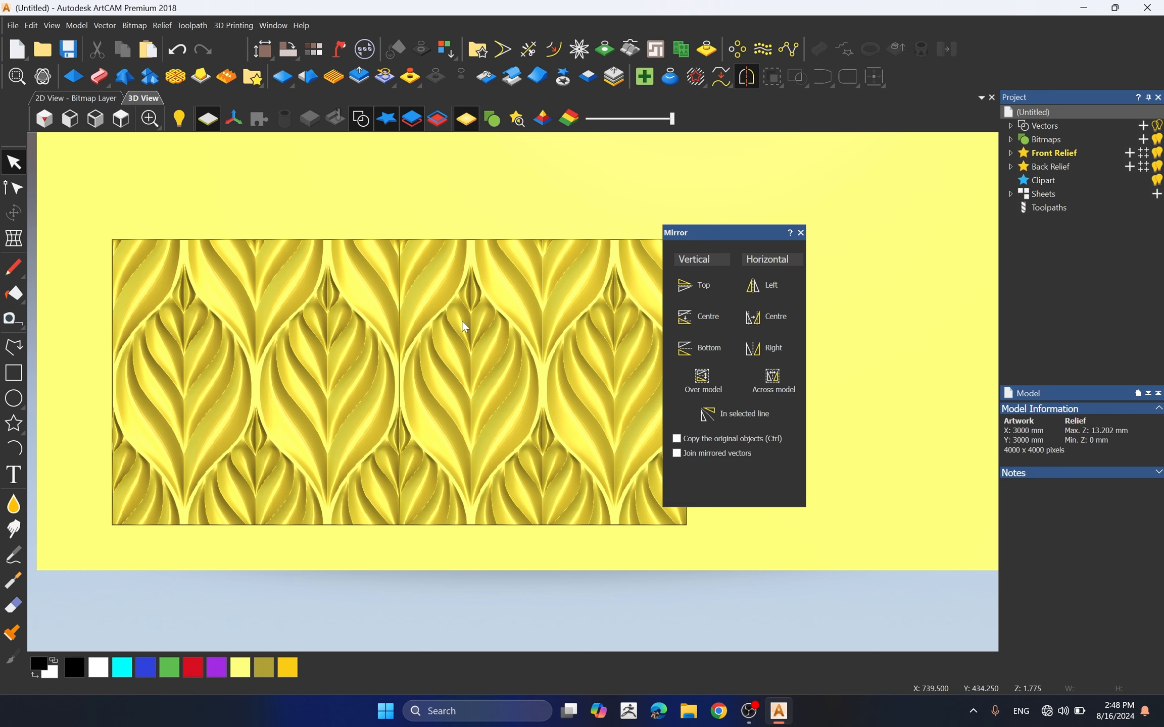
key(ctrl+z)
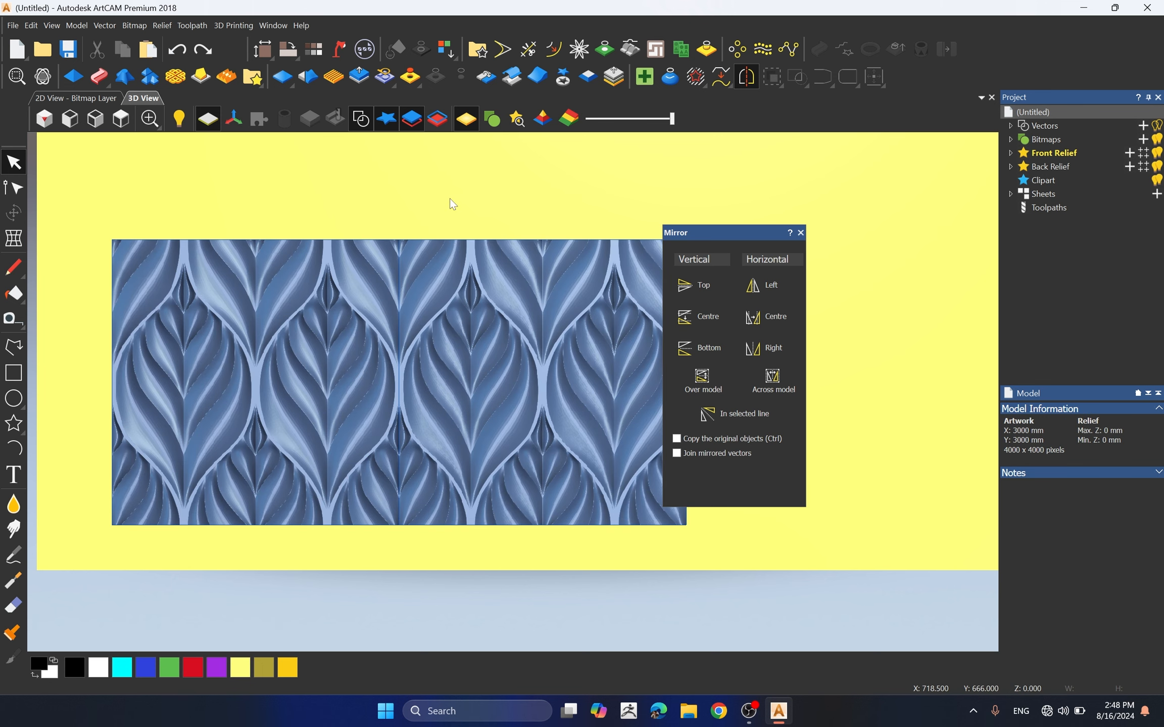
- Nudge the mirrored leaf tile sideways in small increments until it closes the gap with the original tile
click(429, 325)
scroll(454, 307, down, 2)
scroll(456, 305, up, 8)
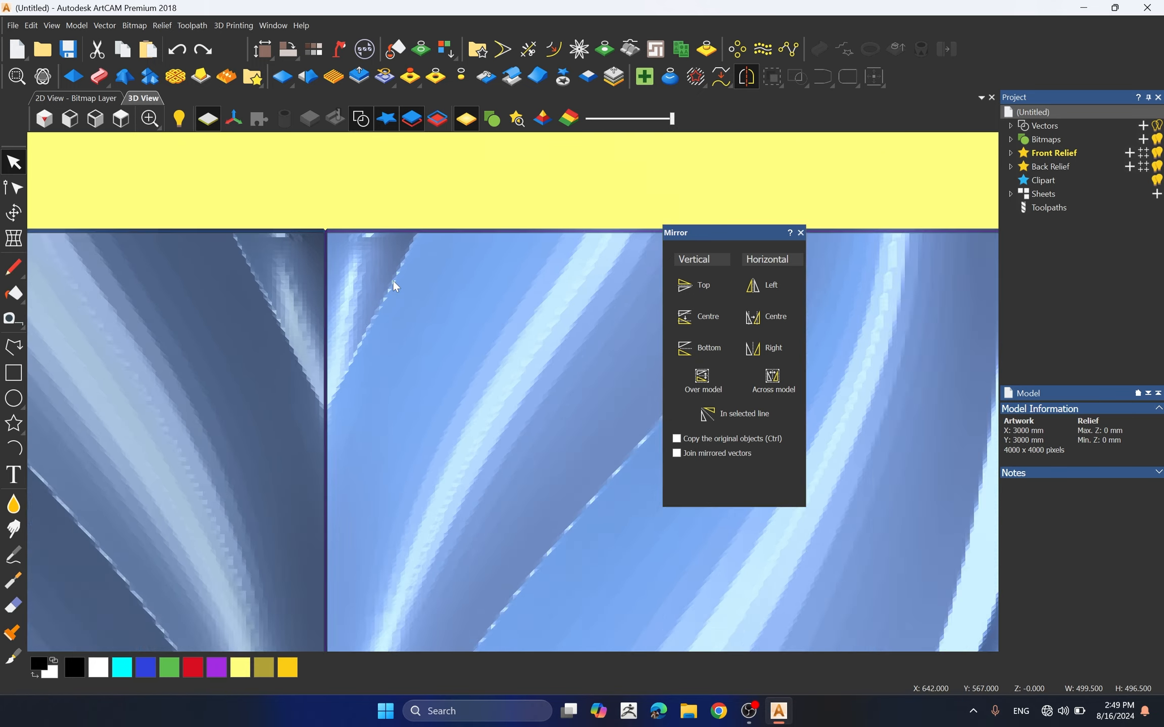
scroll(386, 285, up, 3)
scroll(331, 384, down, 9)
scroll(474, 554, up, 4)
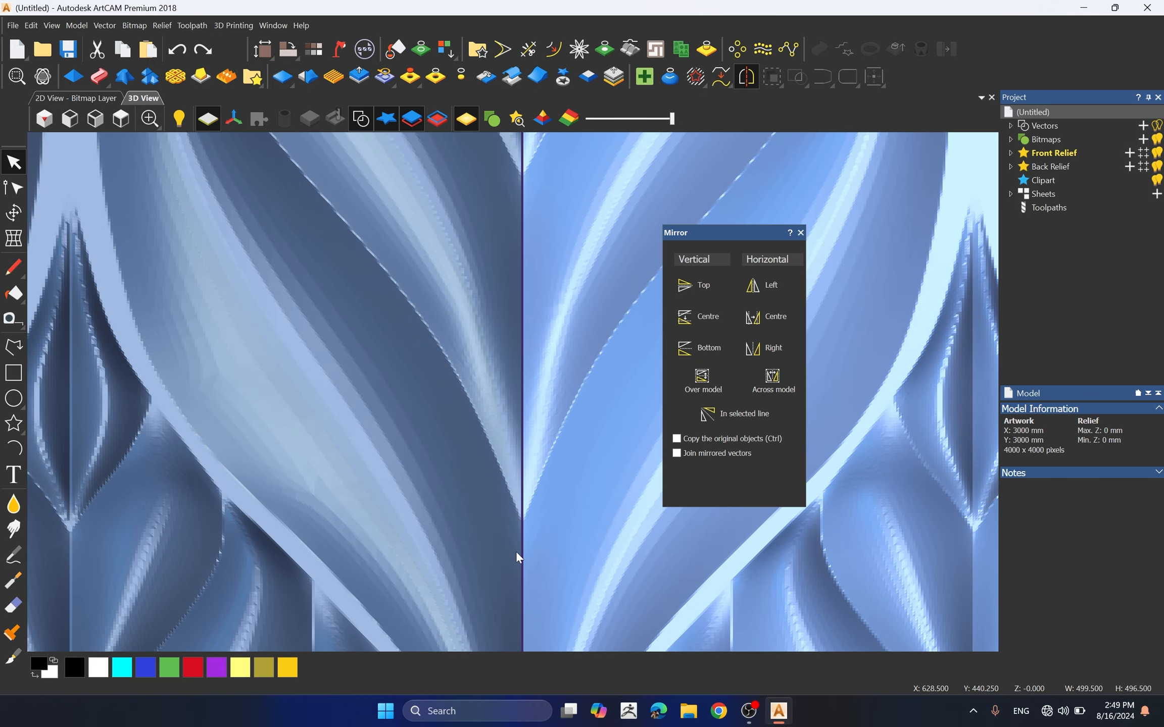
scroll(551, 477, up, 8)
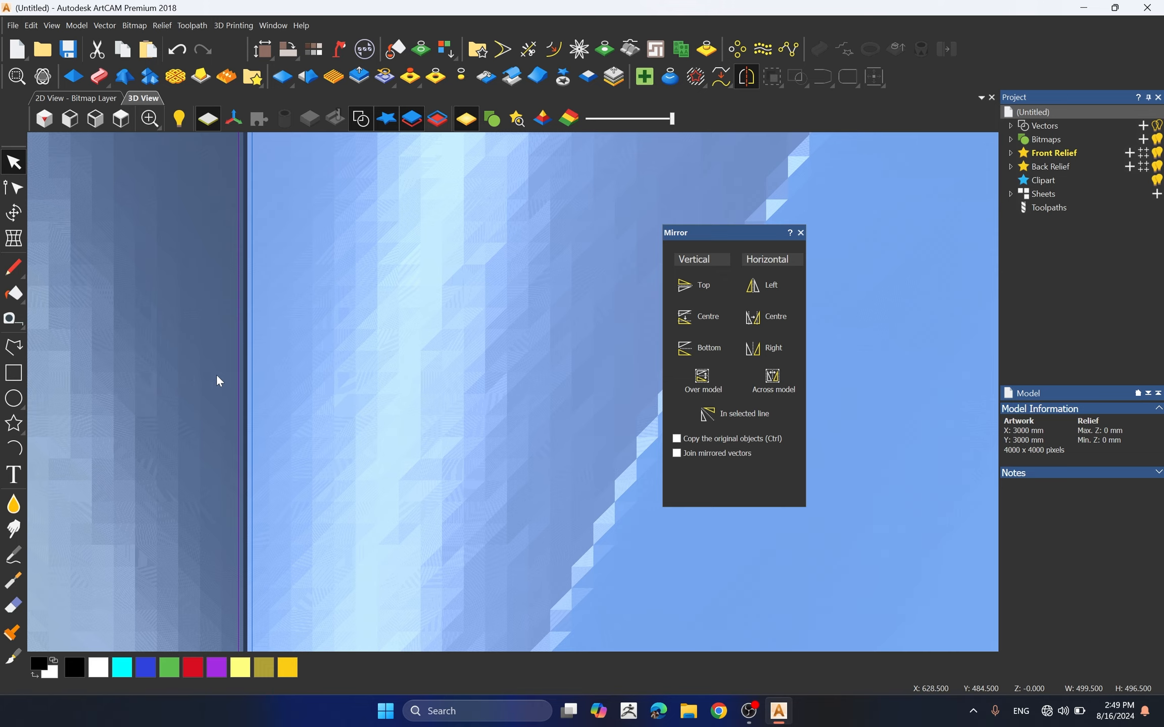
scroll(222, 384, up, 6)
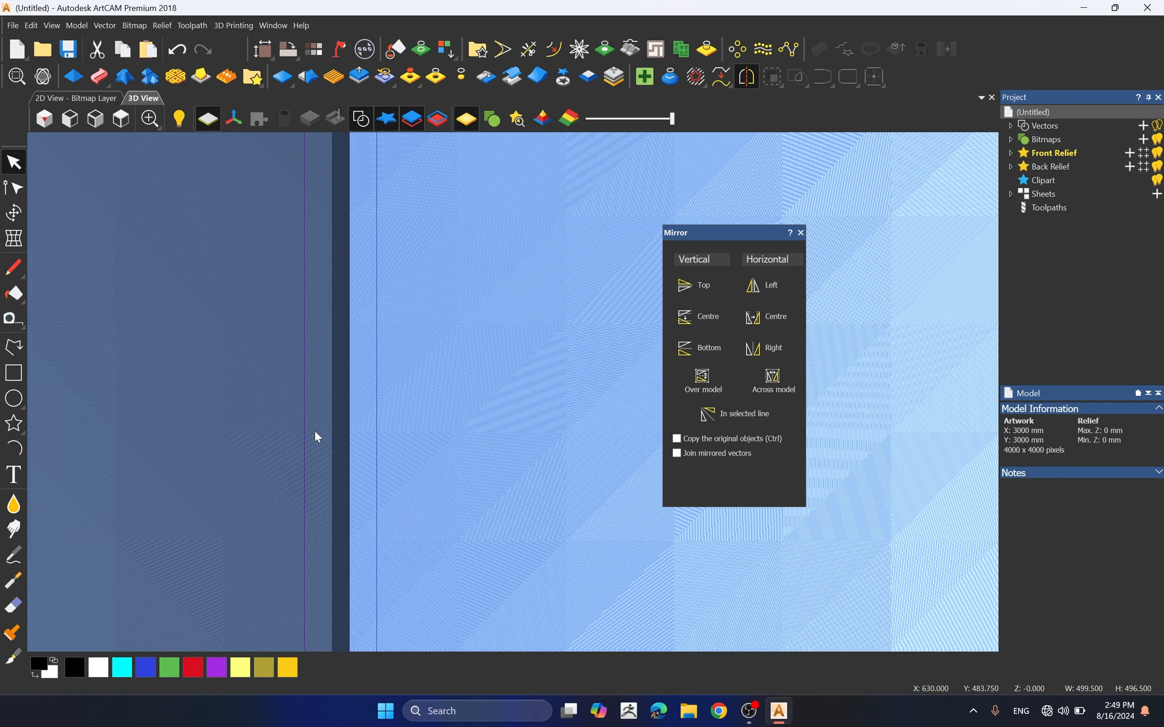
scroll(317, 365, down, 5)
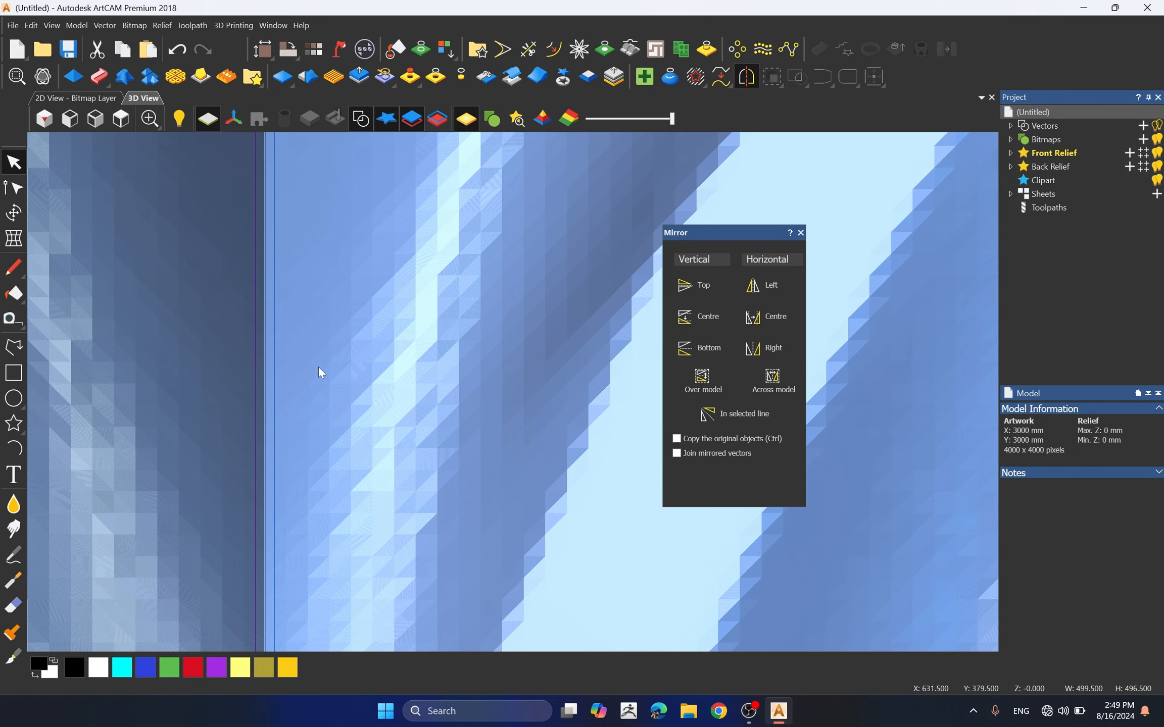
key(Right)
key(Right)
key(Right)
key(Right)
key(Right)
key(Right)
key(Right)
key(Right)
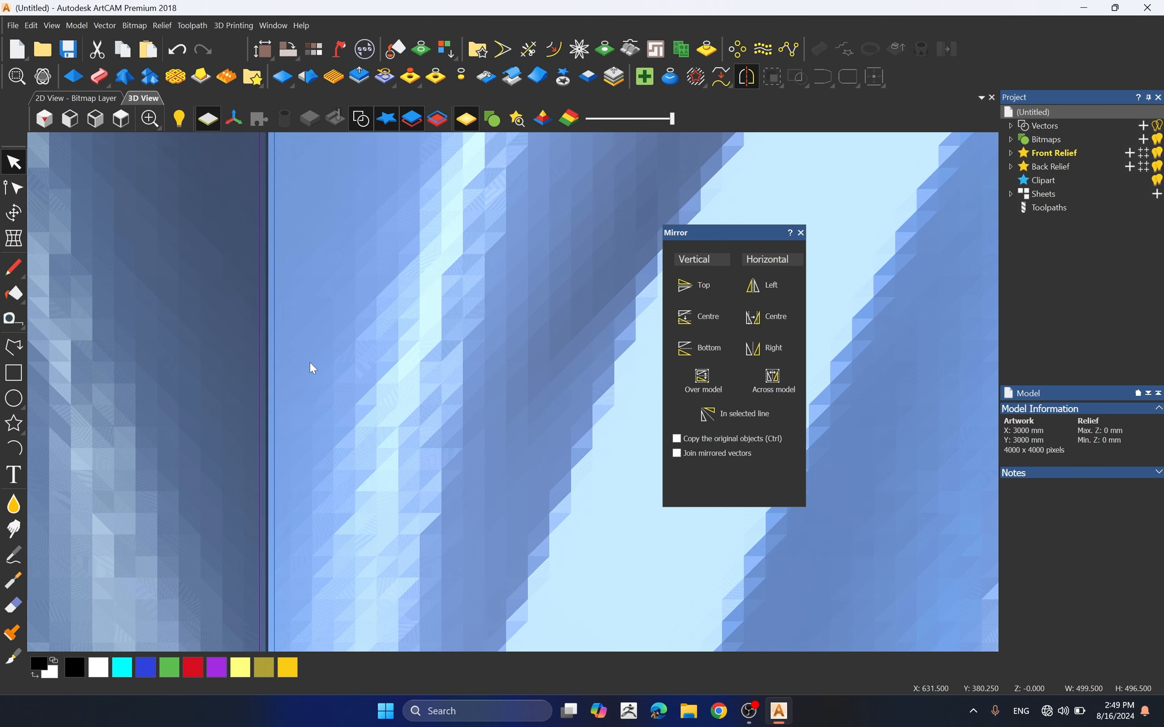
key(Left)
key(Left)
key(Left)
key(Left)
key(Left)
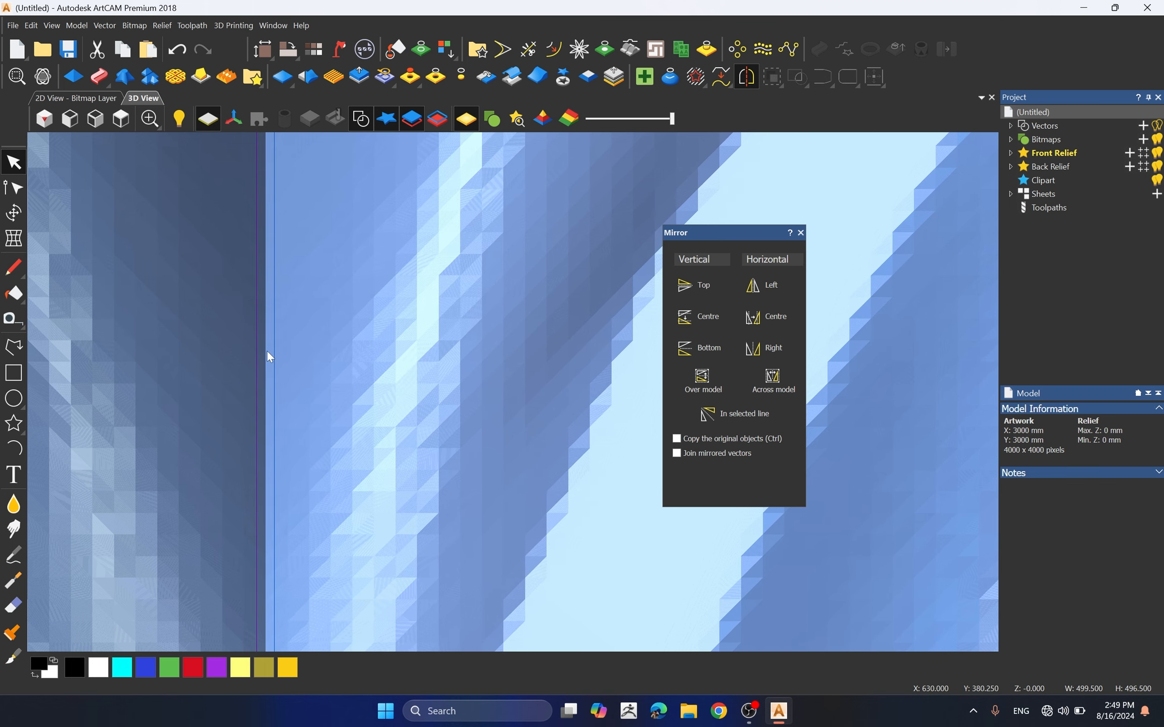
scroll(271, 350, down, 5)
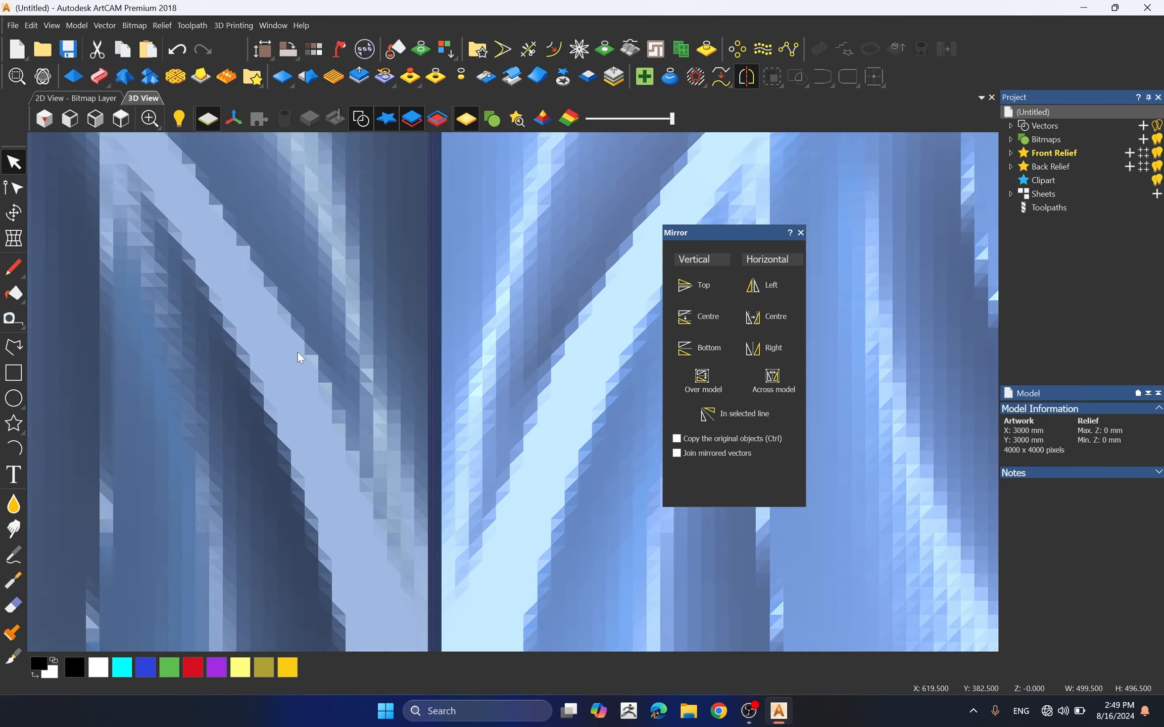
- Mirror a copy of the end leaf tile to its right as the third tile, and close its seam with the second
scroll(273, 399, down, 5)
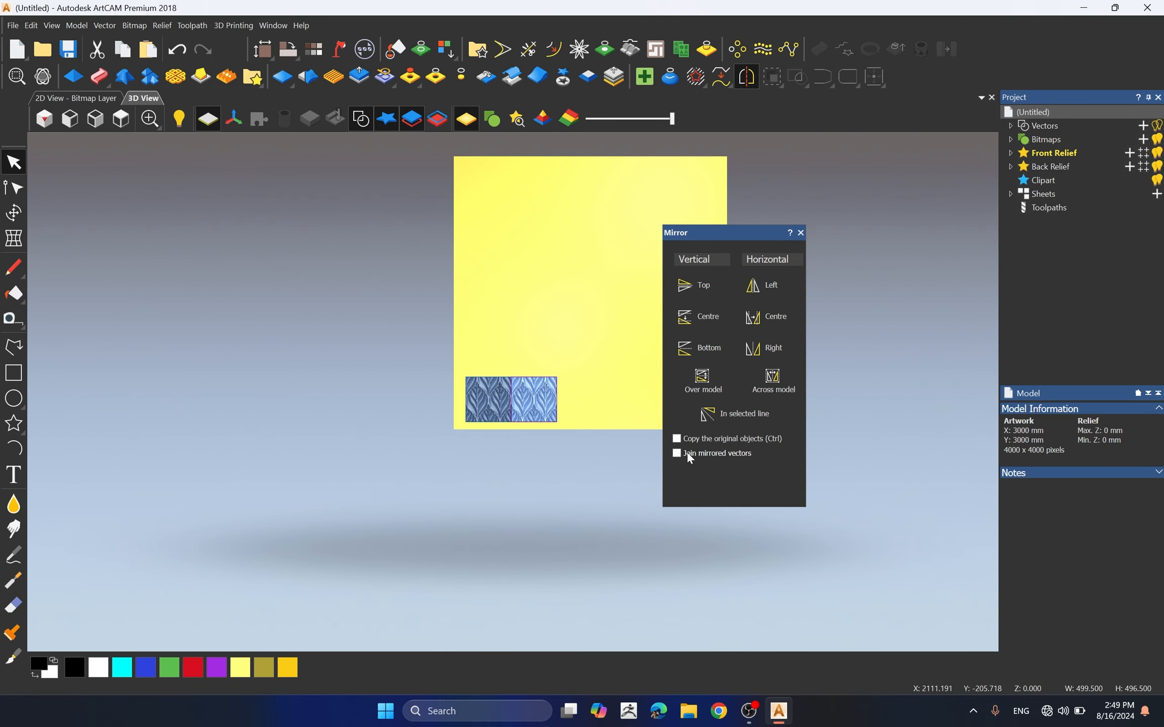
scroll(614, 410, up, 3)
scroll(488, 427, down, 4)
scroll(581, 410, up, 3)
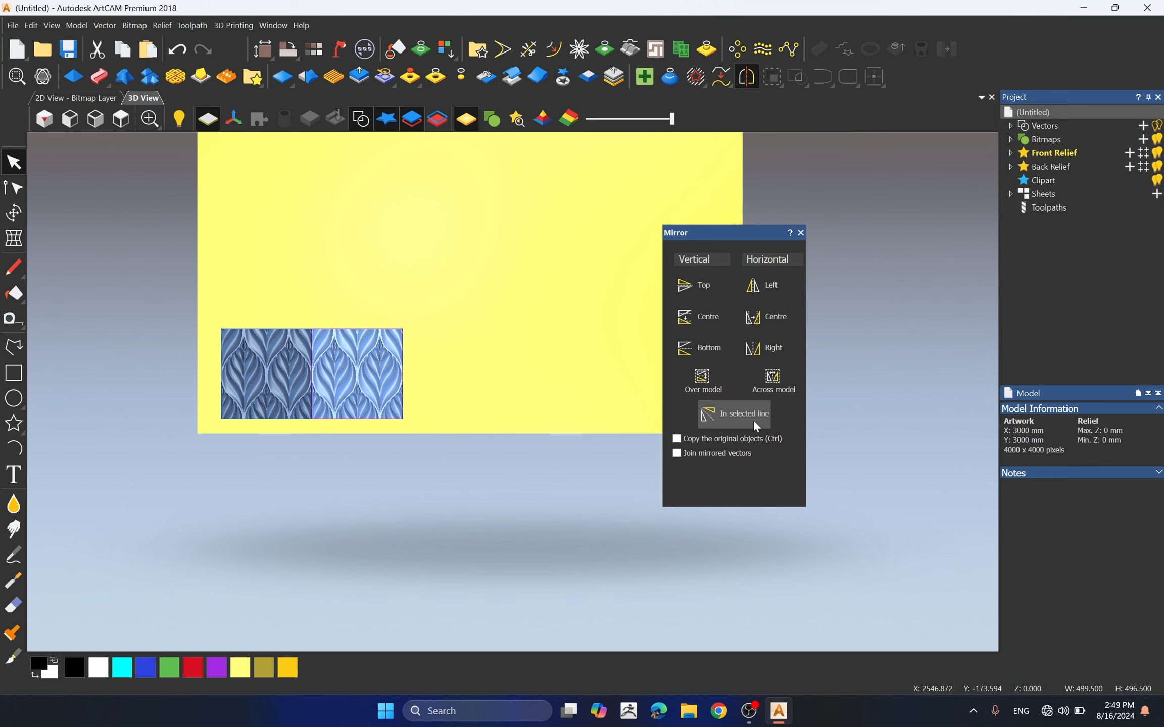
click(775, 353)
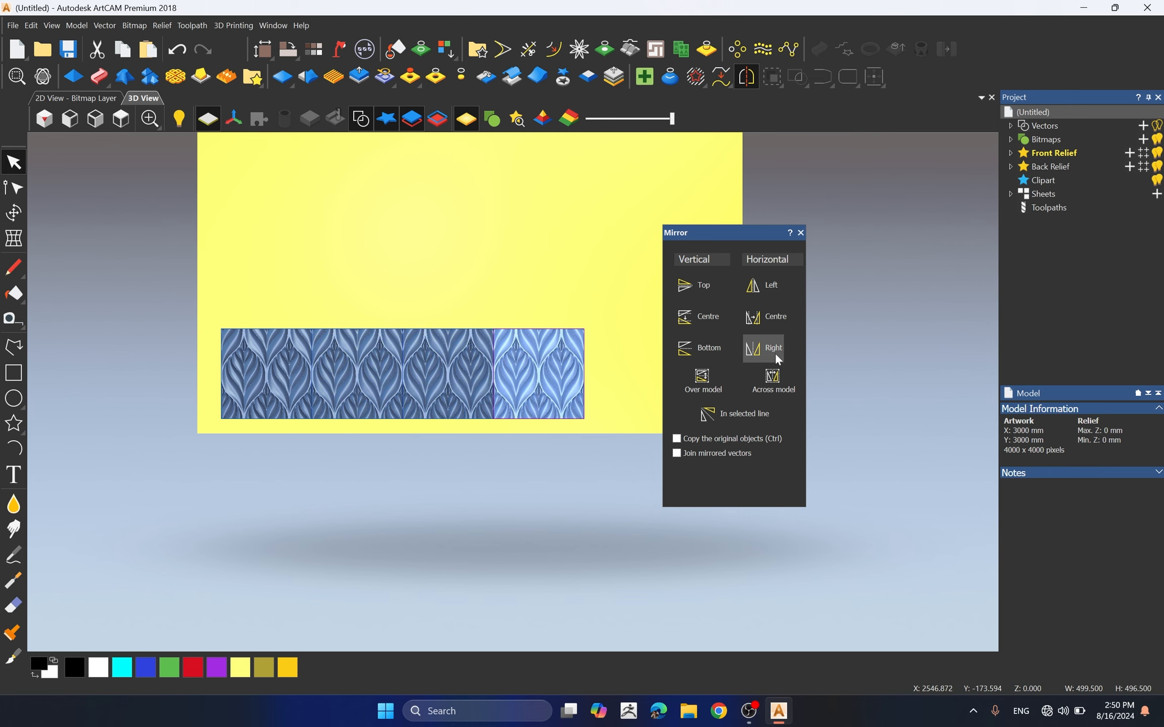
scroll(597, 390, down, 4)
scroll(423, 423, up, 6)
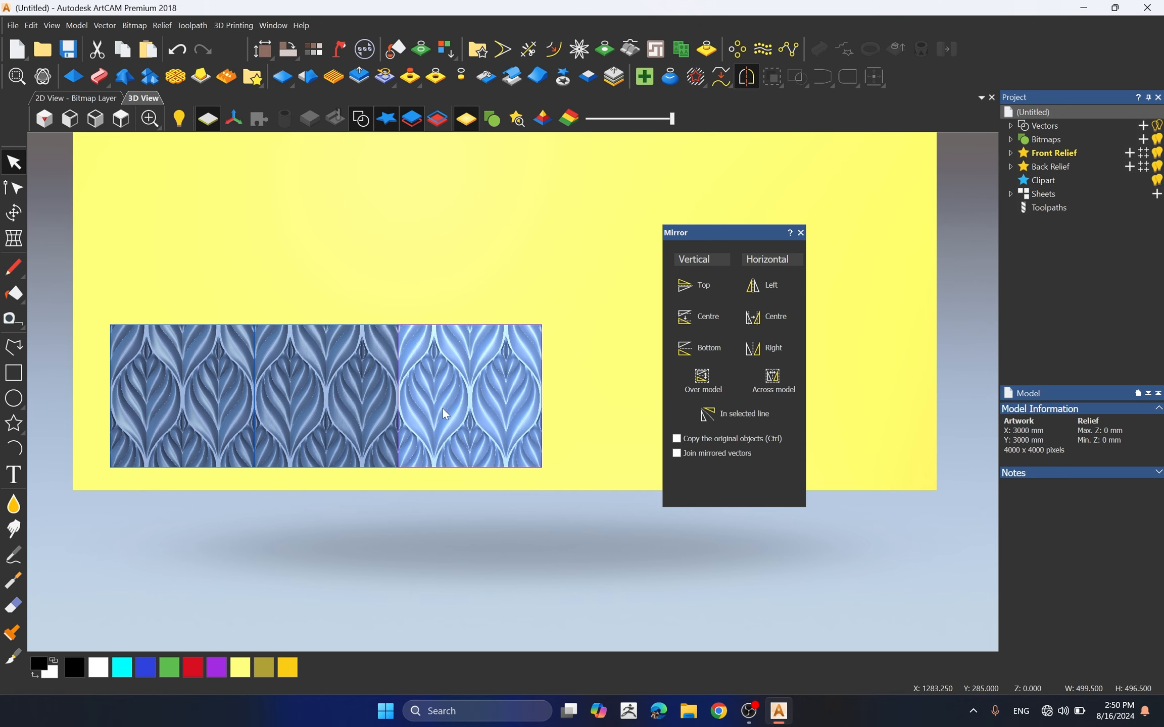
scroll(444, 404, up, 3)
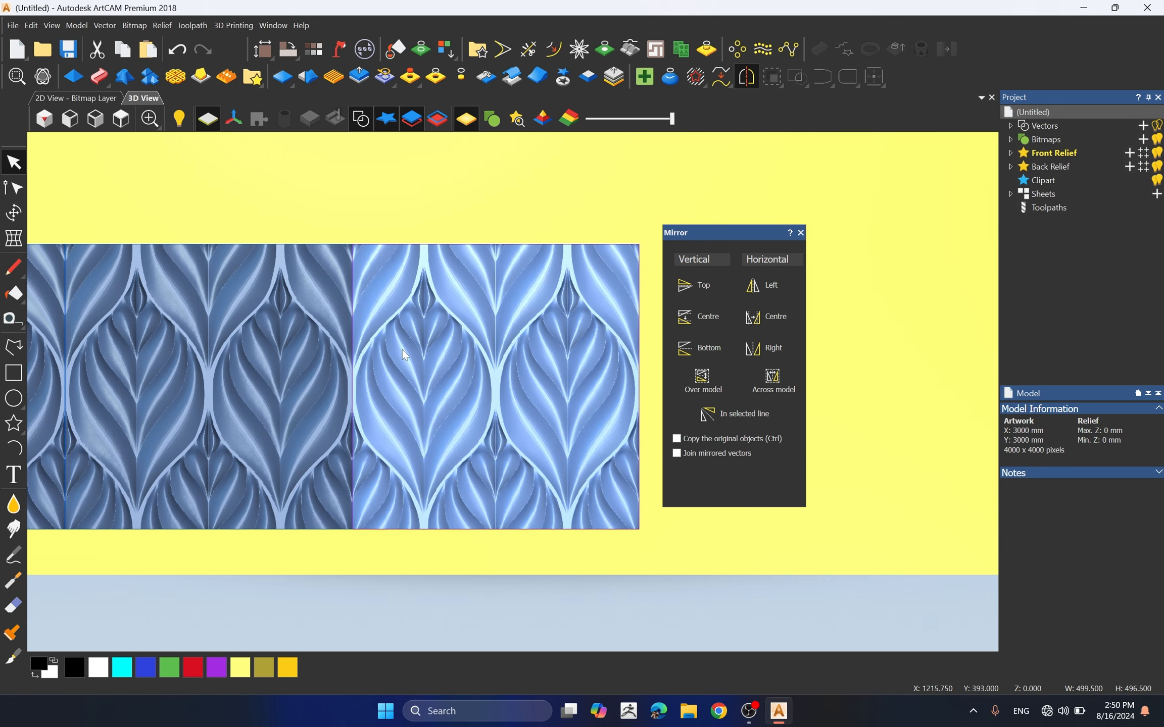
scroll(343, 437, up, 8)
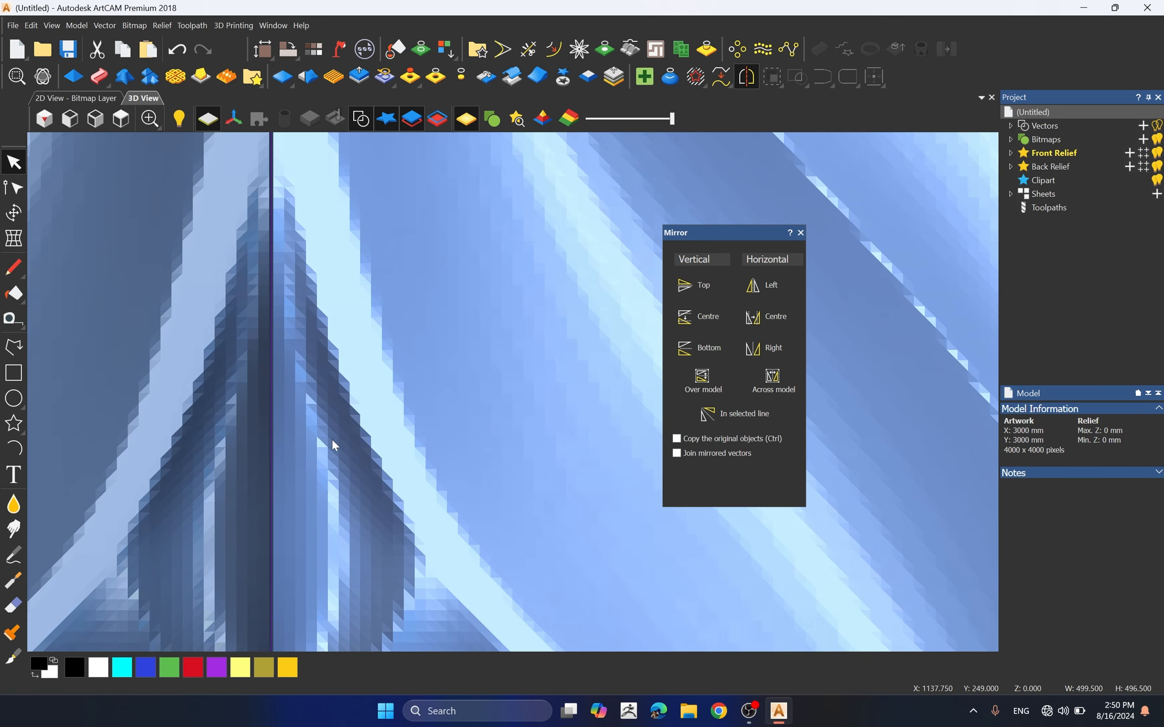
scroll(431, 334, up, 3)
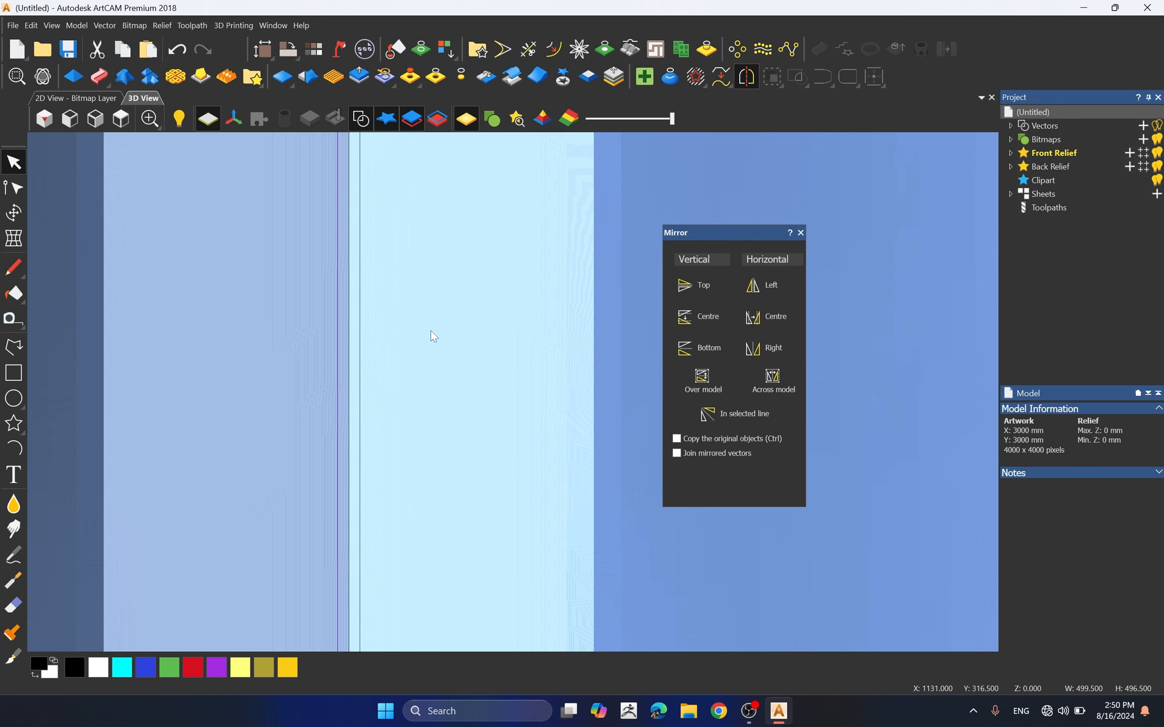
scroll(250, 328, down, 5)
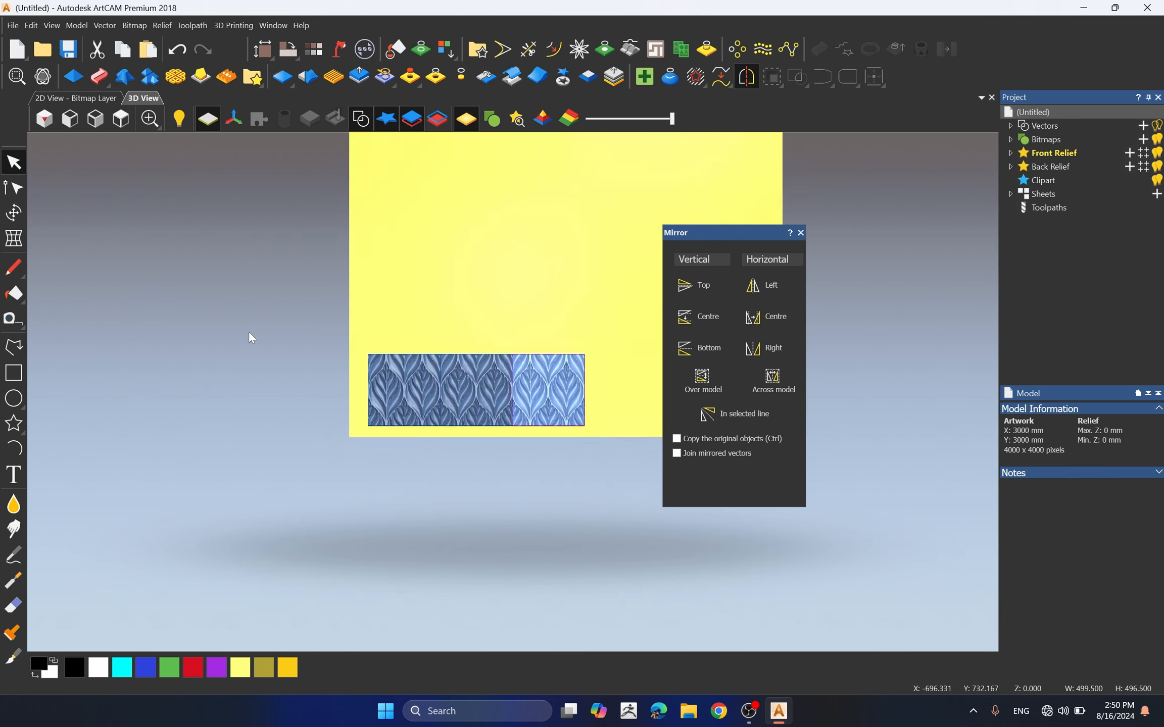
- Add a fourth leaf tile by mirroring a copy of the third to its right, and close the seam between them
click(702, 380)
scroll(408, 397, up, 3)
scroll(505, 389, down, 3)
scroll(595, 382, up, 2)
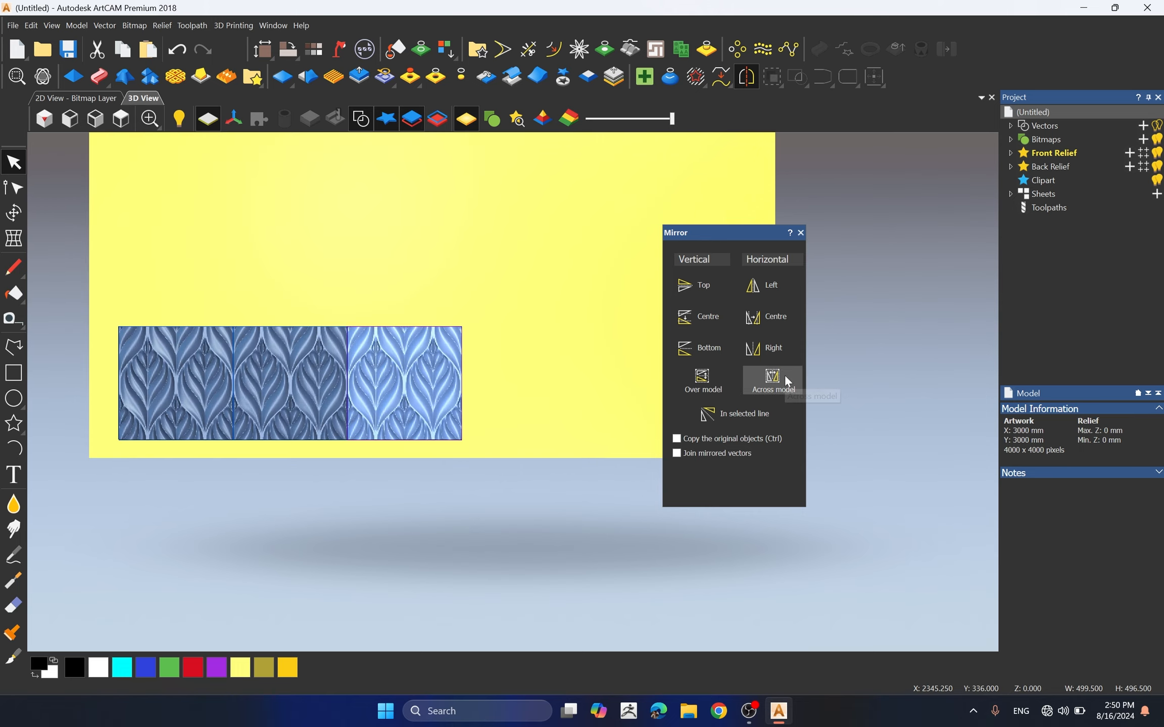
scroll(166, 326, up, 5)
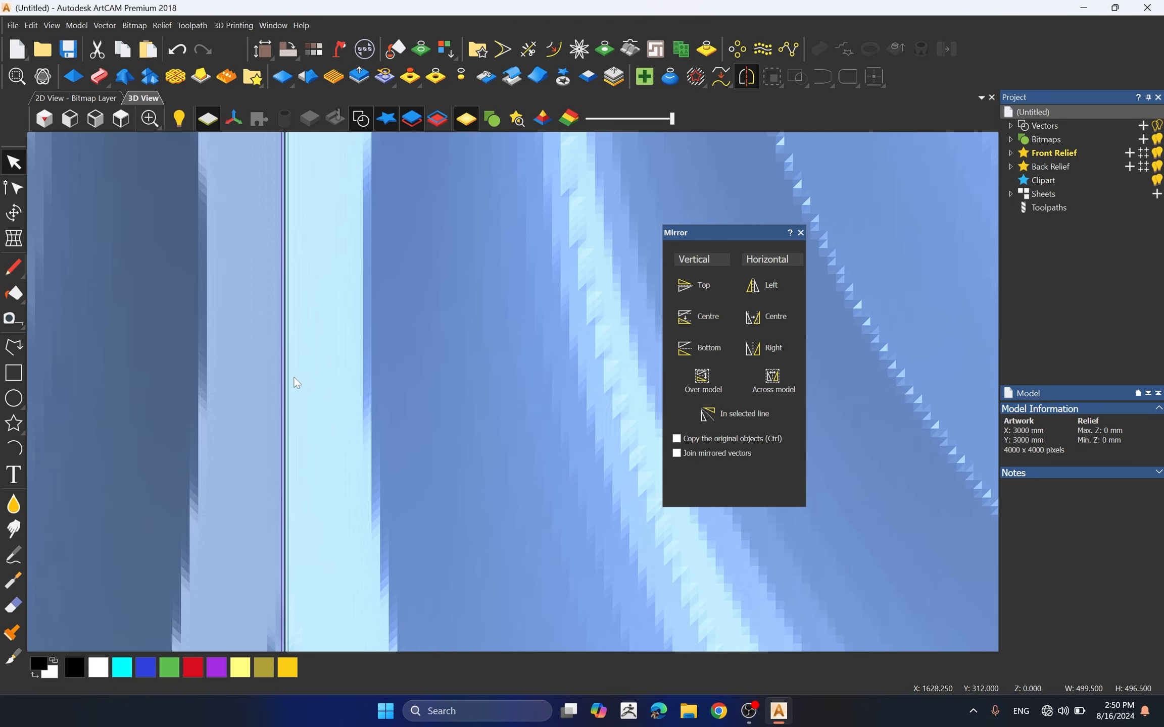
scroll(182, 435, down, 6)
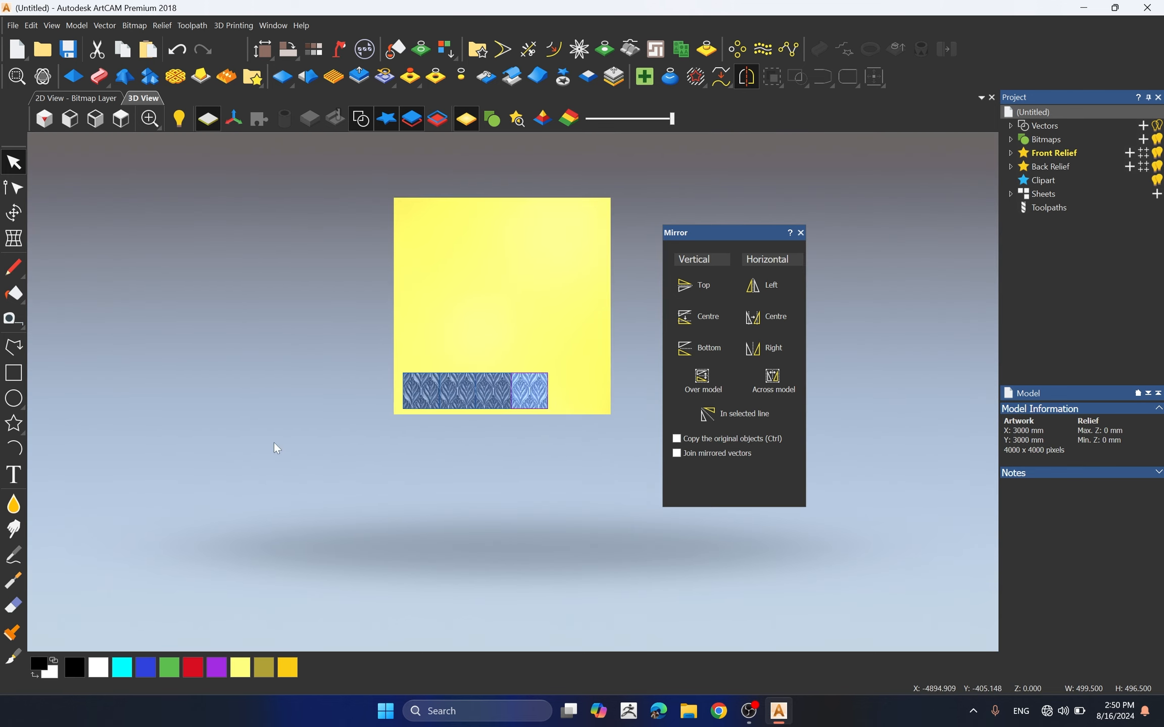
- Add a fifth leaf tile by mirroring a copy of the fourth to its right, and close the seam between them
scroll(563, 407, up, 2)
click(769, 348)
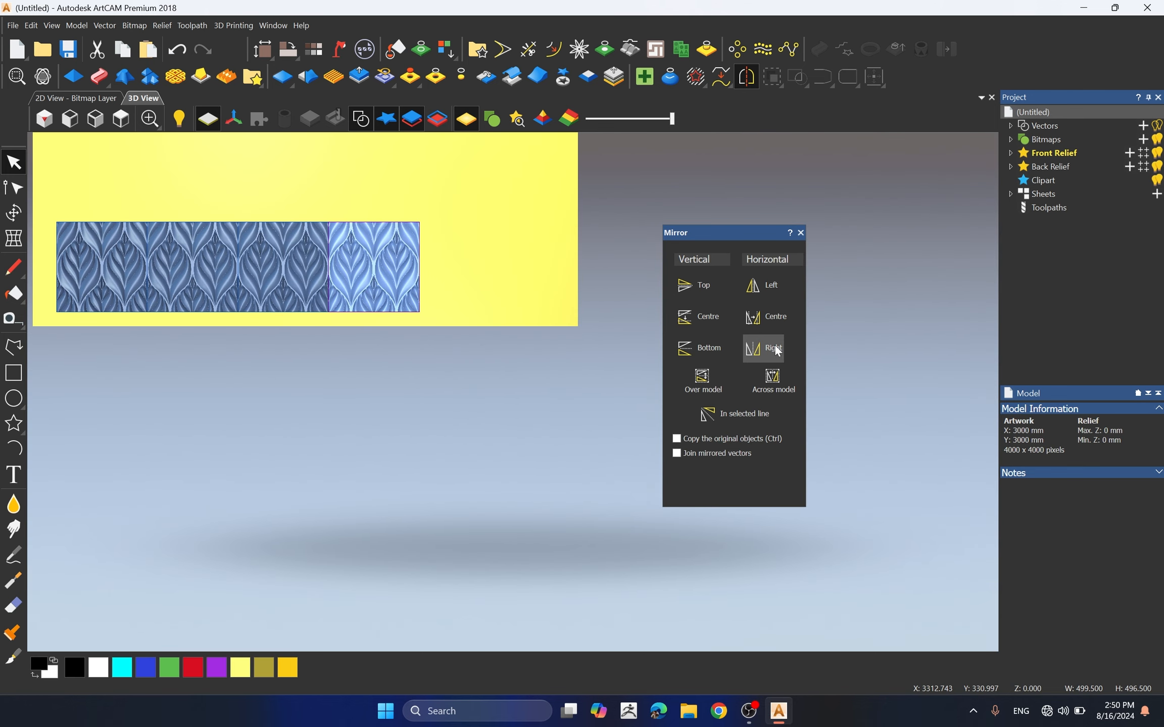
scroll(430, 280, up, 5)
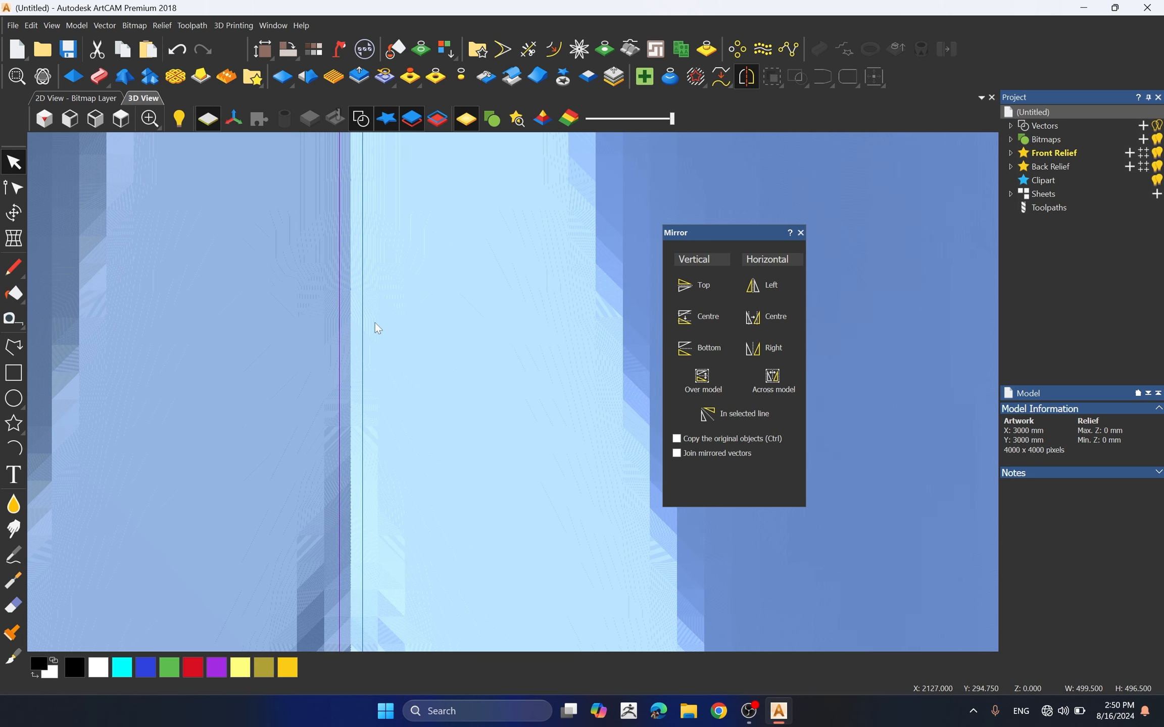
scroll(369, 319, down, 5)
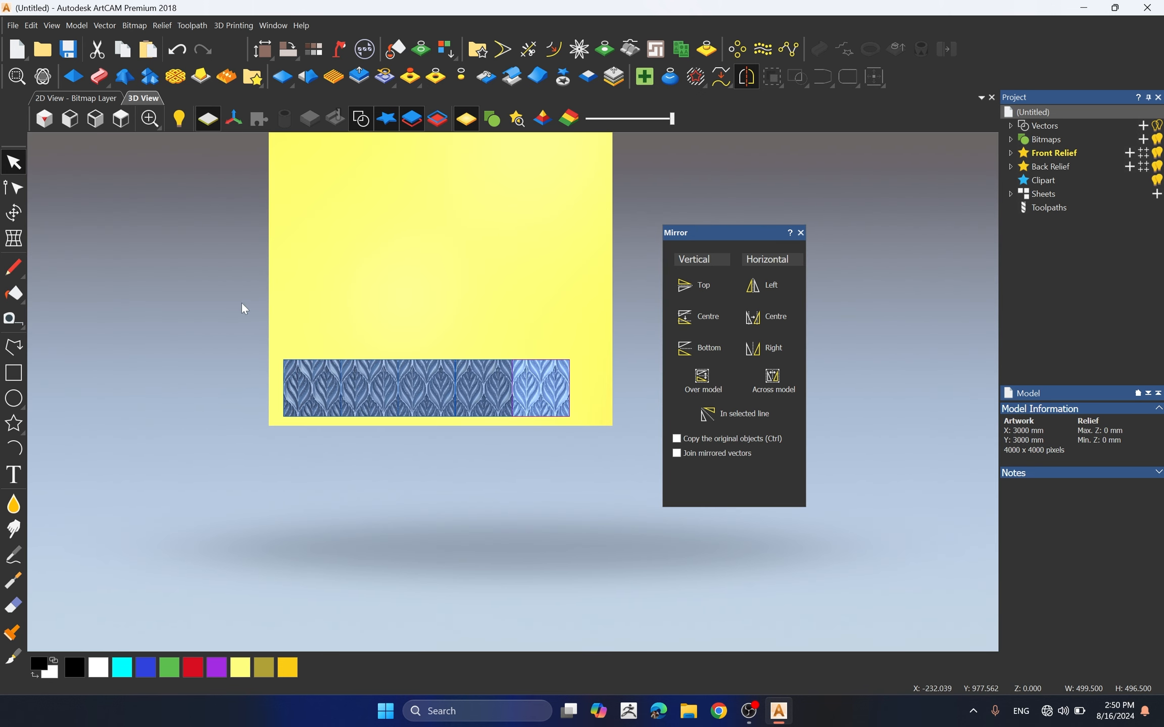
- Select all five leaf tiles in the row and merge them into the front relief
drag(244, 308, 655, 482)
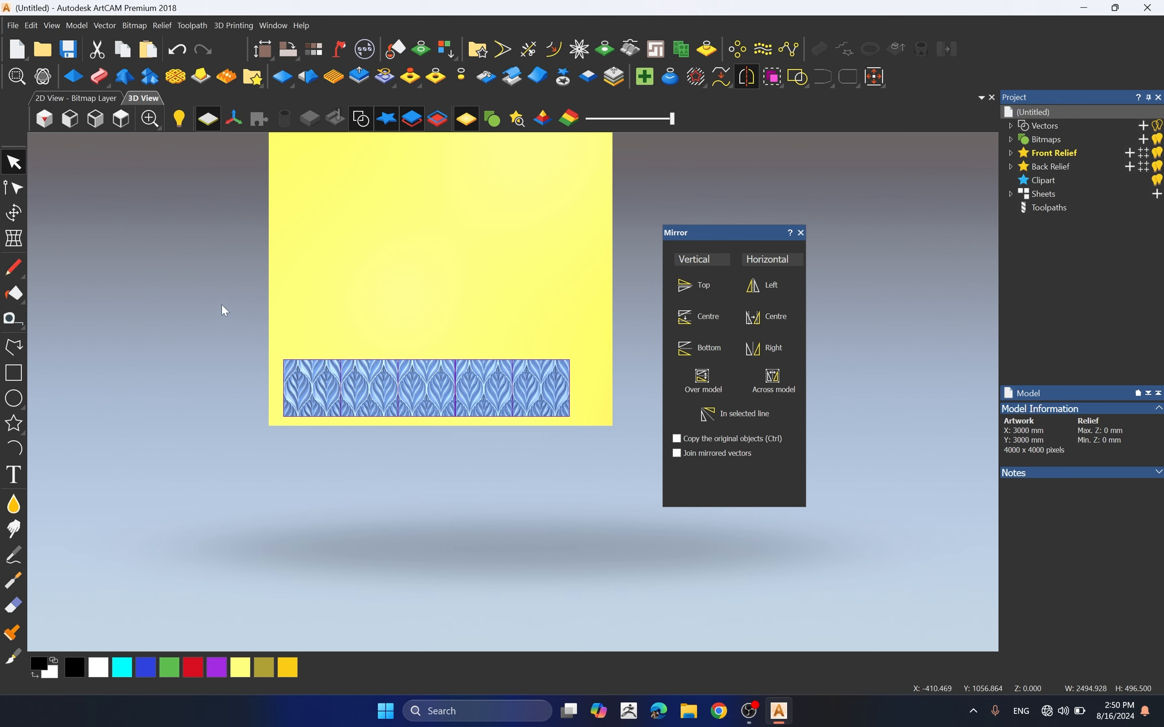
drag(223, 309, 596, 467)
scroll(628, 443, up, 5)
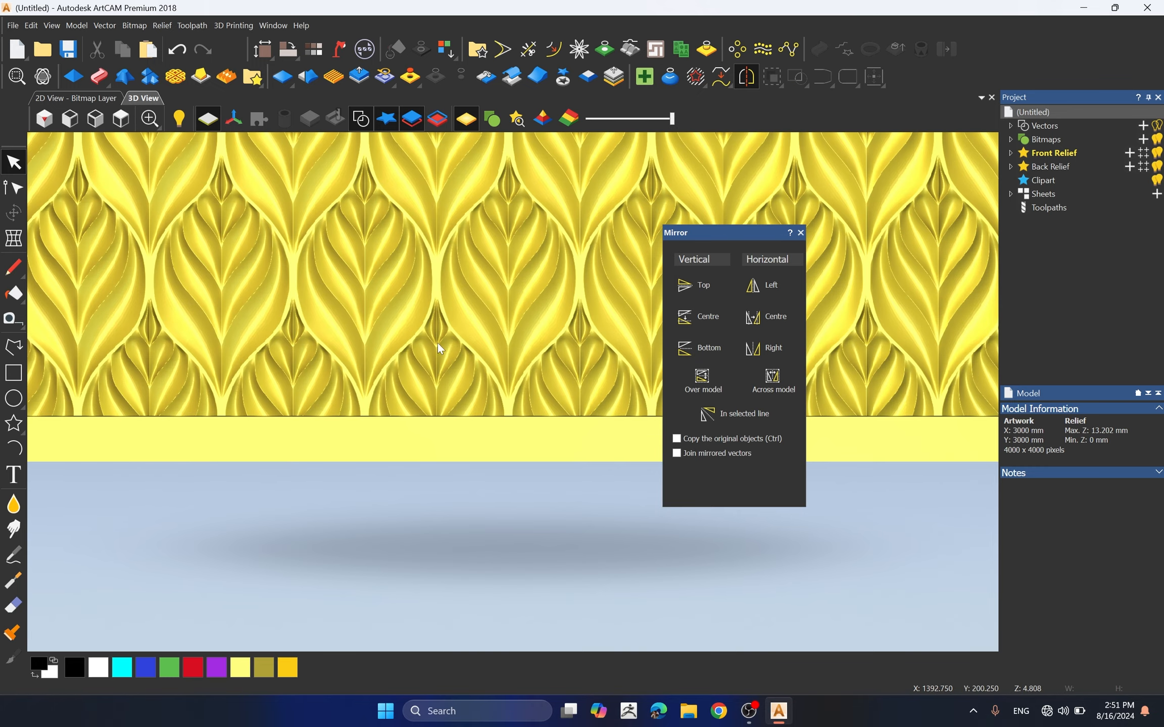
- Examine the merged leaf row for visible seams between its tiles and check its coverage of the artwork
scroll(469, 354, up, 5)
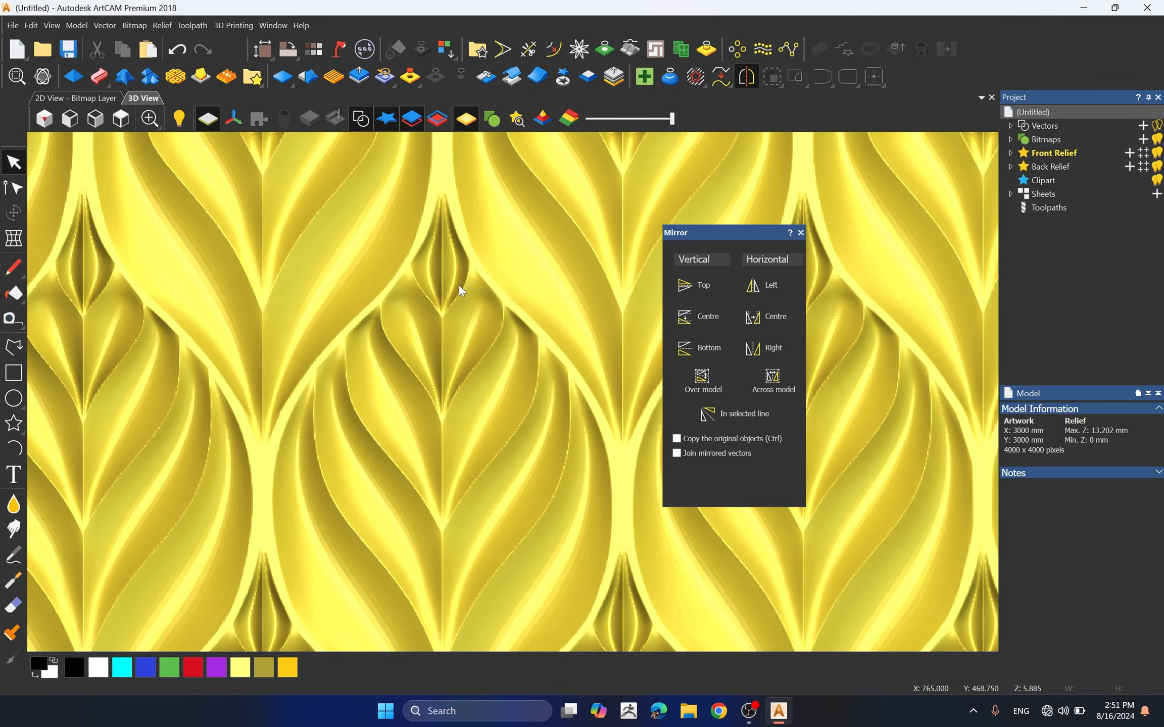
scroll(505, 318, down, 3)
scroll(404, 364, up, 3)
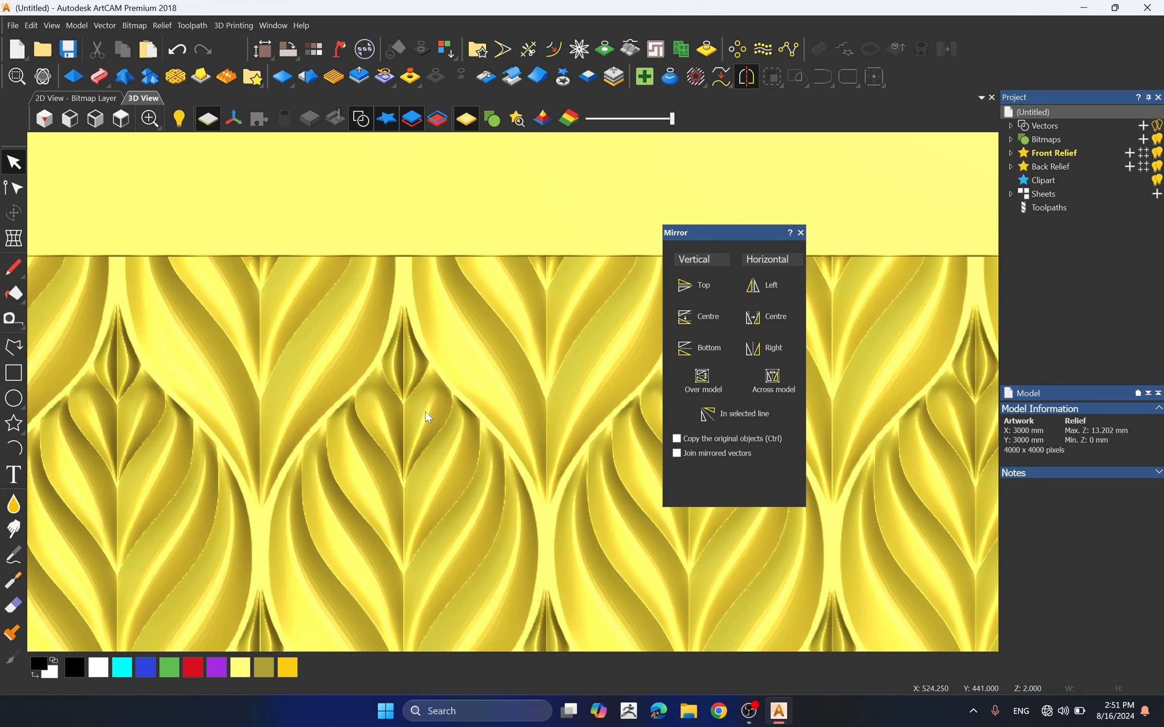
scroll(304, 414, down, 8)
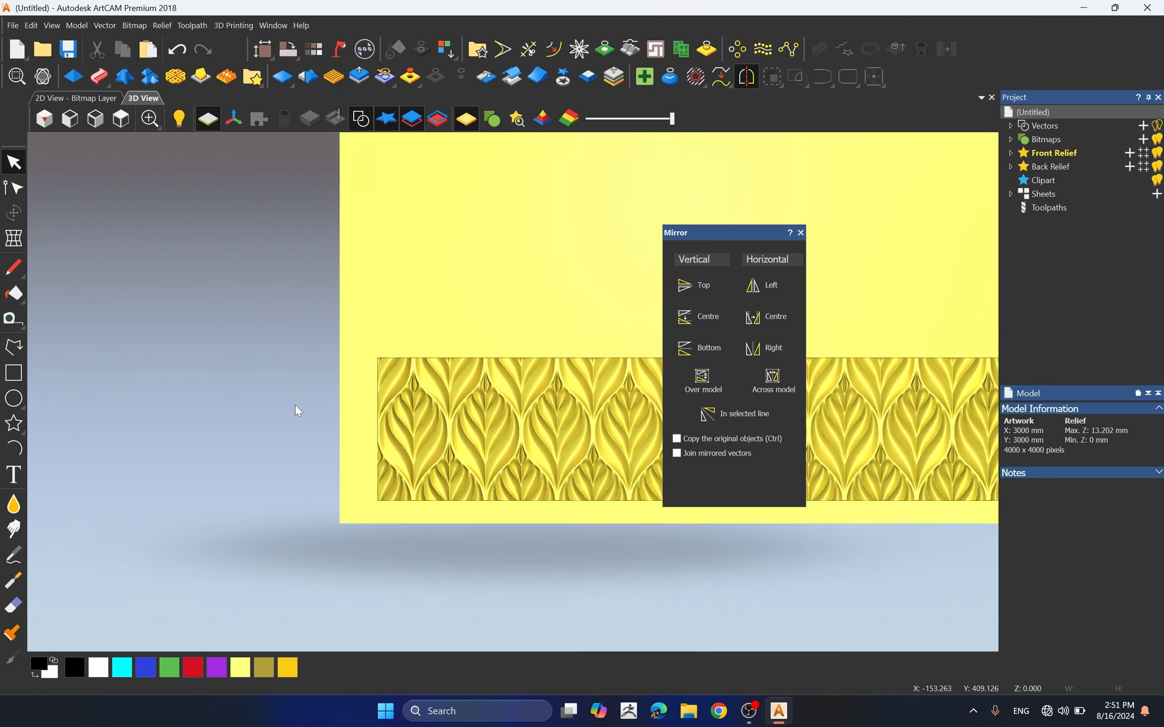
scroll(515, 404, down, 2)
scroll(651, 425, up, 3)
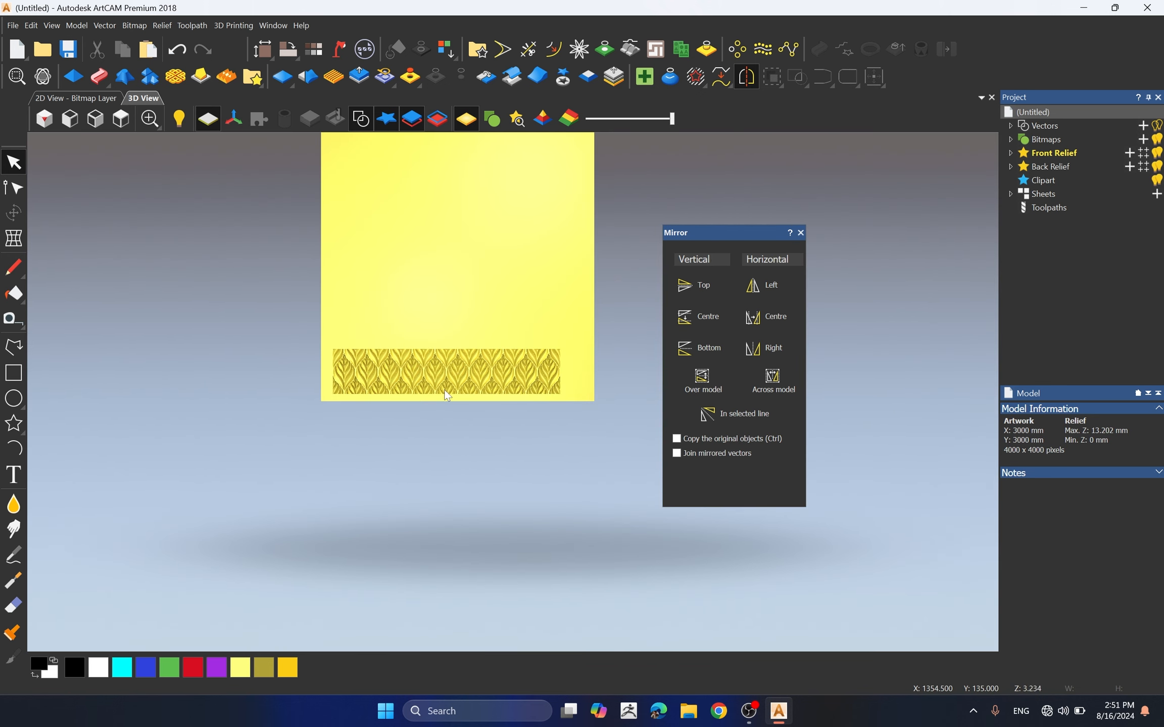
scroll(569, 385, up, 2)
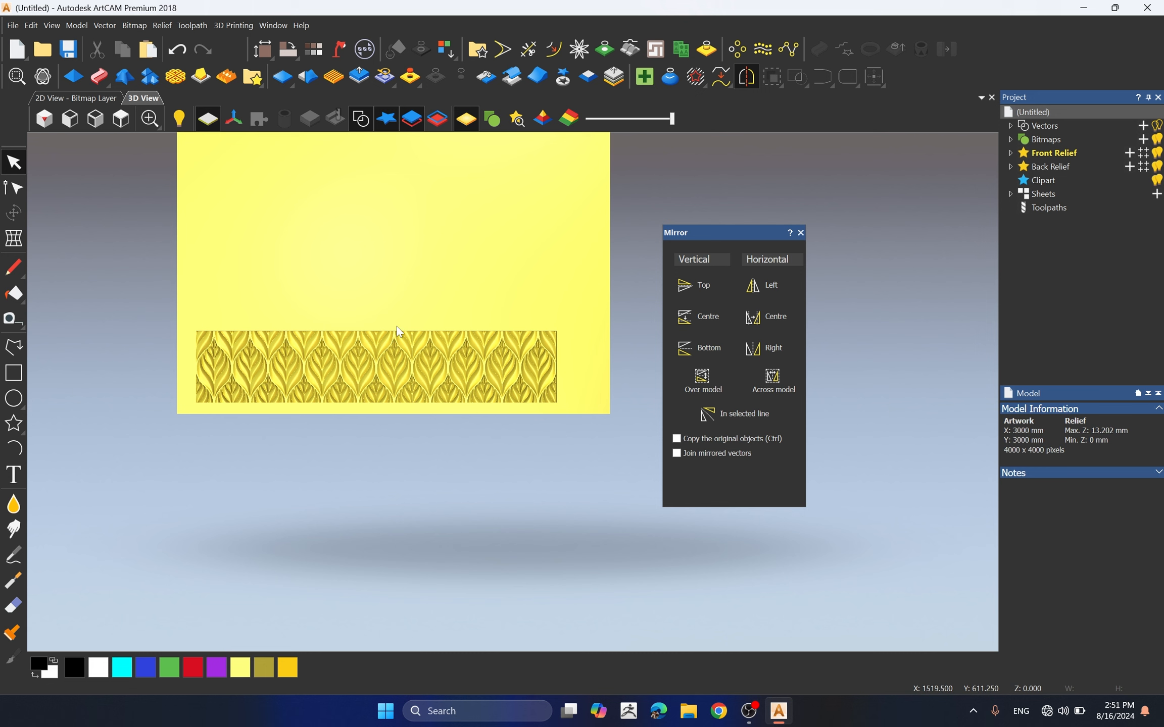
- Turn the merged leaf row into relief clipart and mirror a copy of it directly above the original
click(563, 76)
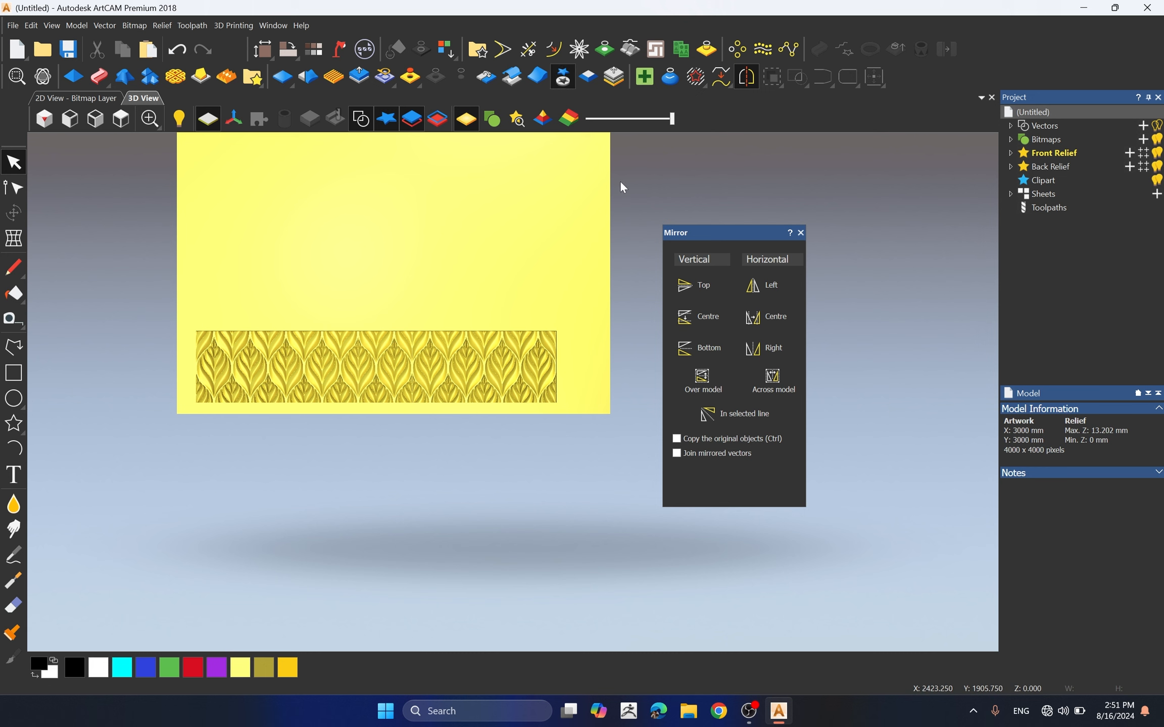
click(342, 402)
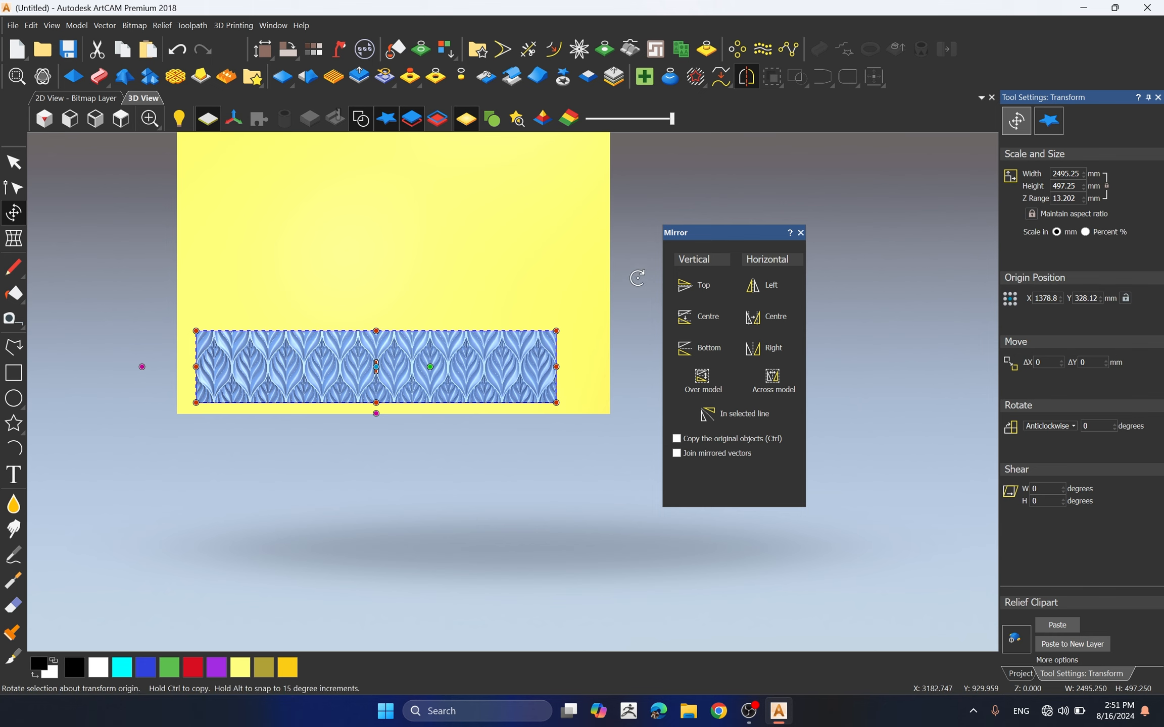
click(702, 291)
scroll(571, 325, up, 6)
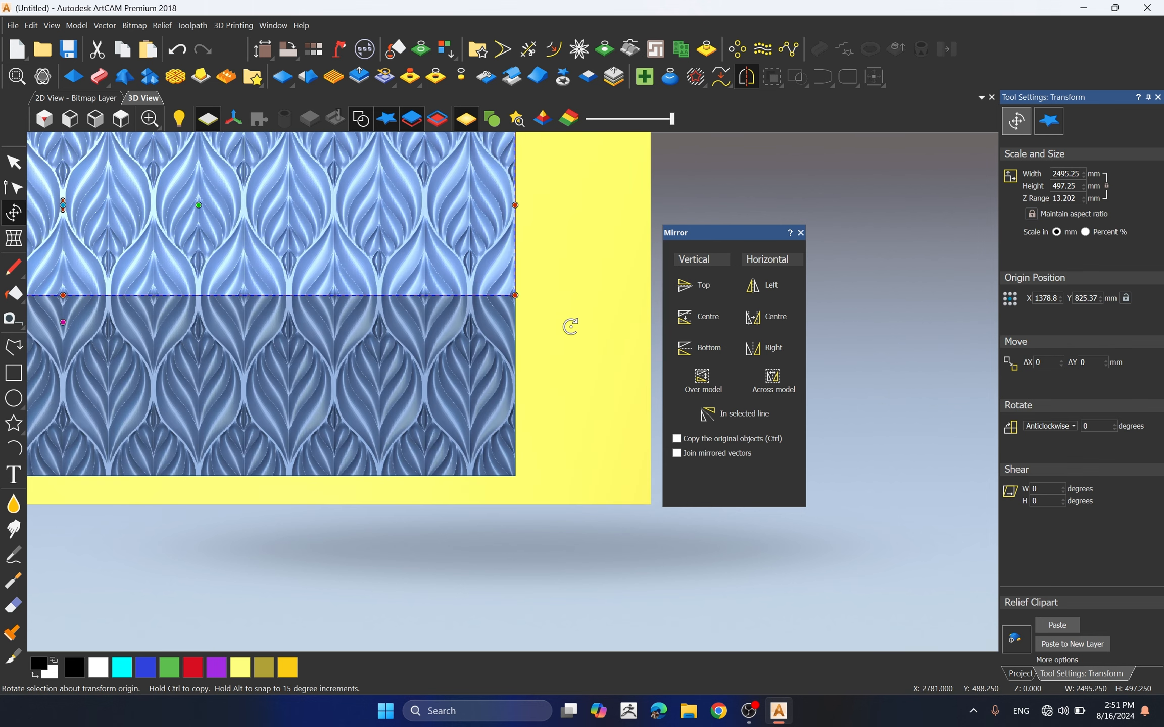
scroll(410, 293, up, 2)
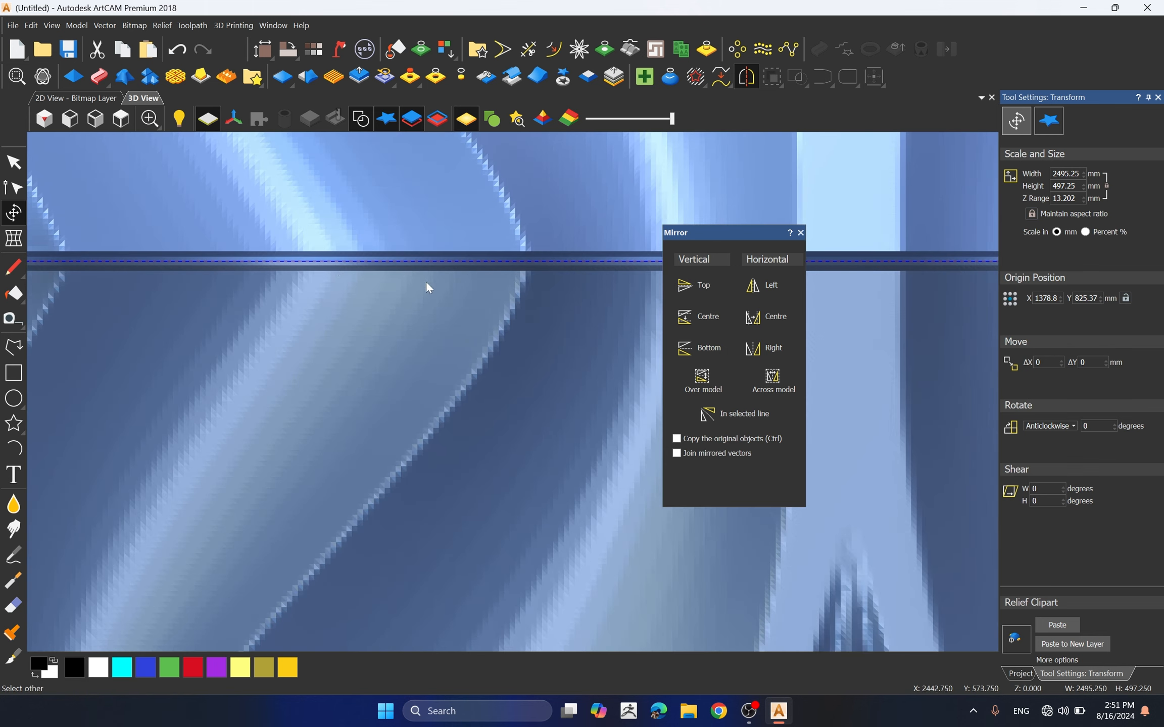
scroll(360, 272, down, 8)
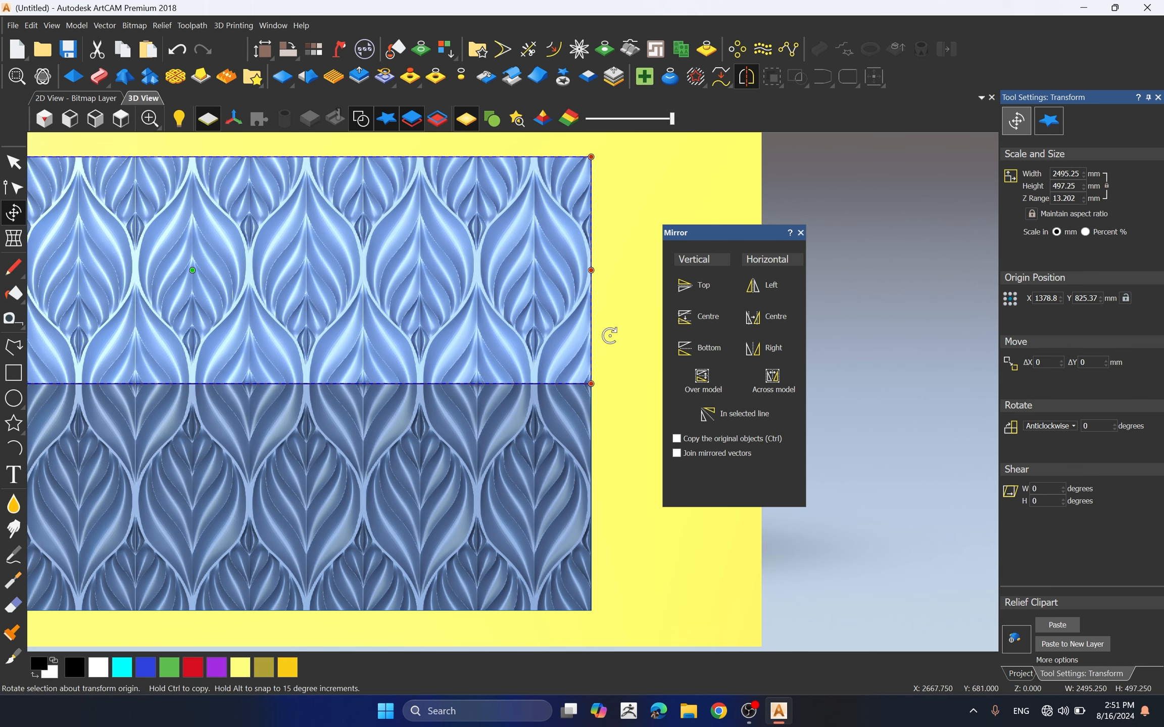
- Try merging both leaf rows into the front relief, check the seam between them, and undo the merge
key(Escape)
click(515, 461)
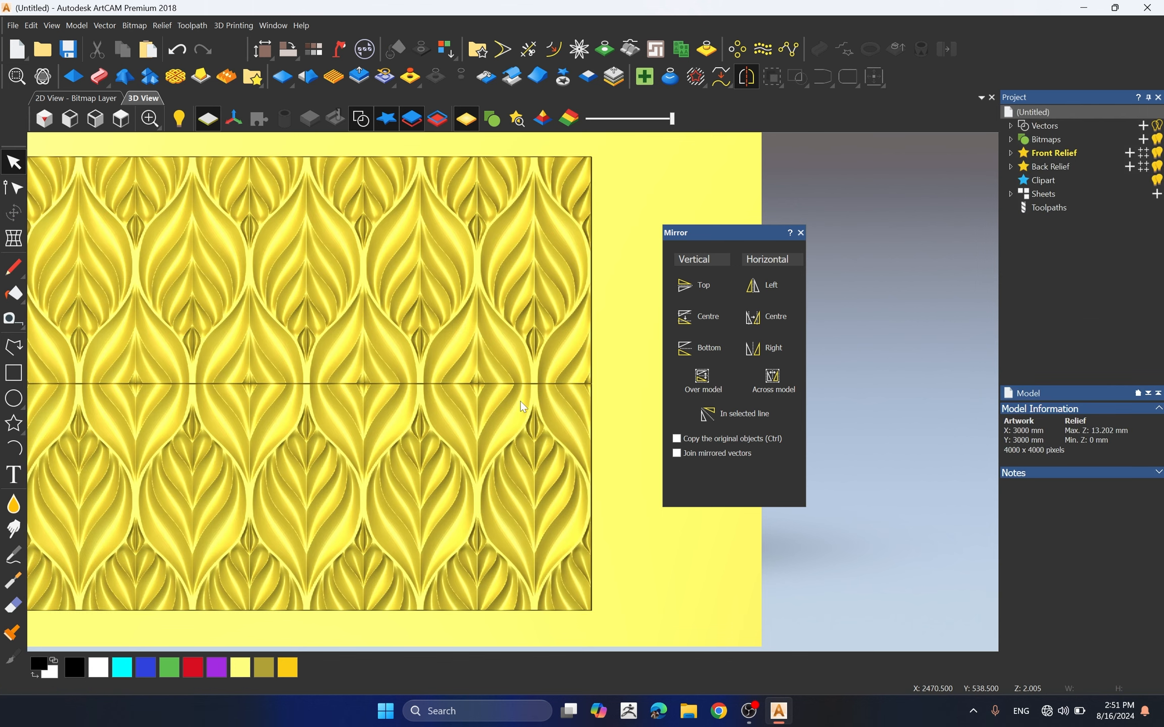
scroll(521, 401, up, 4)
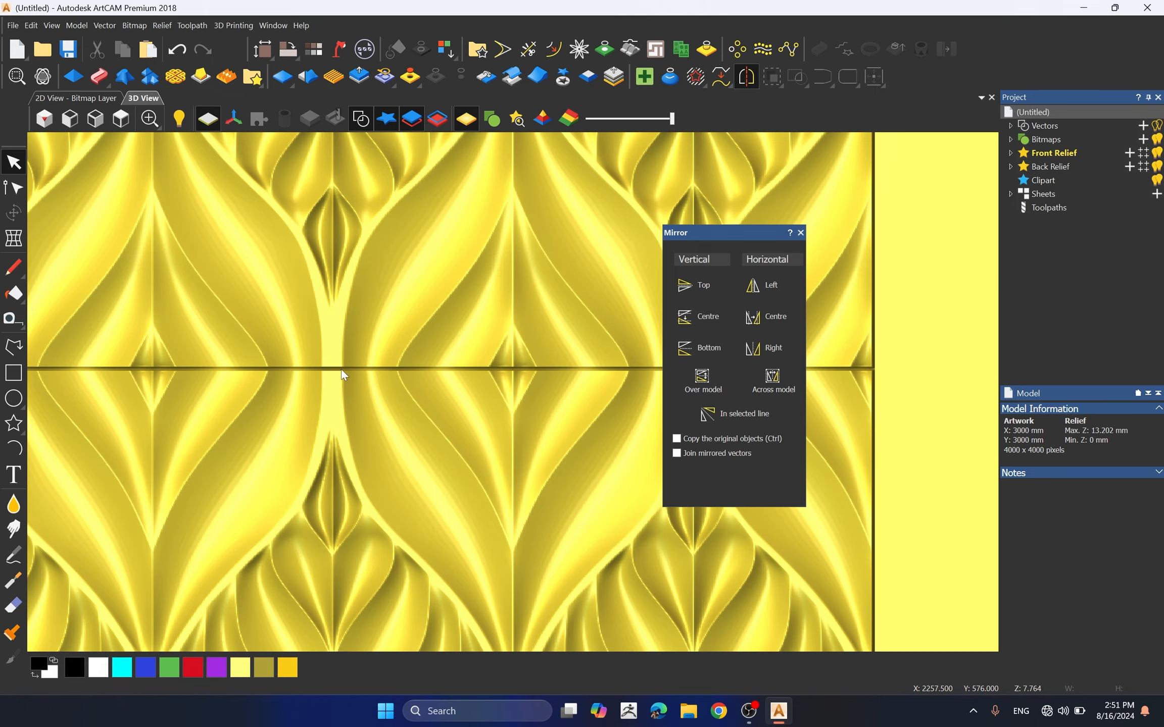
scroll(341, 369, down, 5)
key(ctrl+z)
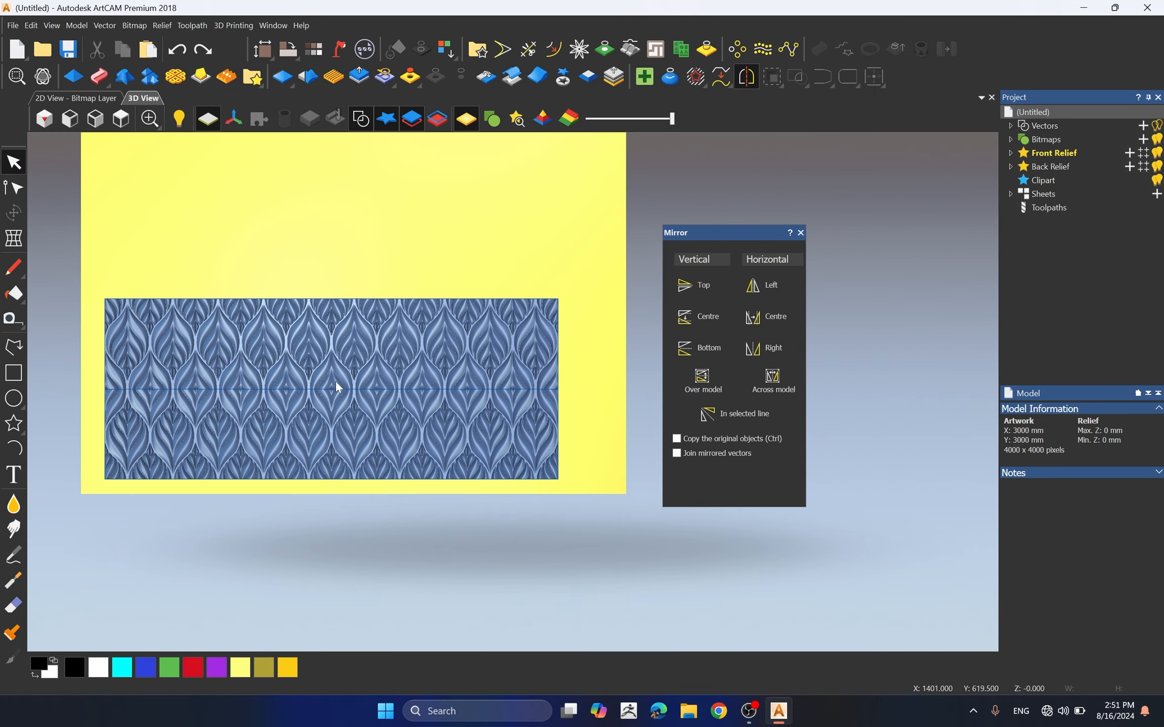
- Flip the upper leaf row vertically about its centre so its leaves point the same way as the lower row
scroll(231, 423, up, 5)
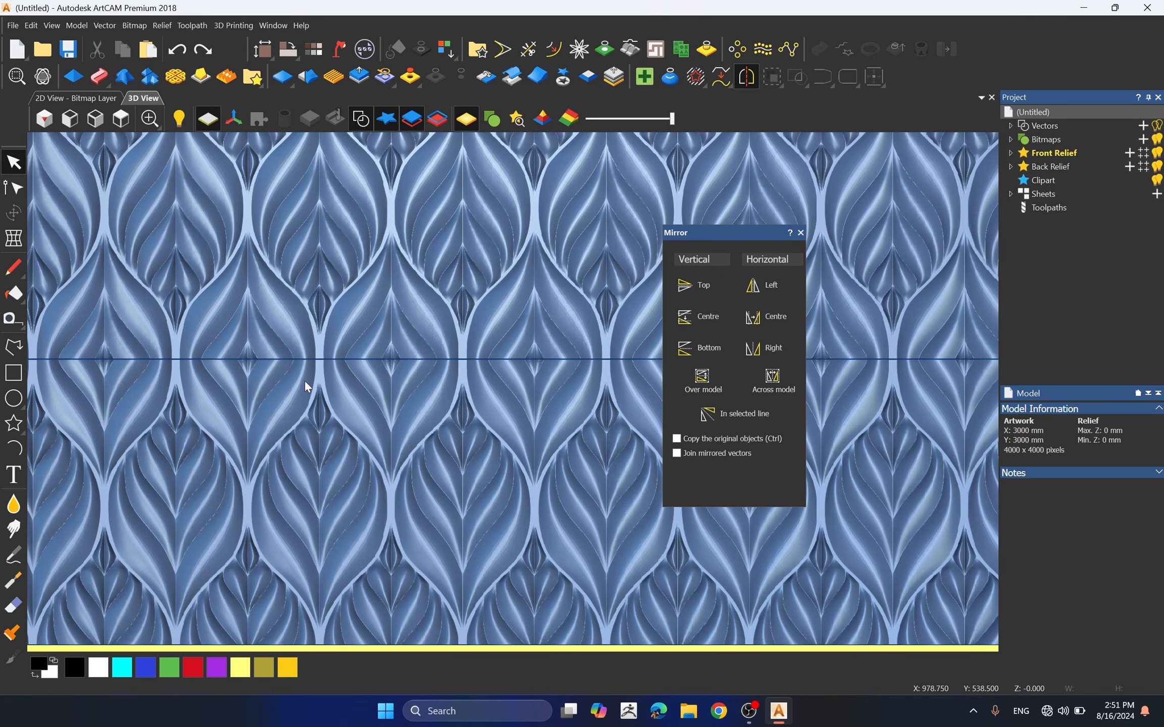
scroll(353, 316, down, 3)
click(413, 298)
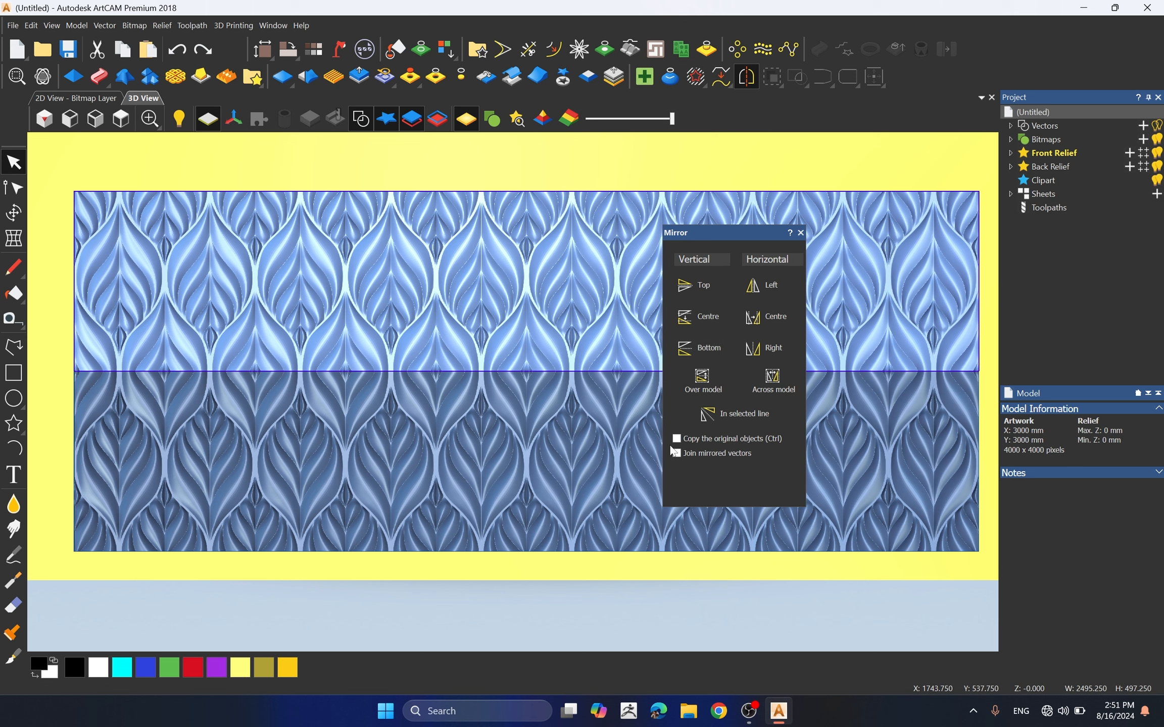
click(703, 323)
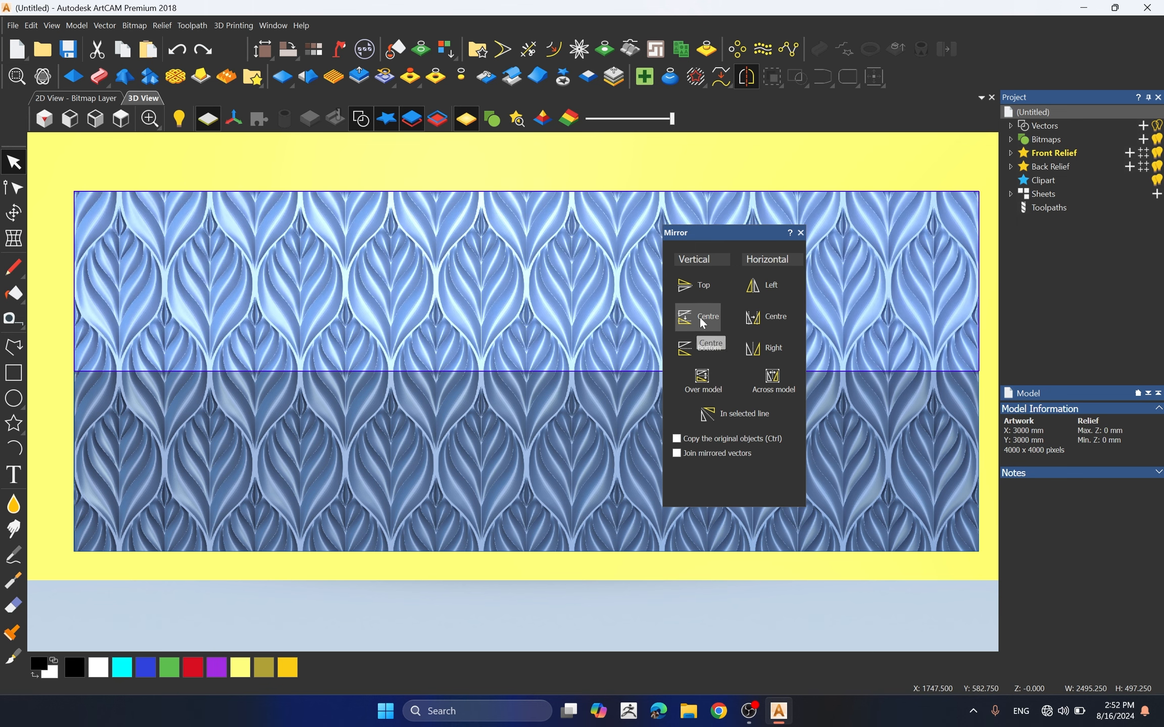
- Lower the upper leaf row into a slight overlap with the lower row to close the seam between them
scroll(542, 371, up, 5)
scroll(535, 365, down, 5)
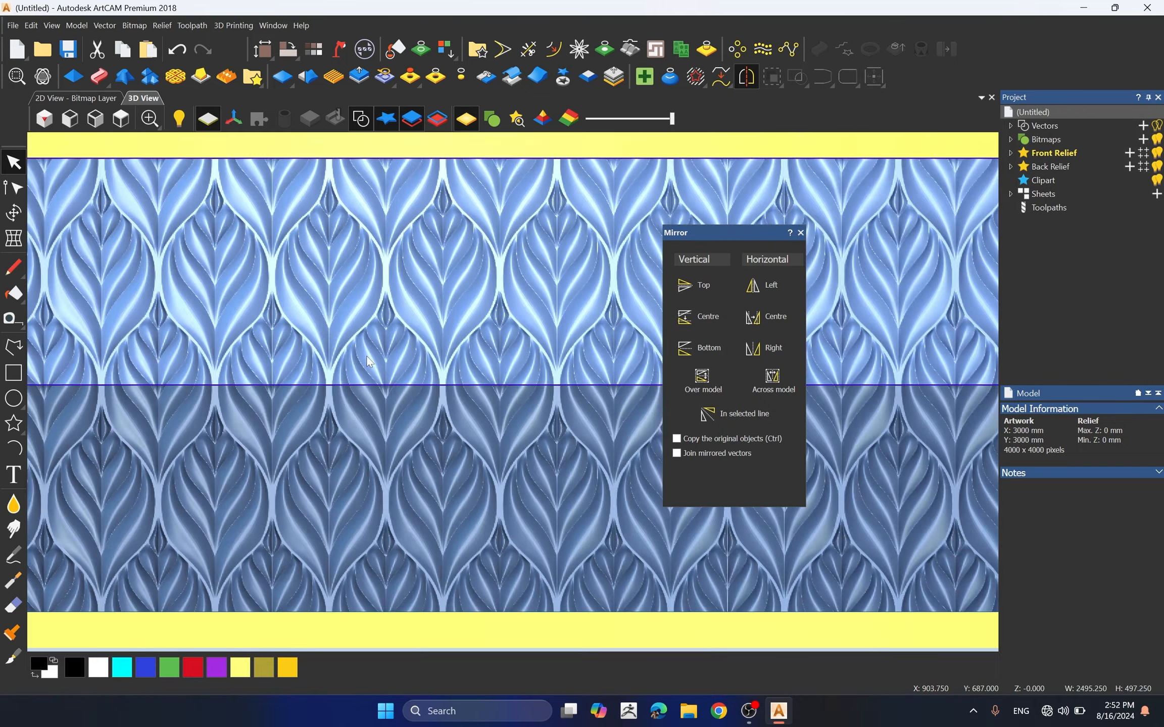
scroll(513, 401, up, 4)
scroll(478, 433, down, 4)
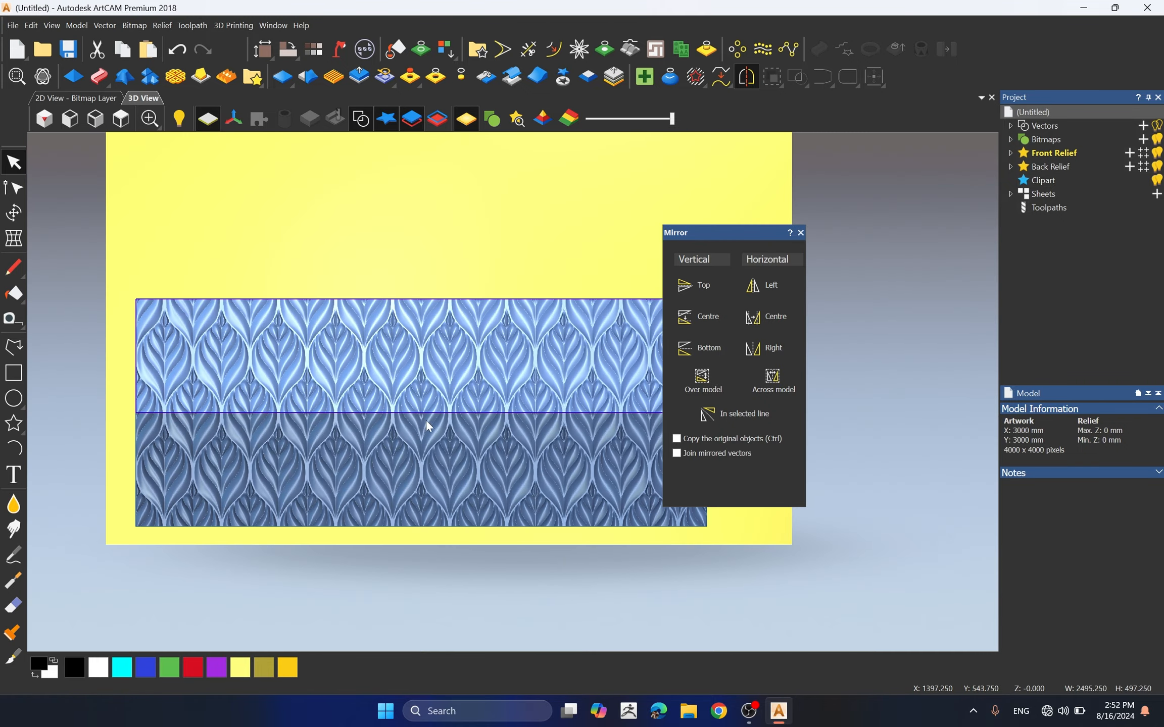
scroll(521, 421, up, 7)
scroll(508, 349, up, 5)
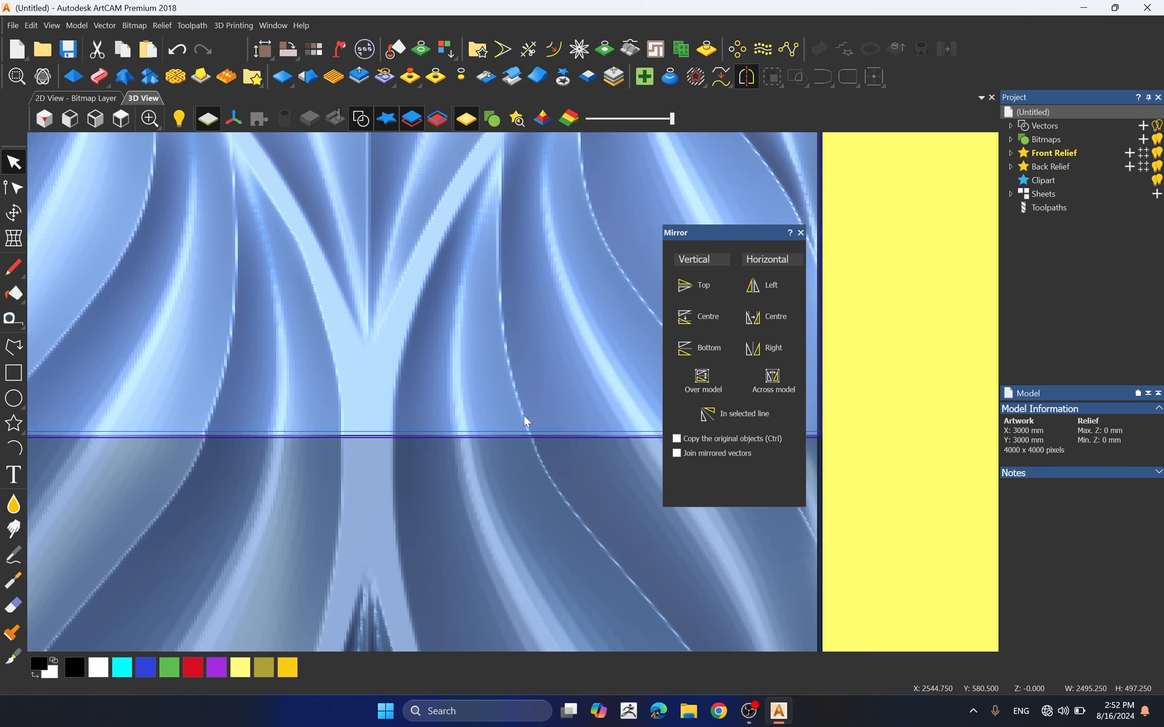
scroll(523, 416, up, 4)
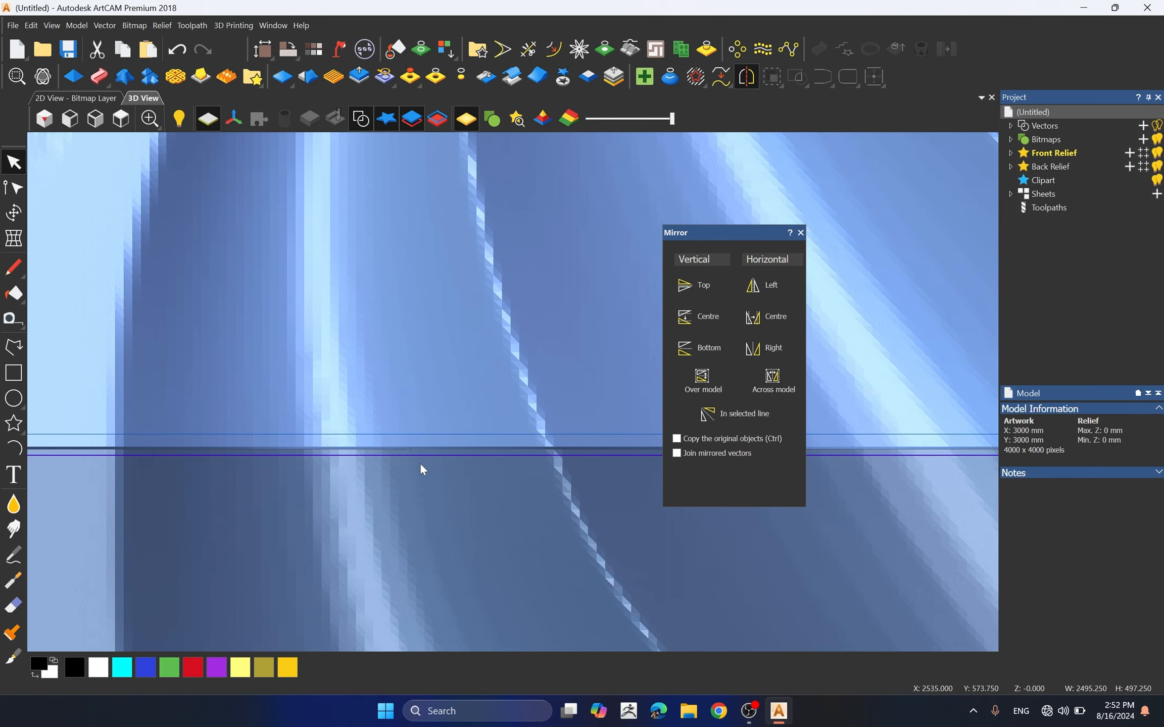
scroll(544, 488, down, 10)
- Select both leaf rows, merge them into the front relief, and check the seam up close
scroll(556, 444, up, 5)
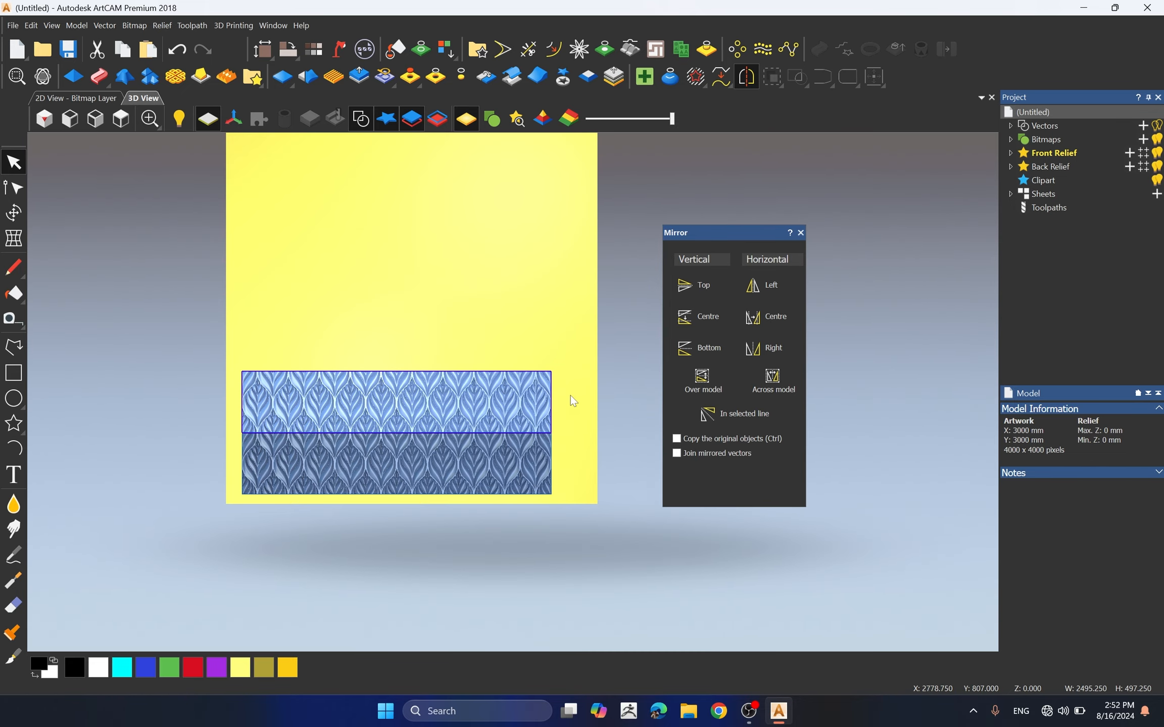
drag(578, 222, 287, 568)
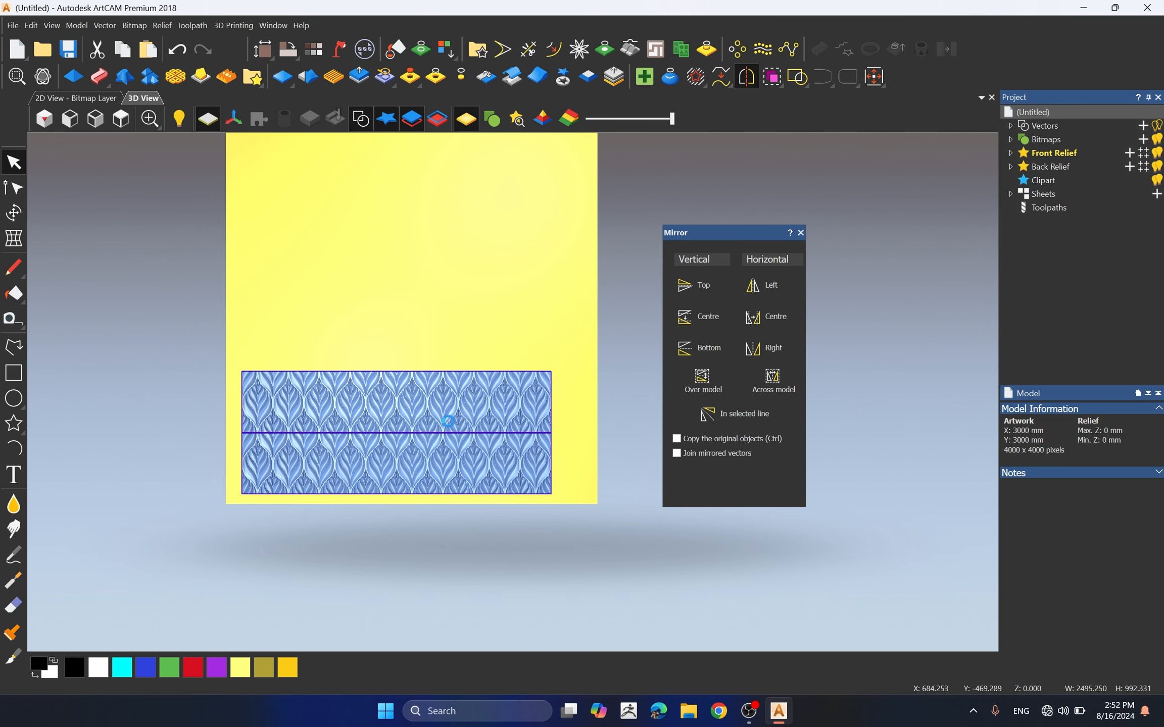
scroll(457, 427, up, 10)
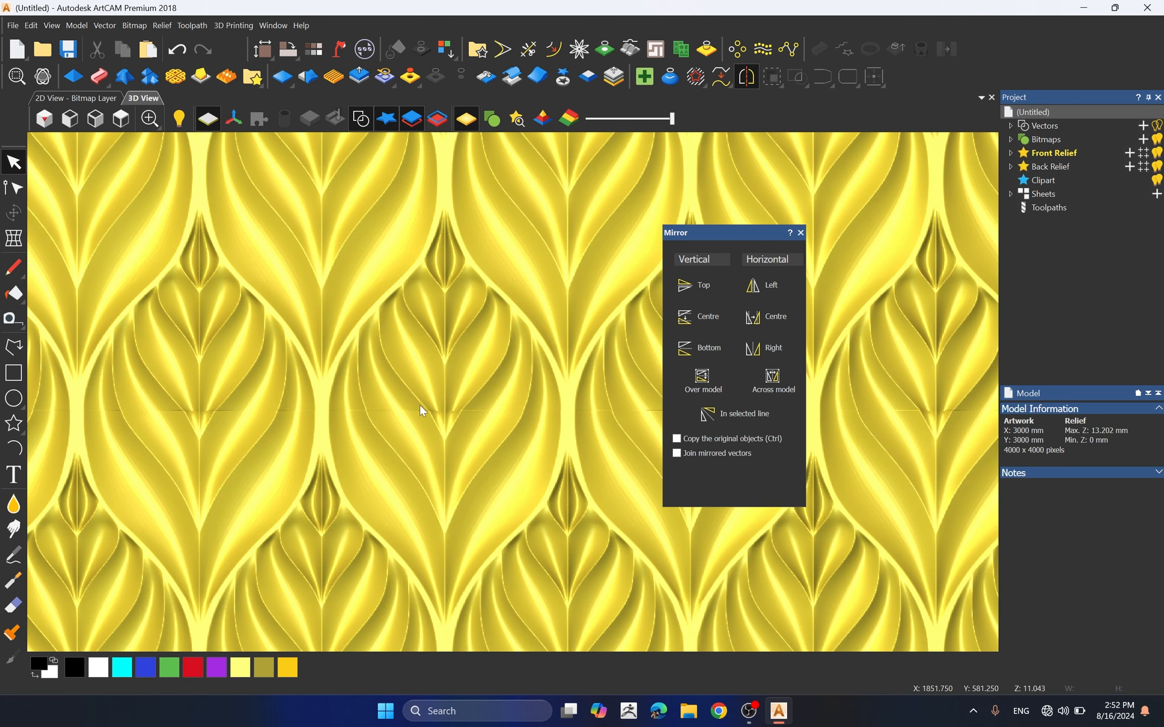
scroll(439, 385, up, 5)
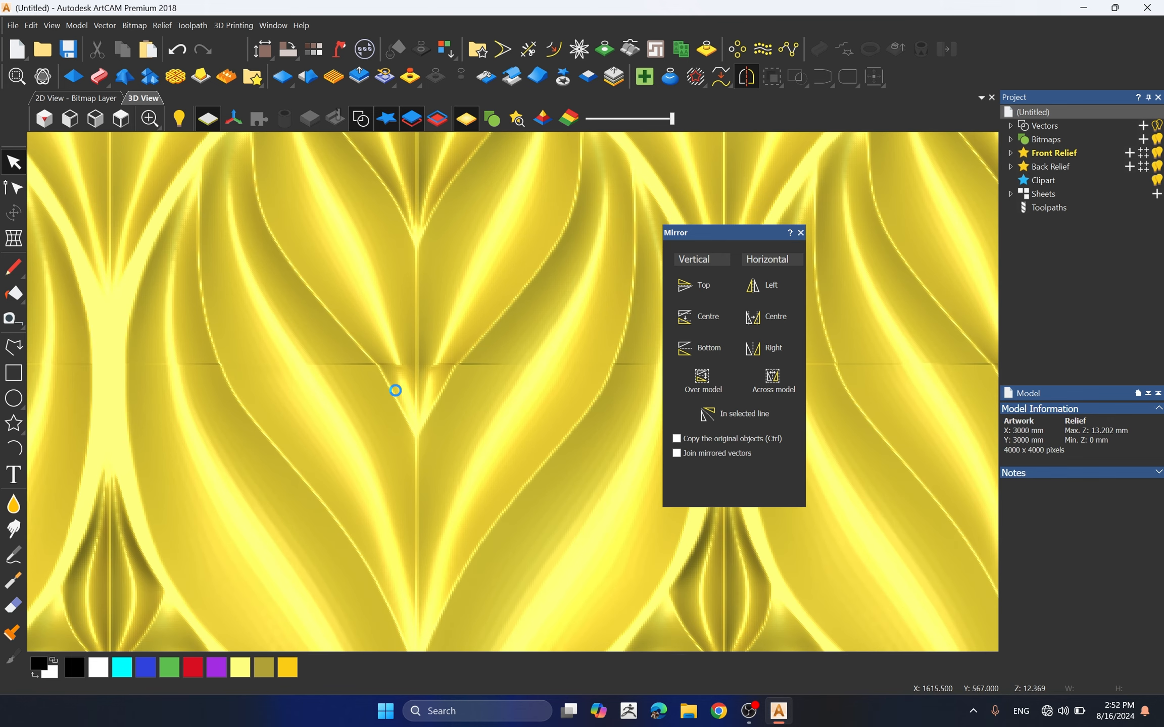
- Undo the merge of the two leaf rows to inspect their overlap, and restore the merged relief
key(ctrl+z)
key(ctrl+y)
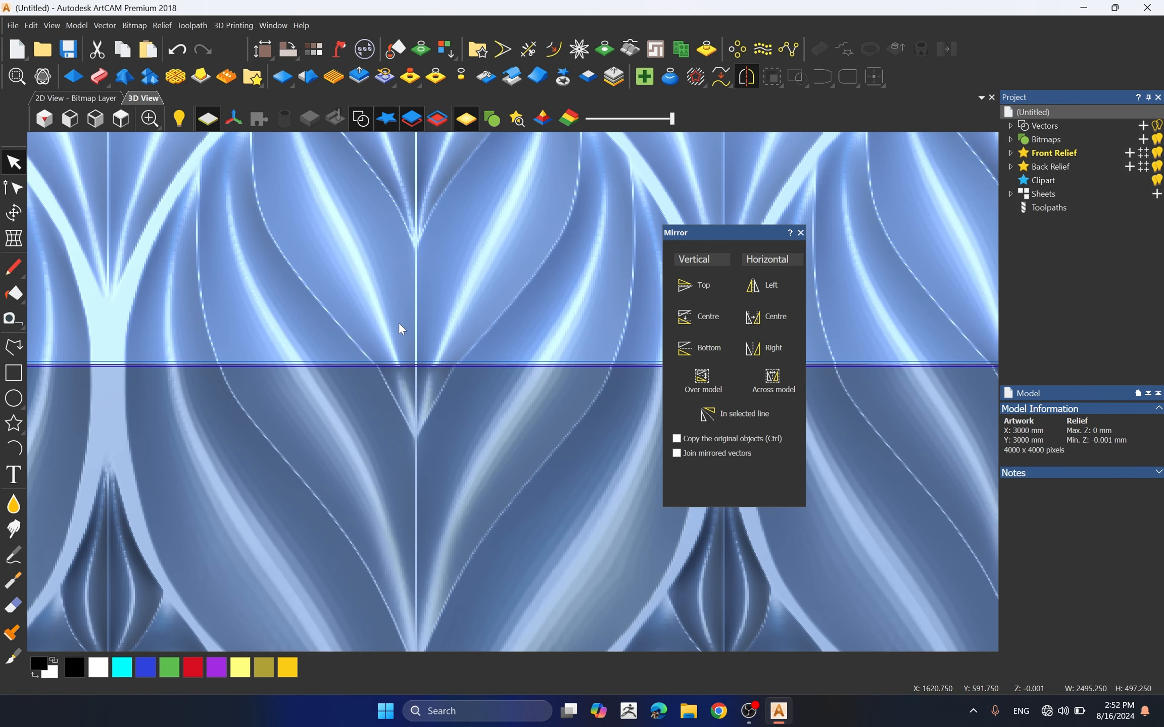
scroll(311, 383, up, 8)
scroll(310, 381, up, 4)
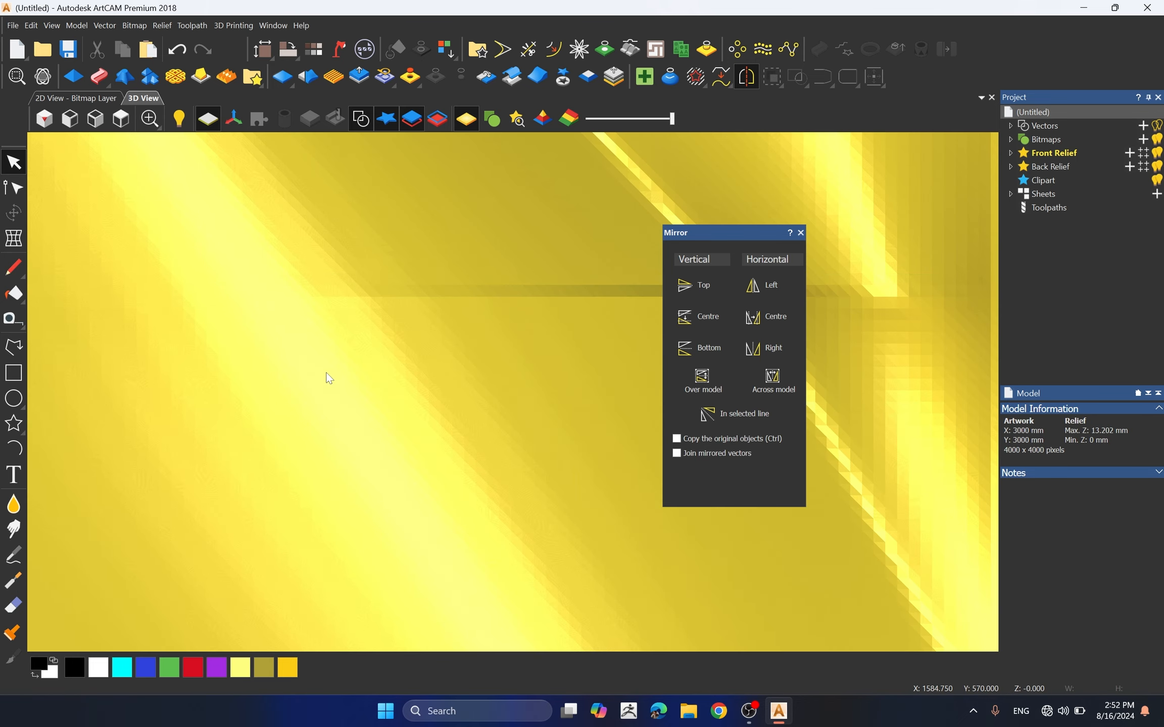
- Turn the merged two-row block into clipart, mirror a copy above it, and flip that copy vertically about its centre
scroll(434, 384, down, 3)
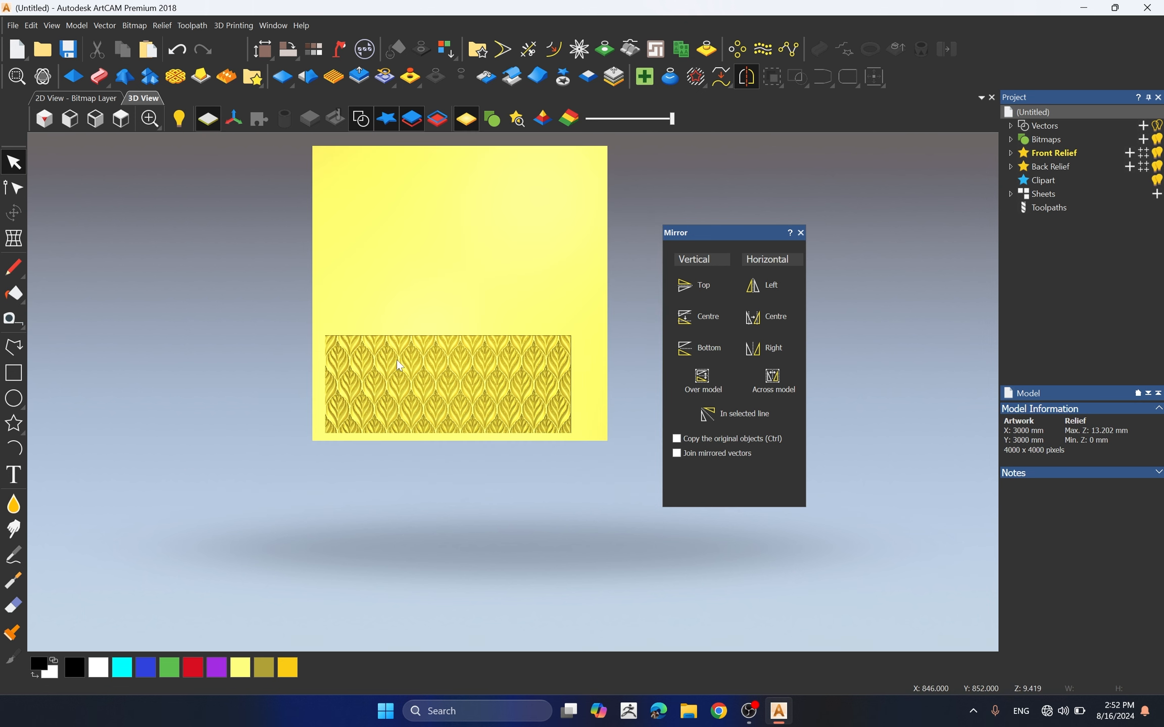
click(563, 78)
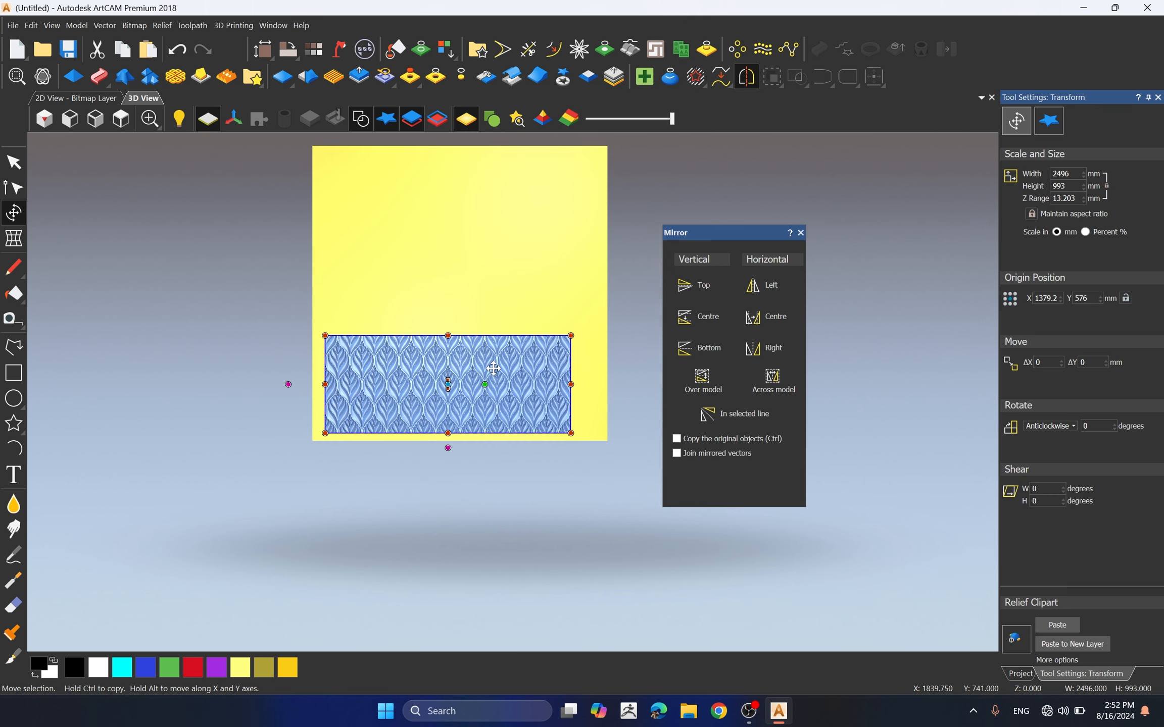
click(707, 290)
scroll(536, 350, up, 5)
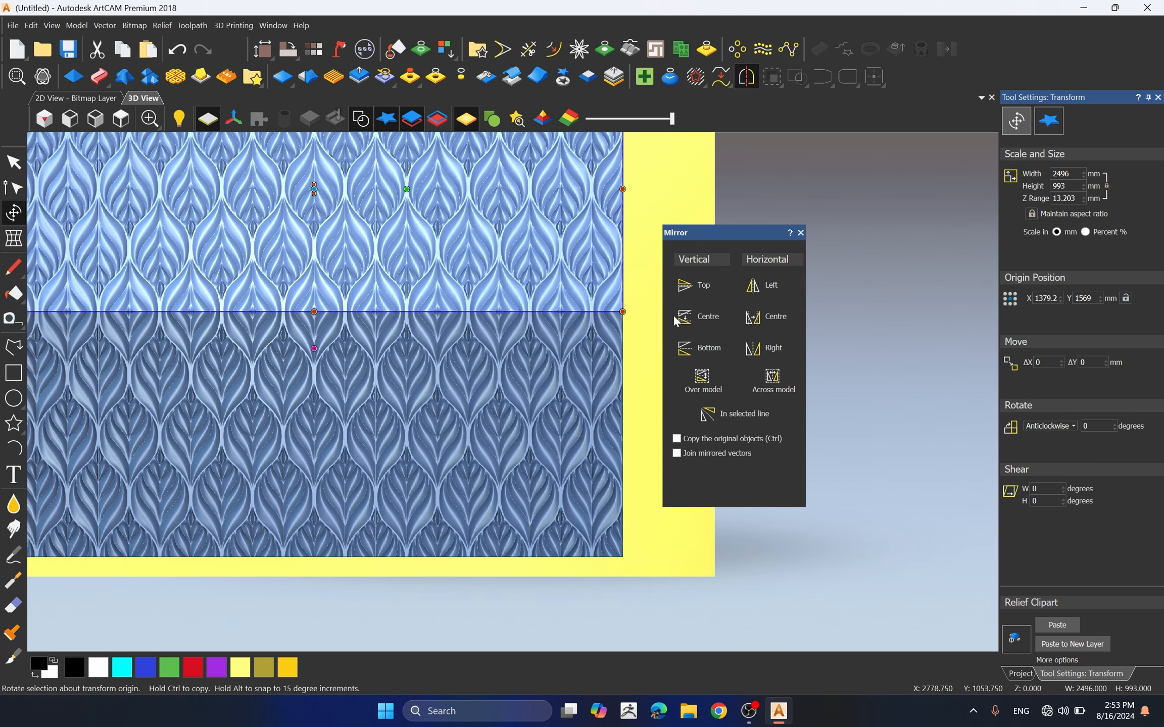
click(699, 317)
scroll(429, 320, down, 5)
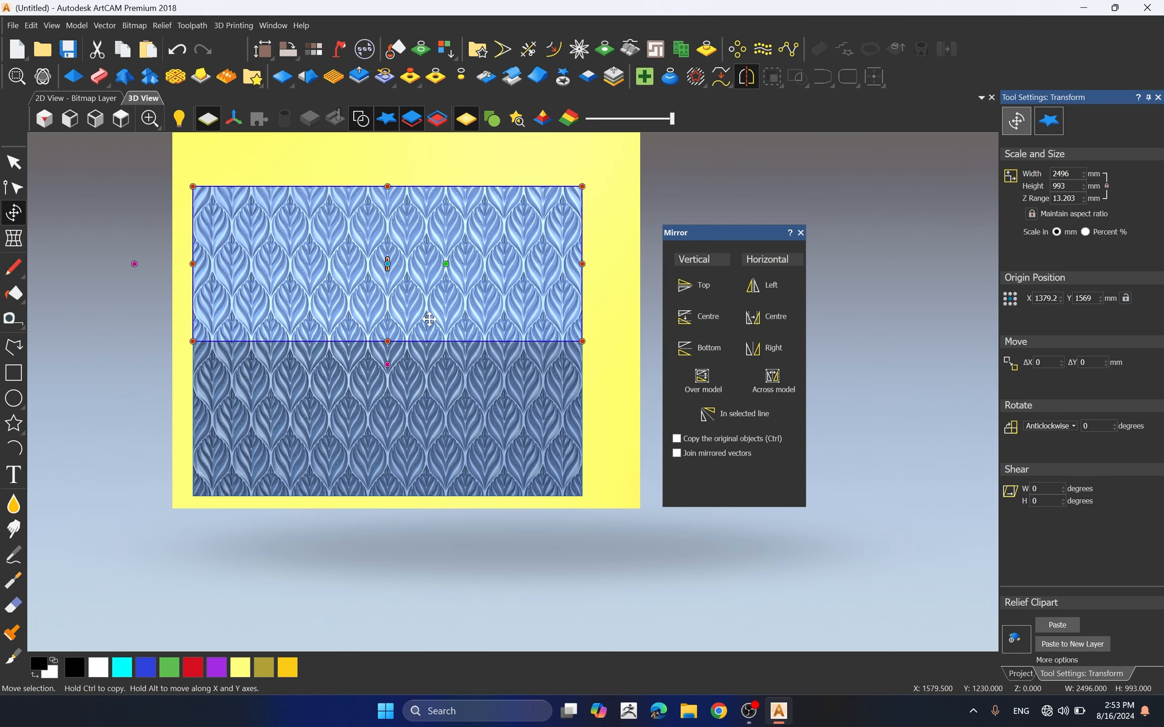
- Nudge the upper two-row block down to an origin Y of 1567.6 mm so it meets the lower block
scroll(560, 326, up, 10)
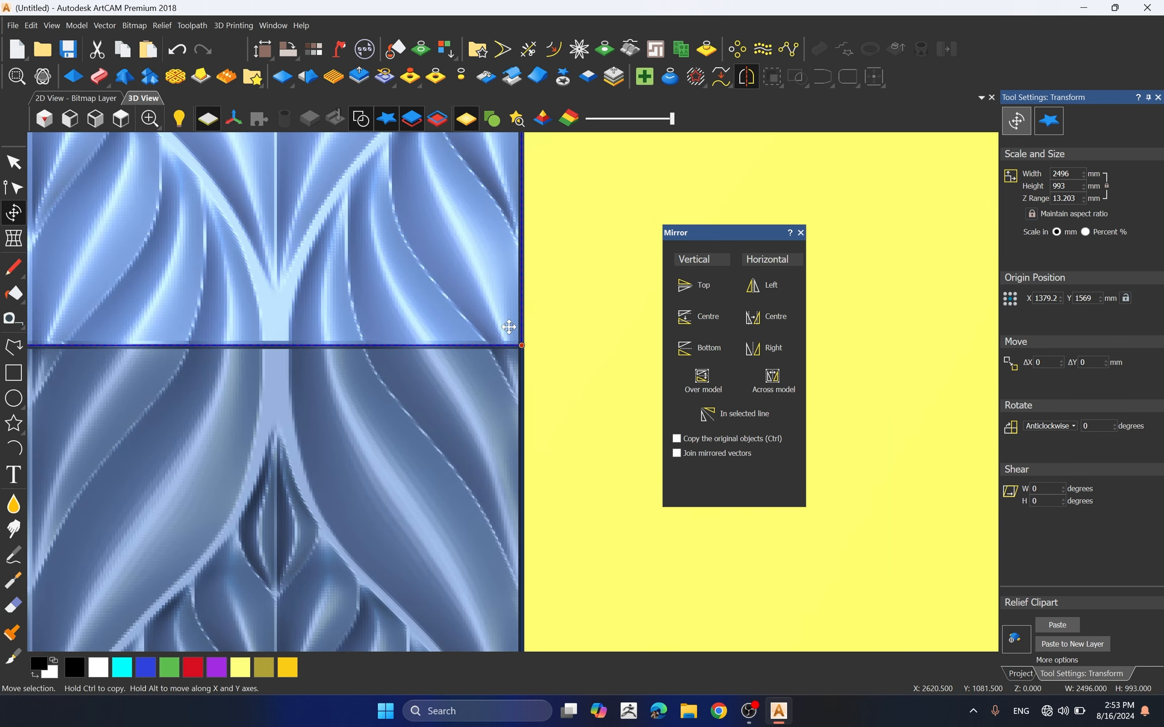
key(Down)
key(Down)
key(Down)
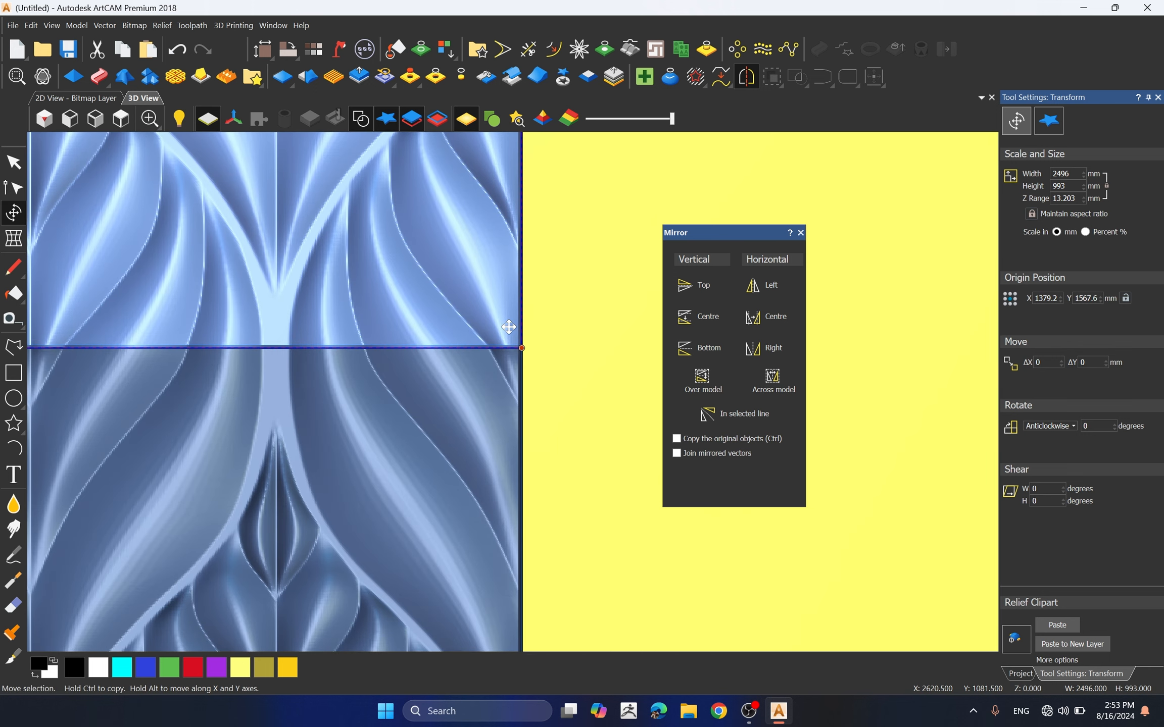
- Merge both two-row blocks into the front relief, undo to tighten their overlap, and merge them again
scroll(442, 361, up, 3)
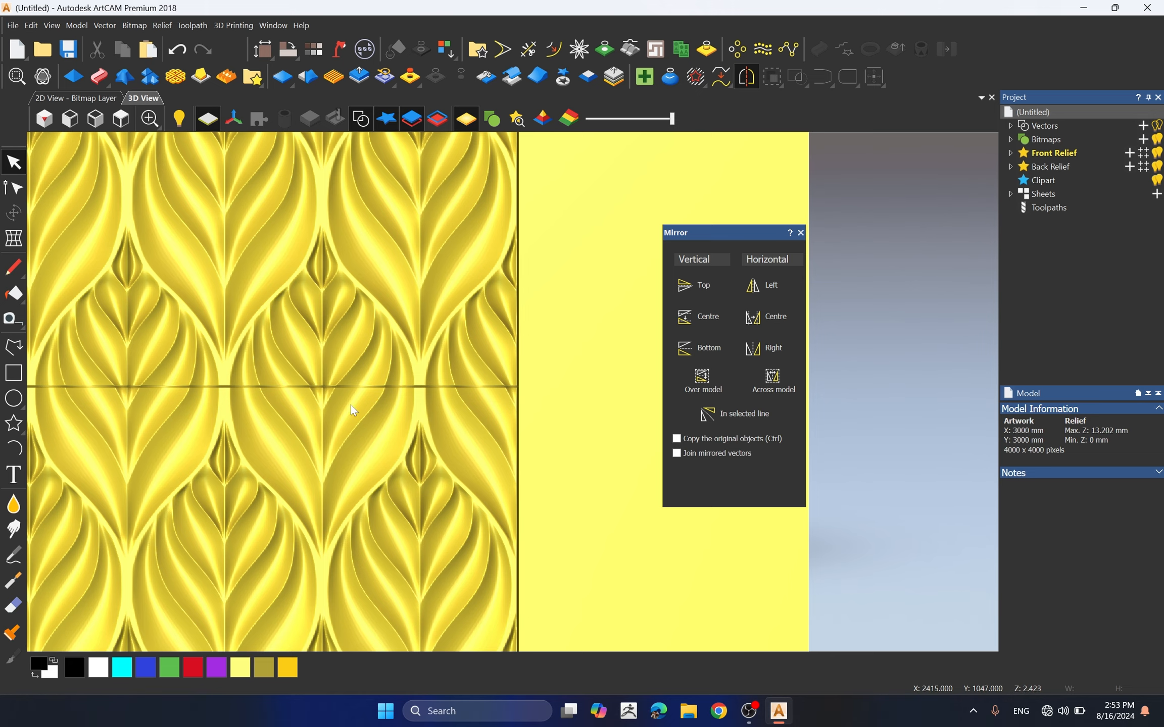
scroll(353, 392, up, 3)
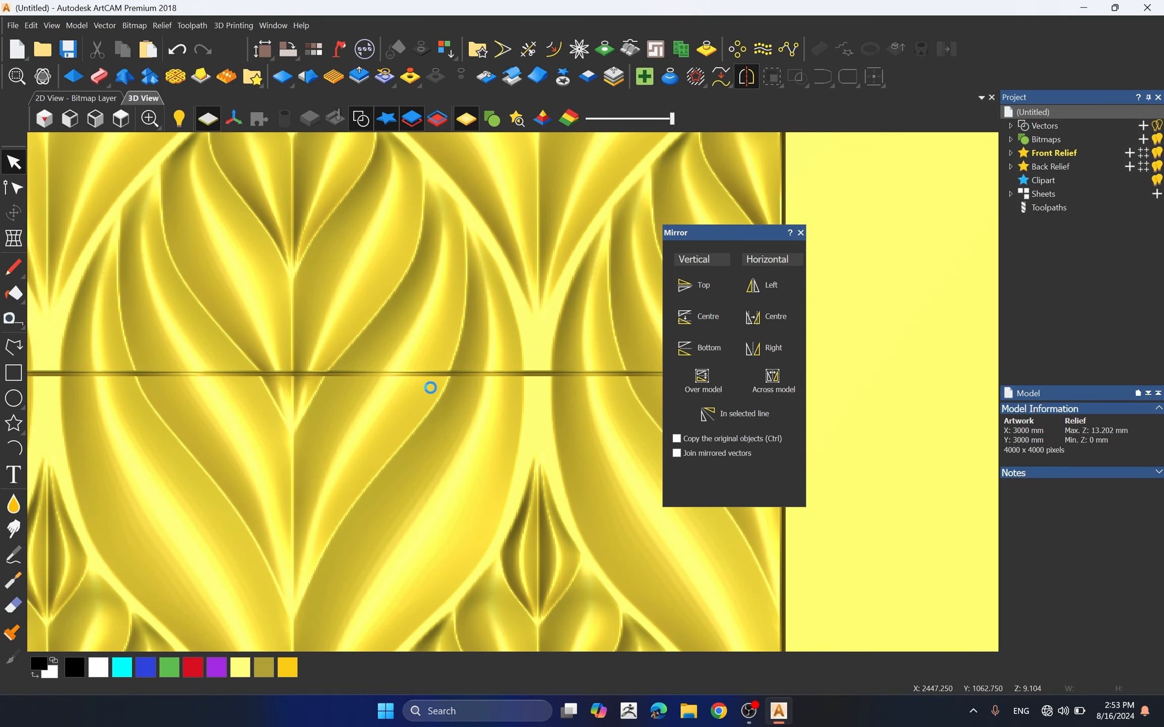
scroll(414, 384, up, 5)
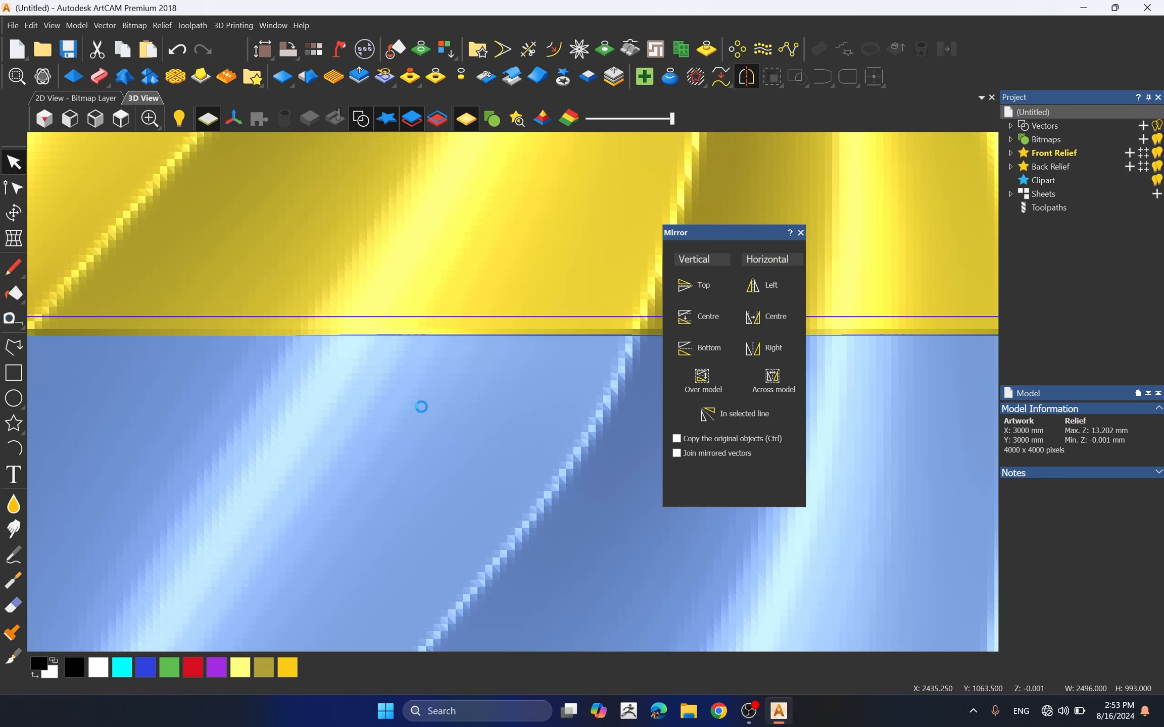
scroll(421, 406, down, 8)
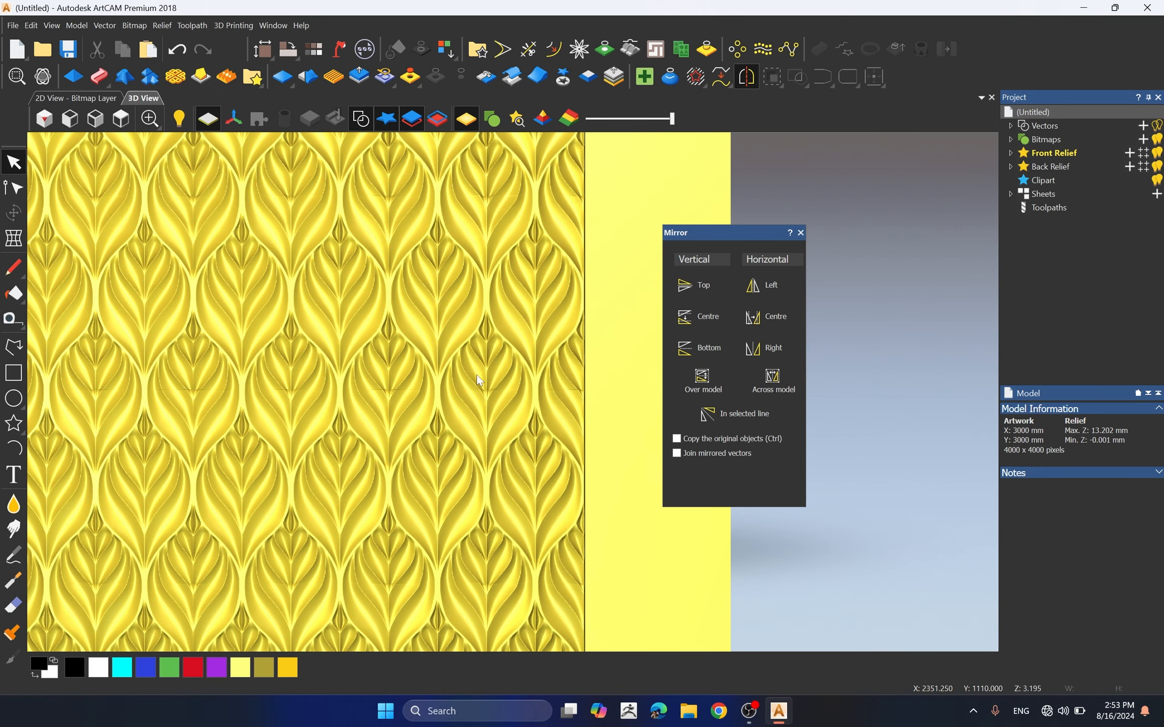
- Inspect the horizontal seam between the merged leaf blocks, start the Smoothing tool, and turn on its tool outline display
scroll(216, 399, up, 3)
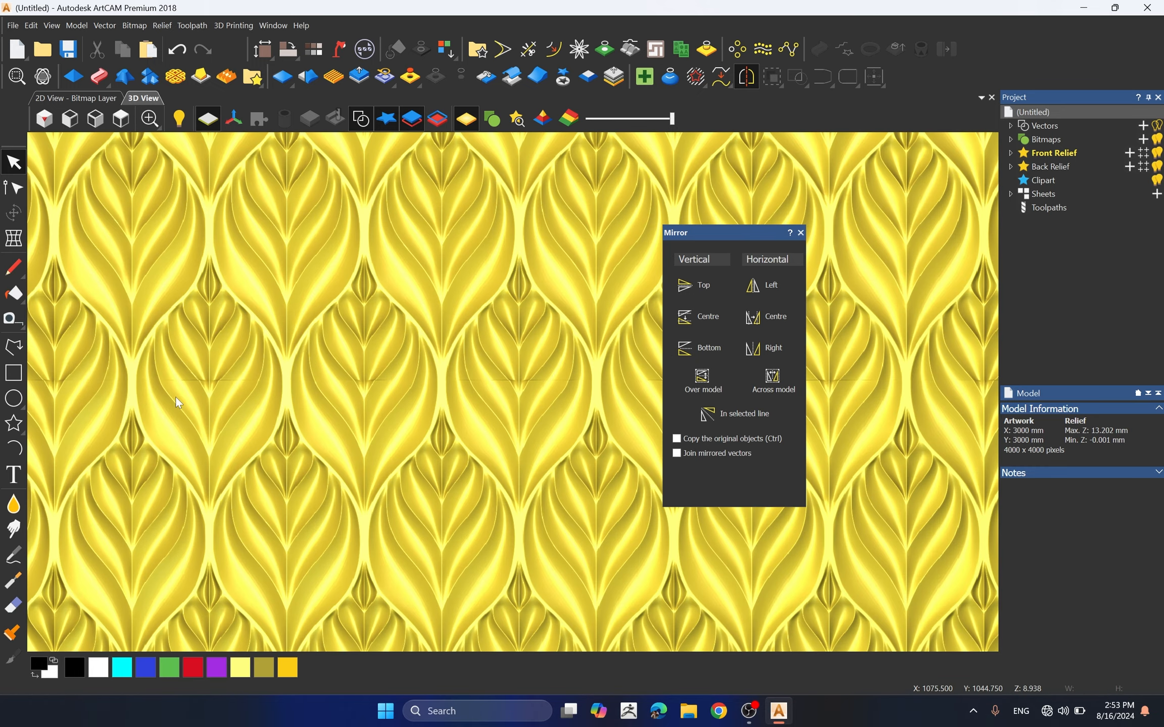
scroll(202, 394, up, 4)
scroll(263, 374, down, 8)
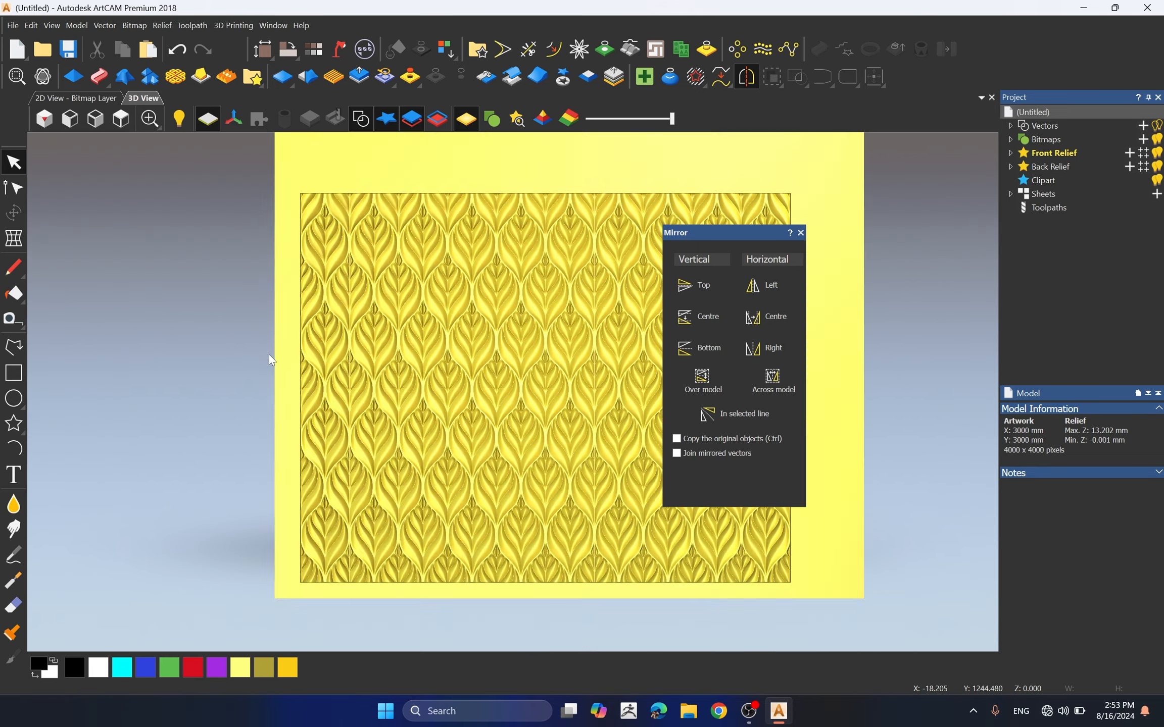
scroll(269, 359, down, 5)
scroll(247, 427, up, 1)
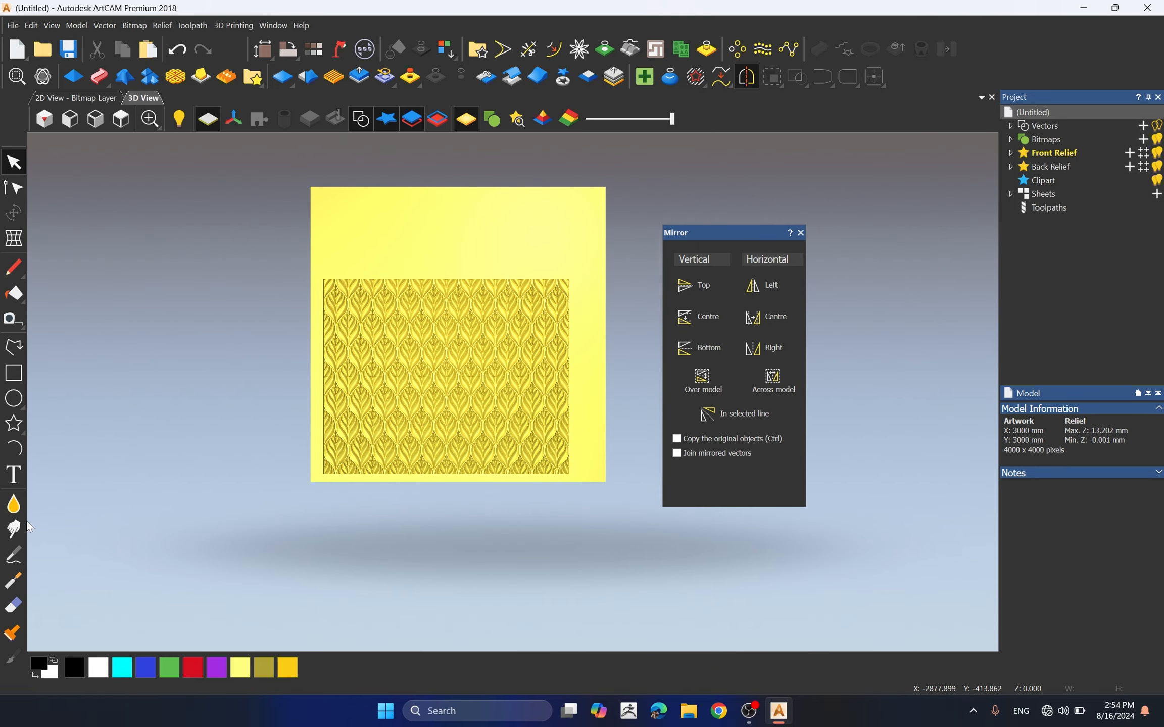
click(13, 504)
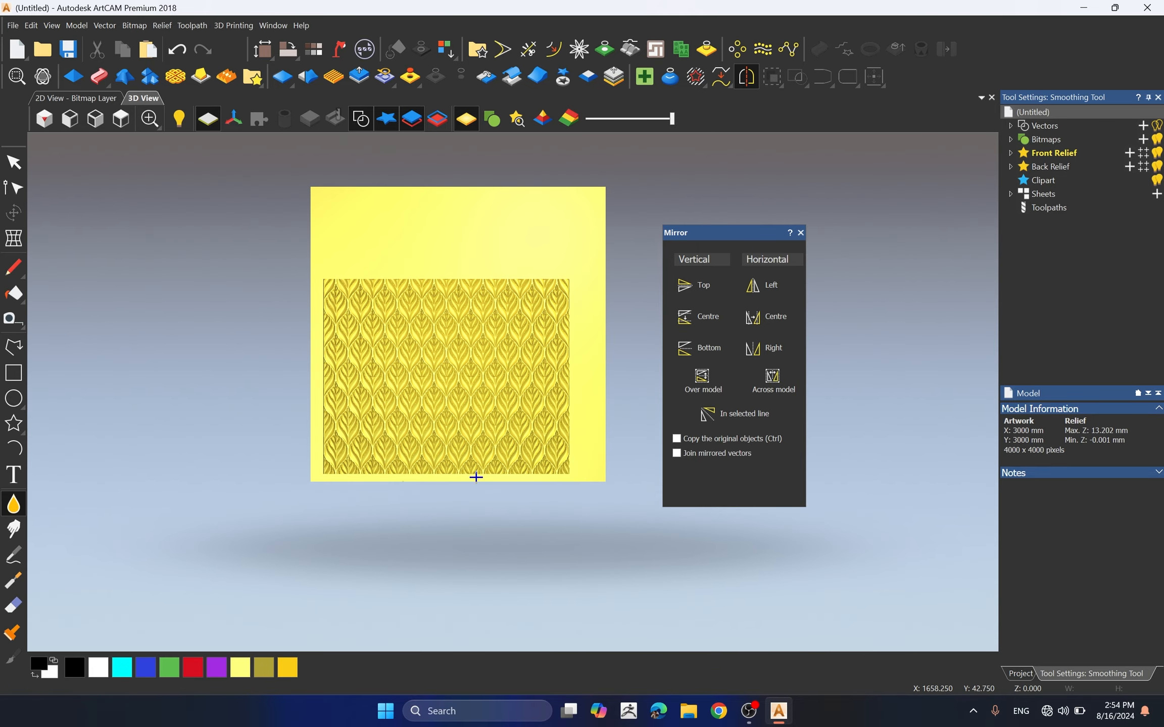
scroll(421, 387, up, 8)
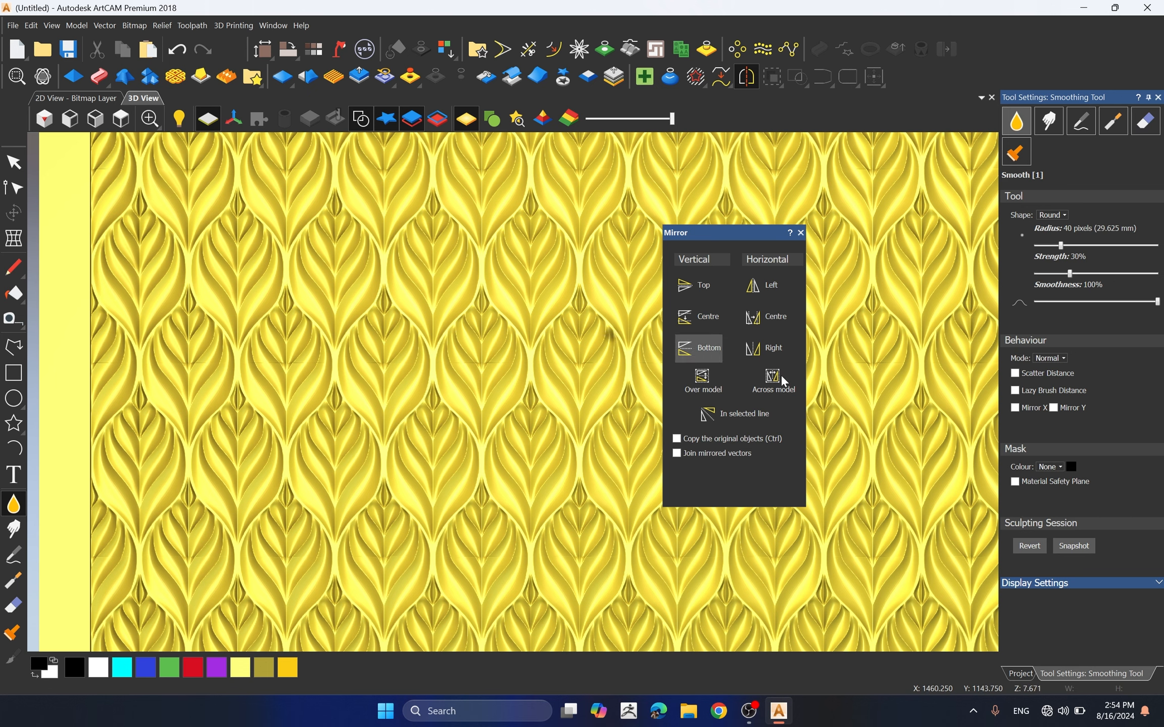
click(1062, 592)
scroll(520, 372, up, 5)
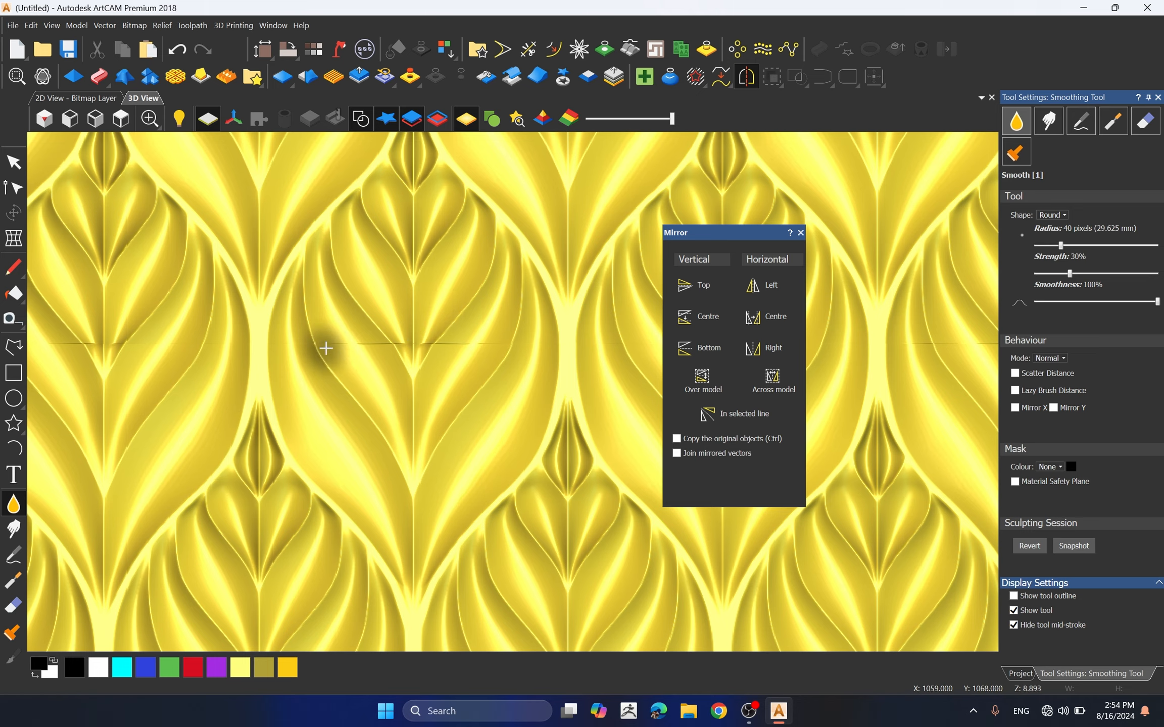
scroll(356, 374, up, 2)
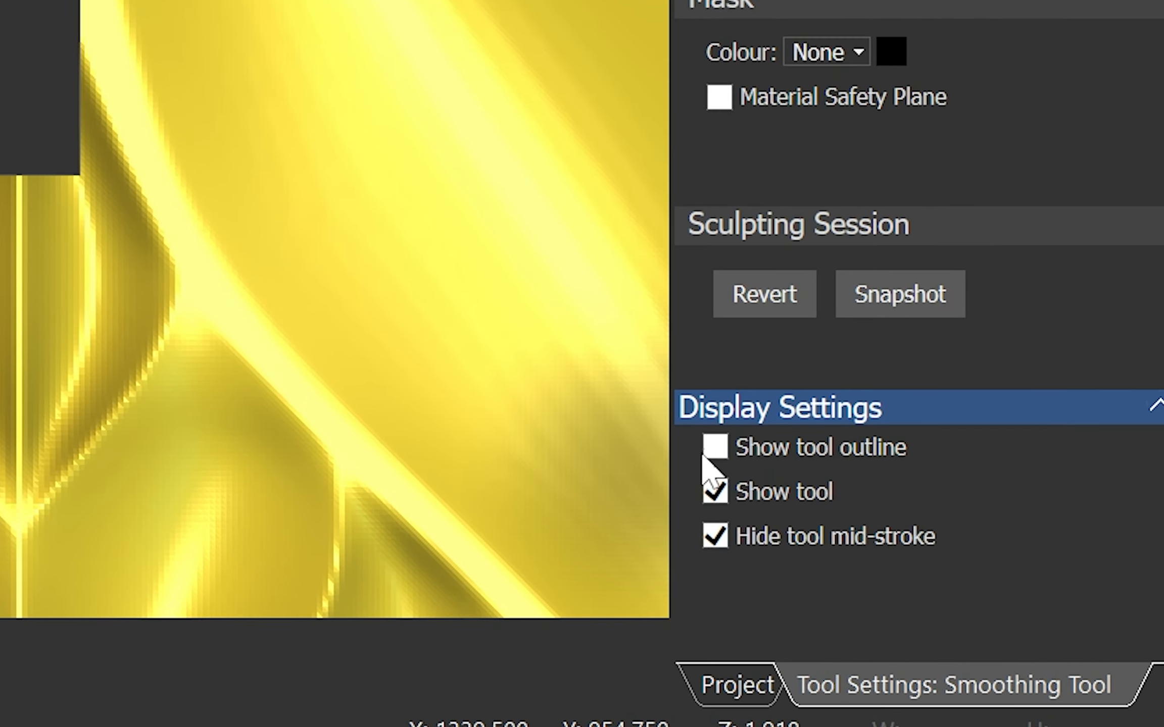
click(715, 448)
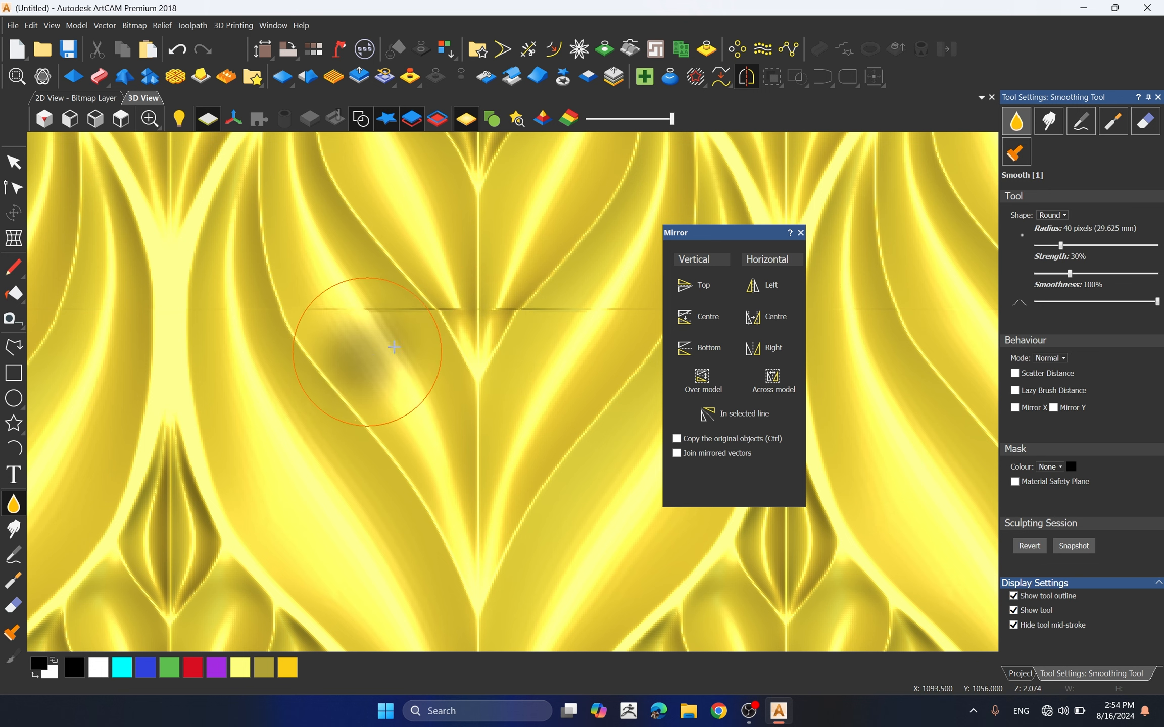
- Set the smoothing radius to 14 pixels and smooth the seam across the left half of one leaf
click(1041, 246)
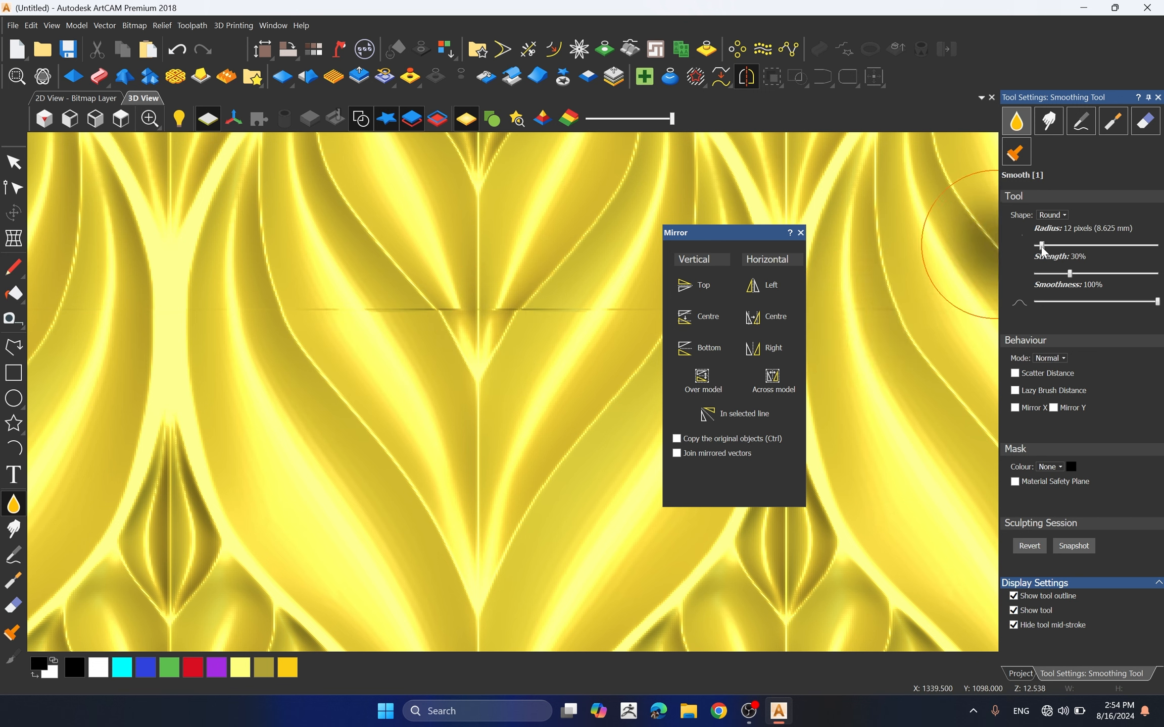
drag(1041, 245, 1043, 245)
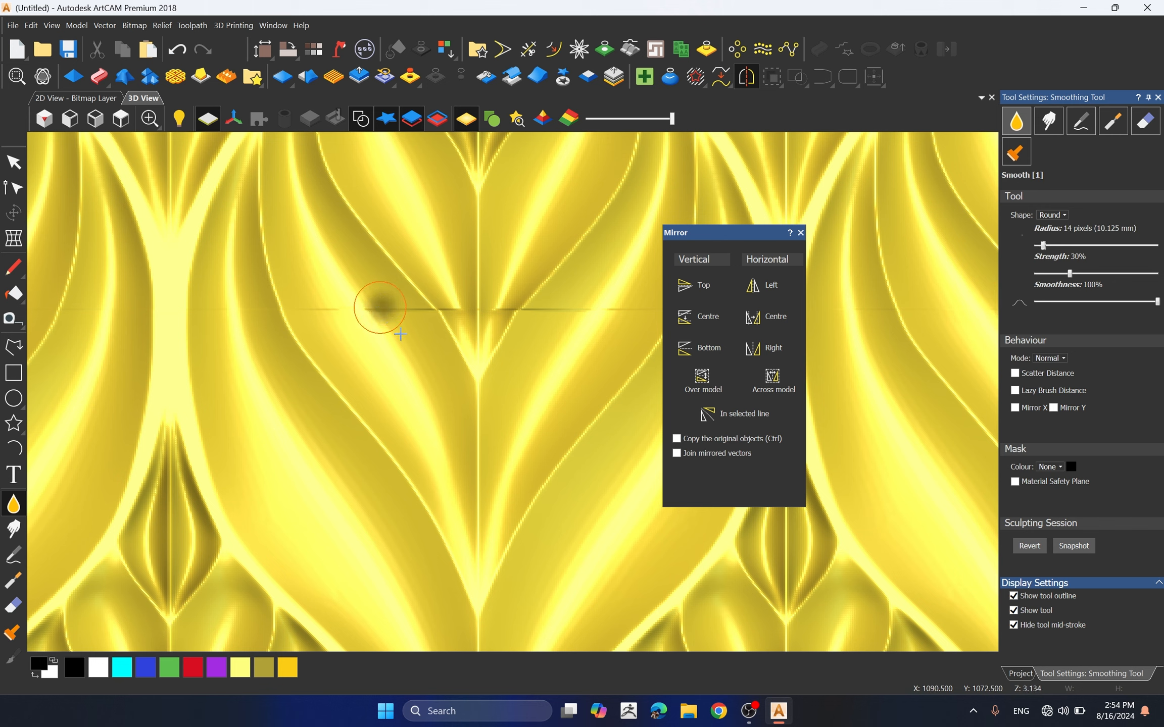
mouse_move(382, 307)
mouse_down()
mouse_move(402, 332)
mouse_move(311, 300)
mouse_up()
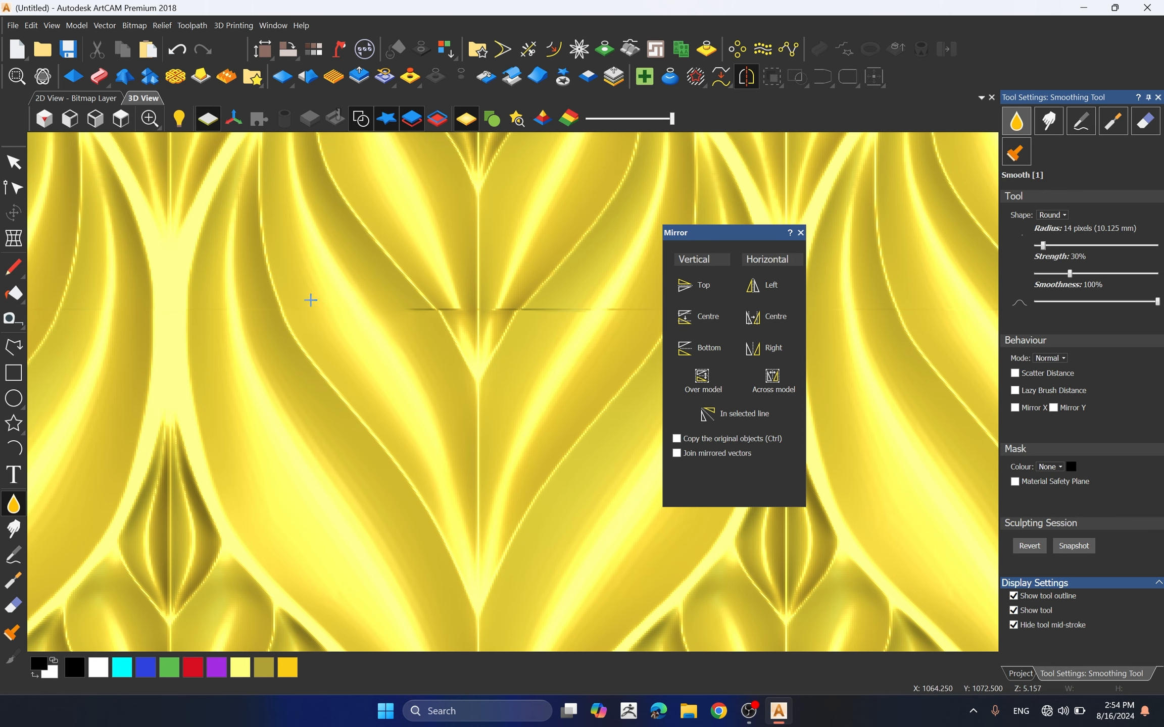
drag(419, 304, 435, 306)
scroll(439, 307, up, 2)
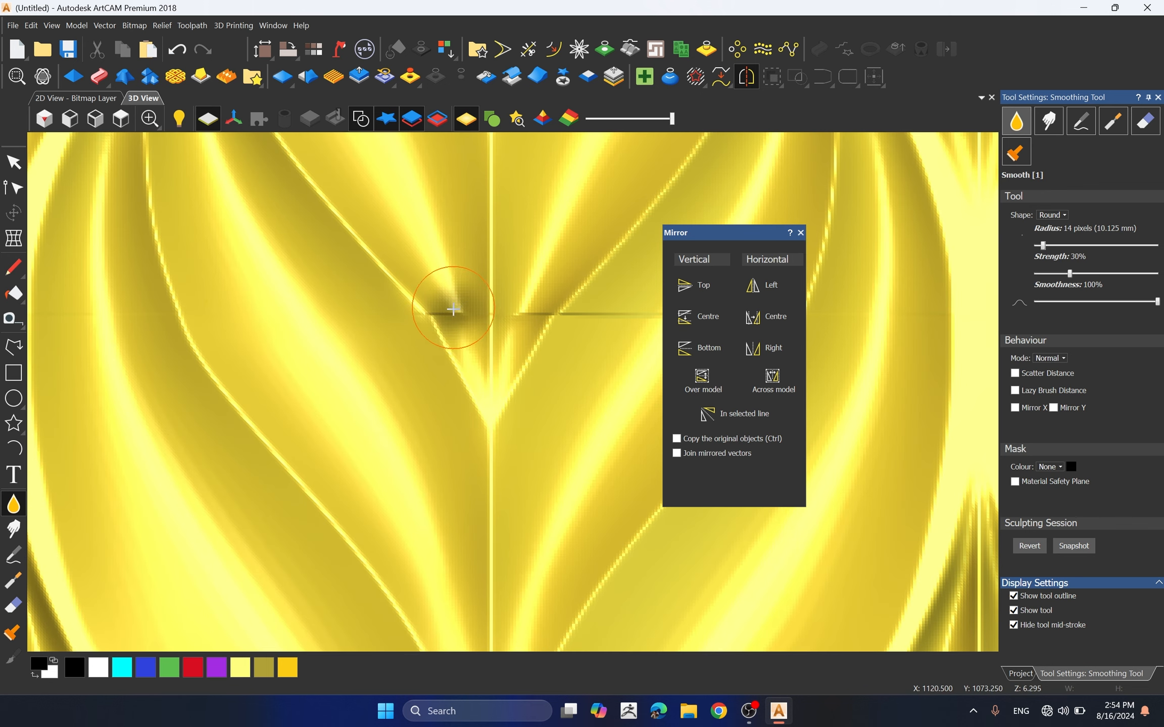
scroll(445, 316, up, 2)
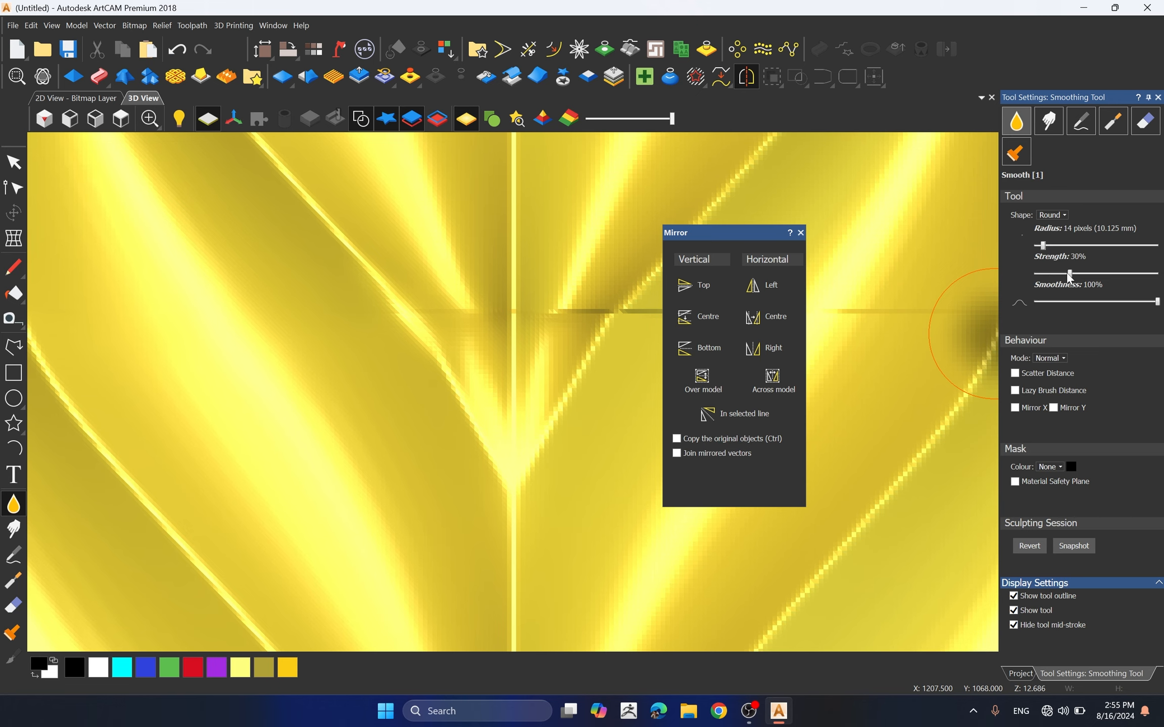
- Set the smoothing strength to 22% and smooth the seam around the same leaf's central vein
drag(1069, 273, 1060, 274)
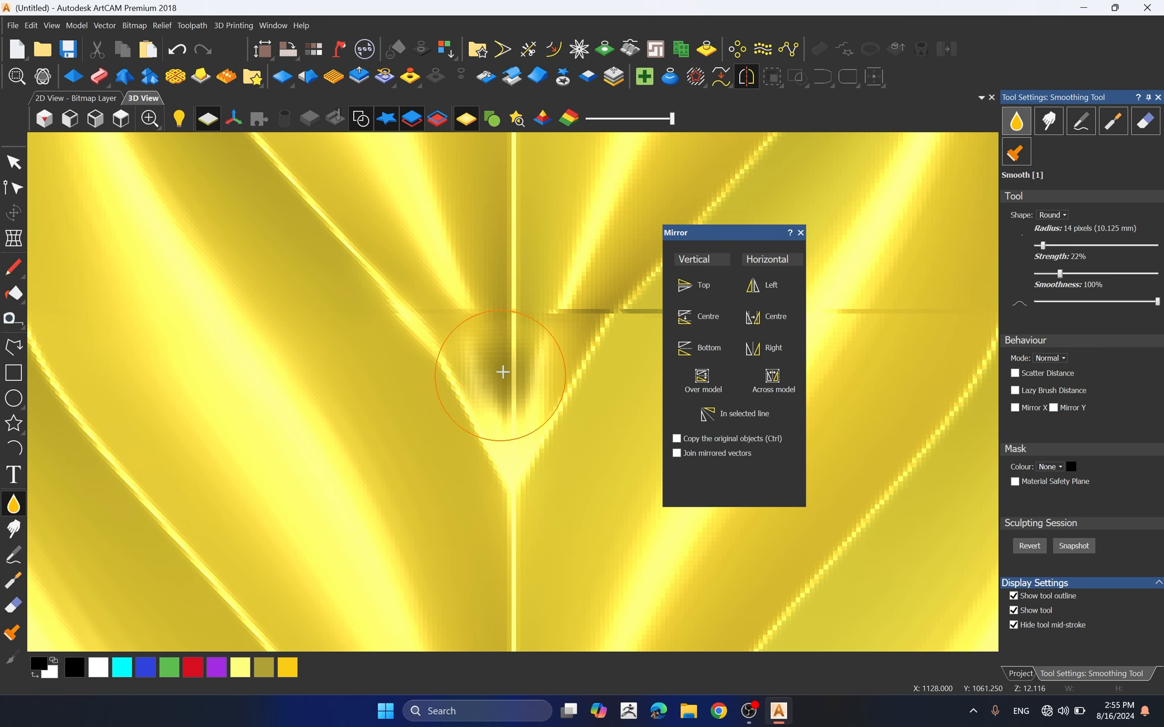
scroll(462, 415, down, 4)
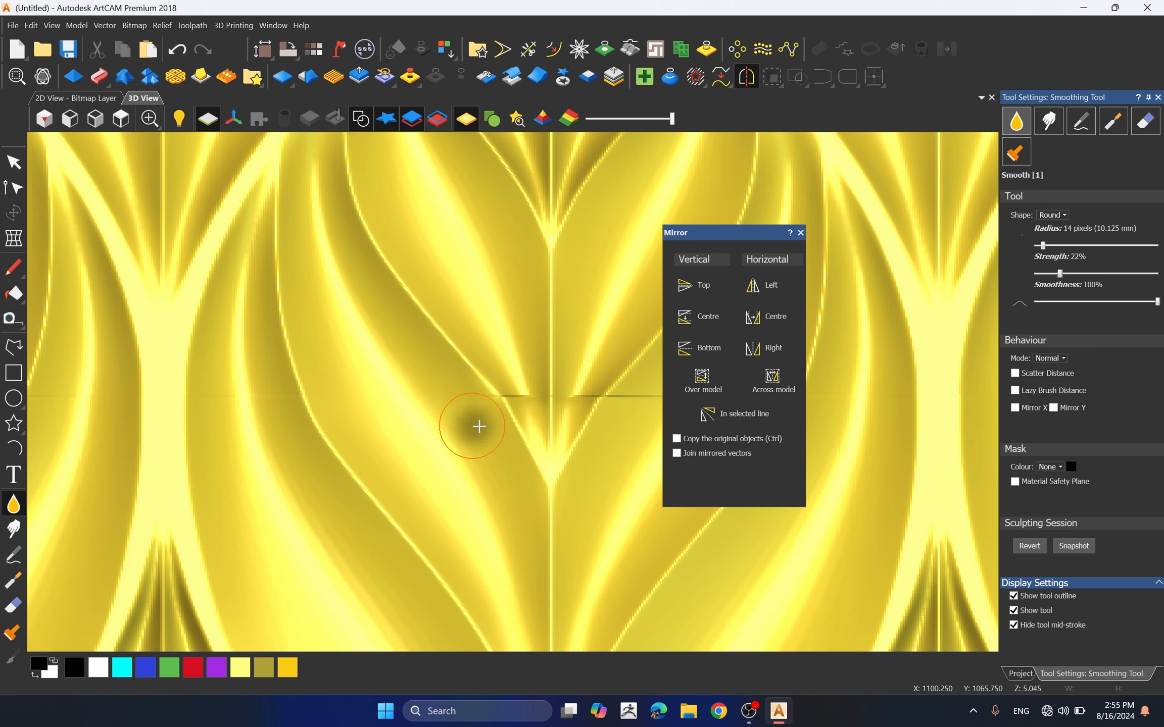
scroll(575, 404, up, 5)
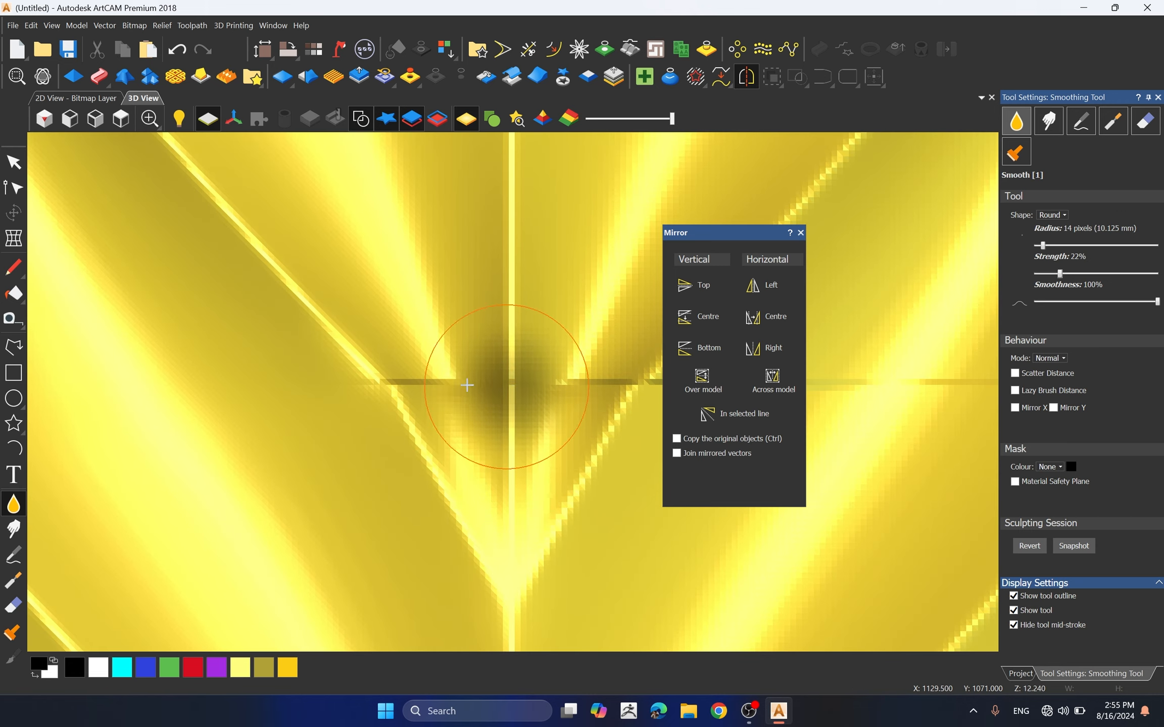
scroll(467, 385, down, 3)
scroll(402, 384, down, 2)
scroll(419, 367, down, 2)
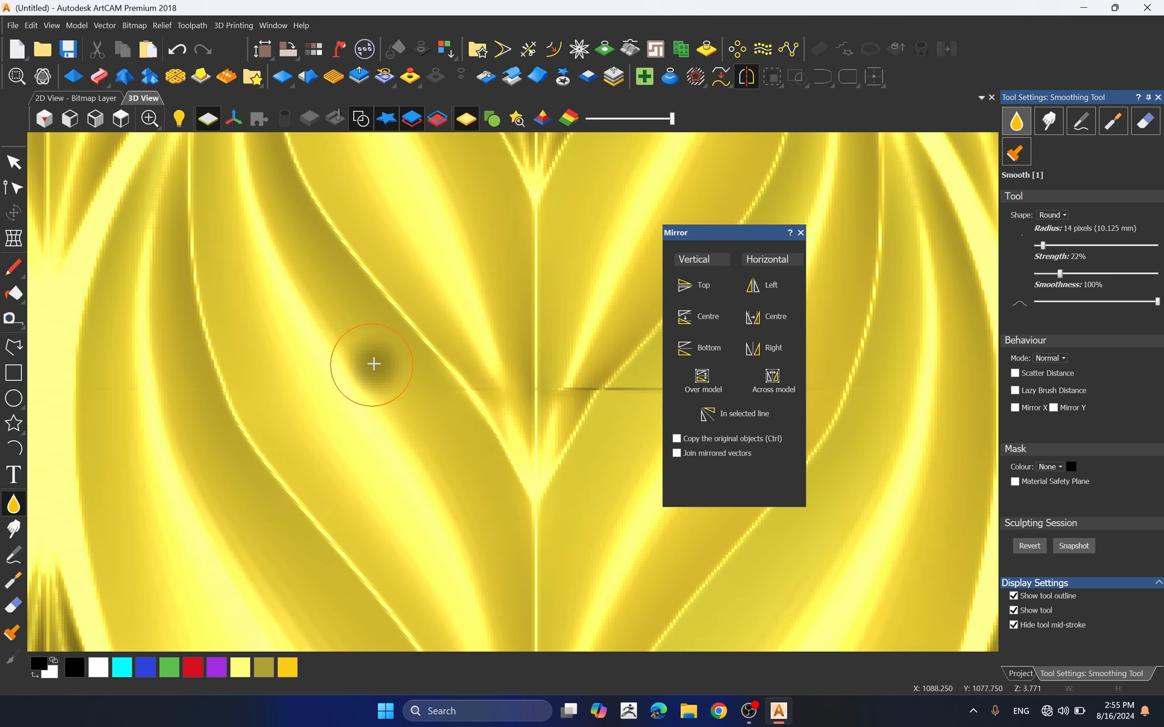
scroll(559, 364, up, 2)
scroll(234, 338, down, 2)
scroll(596, 394, up, 2)
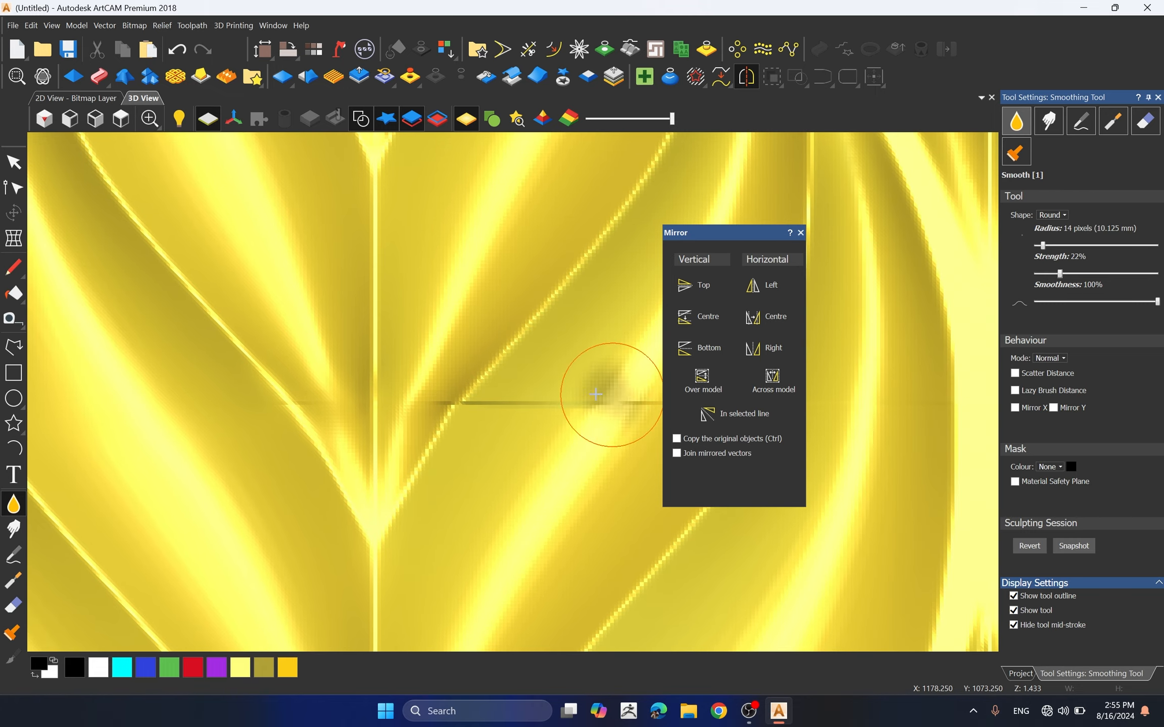
- Smooth the horizontal seam across the right half of the same leaf
drag(596, 394, 540, 387)
scroll(467, 393, down, 3)
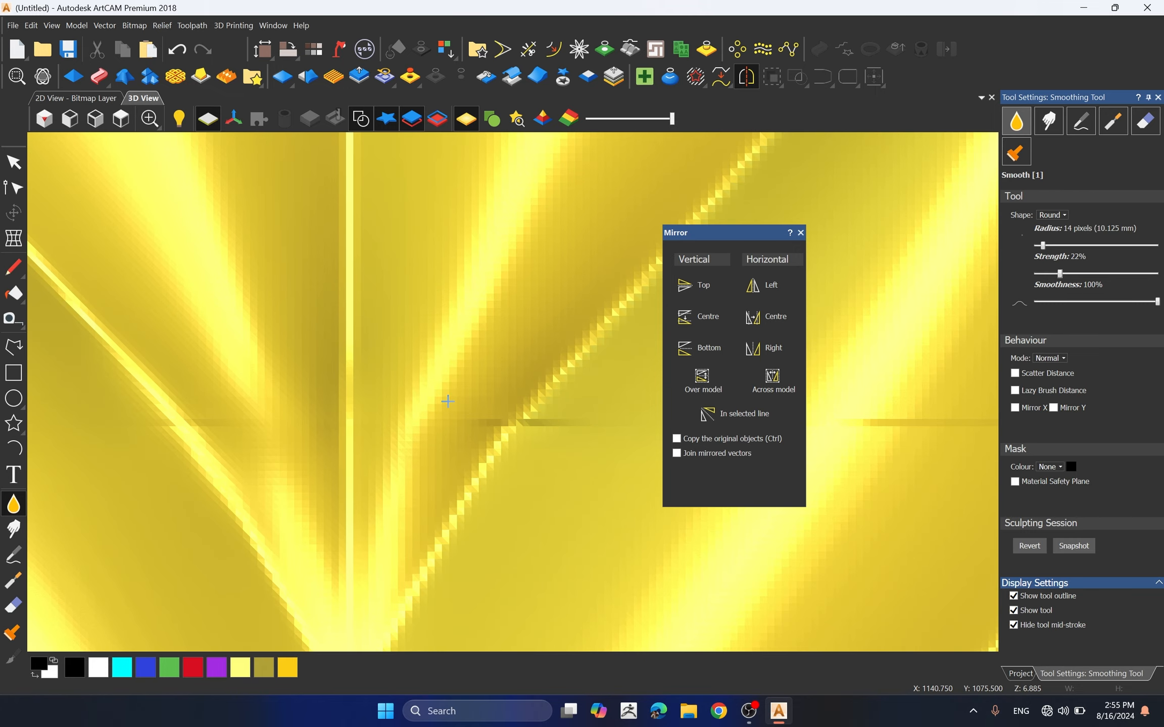
scroll(609, 393, down, 1)
scroll(609, 393, up, 2)
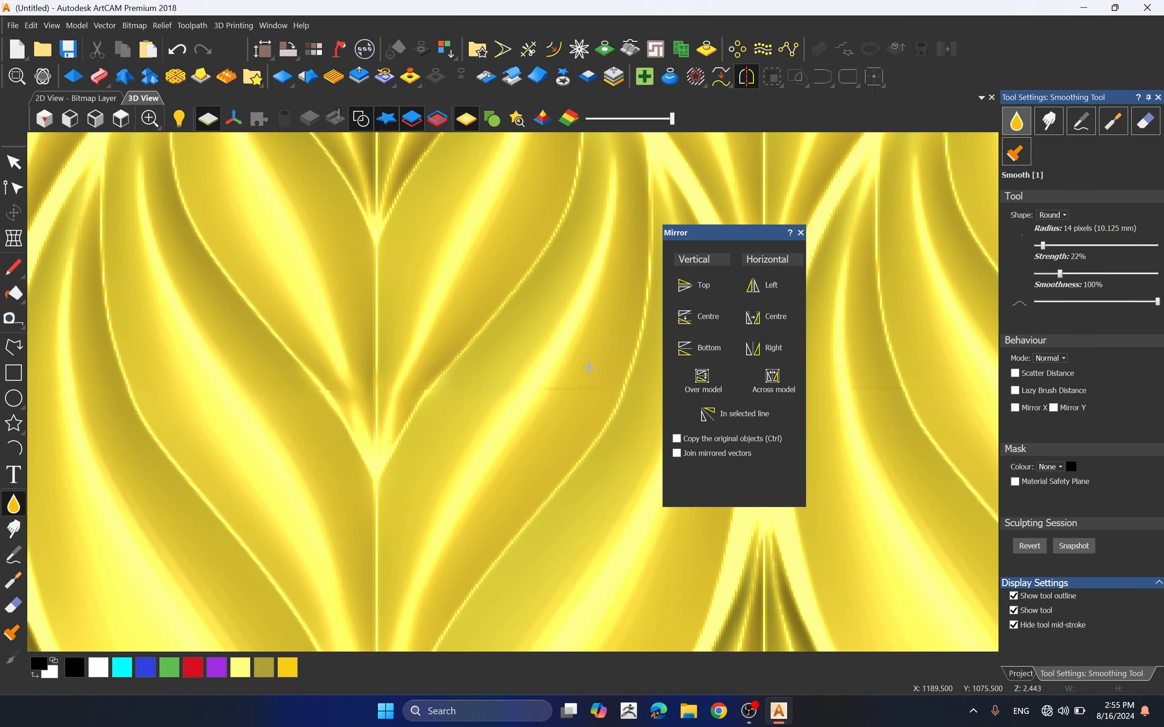
- Smooth the horizontal seam on the neighbouring leaf to the left and check the leaf beyond it
scroll(478, 322, down, 3)
scroll(424, 400, up, 3)
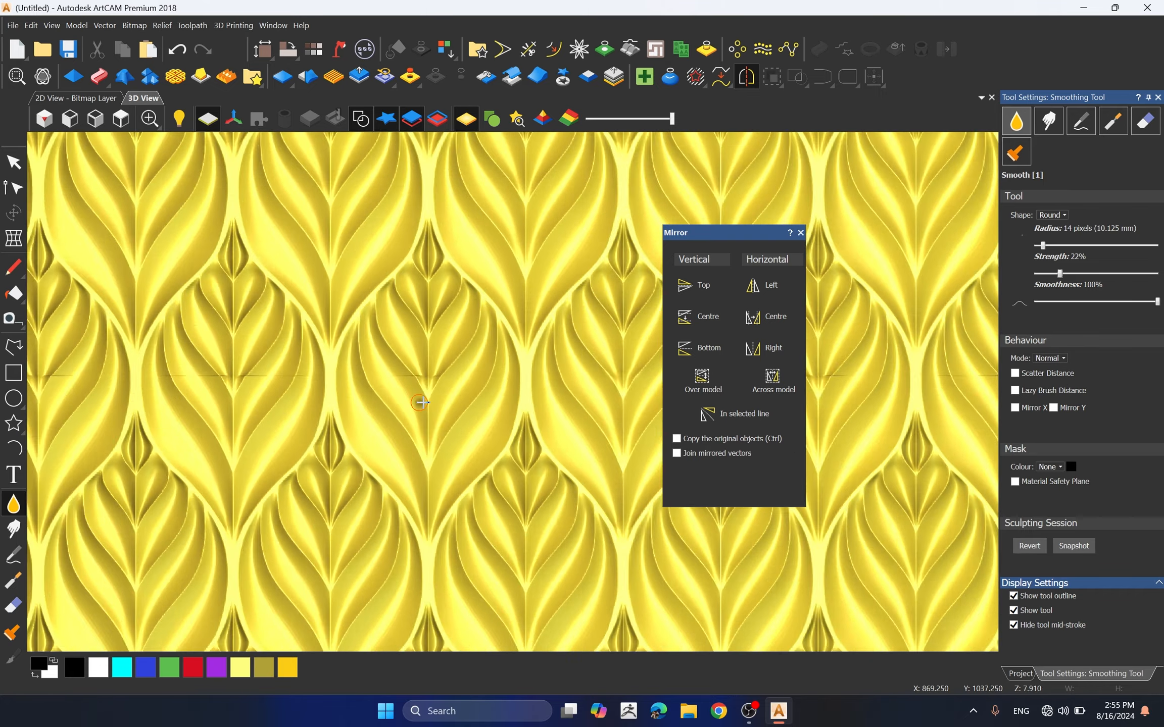
scroll(419, 360, up, 1)
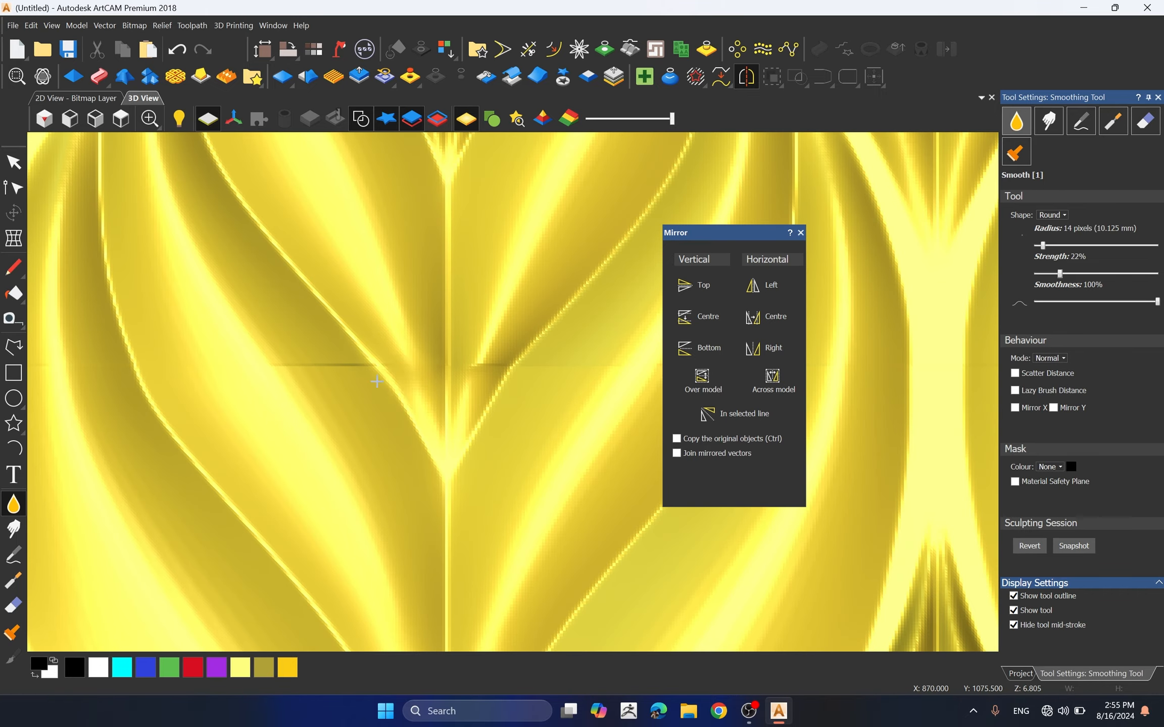
scroll(501, 356, down, 2)
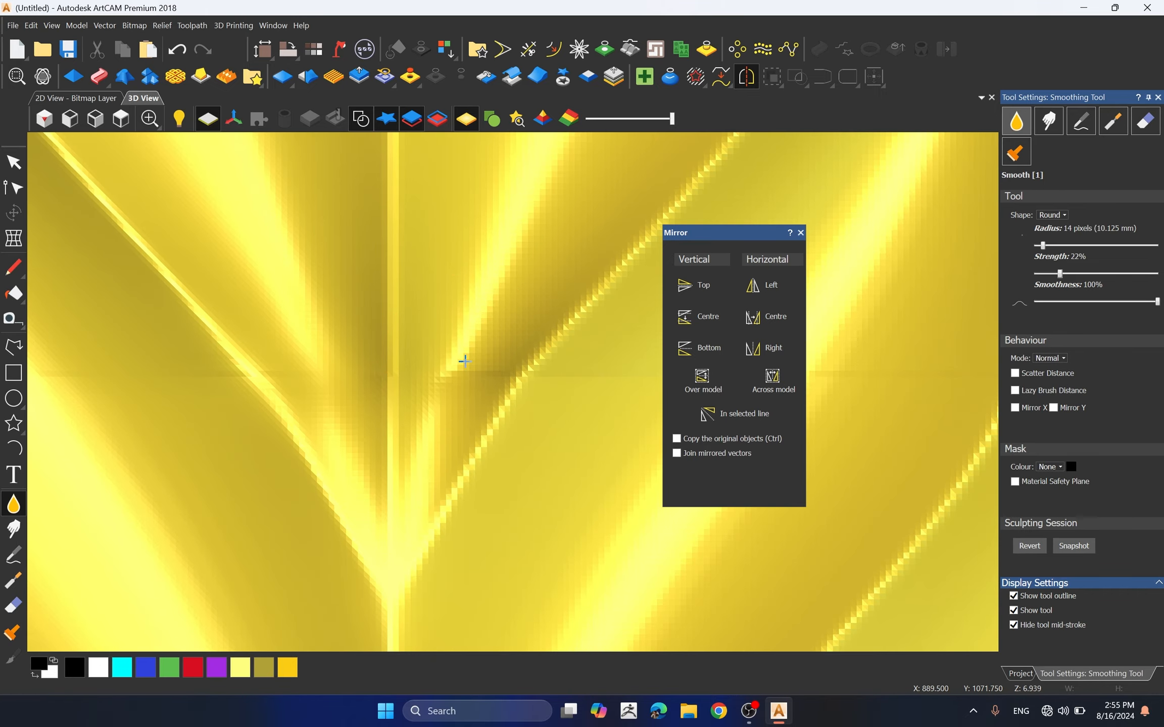
scroll(533, 333, down, 2)
scroll(506, 354, down, 1)
scroll(455, 377, up, 5)
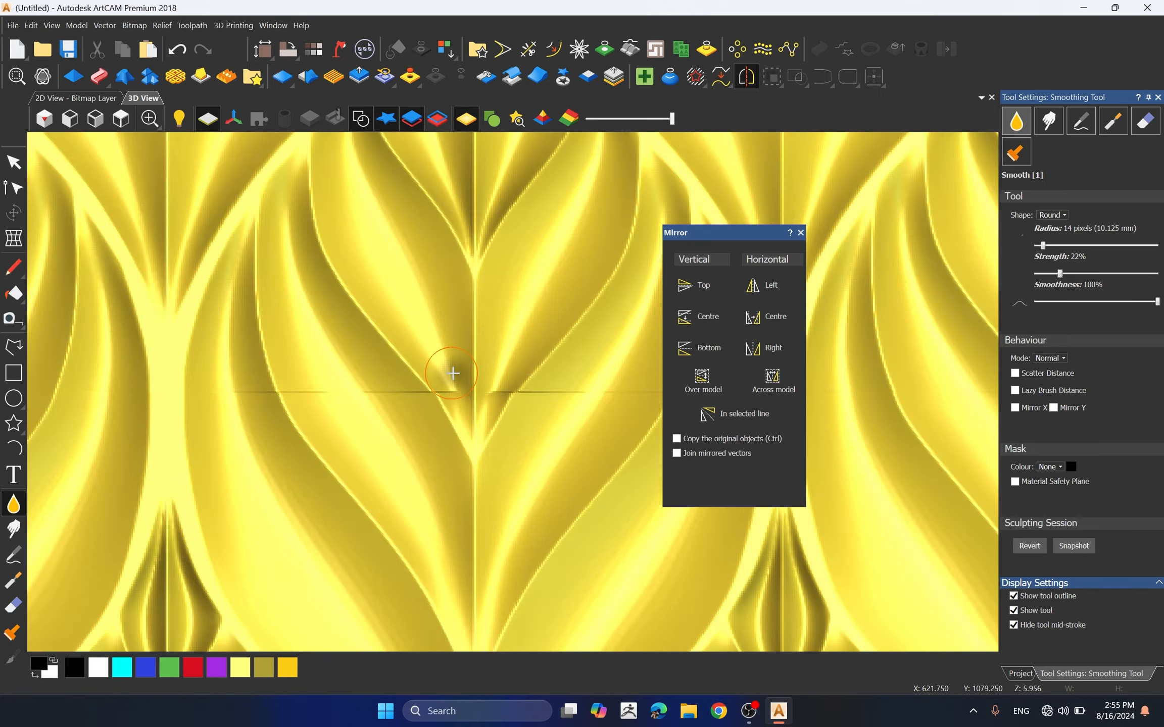
scroll(364, 379, down, 5)
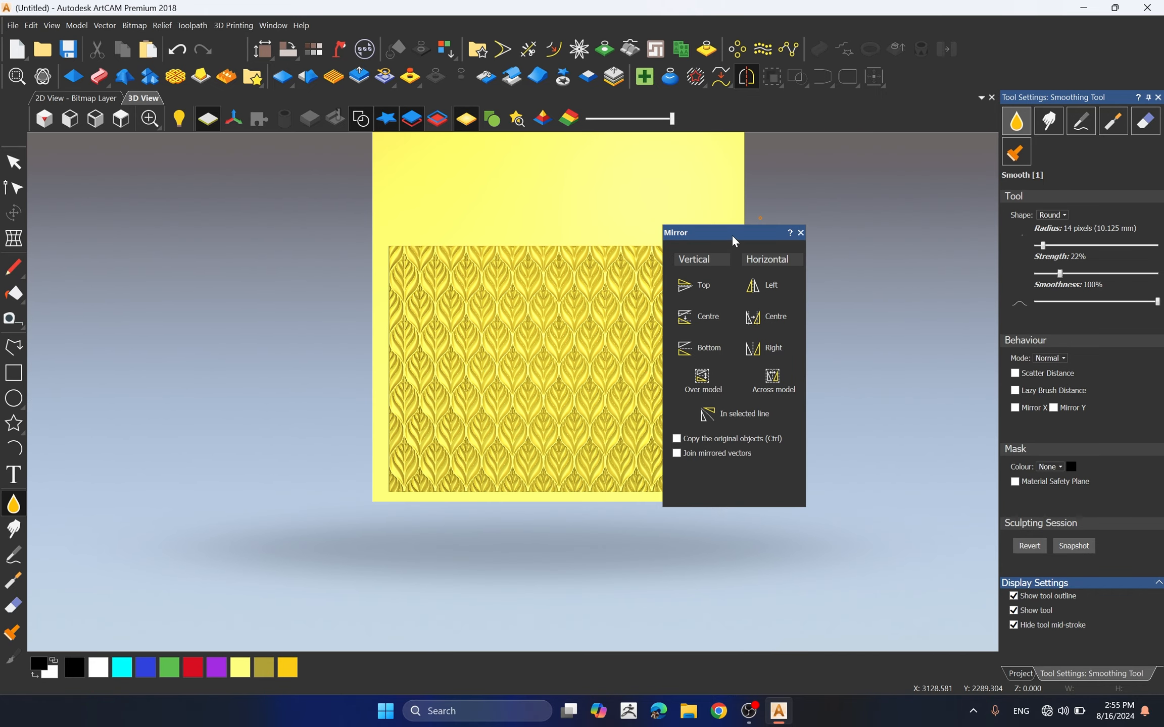
- Close the Mirror dialog and leave the Smoothing tool for the selection tool
drag(735, 241, 813, 229)
click(879, 221)
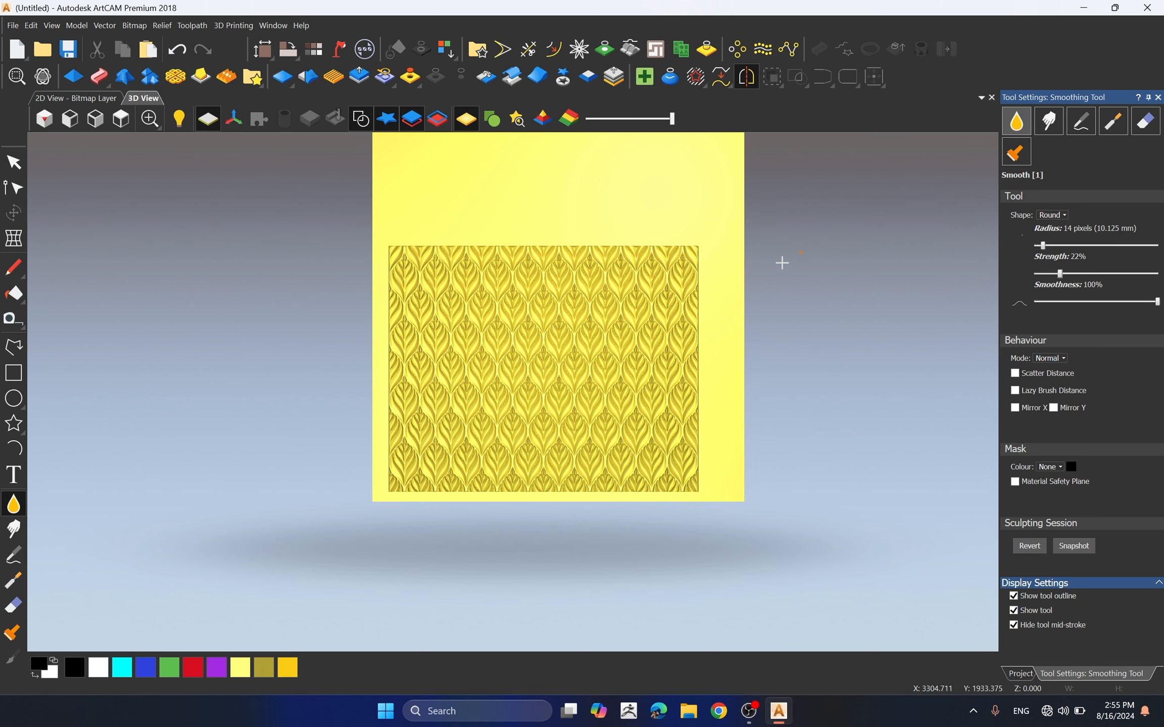
click(14, 162)
scroll(675, 313, down, 4)
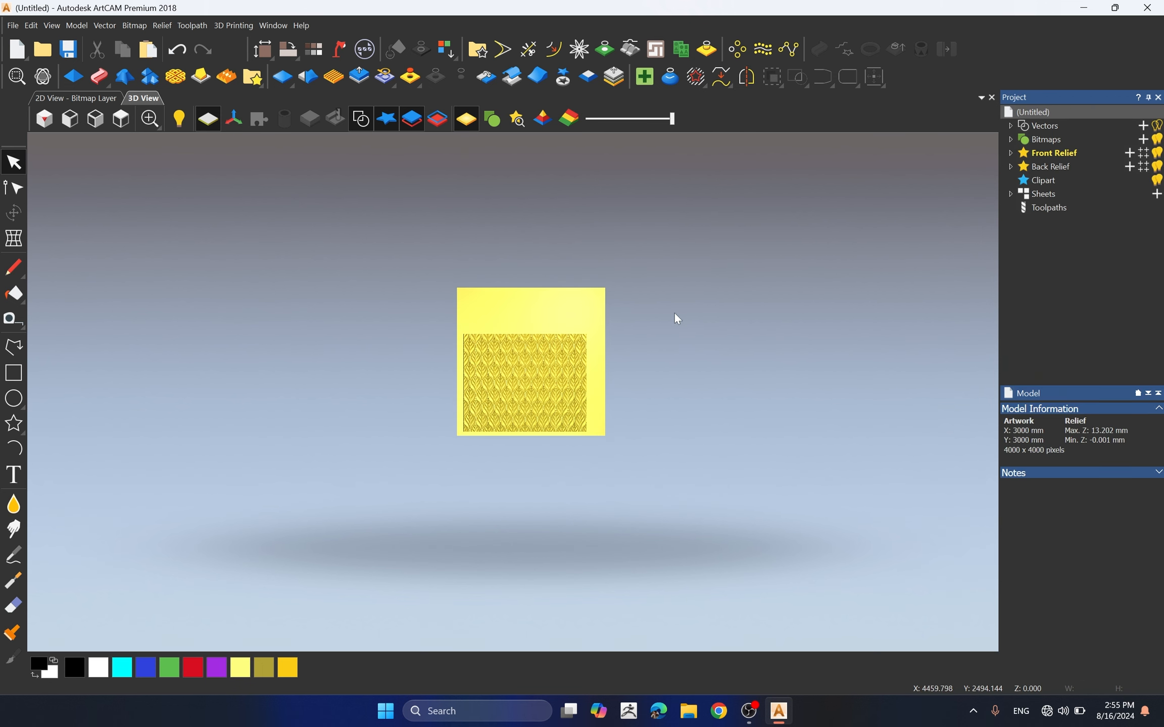
scroll(553, 414, up, 4)
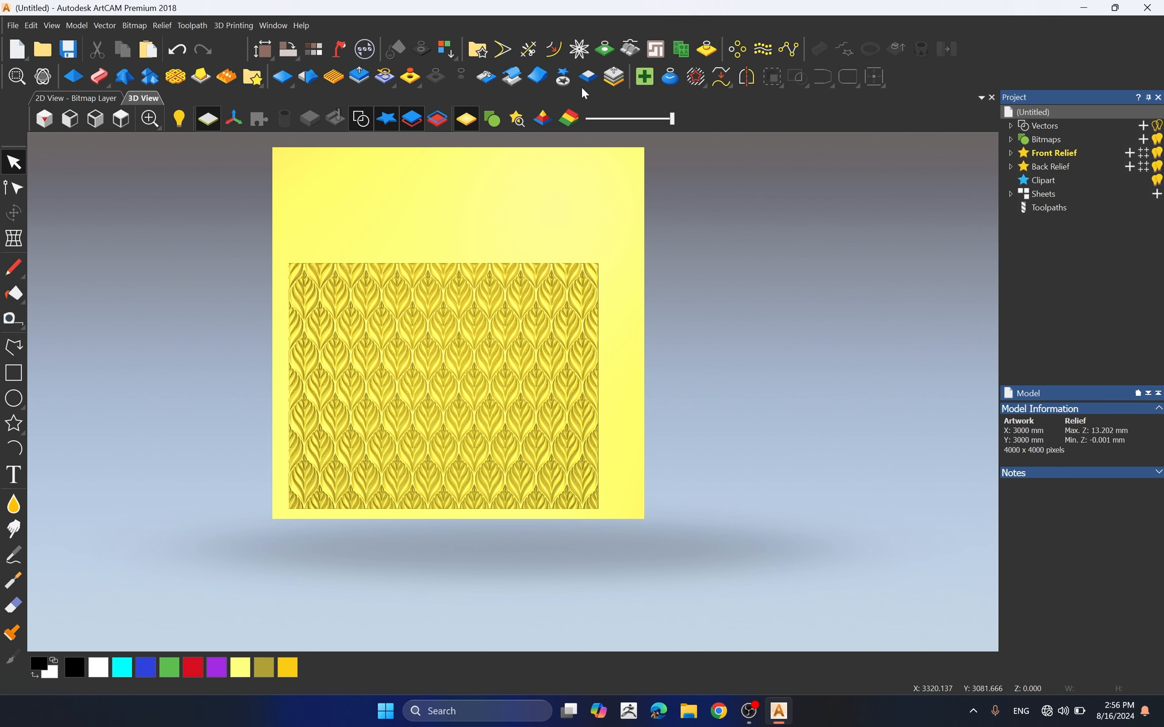
- Turn the tiled leaf relief into clipart, centre it on the artwork at X 1500, Y 1500 mm, and merge it back into the front relief
click(564, 81)
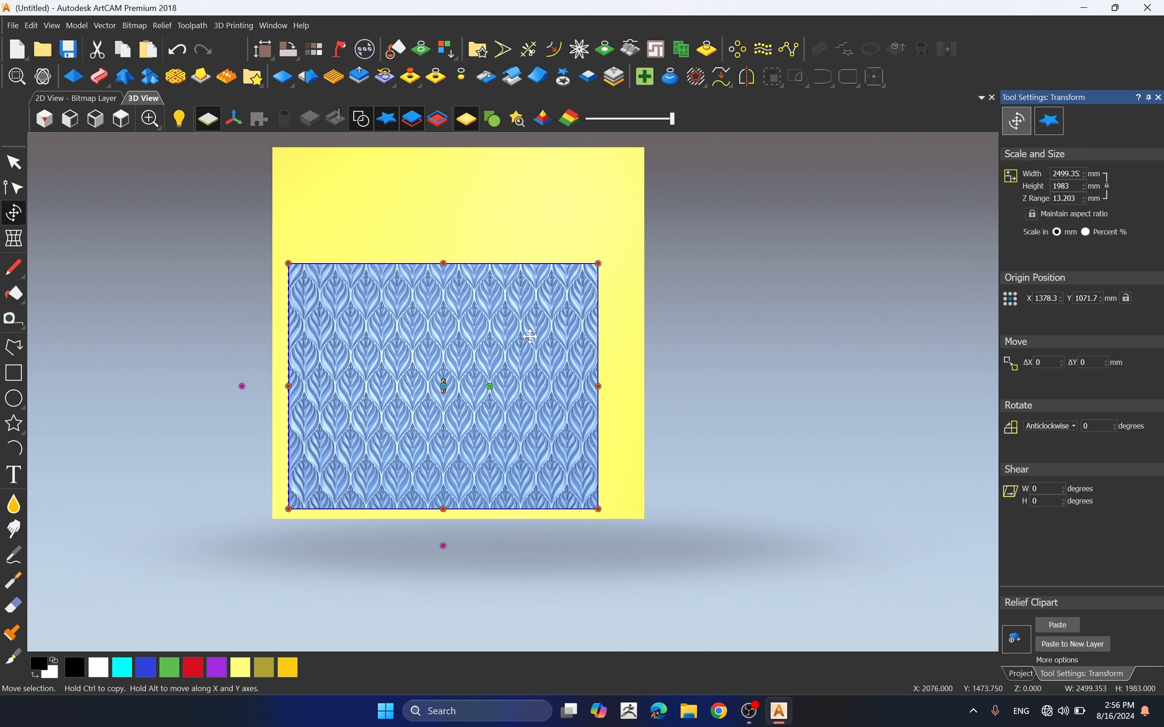
key(F9)
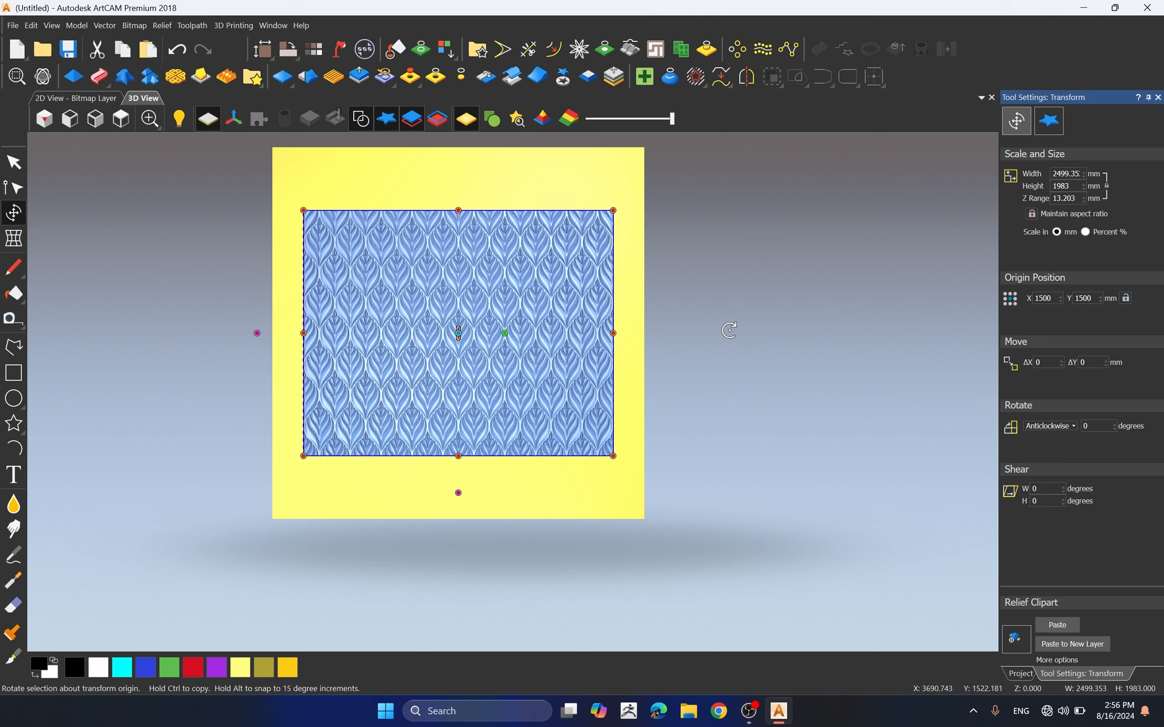
key(Return)
click(511, 329)
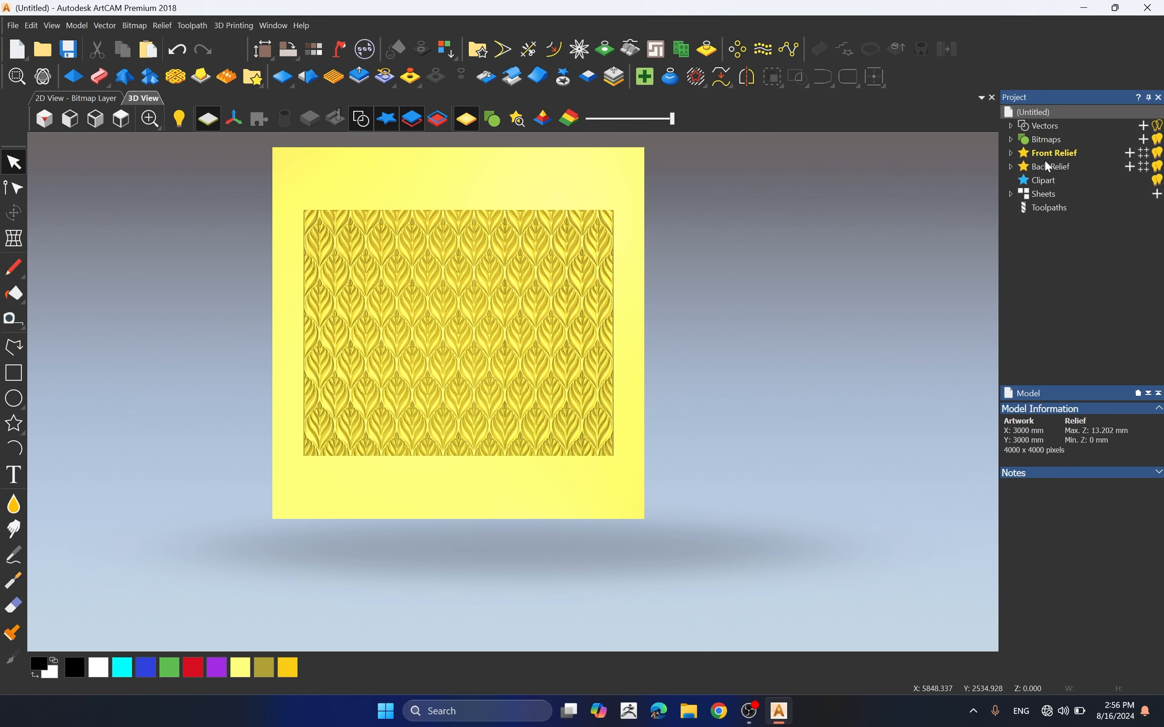
- Duplicate the Relief Layer under Front Relief
click(1009, 152)
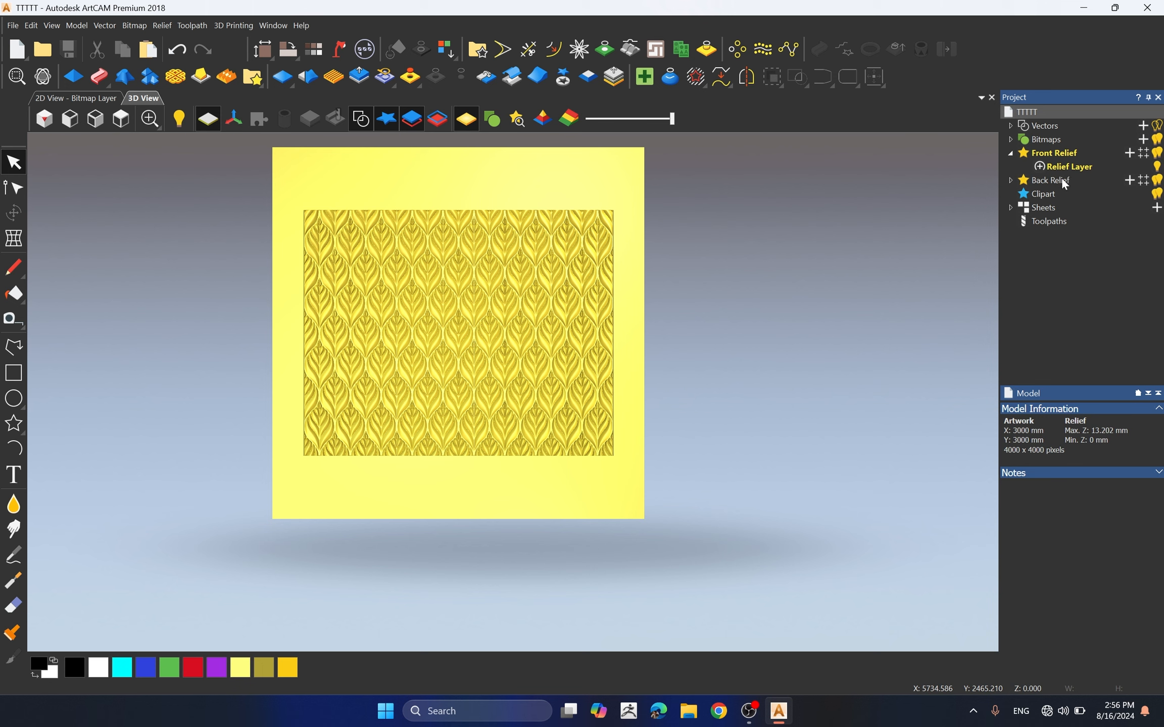
click(1071, 166)
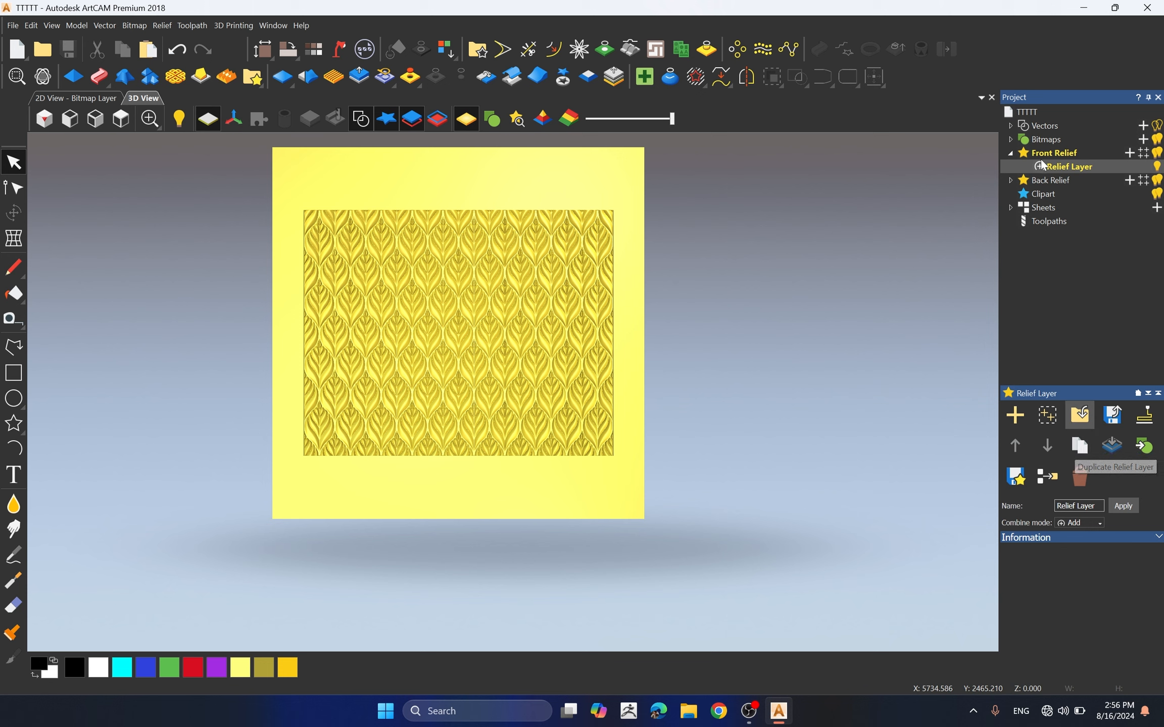
right_click(1066, 169)
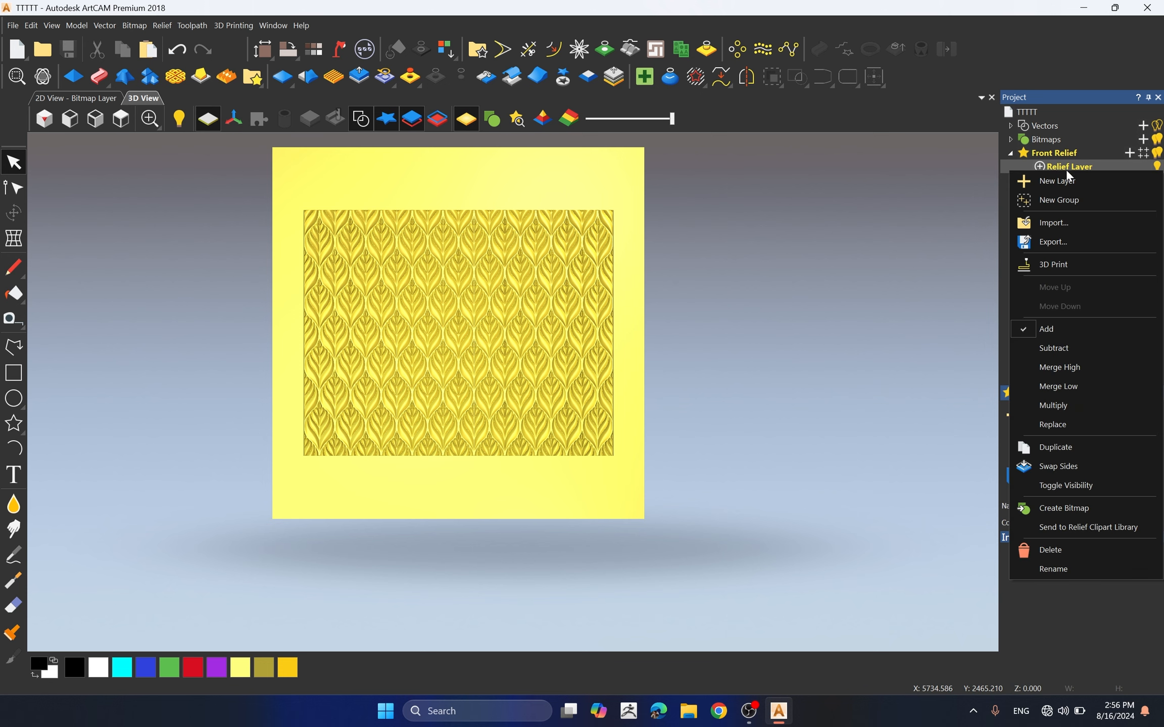
click(1057, 447)
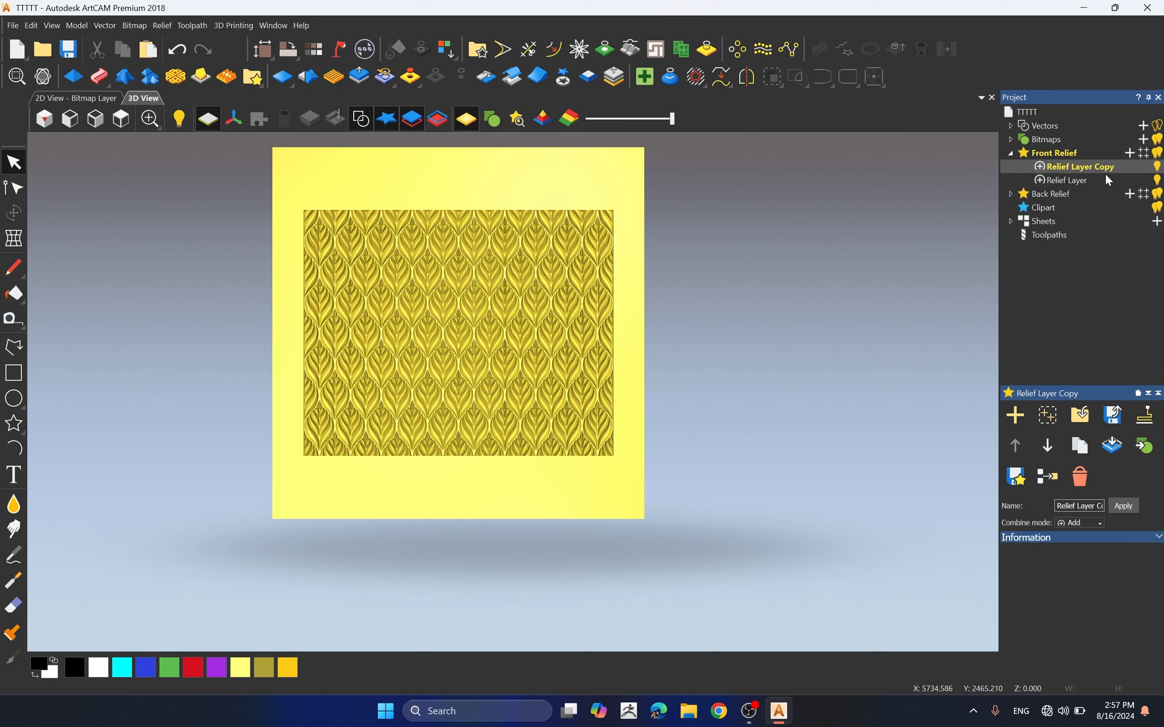
- Hide the original Relief Layer under Front Relief, leaving only its copy shown, and slightly widen the Project panel
scroll(835, 310, up, 1)
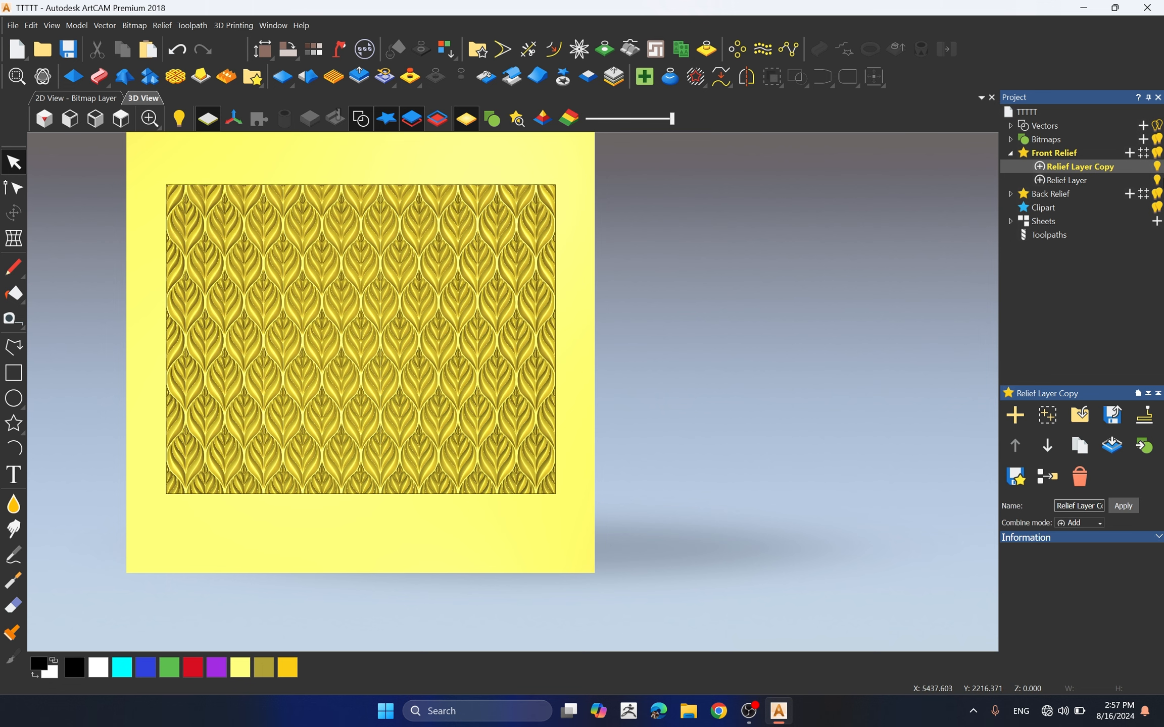
click(1157, 180)
drag(1000, 244, 989, 244)
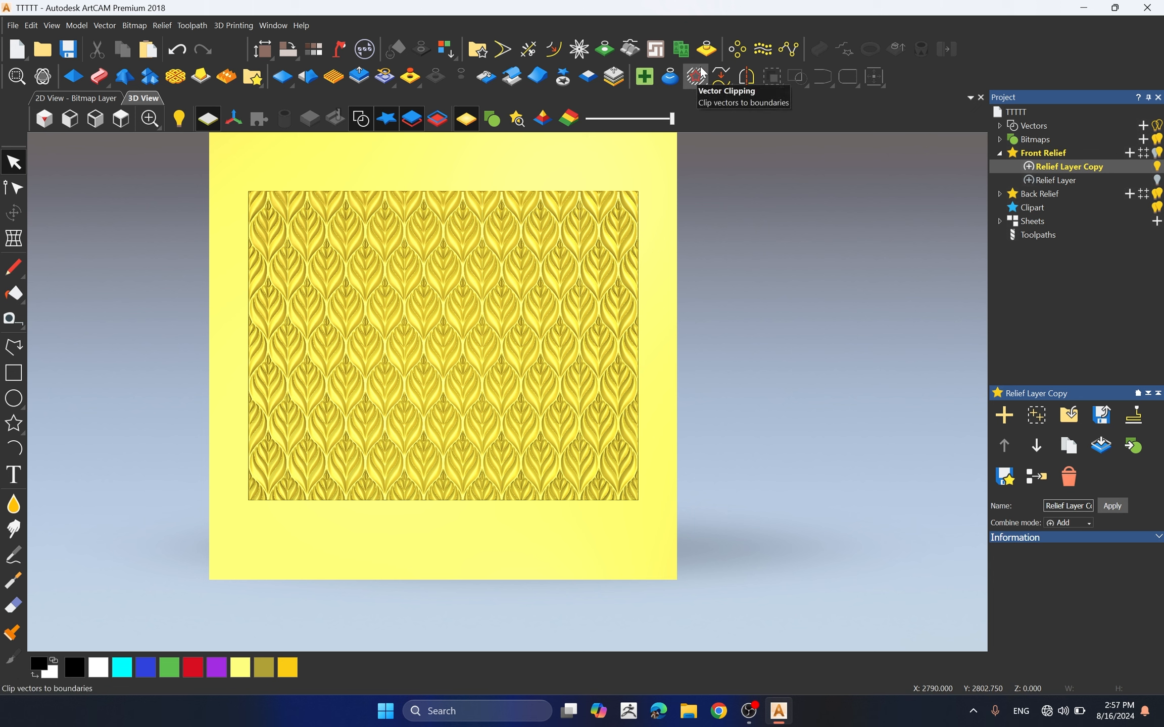
- Create a boundary vector around the leaf pattern from the composite relief, undo its accidental move, and close the boundary dialog
click(706, 49)
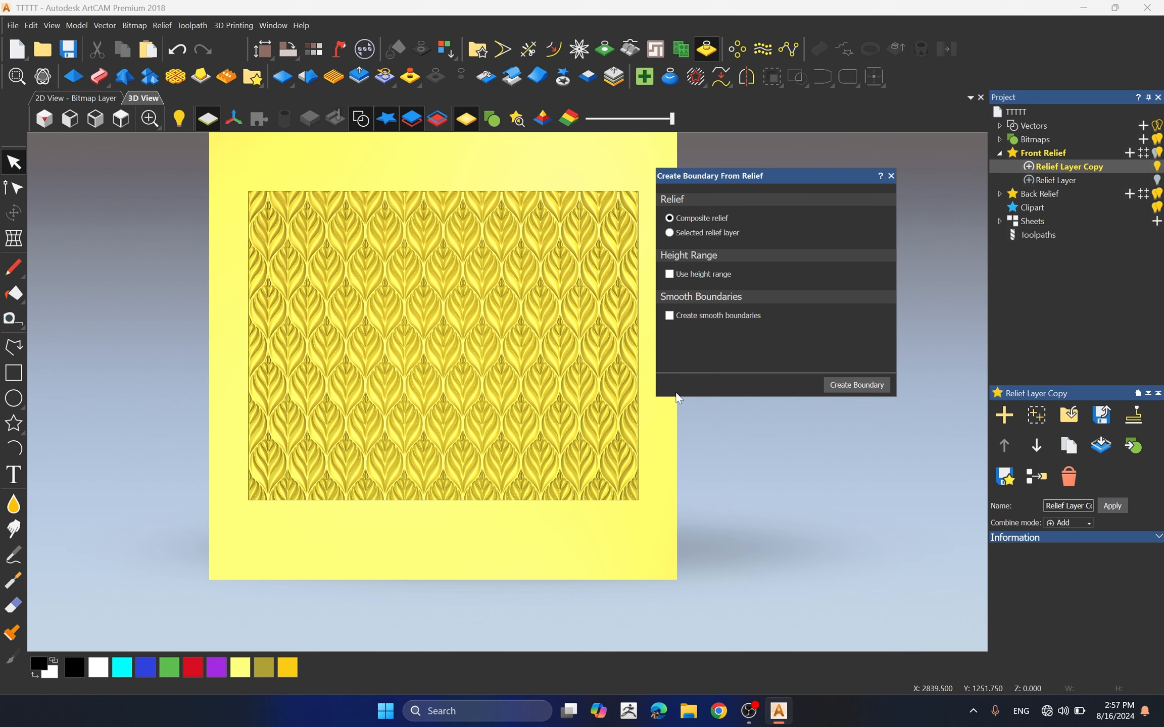
scroll(602, 410, down, 3)
scroll(524, 411, up, 3)
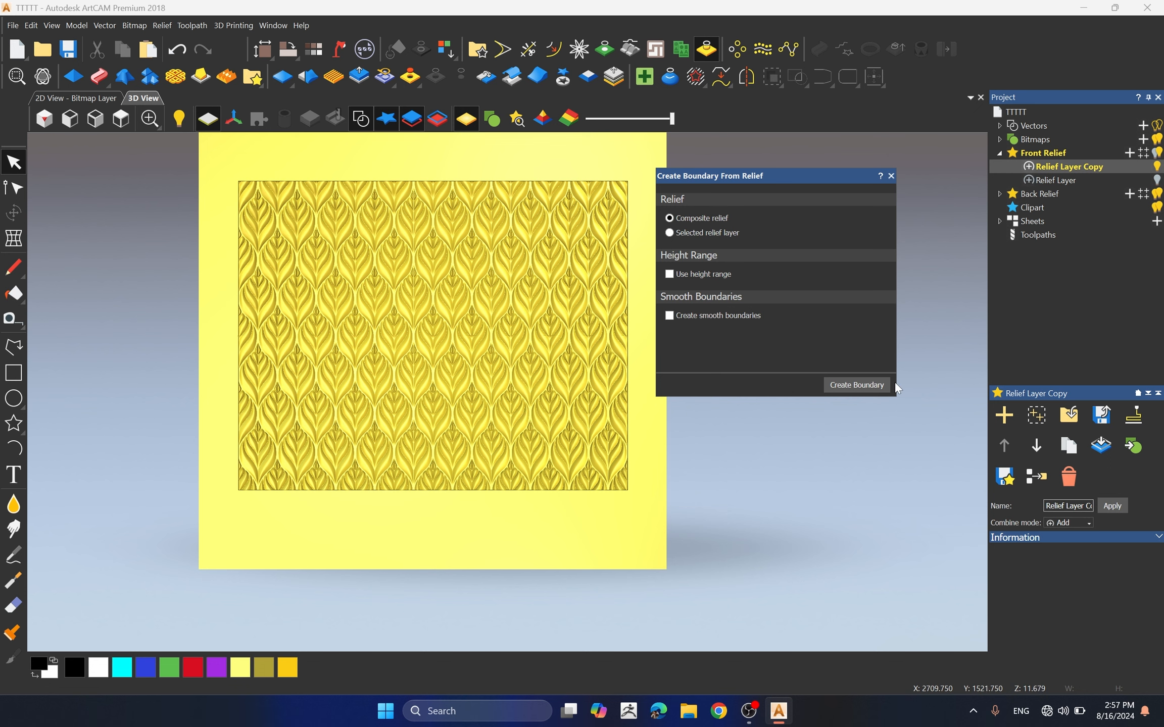
click(857, 385)
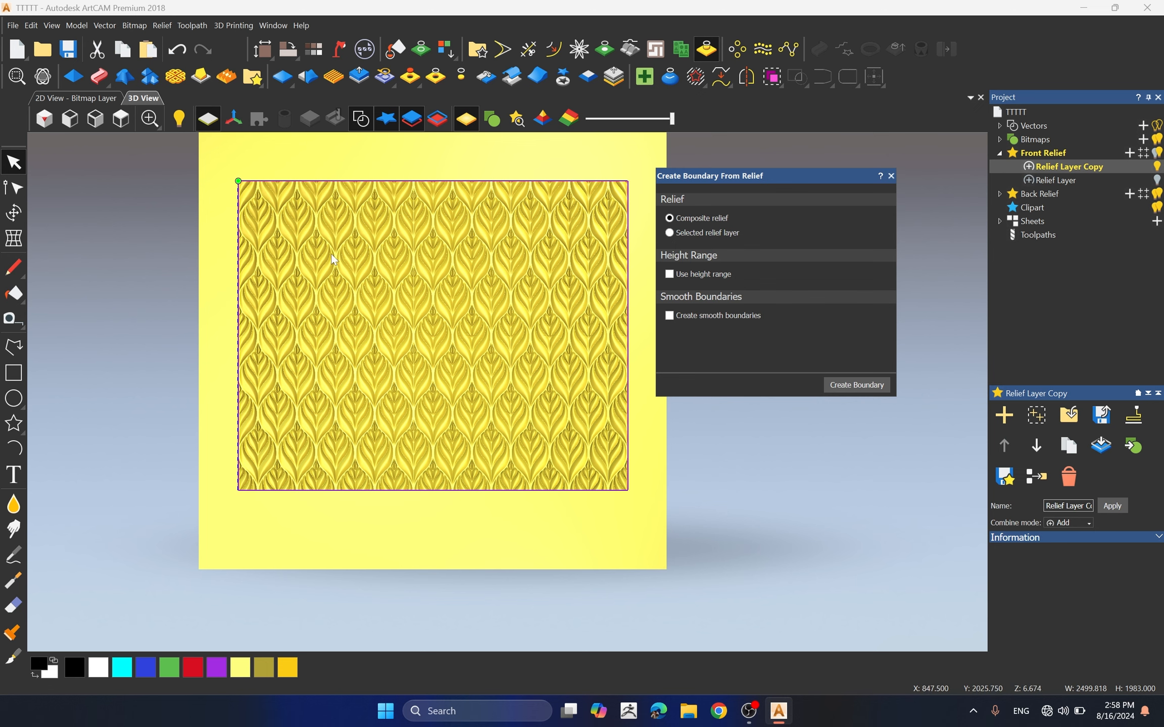
scroll(614, 194, up, 5)
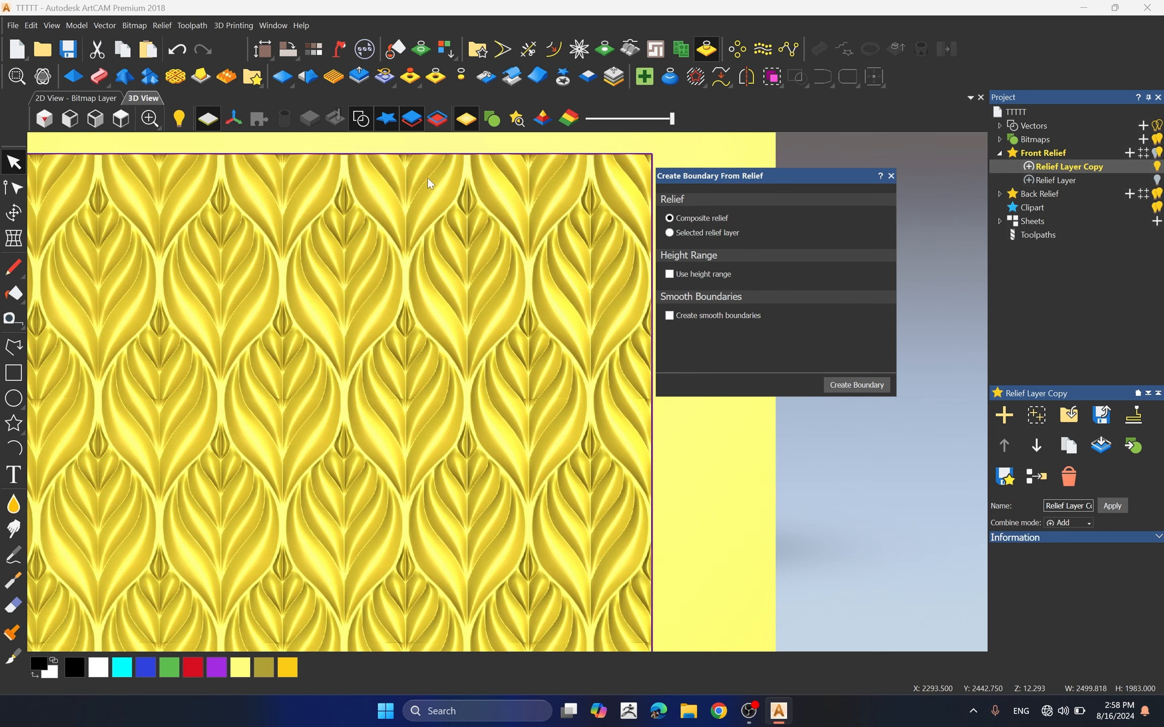
scroll(431, 179, down, 3)
scroll(431, 180, down, 2)
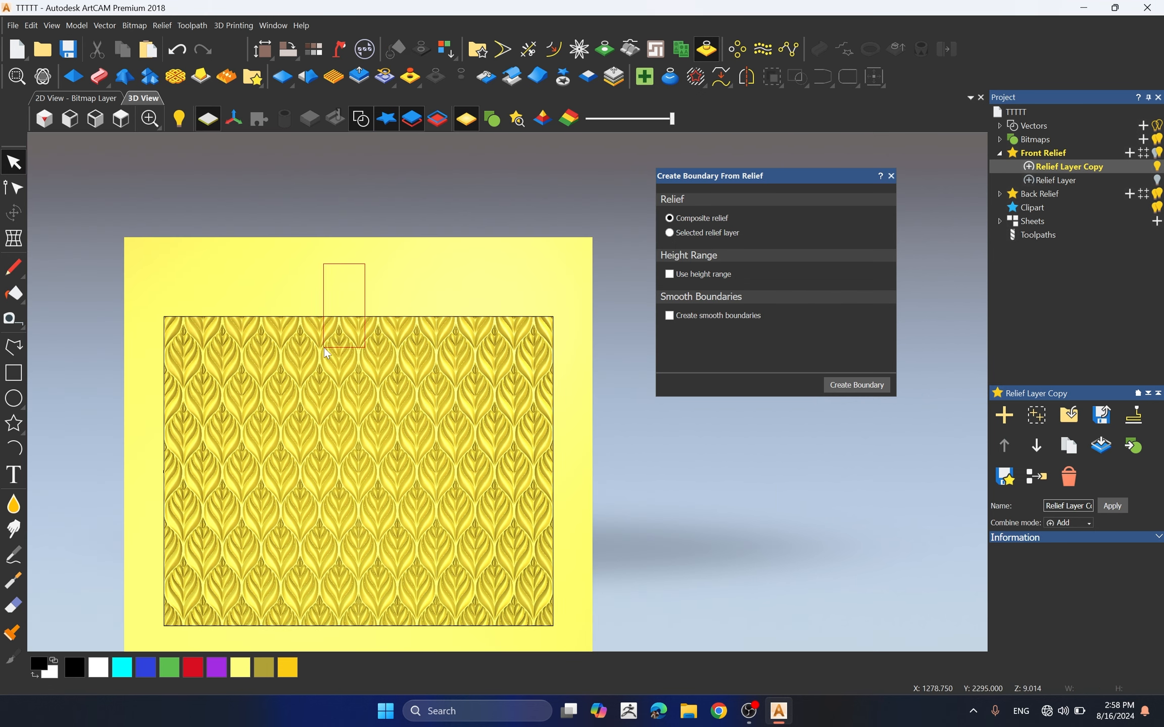
drag(338, 324, 220, 261)
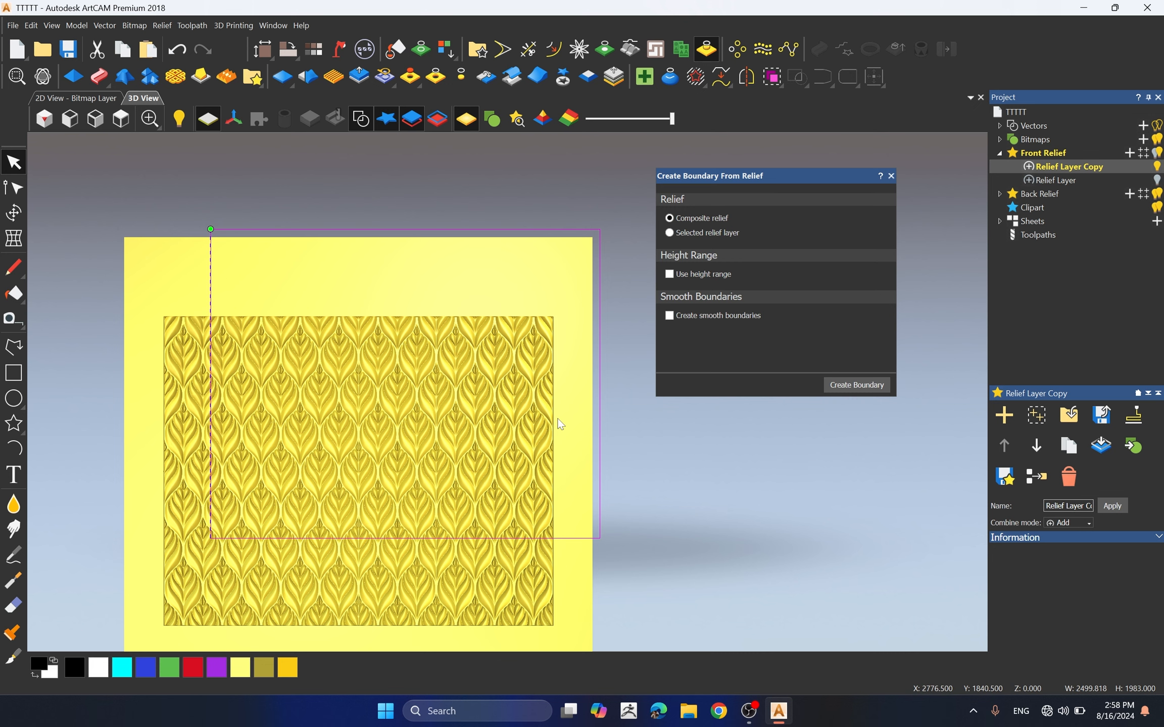
key(ctrl+z)
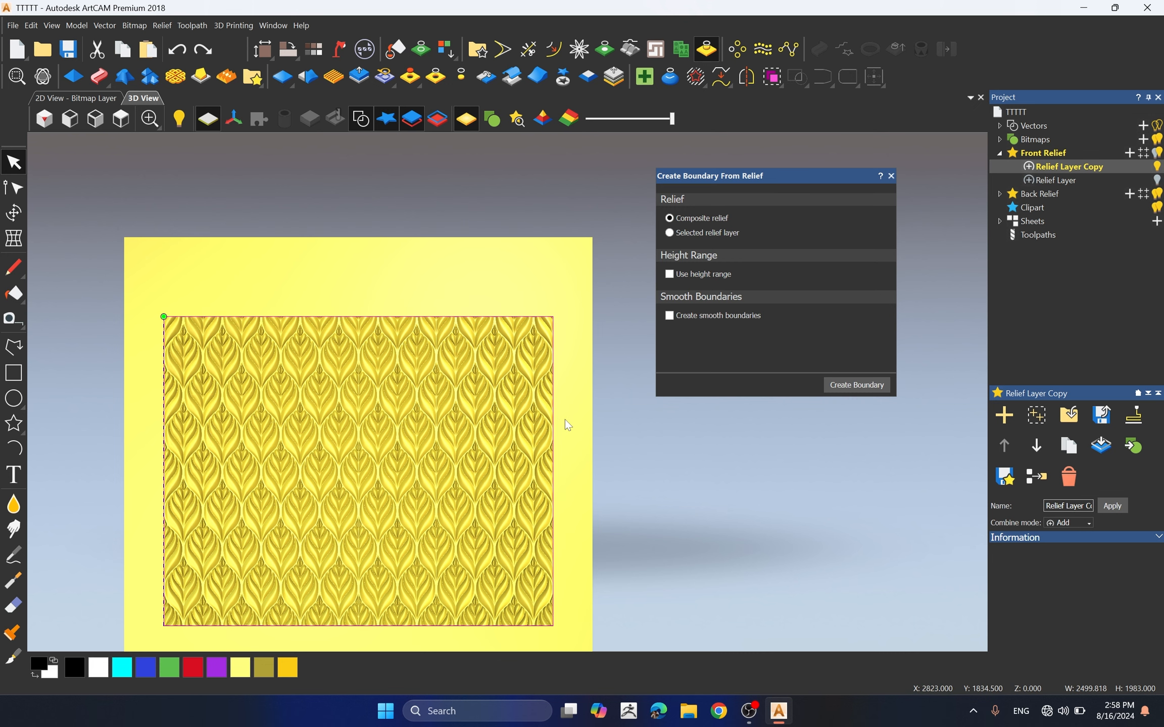
click(891, 176)
scroll(570, 463, down, 2)
scroll(449, 549, up, 1)
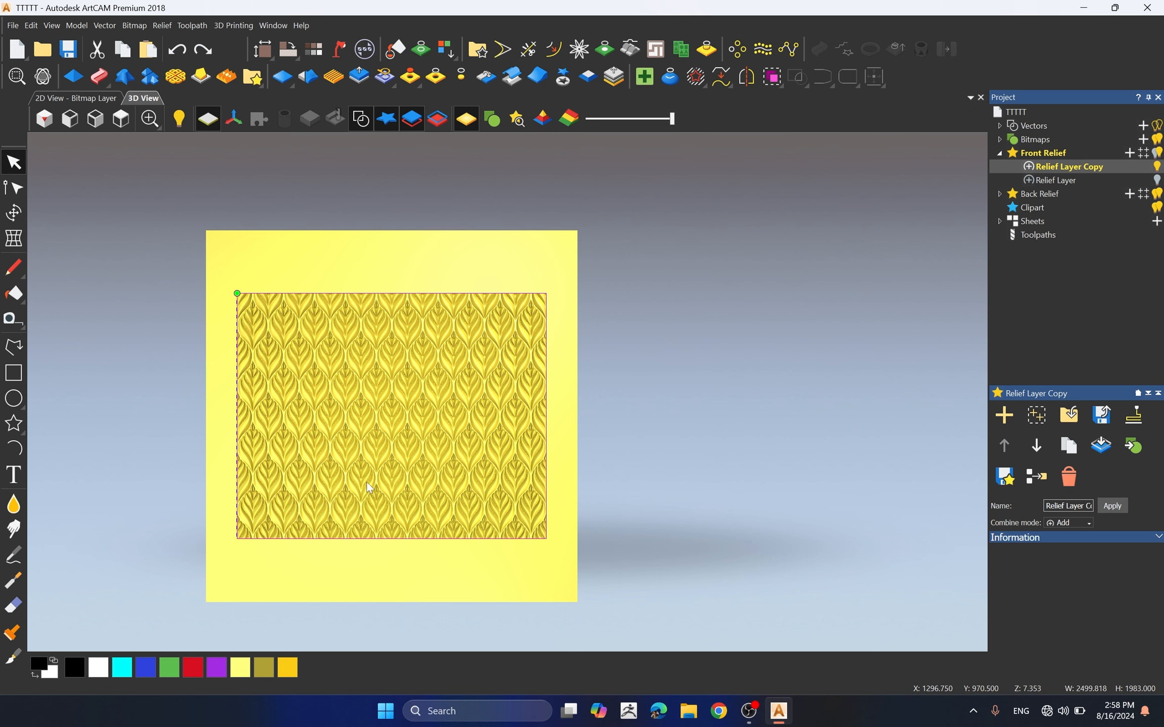
- Draw a rectangle about 1350 x 1141 mm from the boundary's upper-left corner and snap its right edge to the boundary's horizontal middle
click(13, 373)
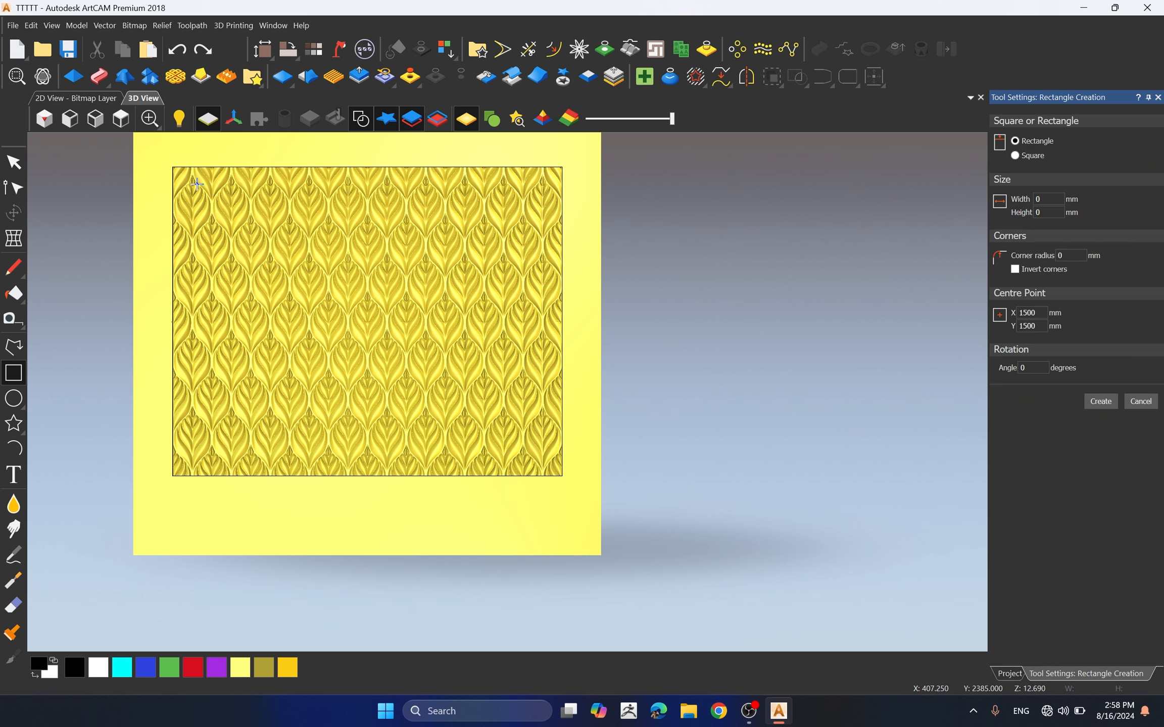
drag(174, 169, 383, 345)
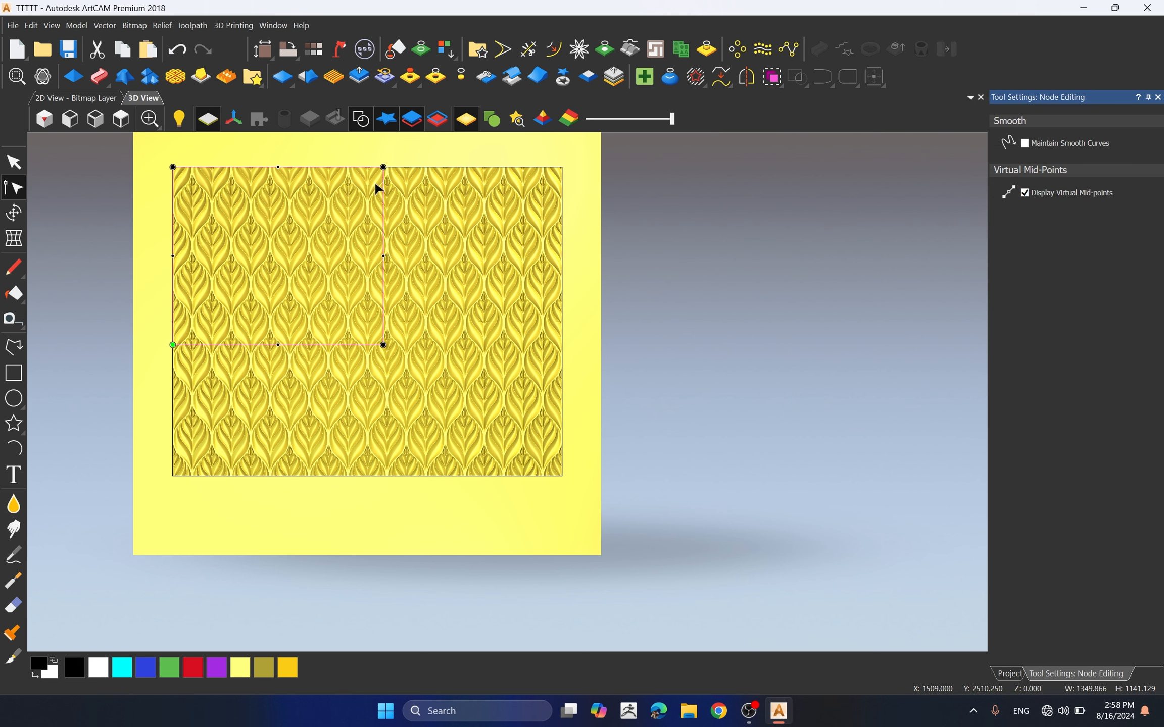
drag(362, 149, 430, 399)
mouse_move(384, 167)
mouse_down()
mouse_move(408, 168)
mouse_move(368, 166)
mouse_up()
scroll(384, 268, down, 1)
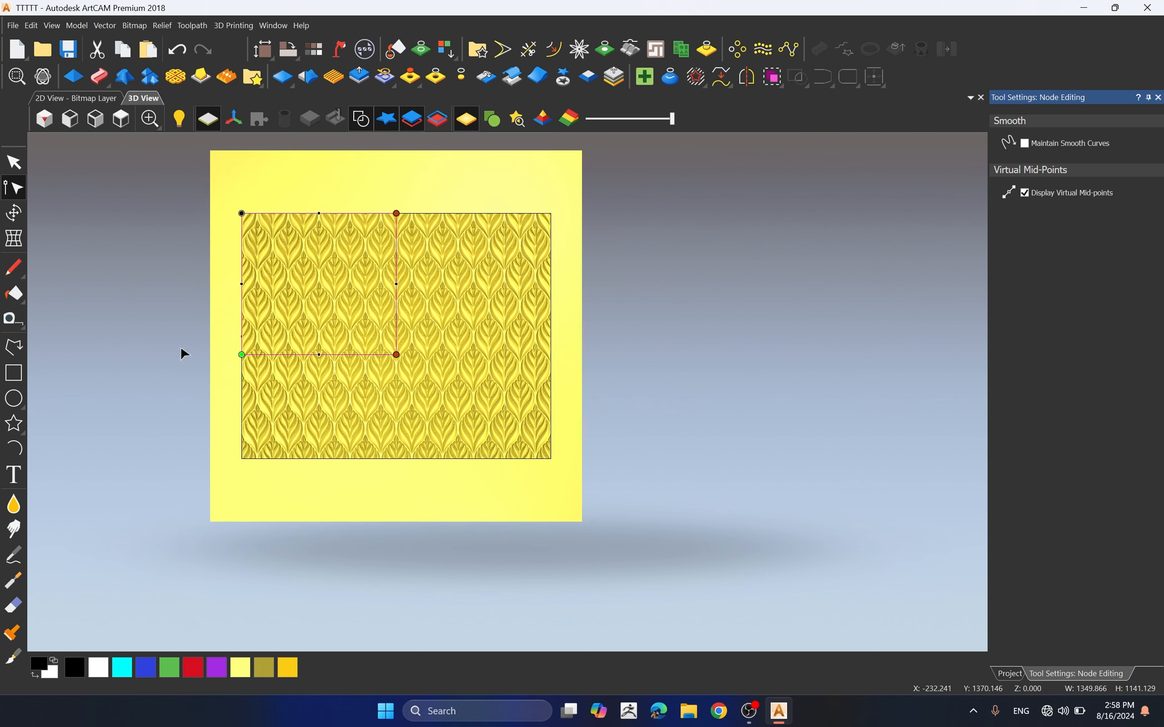
- Raise the rectangle's lower edge to about the boundary's mid-height, making the rectangle about 1004 mm high
drag(182, 325, 488, 398)
scroll(218, 377, up, 2)
scroll(219, 382, up, 1)
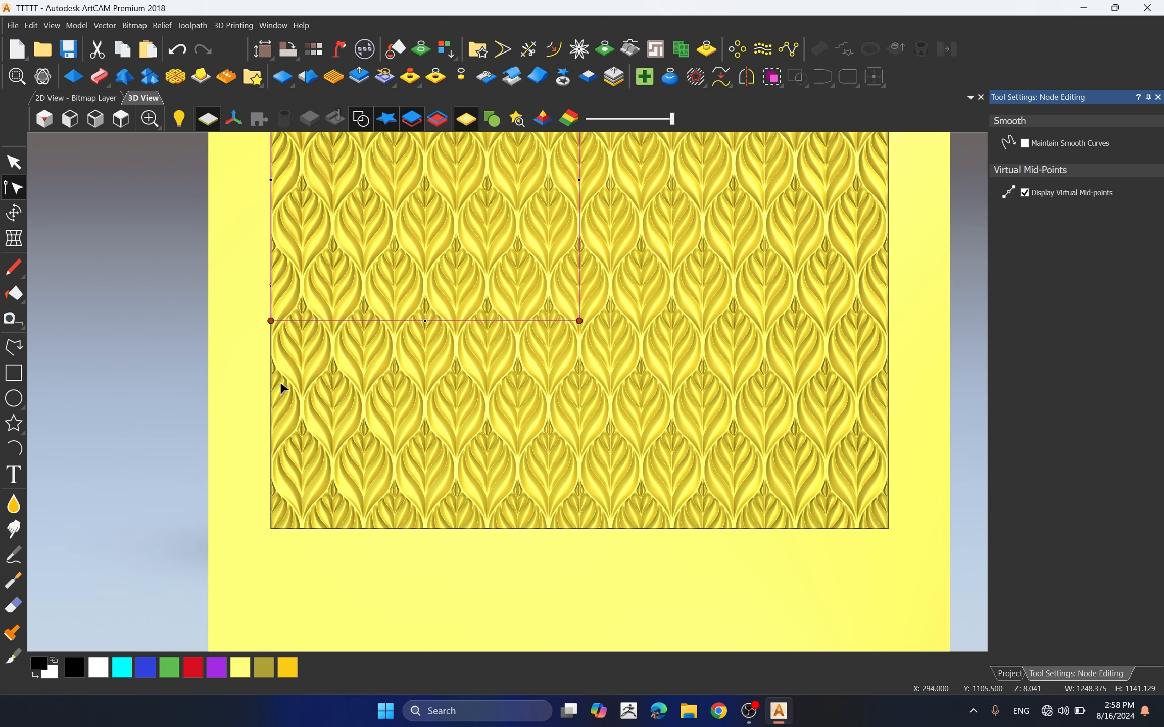
scroll(283, 387, down, 2)
scroll(434, 366, up, 1)
drag(403, 364, 404, 340)
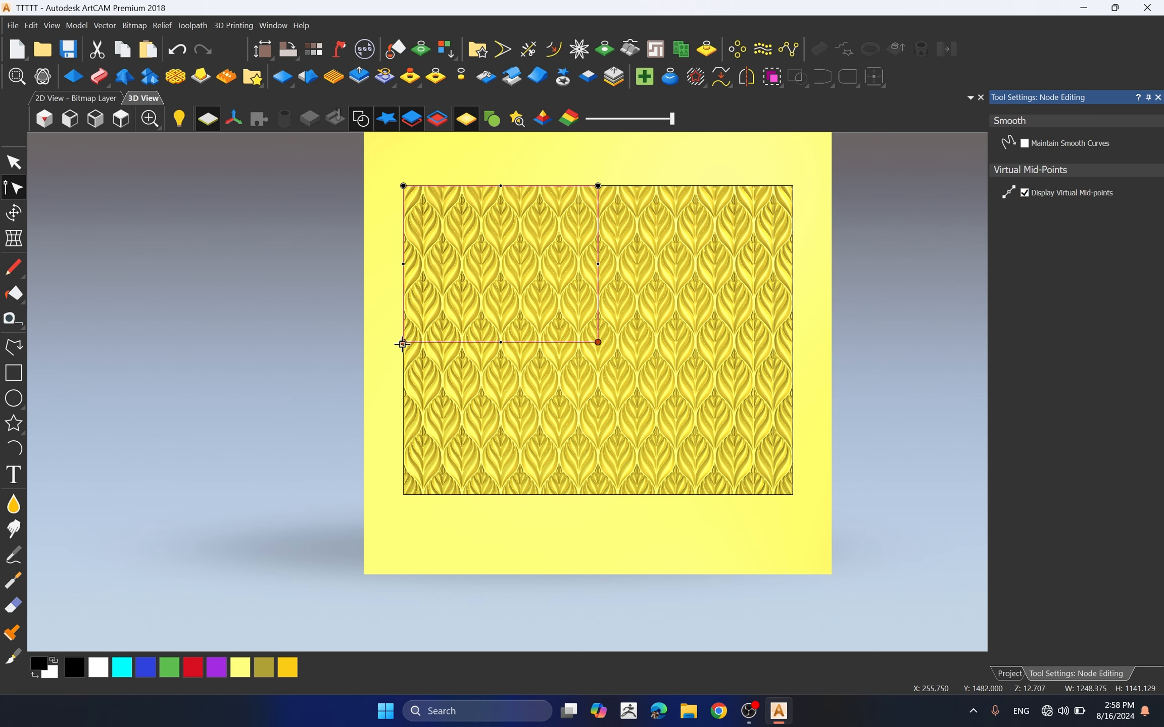
scroll(735, 426, down, 2)
scroll(587, 373, up, 2)
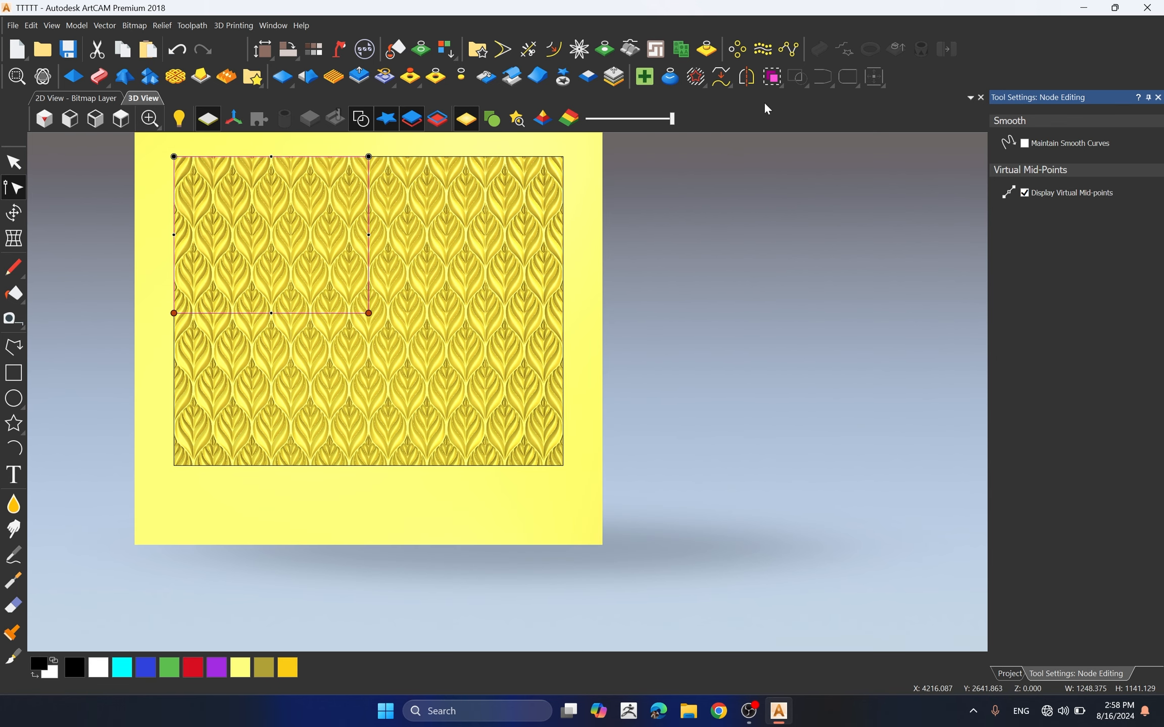
- Mirror copies of the quarter rectangle to the right, then below, then left, so all four quarters are covered
click(746, 77)
key(n)
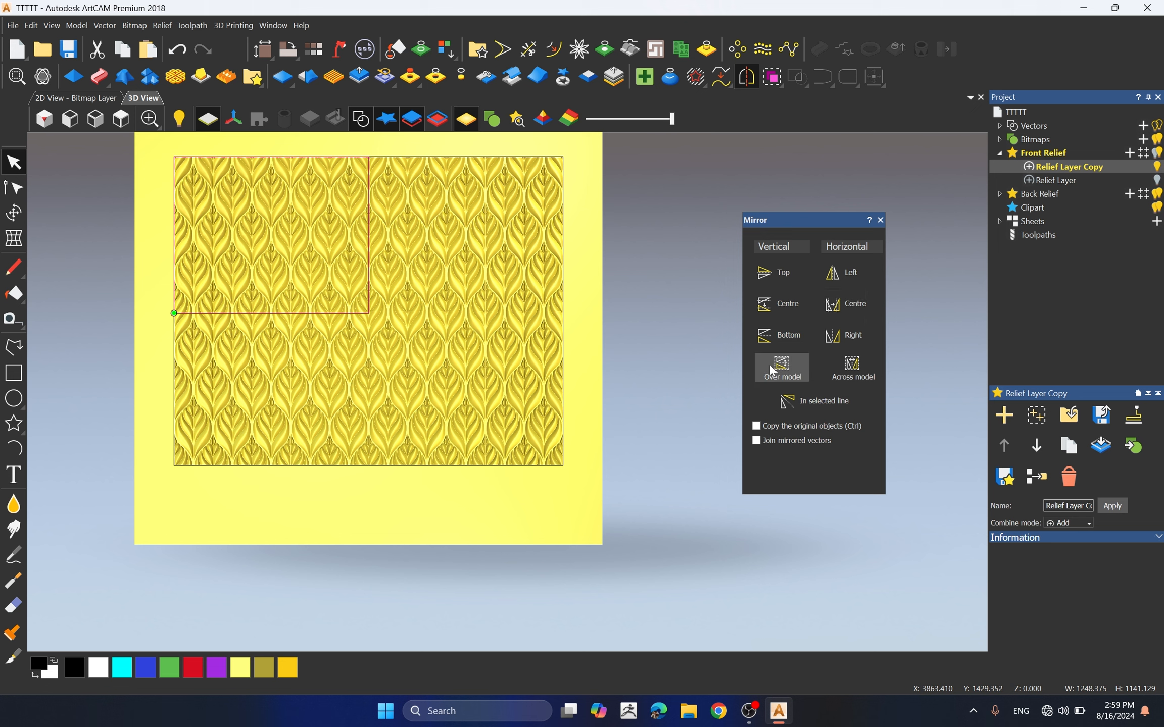
click(848, 337)
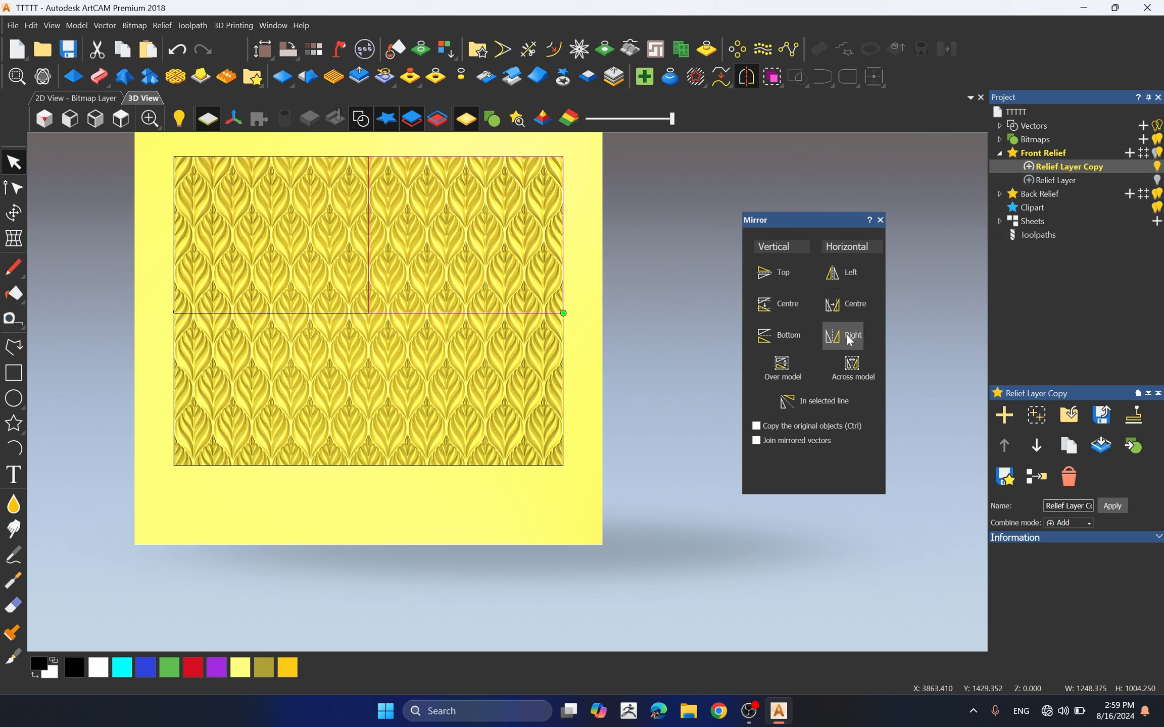
click(781, 336)
click(856, 285)
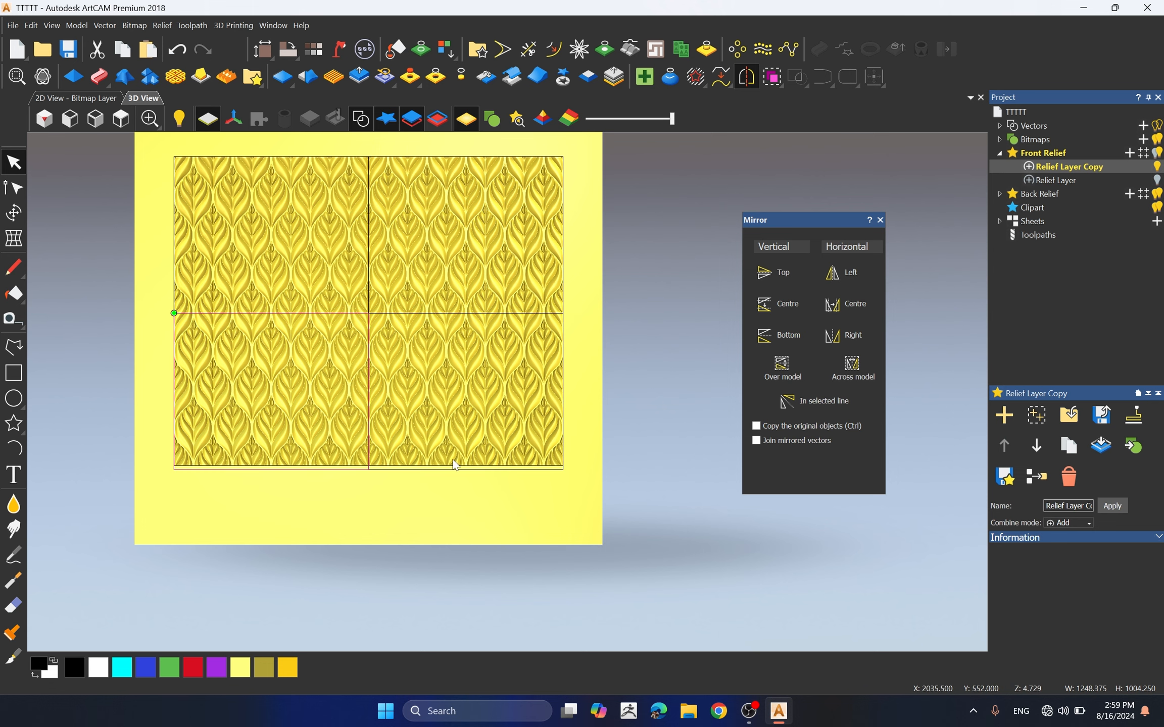
- Check the mirrored rectangles against the relief's lower edge, close the Mirror dialog, and delete the quarter rectangles
scroll(452, 461, down, 2)
scroll(384, 395, up, 1)
click(279, 360)
scroll(560, 403, up, 4)
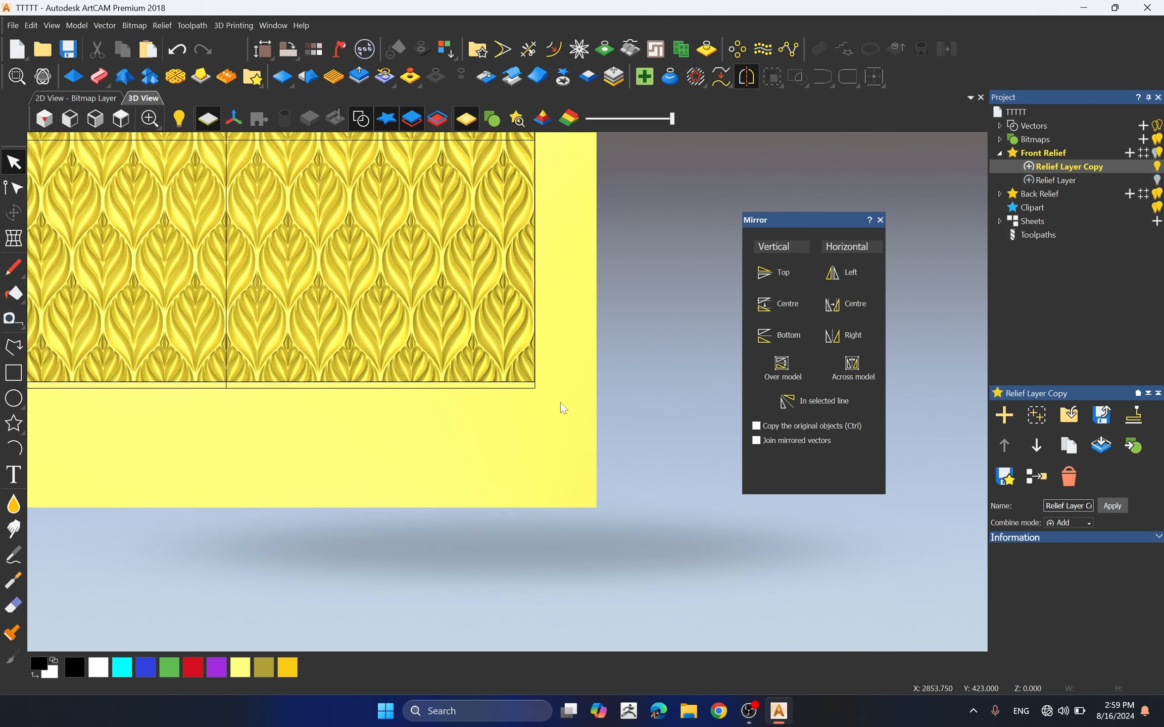
click(879, 220)
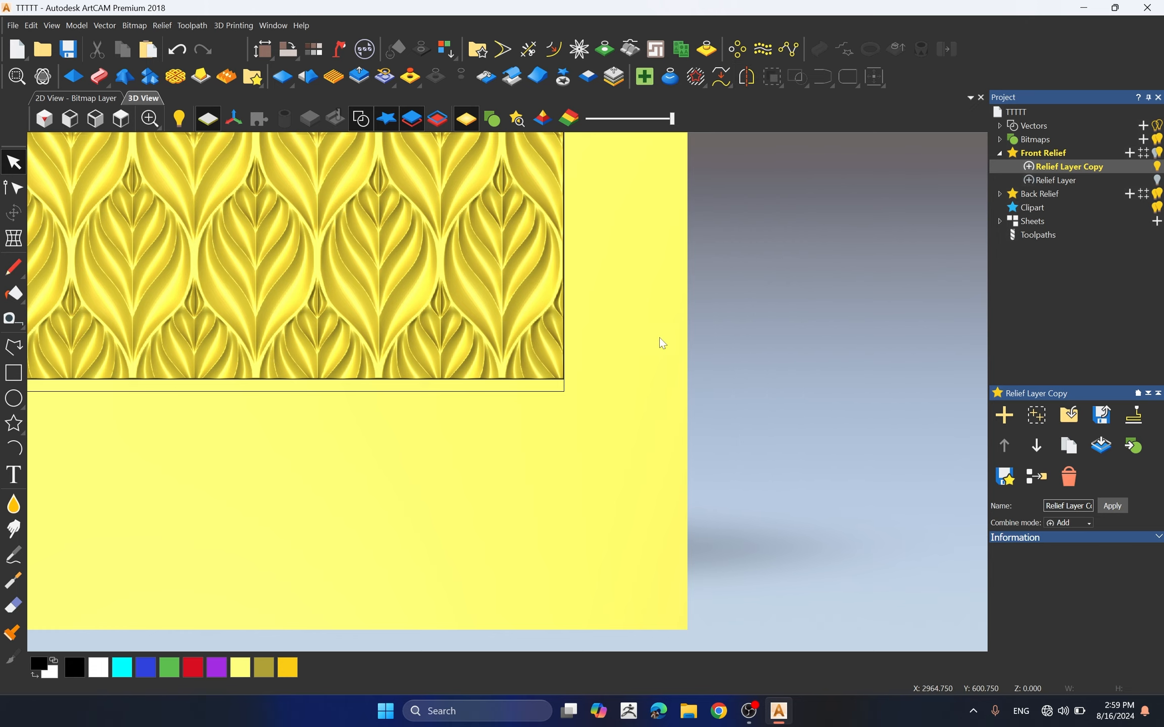
scroll(576, 370, down, 5)
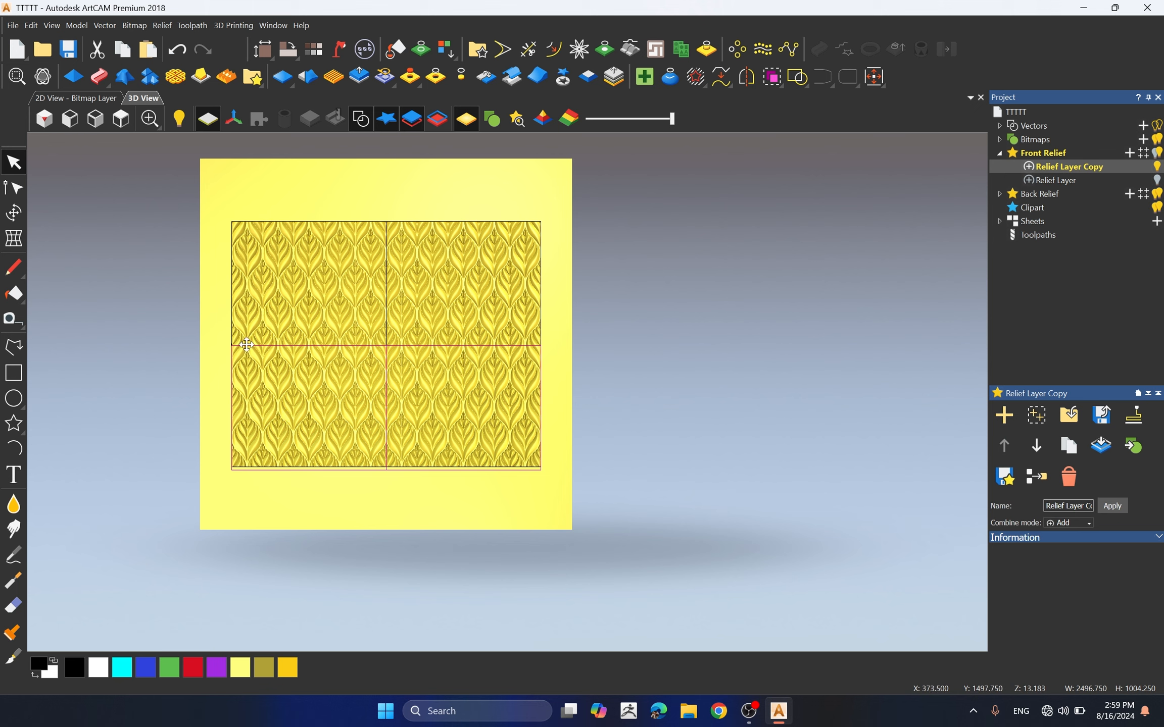
click(220, 194)
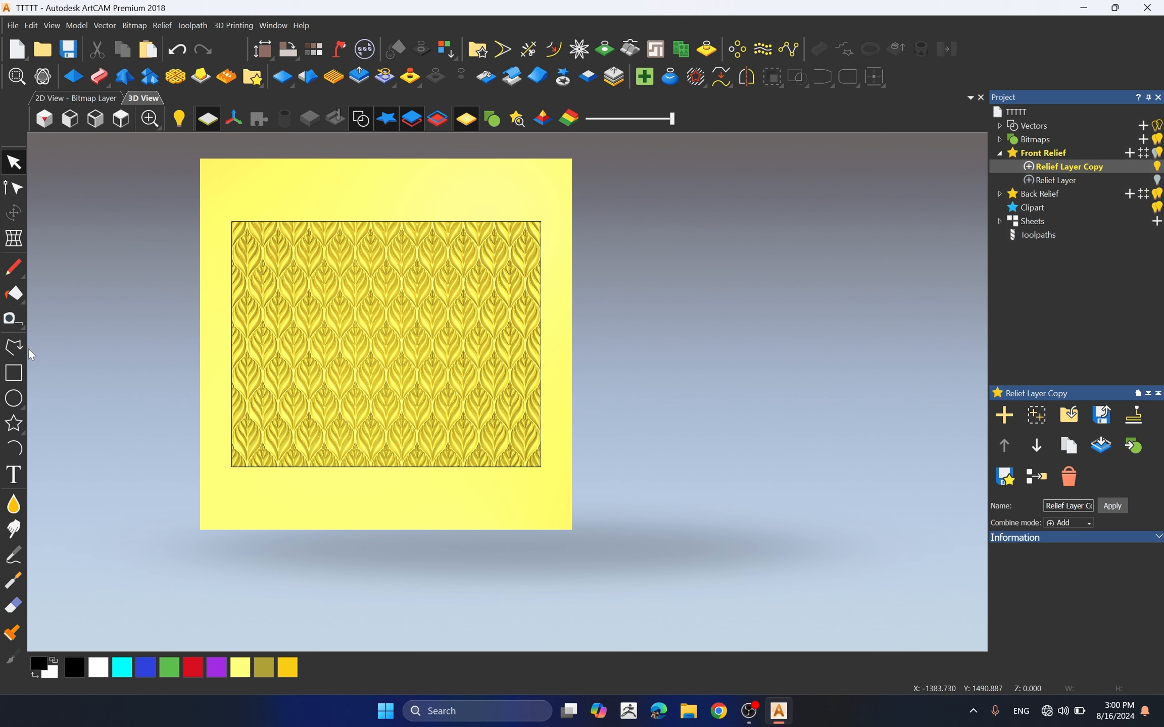
- Draw a rectangle about 2497 x 1983 mm along the leaf pattern's outline and leave the Rectangle tool
click(13, 372)
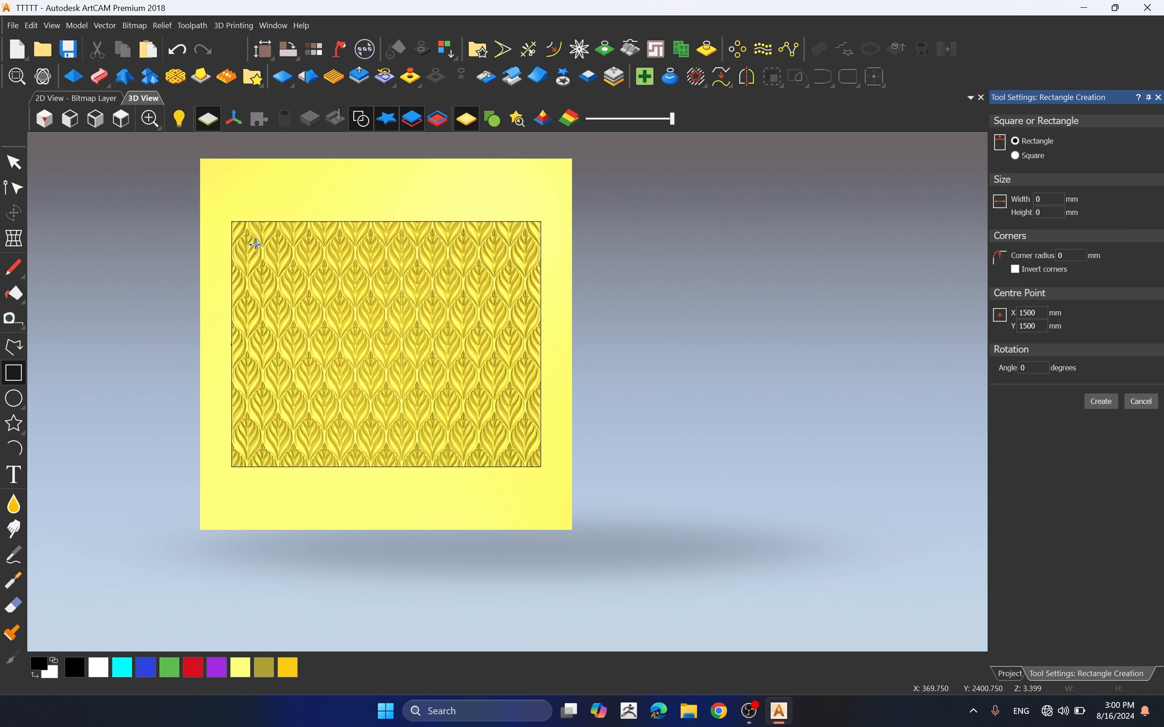
drag(233, 222, 540, 467)
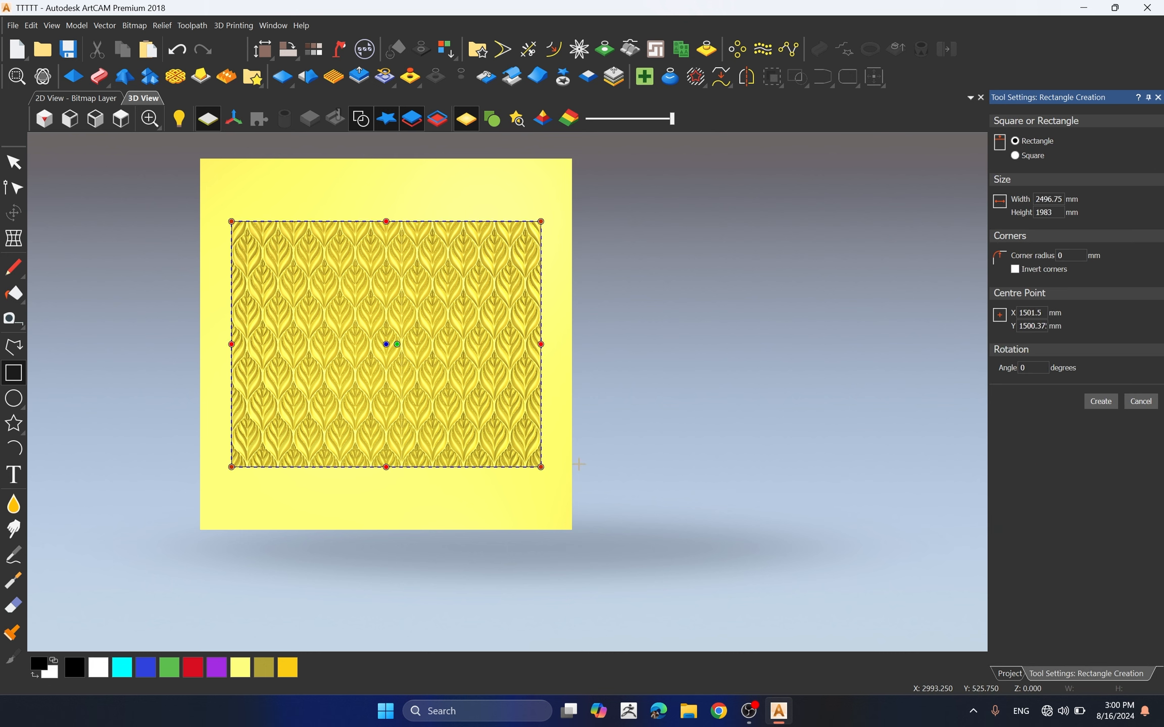
key(Escape)
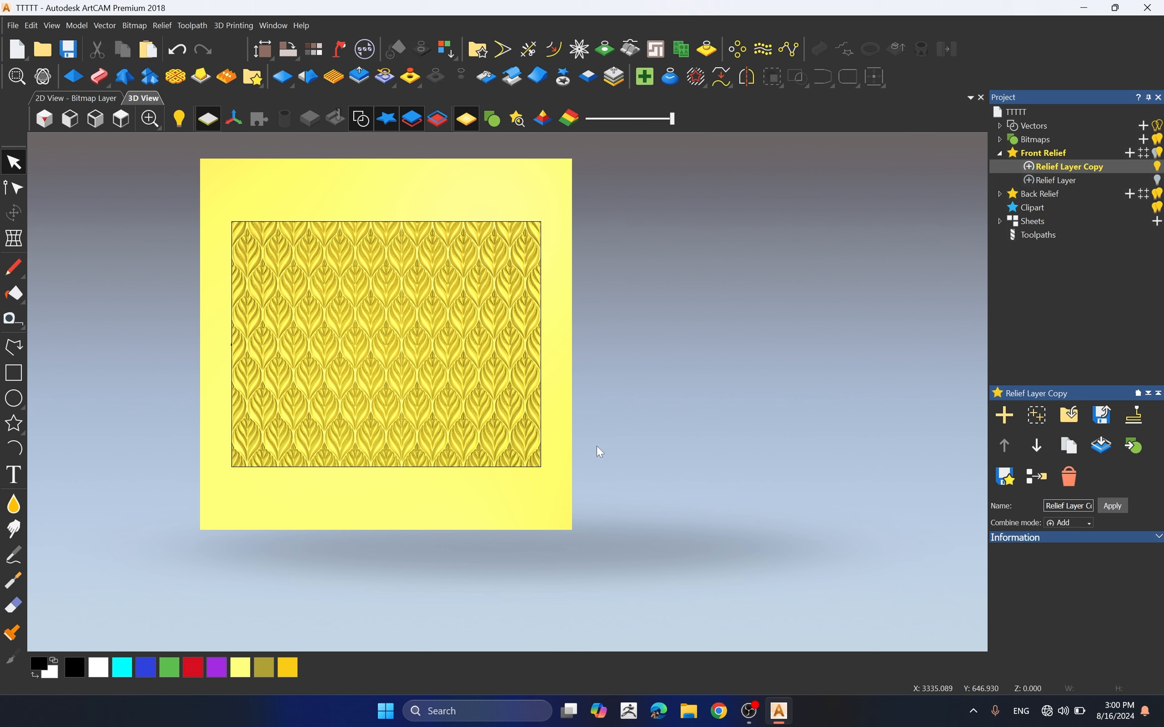
- Draw a vertical polyline through the pattern's centre at X 1501.5 mm and a horizontal polyline across it at about Y 1488 mm
click(13, 347)
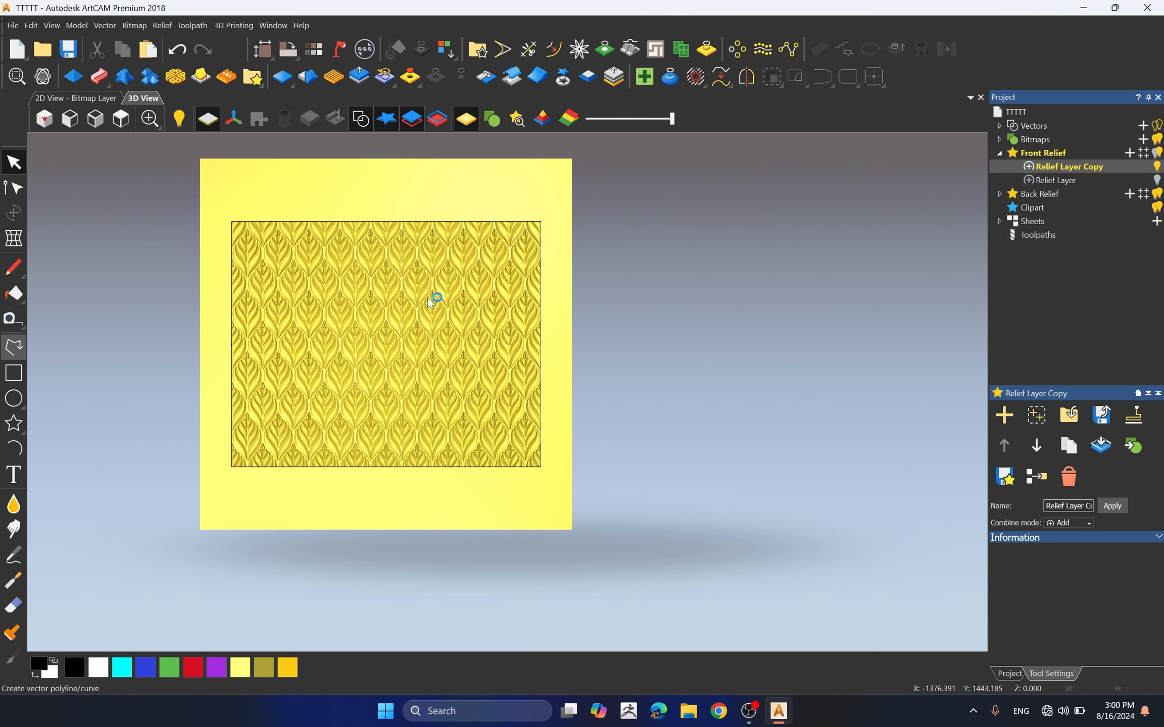
click(386, 222)
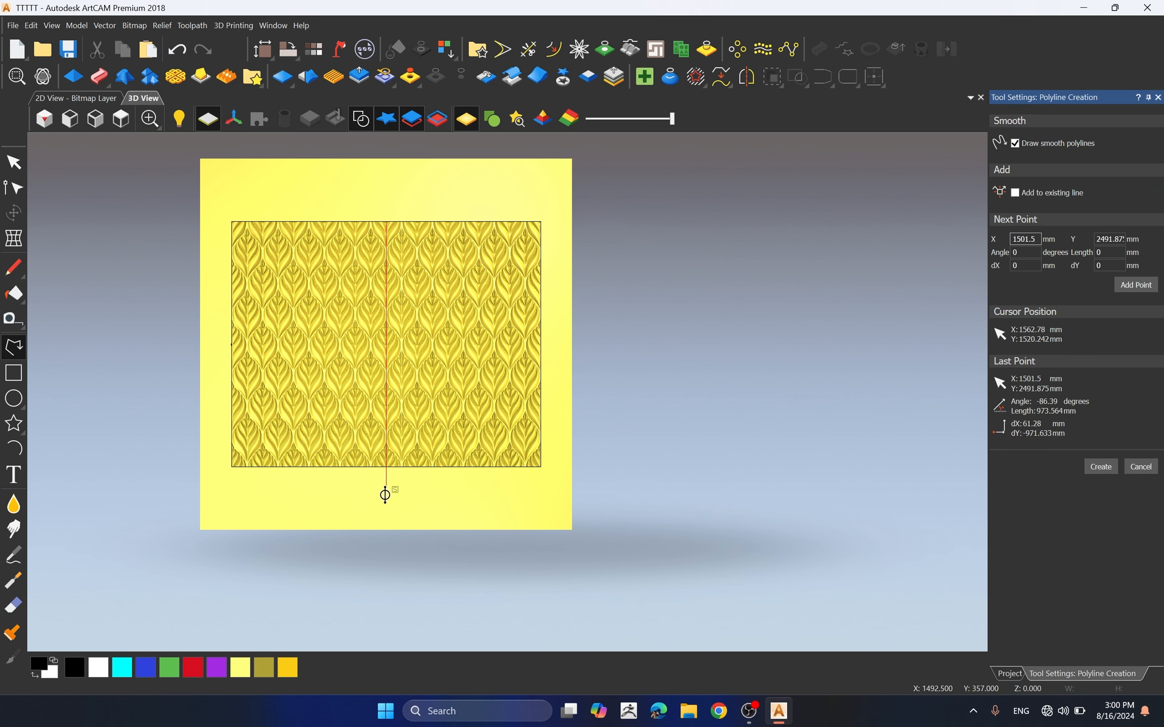
click(386, 510)
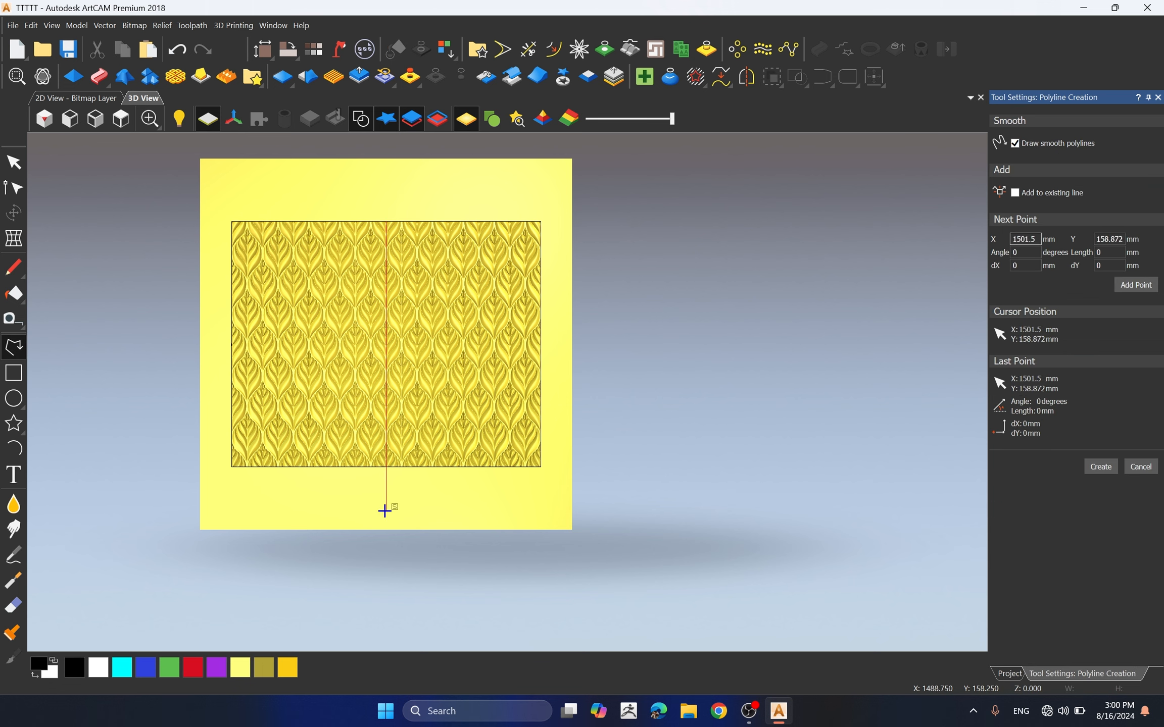
click(231, 346)
click(744, 346)
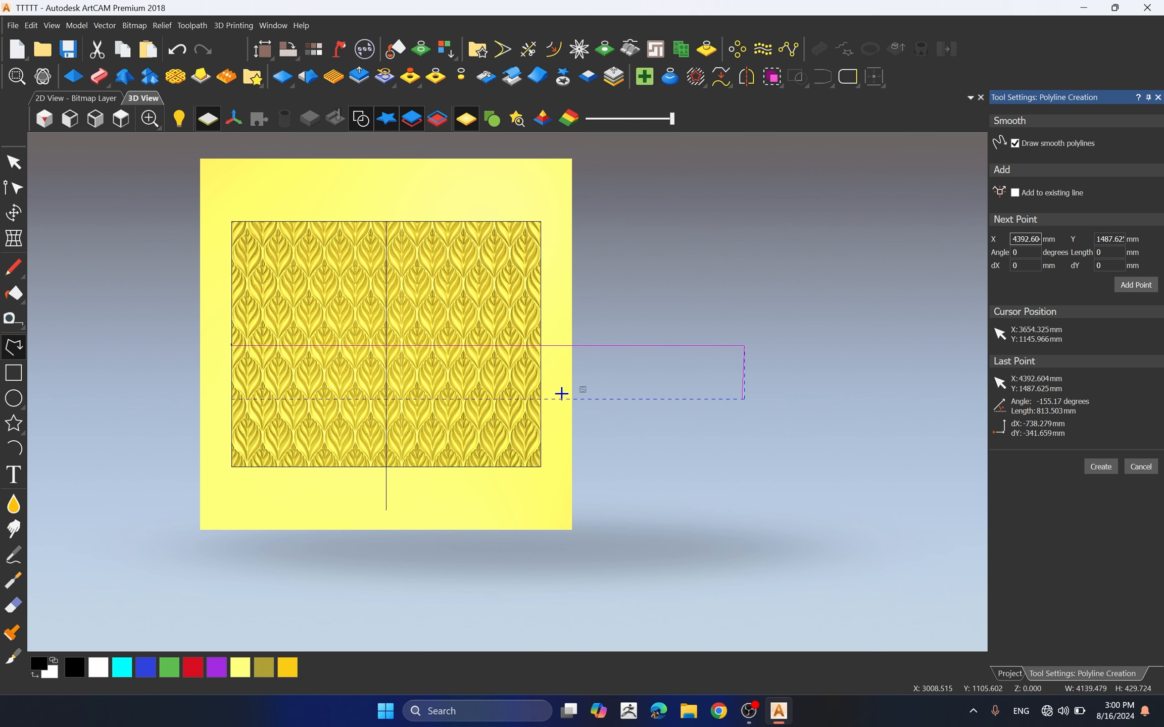
- Draw a rectangle about 1248 x 1004 mm over the pattern's upper-left quarter, from the outline's corner to the guide lines' crossing
click(13, 373)
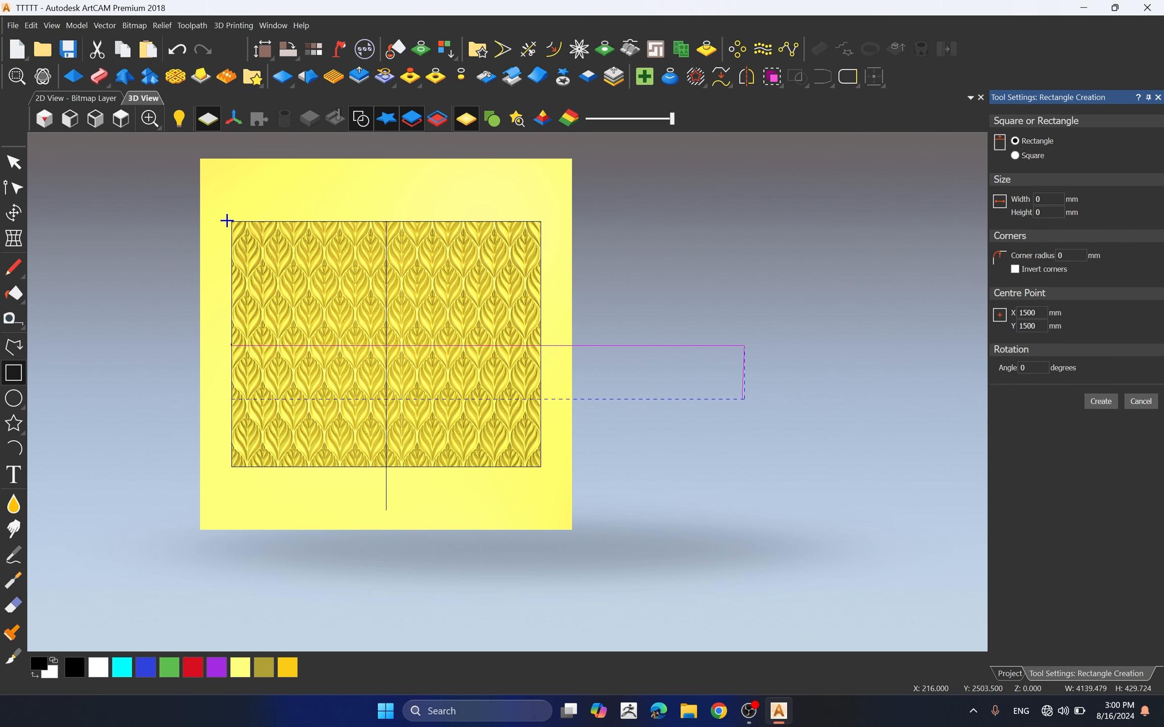
drag(232, 221, 387, 346)
click(172, 332)
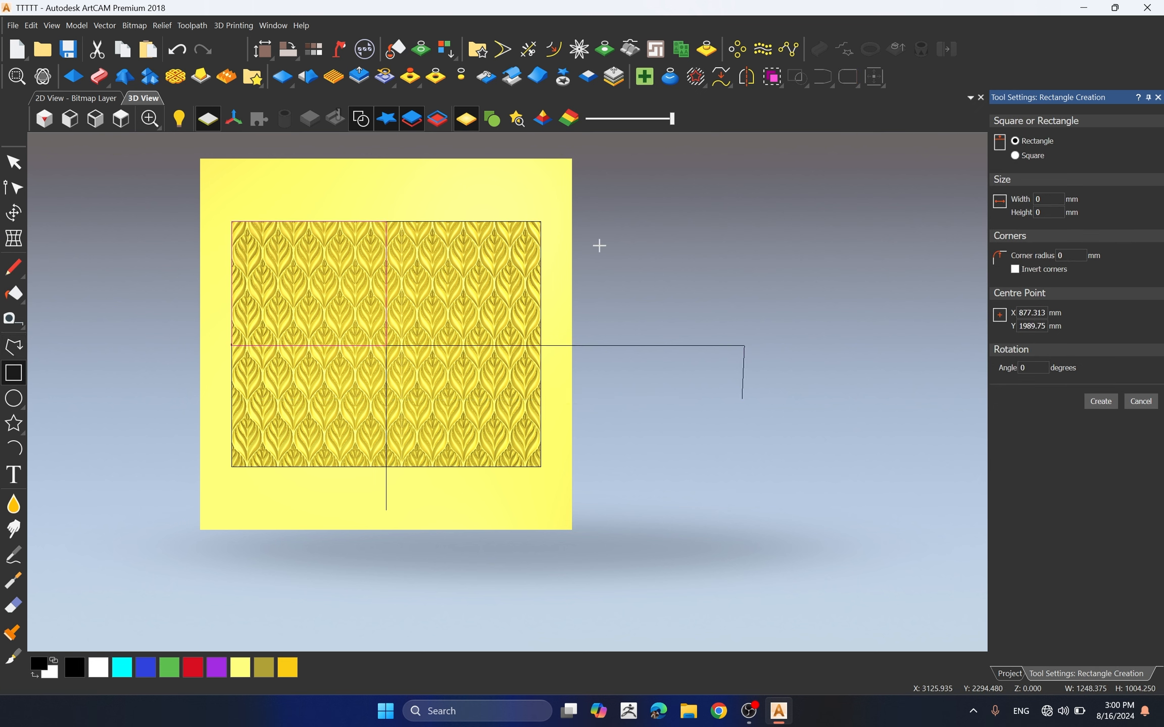
- Draw rectangles over the pattern's other three quarters, the lower-right one about 1248 x 979 mm, and leave the Rectangle tool
drag(542, 220, 565, 470)
scroll(387, 349, up, 2)
scroll(379, 423, down, 2)
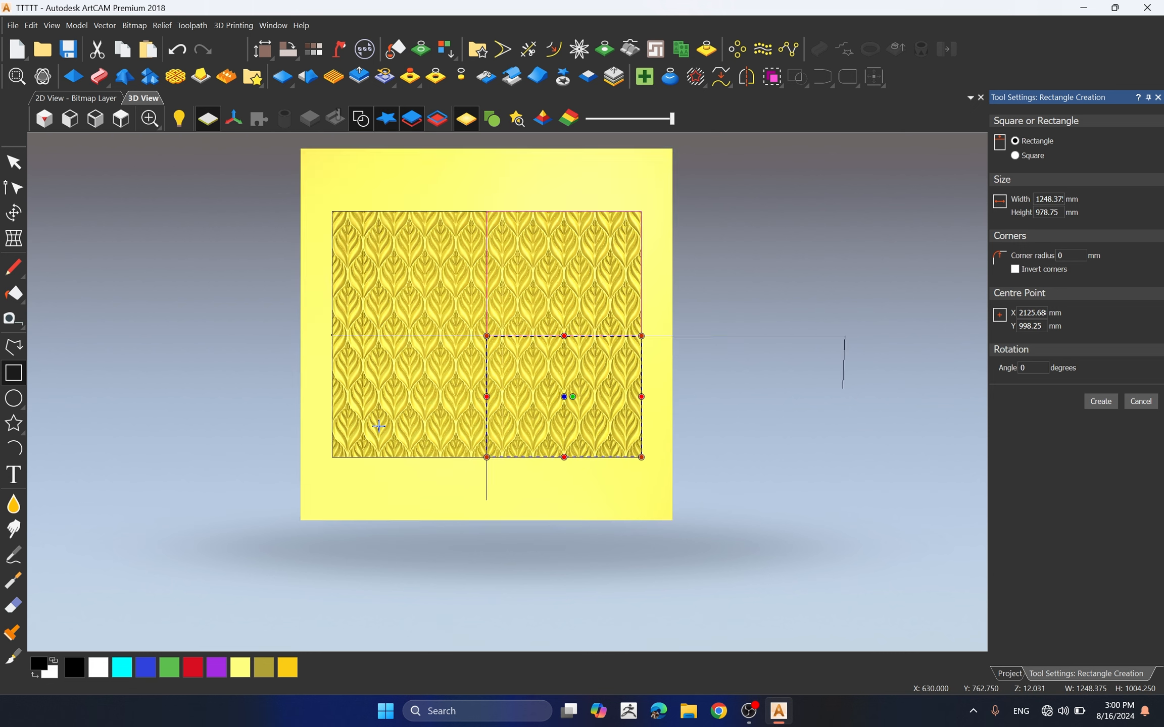
scroll(584, 462, up, 2)
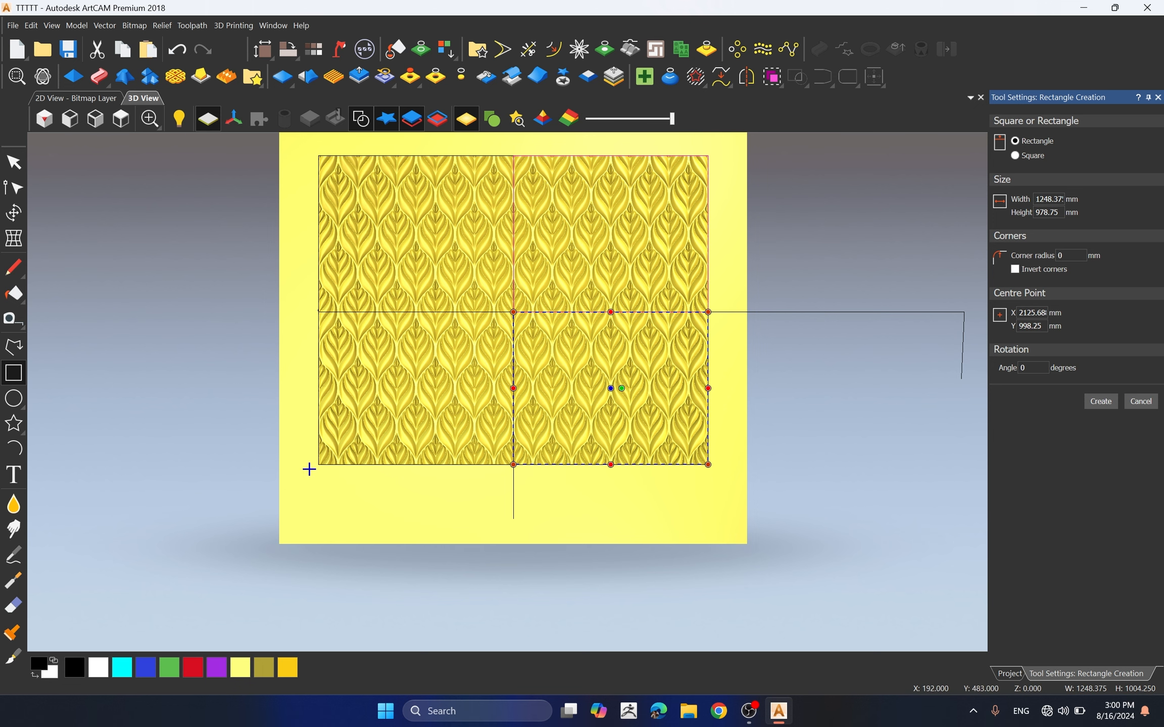
drag(318, 465, 513, 310)
scroll(513, 311, down, 3)
key(Escape)
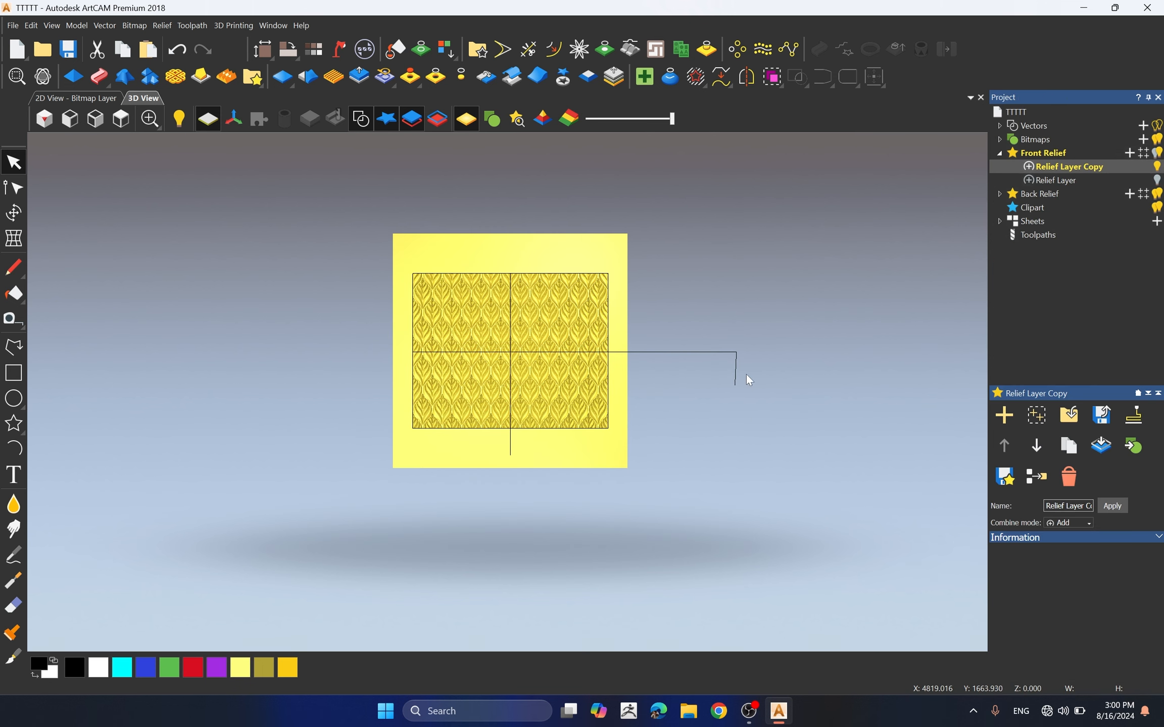
- Delete the vertical and horizontal guide polylines that cross at the pattern's centre
click(738, 376)
drag(520, 444, 446, 476)
click(445, 476)
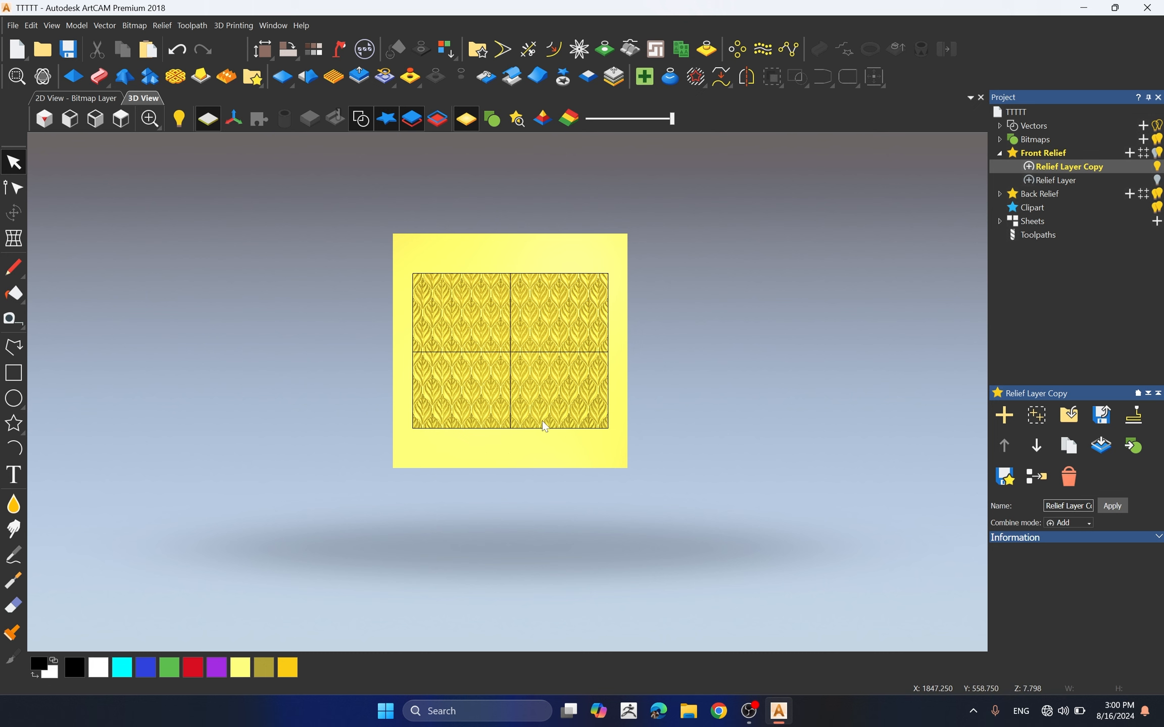
- Create relief clipart from the pattern's upper-left quarter and move it with its rectangle off the artwork, beyond the upper edge
scroll(542, 422, up, 2)
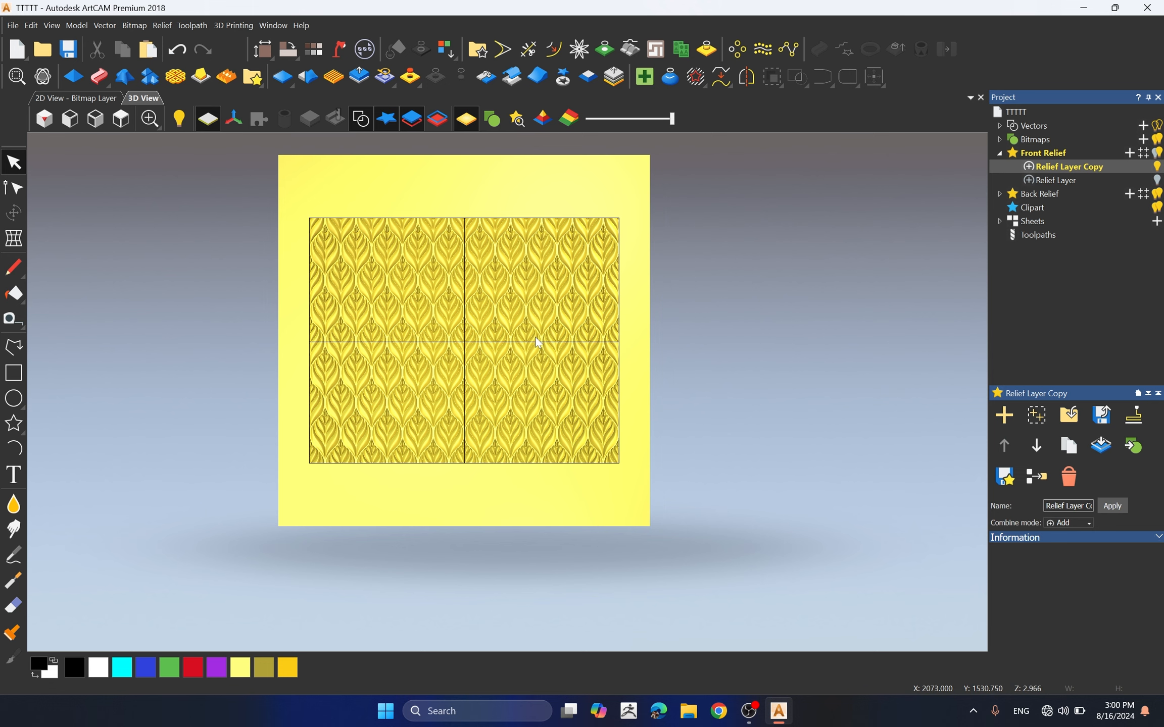
scroll(528, 352, up, 3)
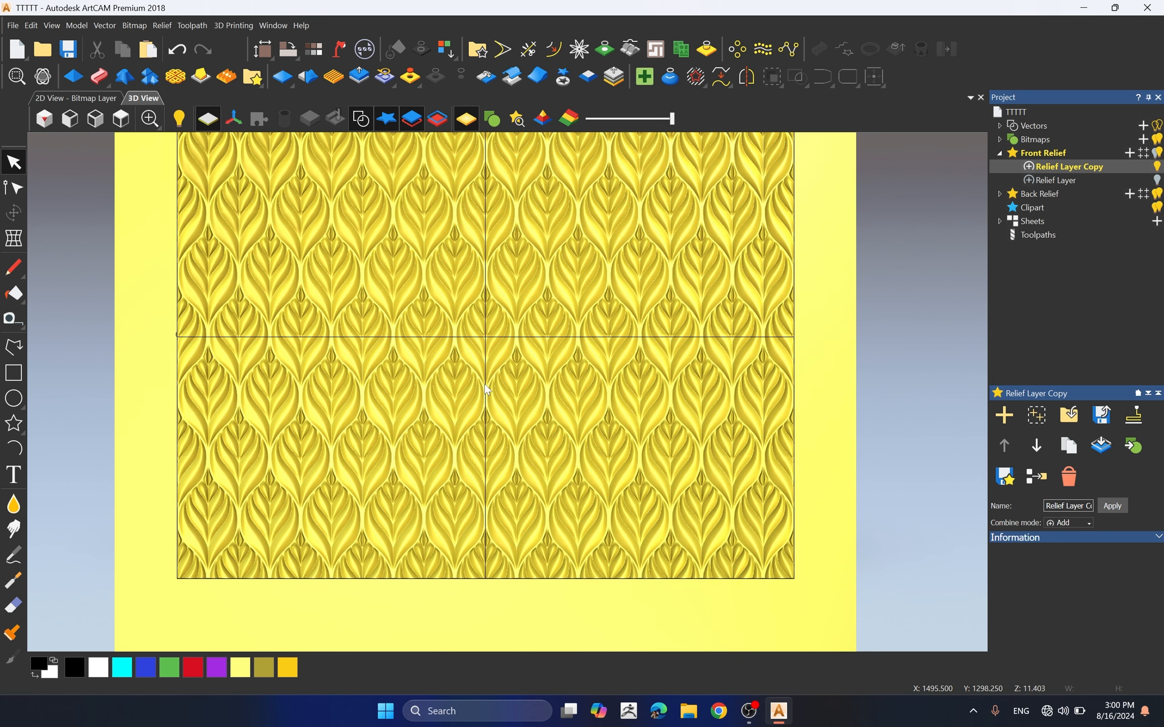
scroll(480, 384, down, 2)
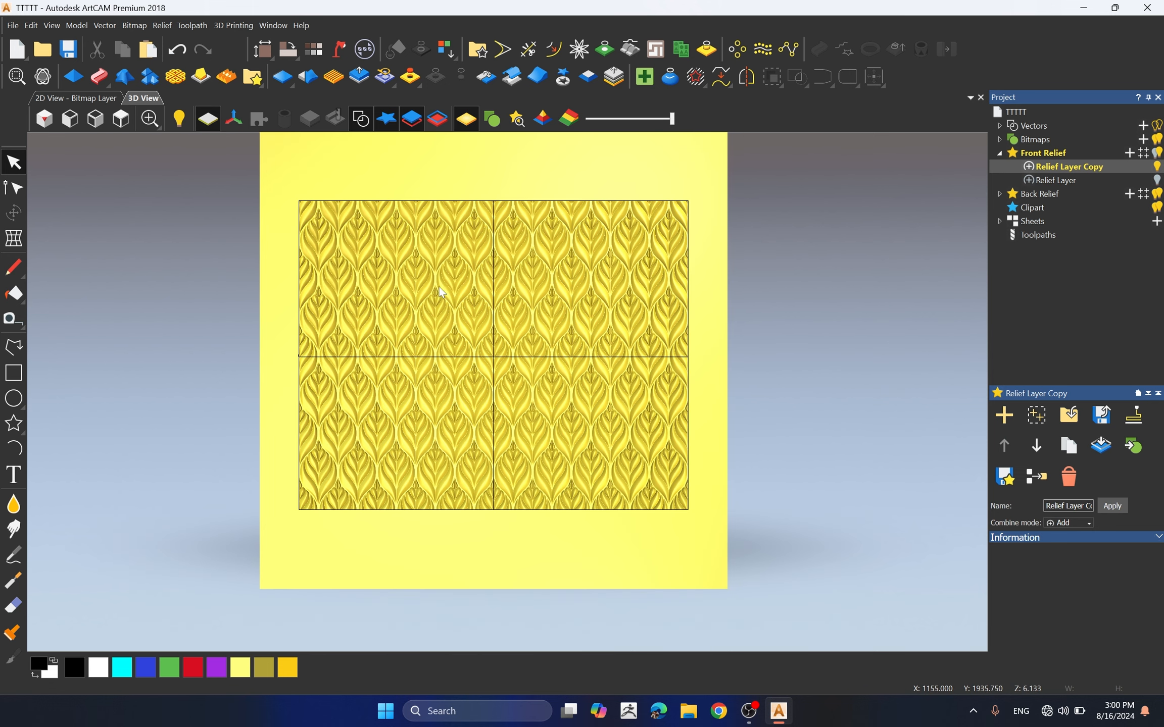
click(299, 212)
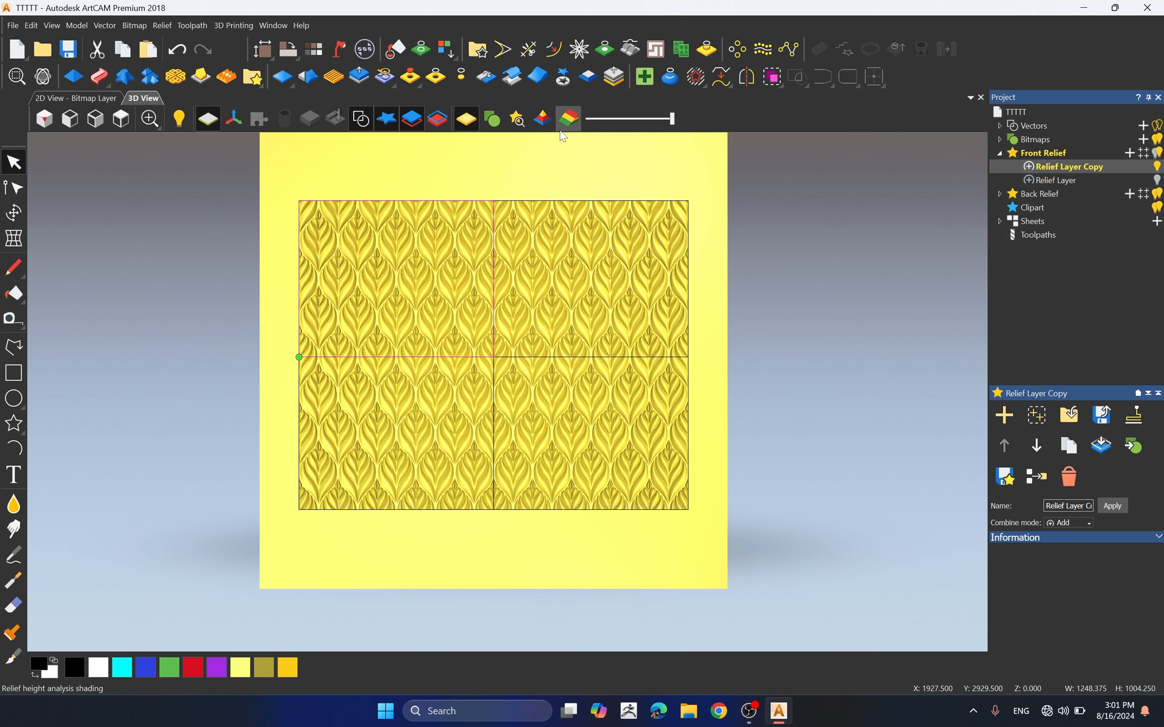
click(563, 80)
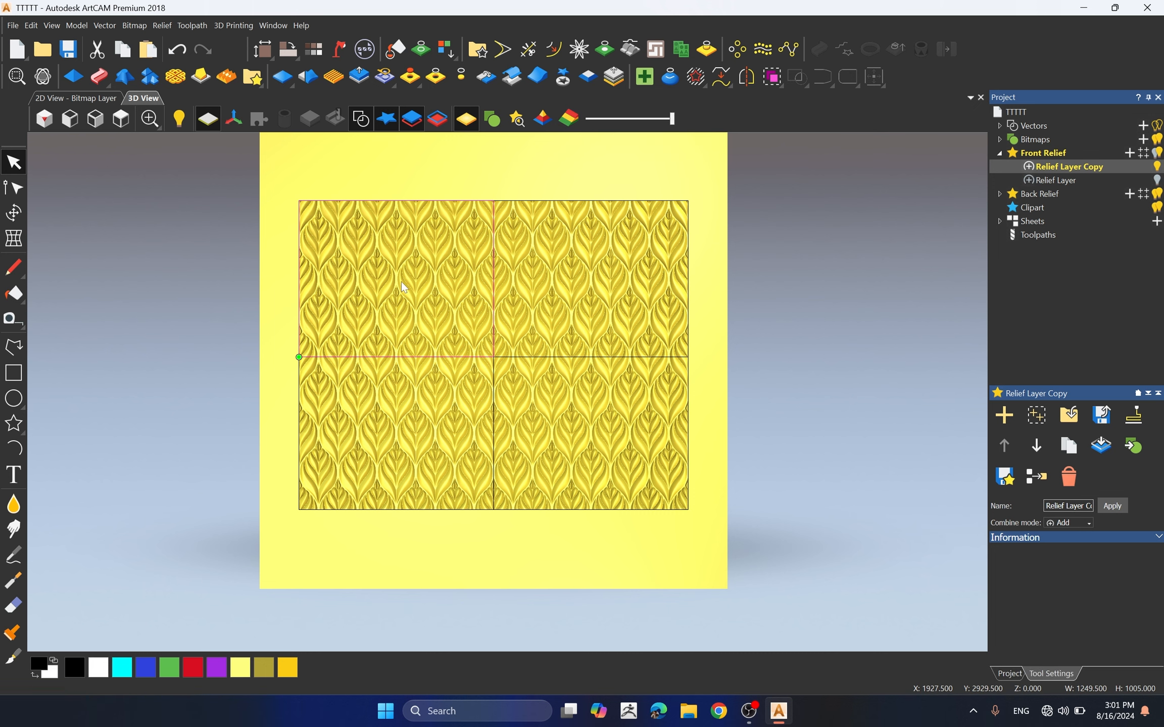
scroll(413, 342, down, 3)
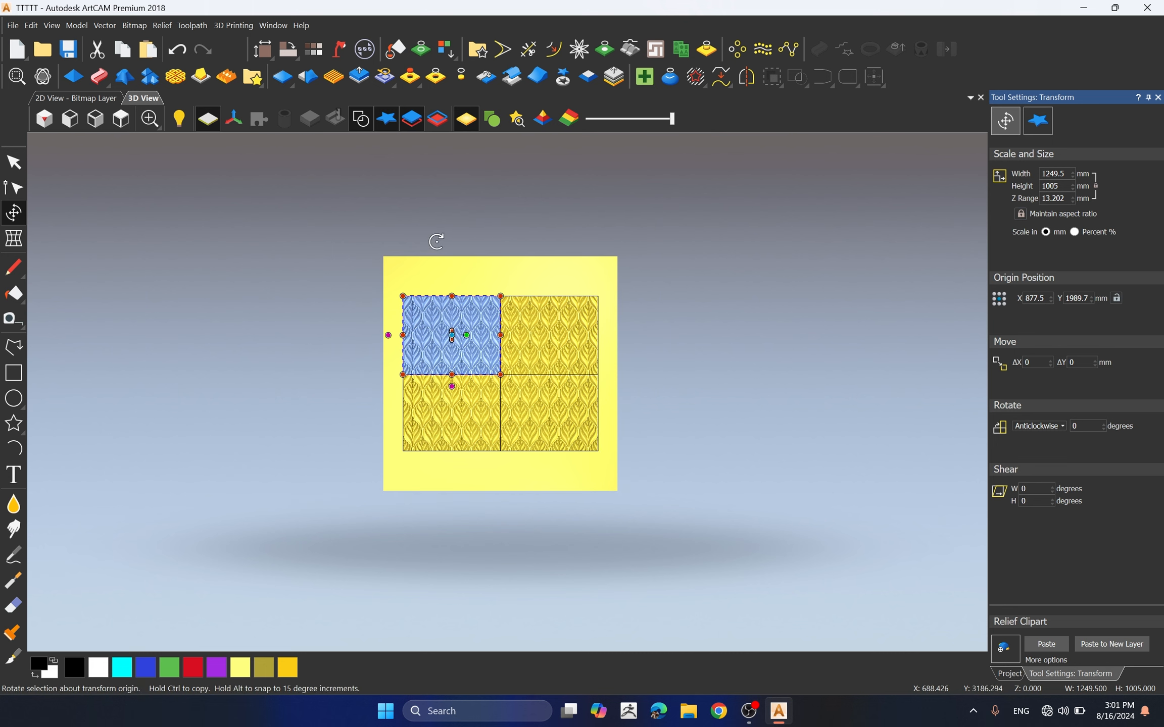
drag(463, 266, 427, 345)
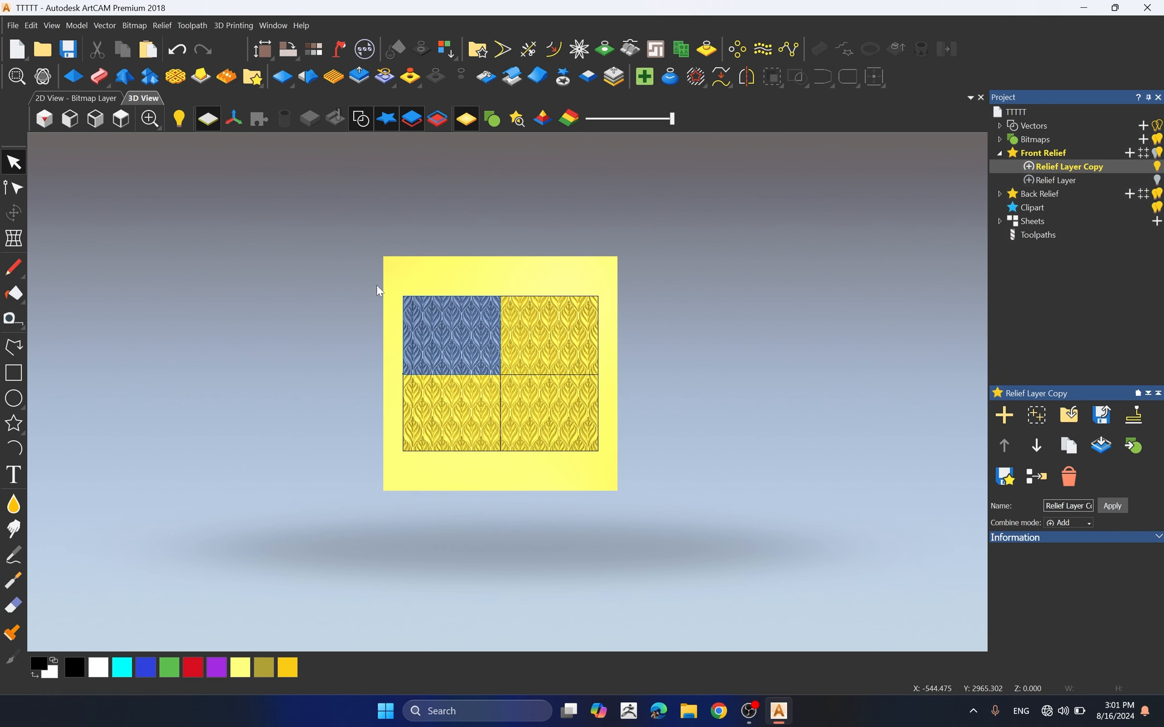
drag(333, 255, 540, 403)
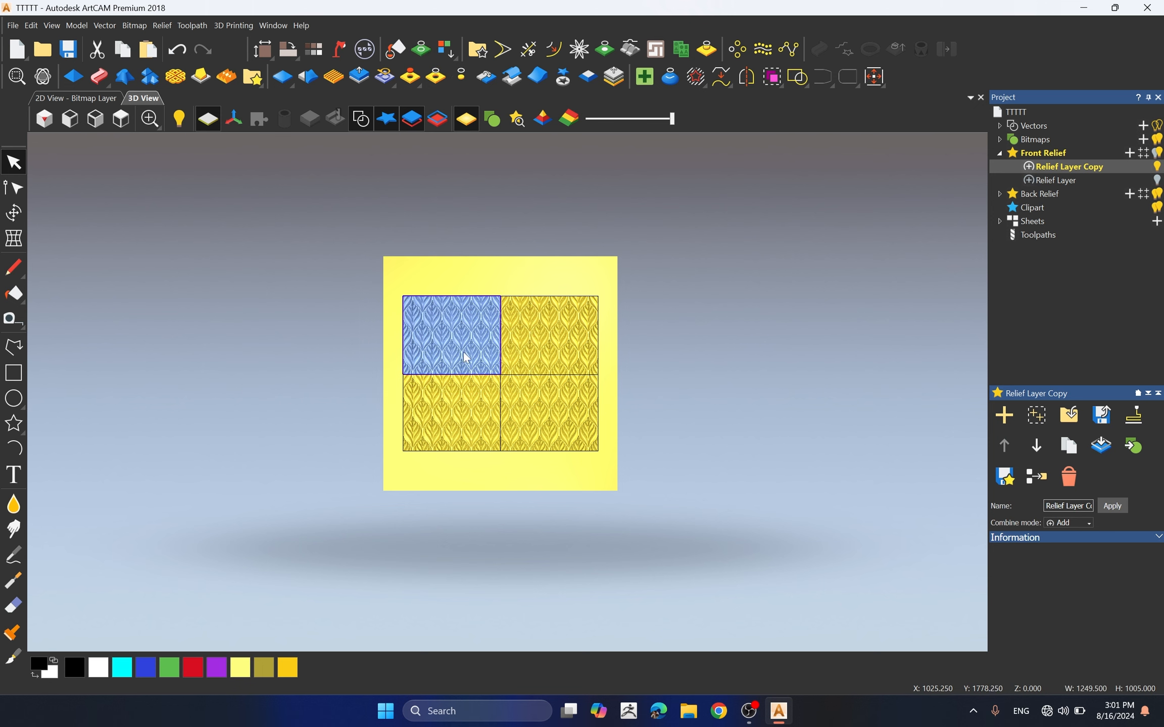
drag(464, 357, 374, 202)
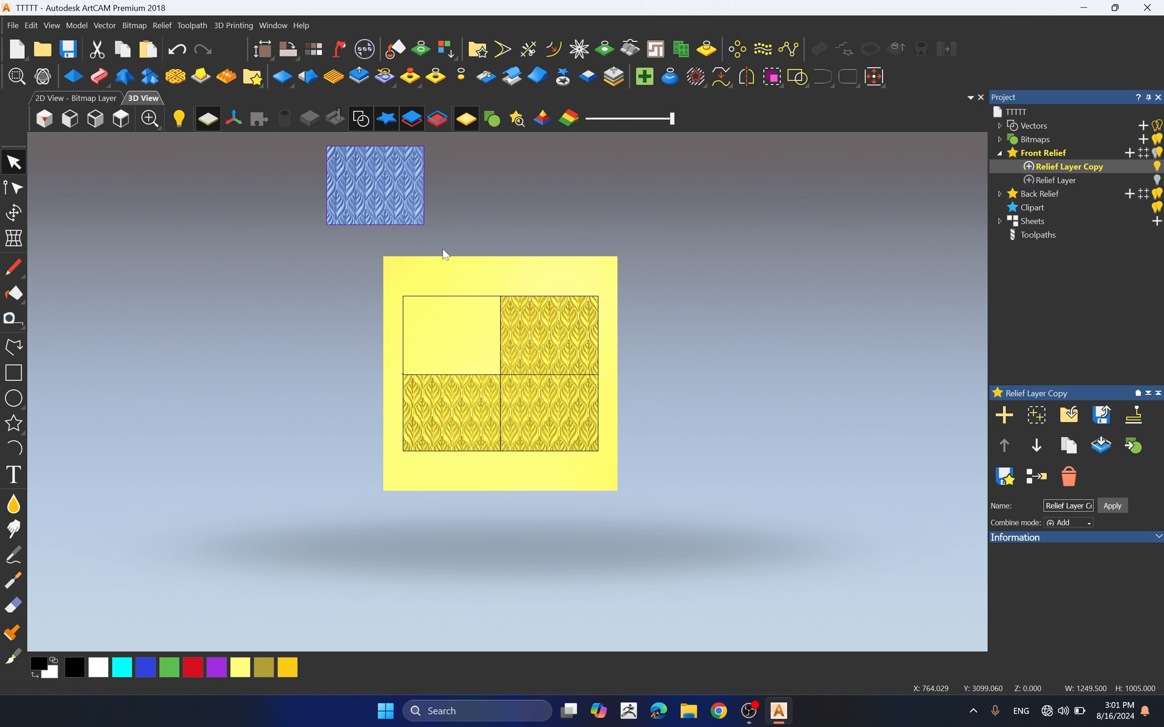
scroll(407, 171, up, 2)
scroll(366, 302, down, 3)
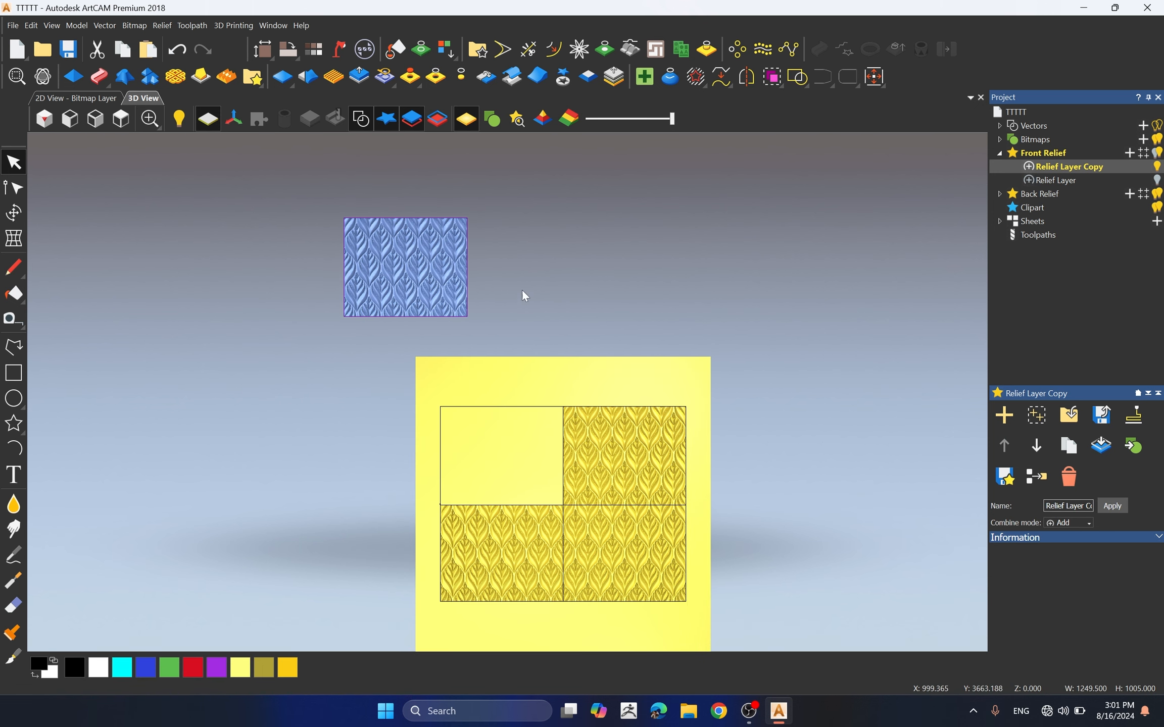
click(535, 274)
- Create relief clipart from the pattern's upper-right quarter and move it with its rectangle beside the first piece above the artwork
scroll(766, 438, down, 2)
scroll(766, 438, up, 2)
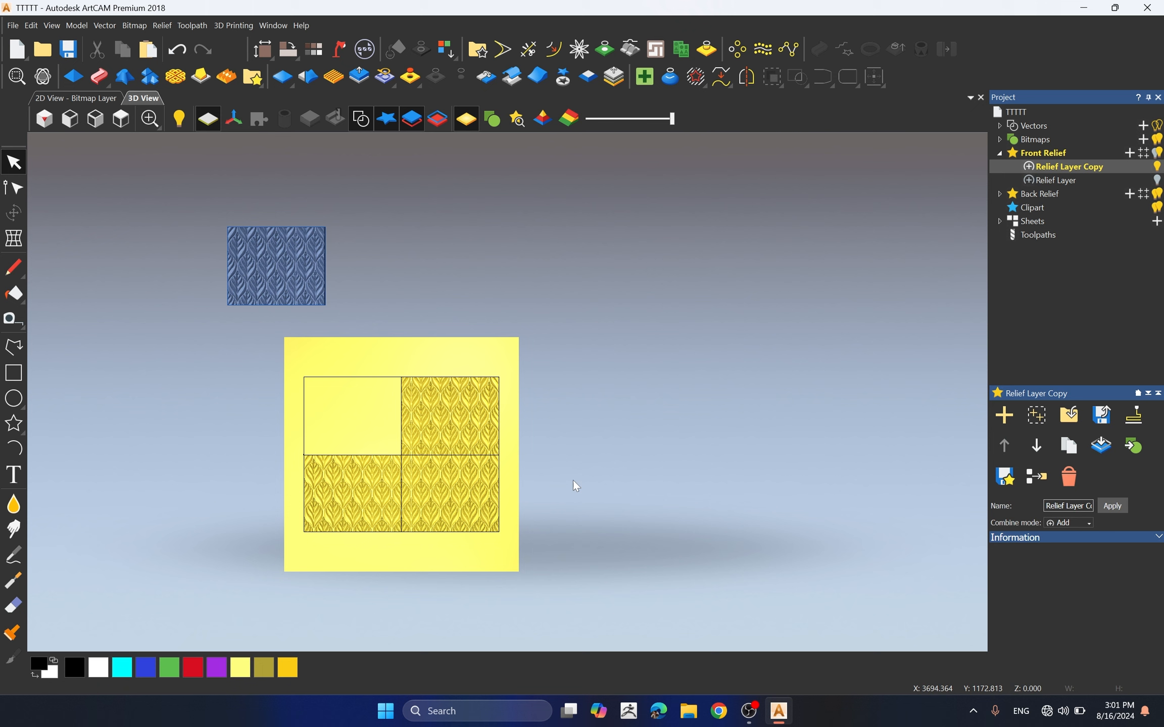
click(478, 461)
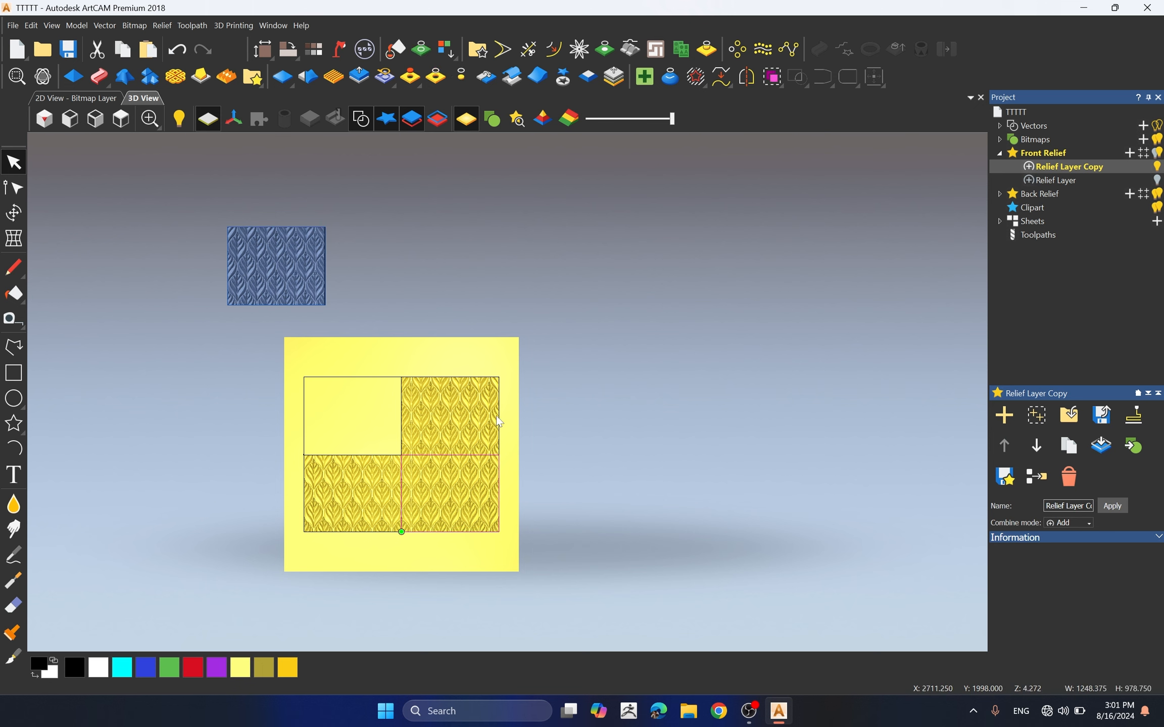
click(498, 391)
scroll(472, 443, down, 2)
scroll(470, 443, up, 3)
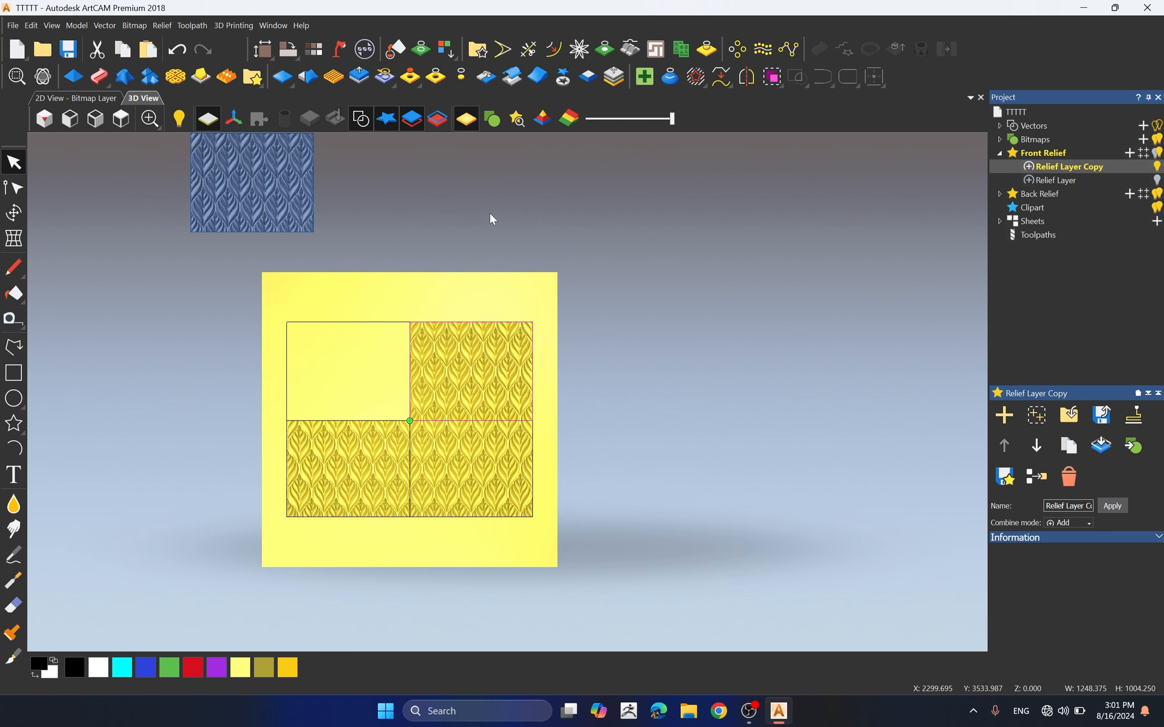
key(ctrl+t)
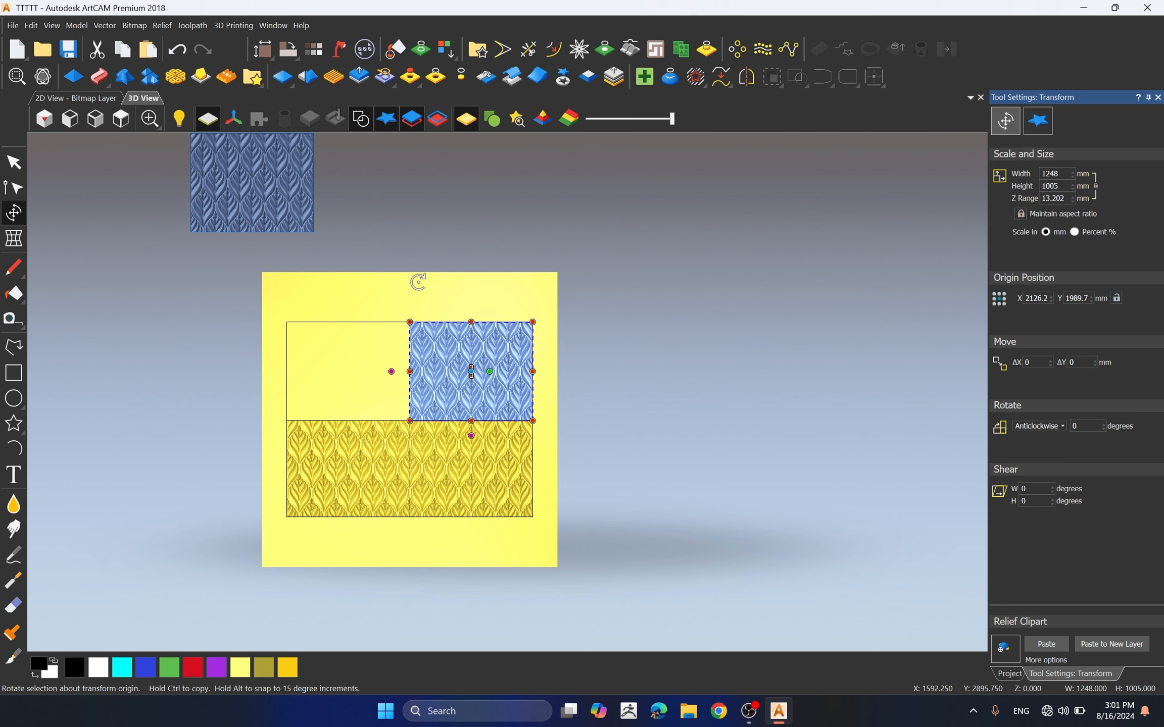
key(Escape)
drag(388, 284, 475, 270)
scroll(557, 423, down, 3)
scroll(445, 352, up, 2)
scroll(425, 459, up, 1)
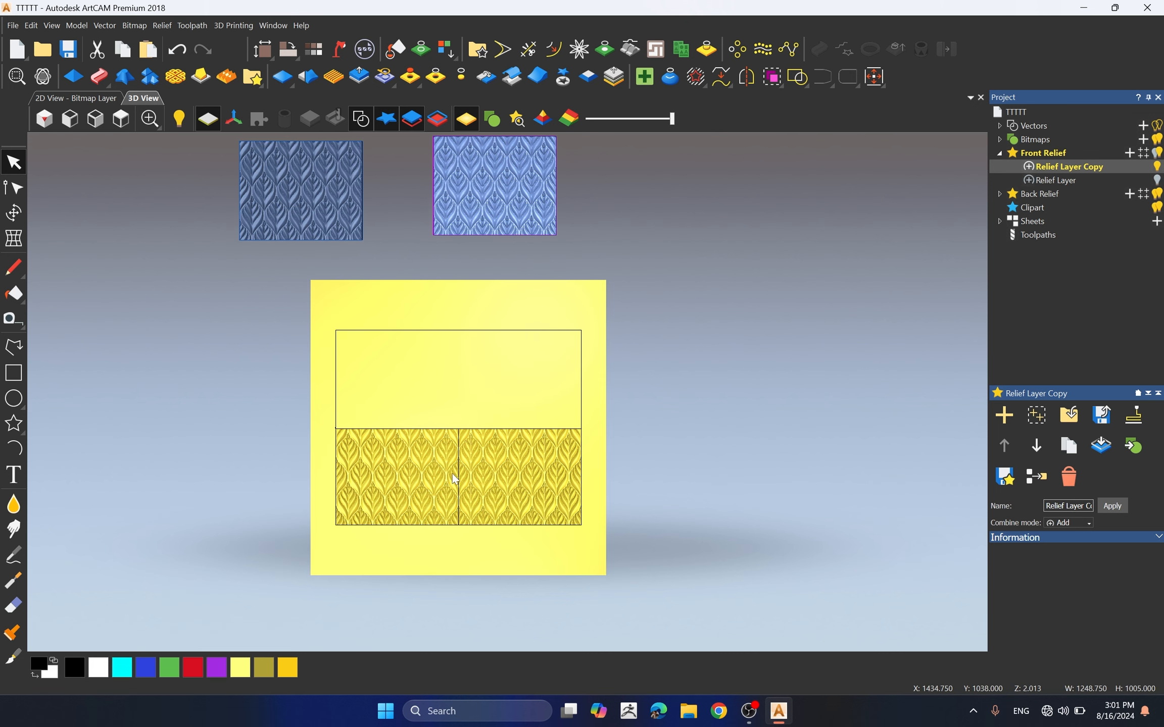
- Create relief clipart from the pattern's lower-left quarter and move it with its rectangle below the first piece, clear of the artwork
click(401, 429)
scroll(520, 403, down, 1)
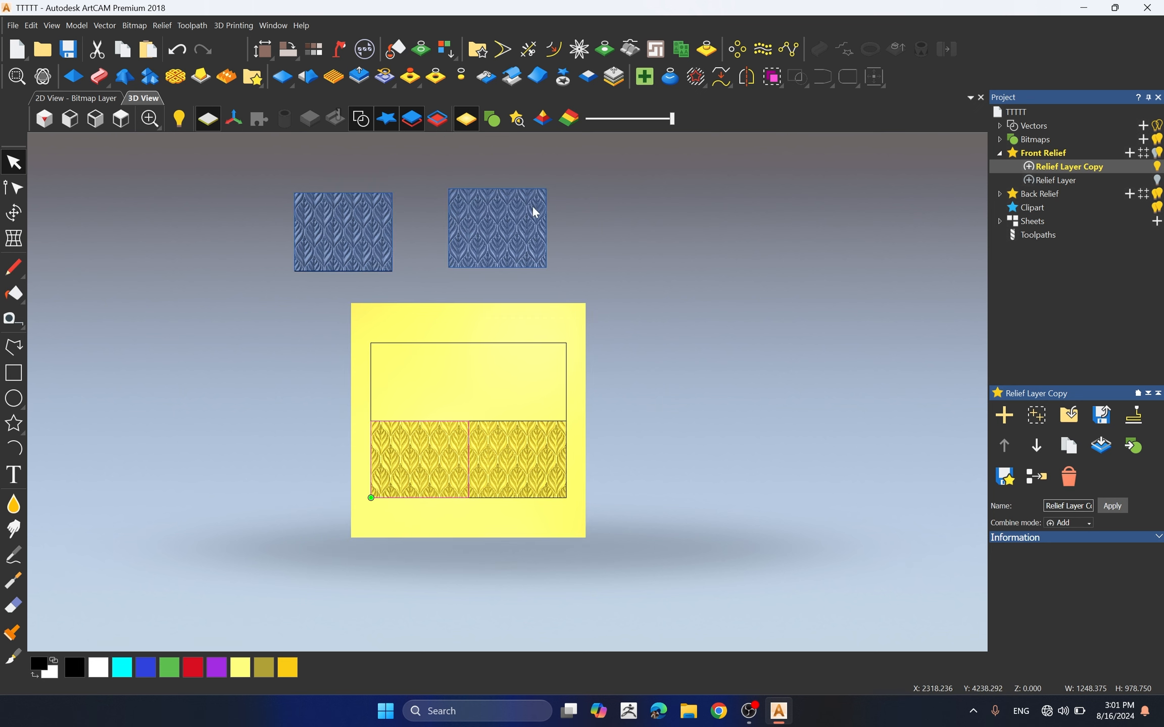
click(560, 81)
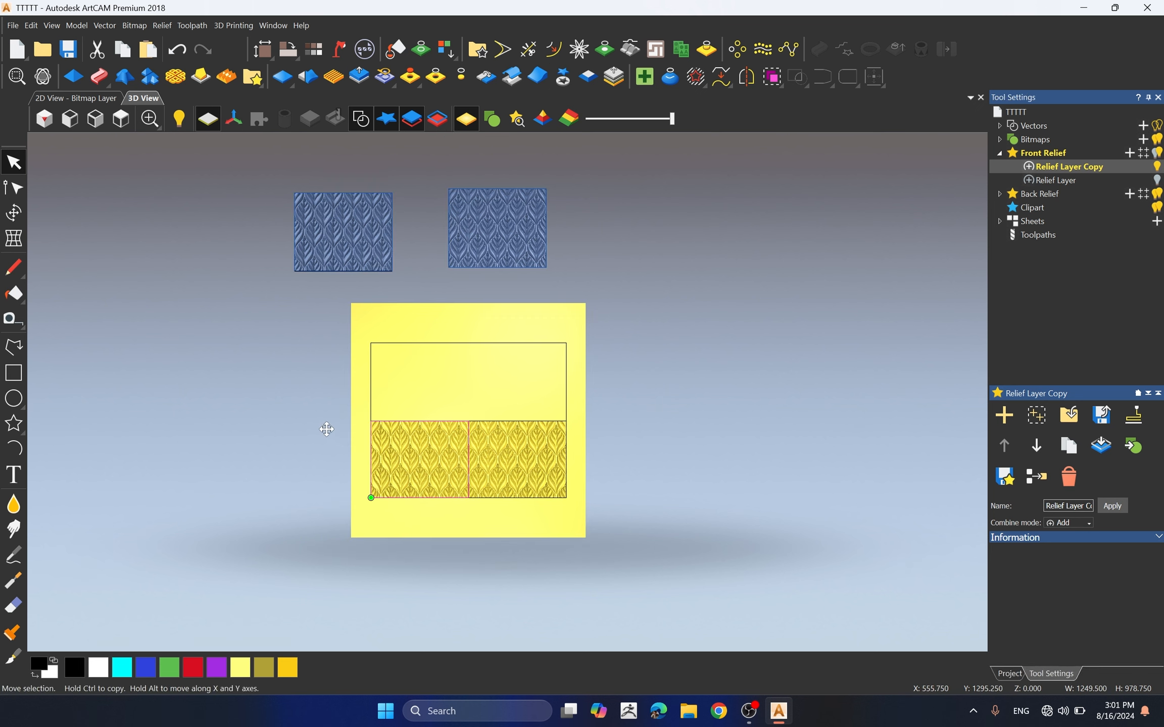
key(Escape)
drag(255, 366, 488, 551)
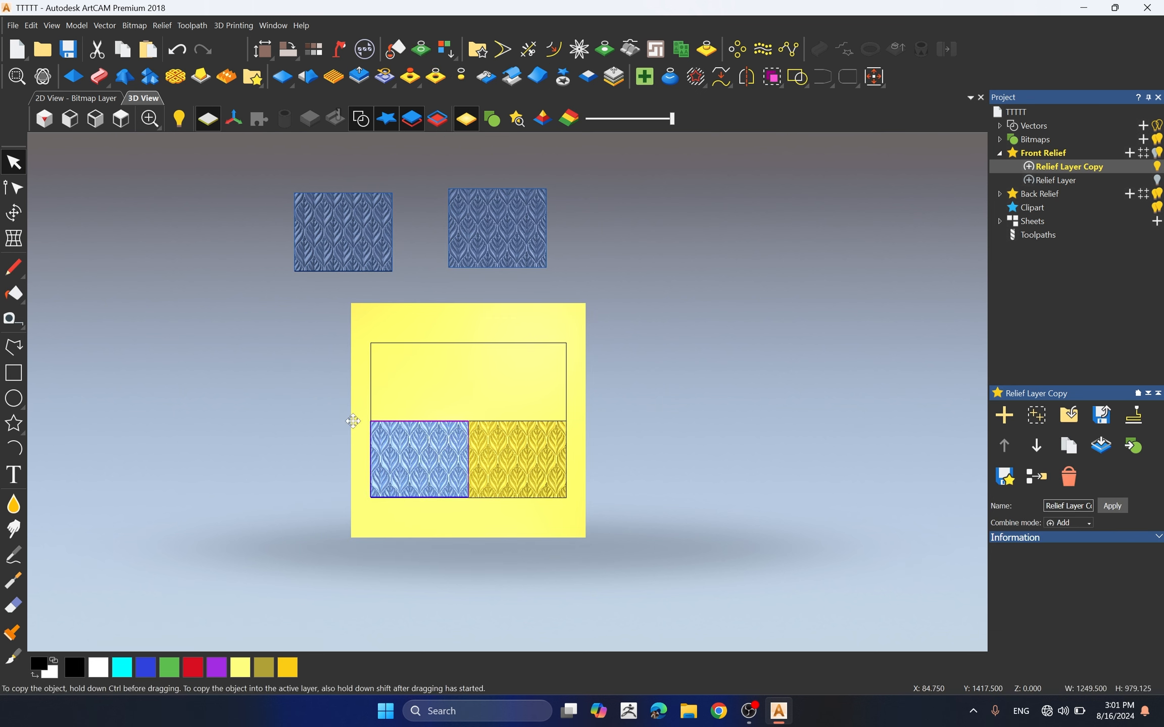
drag(450, 469, 373, 330)
scroll(522, 323, down, 1)
drag(510, 303, 509, 245)
click(502, 285)
- Create relief clipart from the lower-right quarter and move it with its rectangle off the artwork, below the upper-right piece
scroll(470, 303, up, 2)
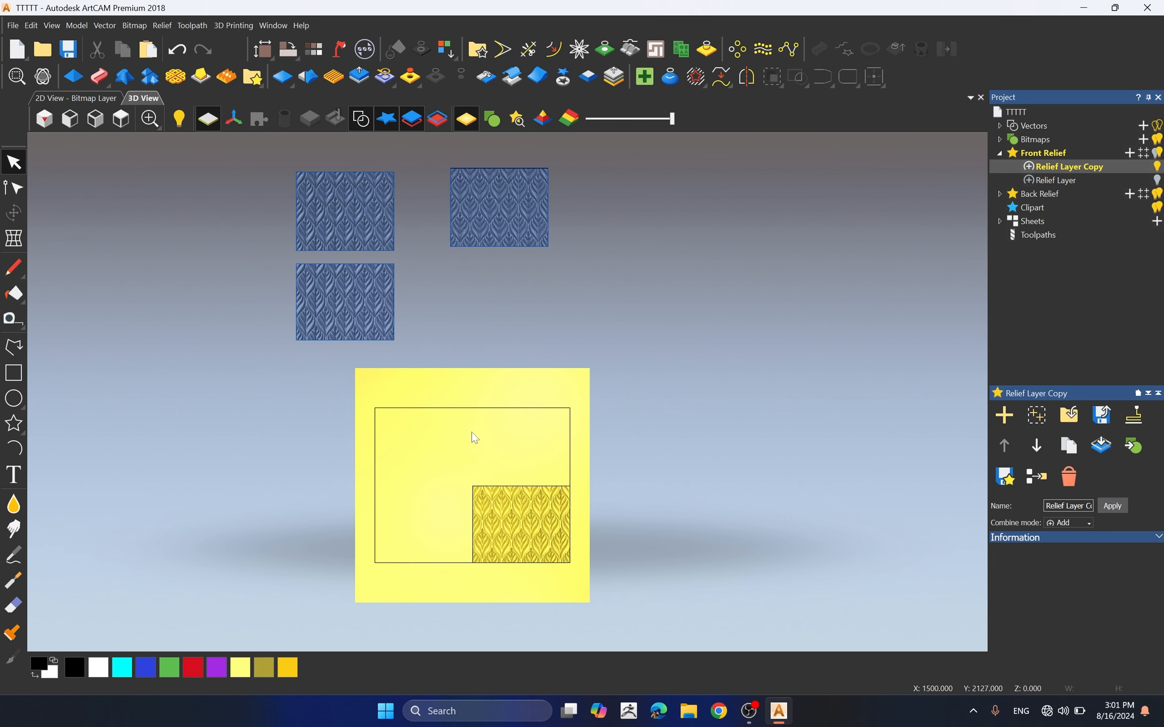
scroll(601, 525, down, 2)
scroll(601, 525, up, 3)
click(468, 381)
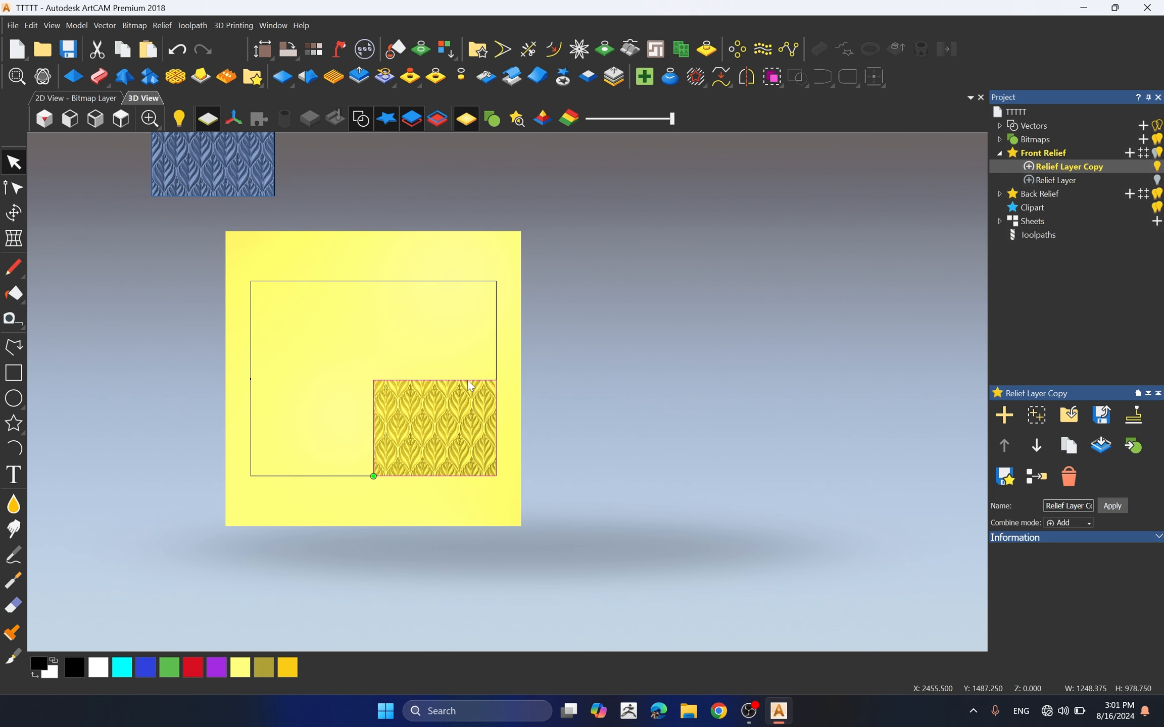
click(553, 80)
click(637, 389)
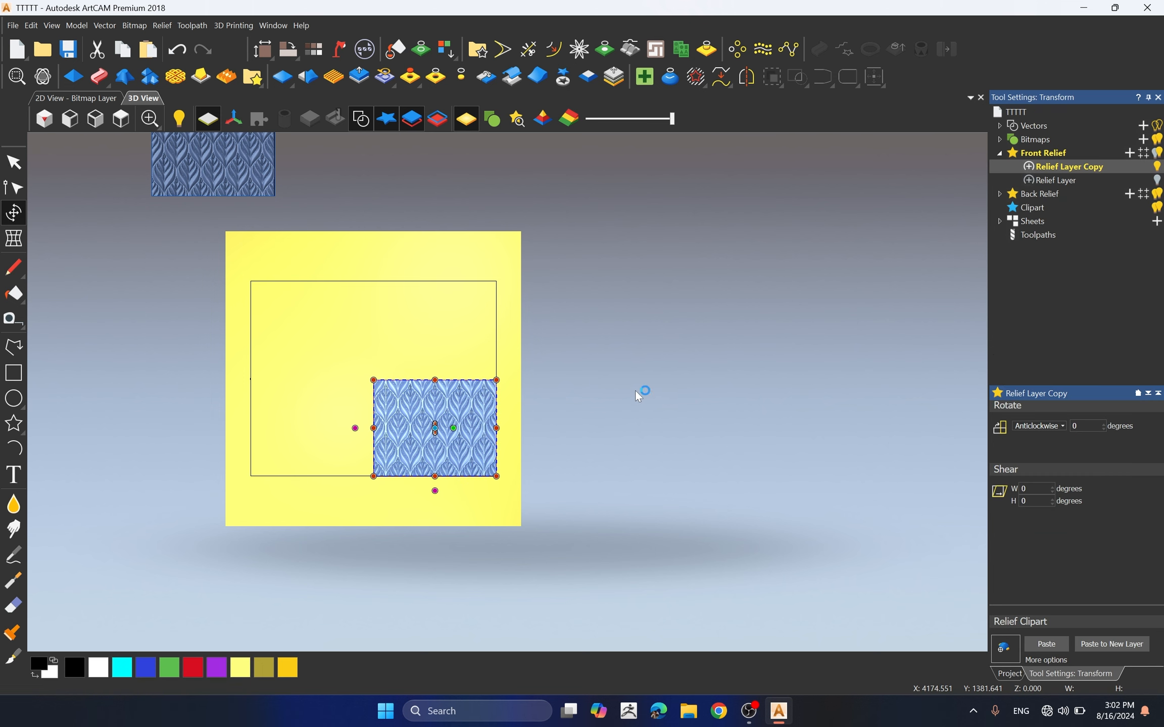
scroll(505, 404, down, 2)
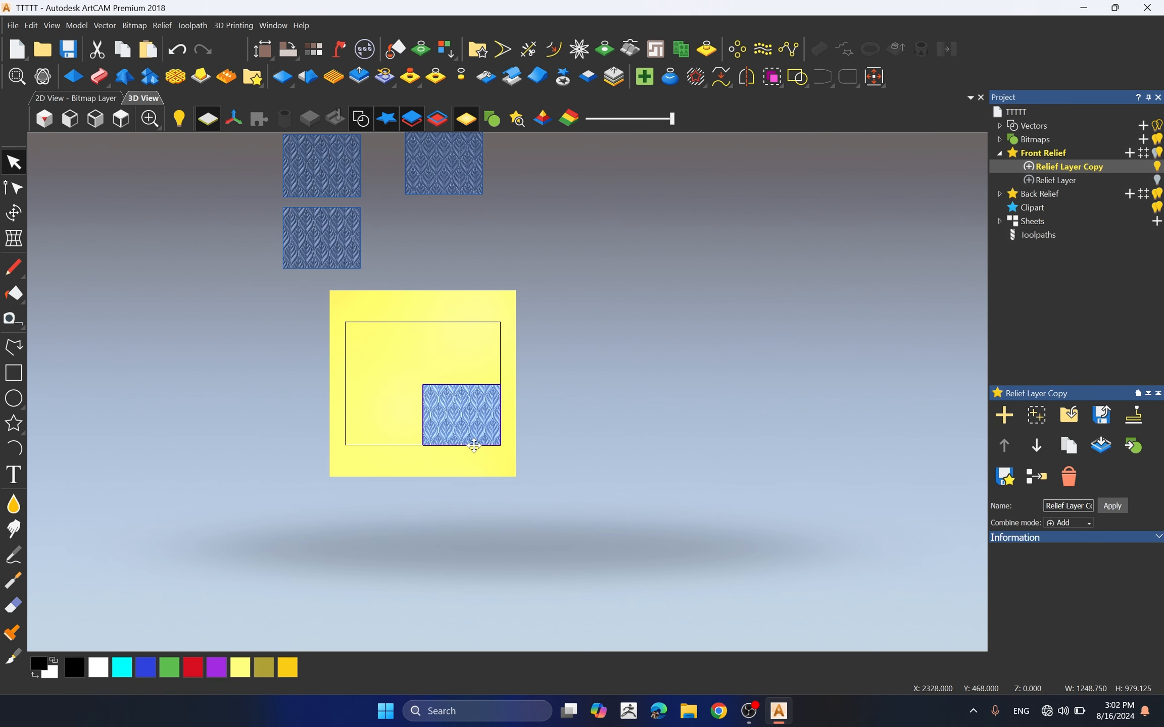
drag(471, 440, 452, 261)
click(617, 345)
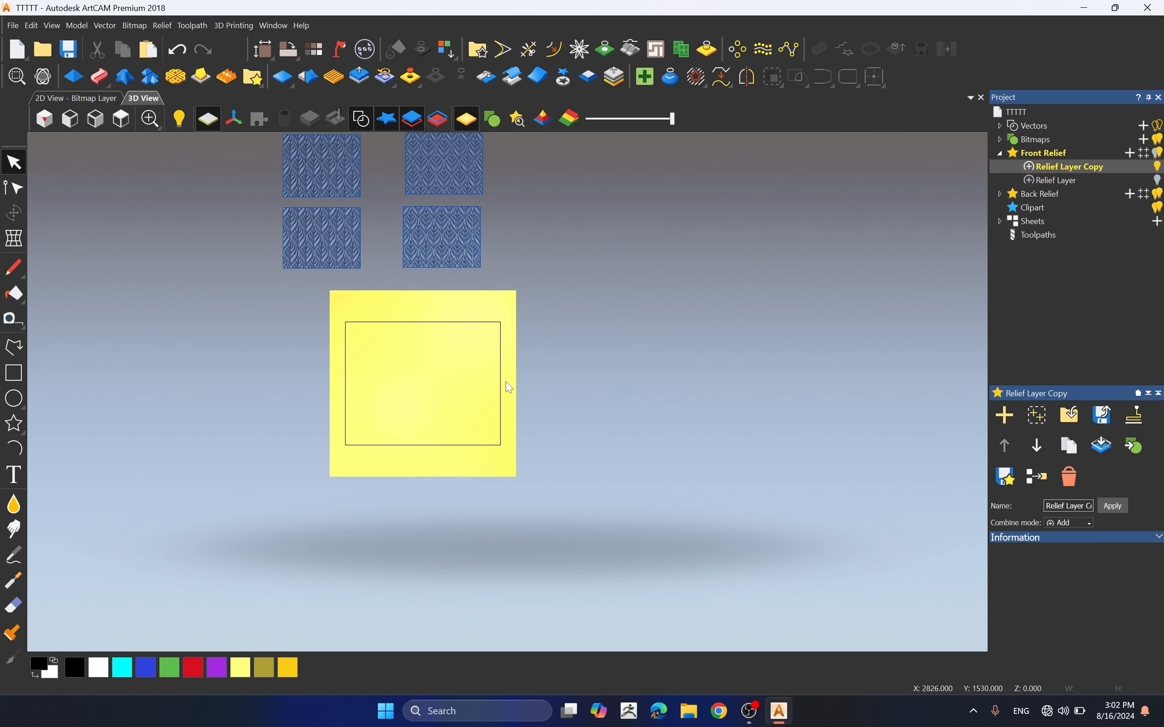
- Delete the remaining pattern outline and create a new rectangle 2400 mm wide and 1200 mm high on the artwork
click(478, 431)
key(Delete)
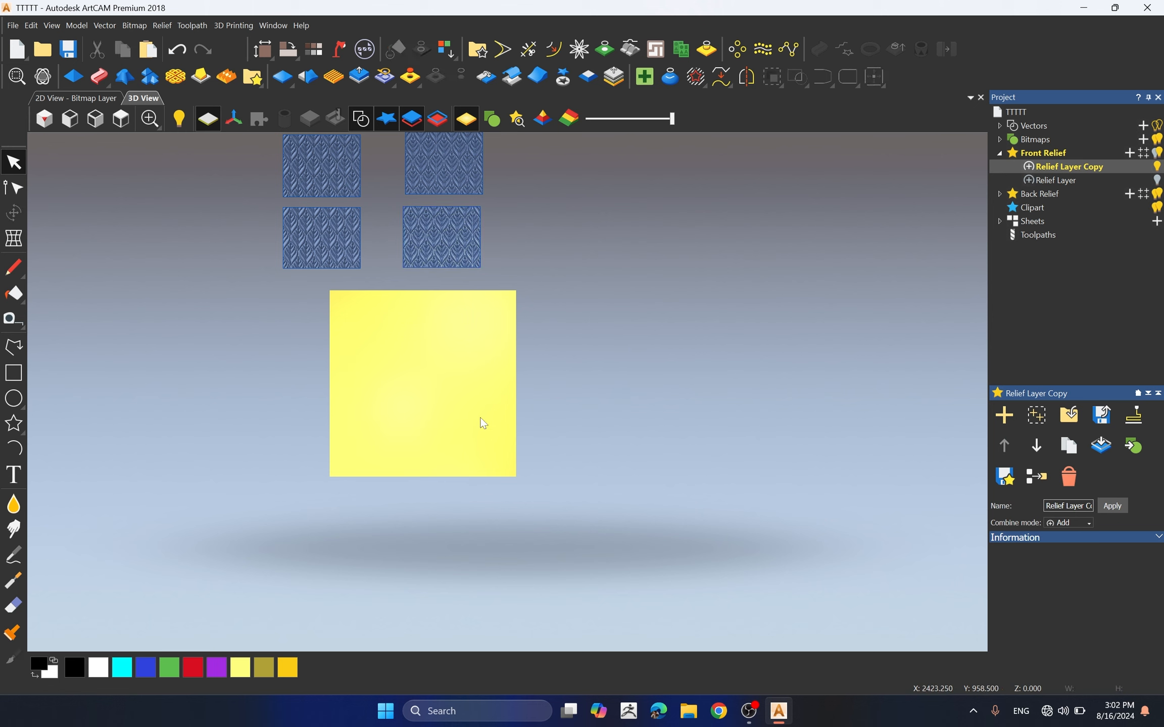
click(13, 373)
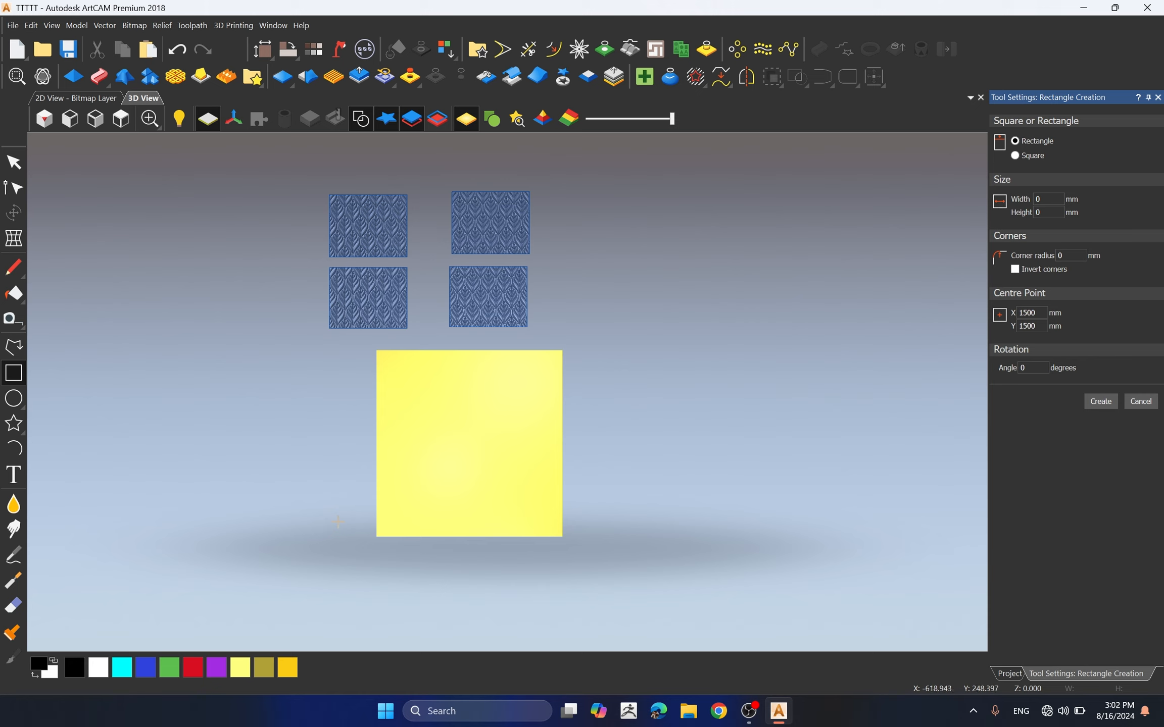
drag(344, 550, 537, 445)
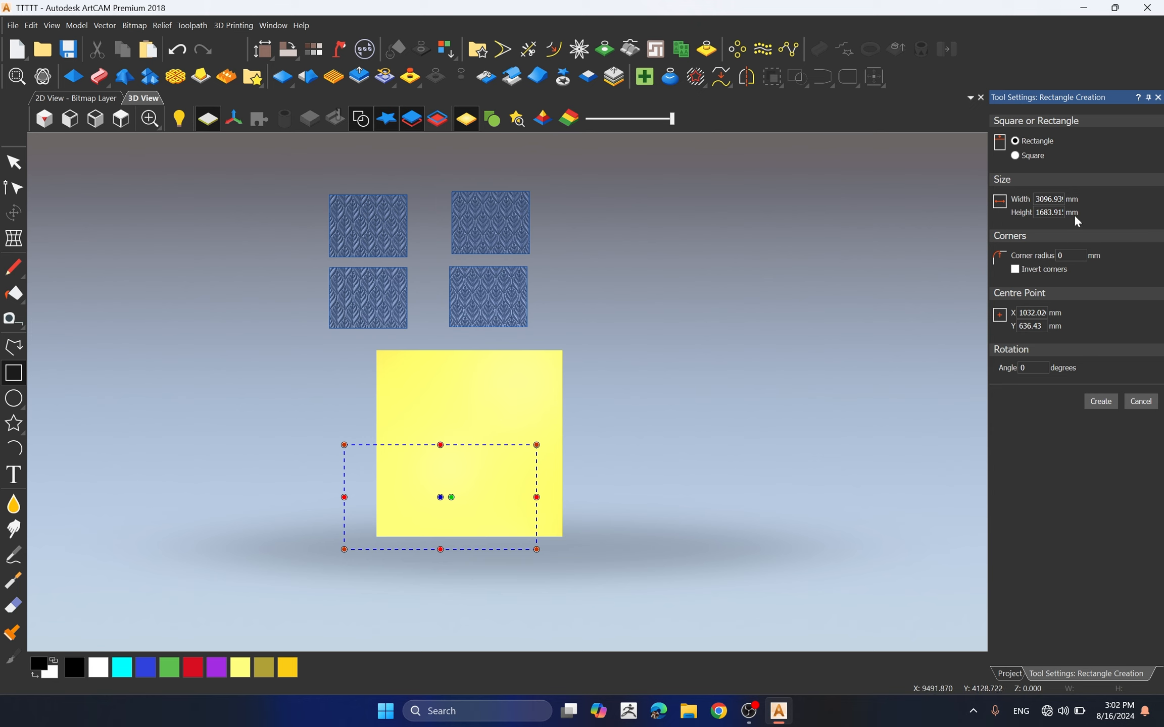
key(Tab)
key(BackSpace)
text(1200)
key(shift+Tab)
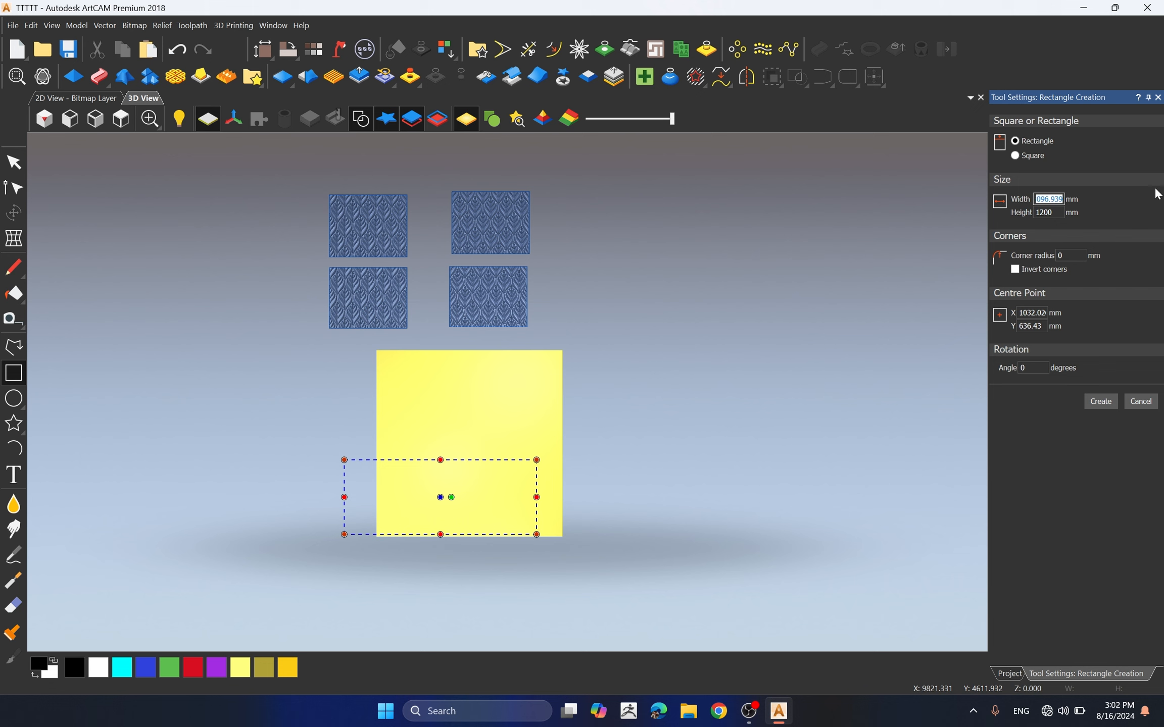
key(BackSpace)
text(2400)
key(Return)
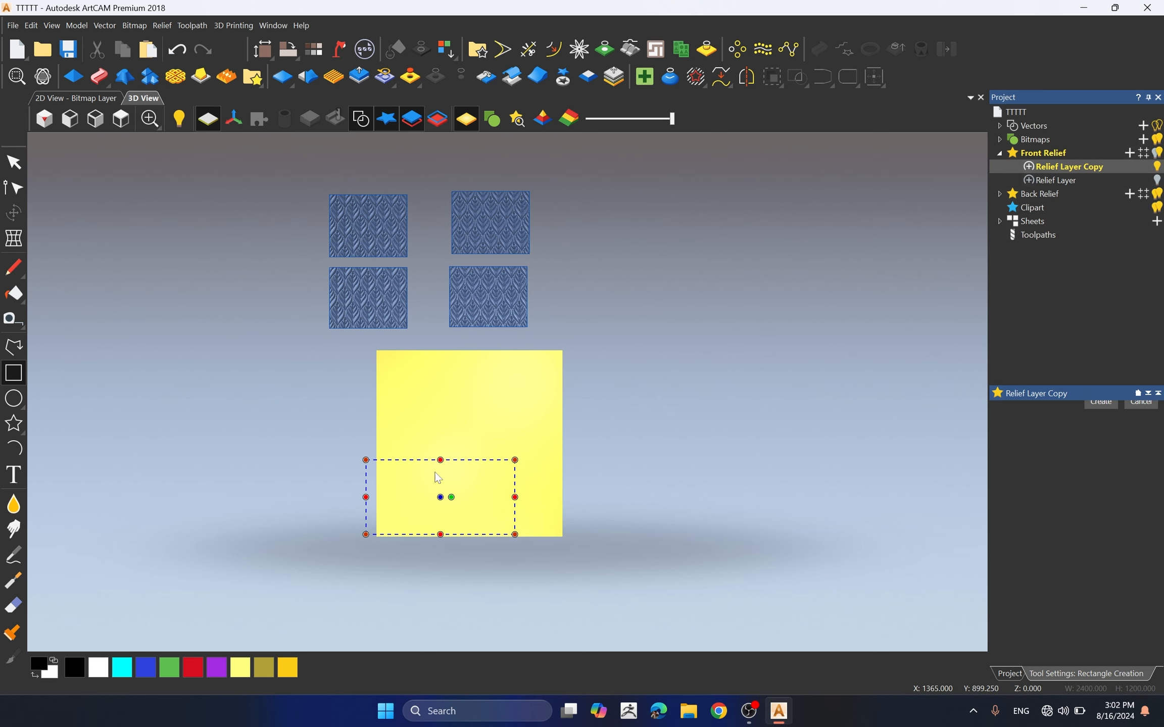
- Move the 2400 x 1200 mm rectangle so its lower-left corner sits on the artwork's lower-left corner, and deselect it
scroll(381, 559, up, 2)
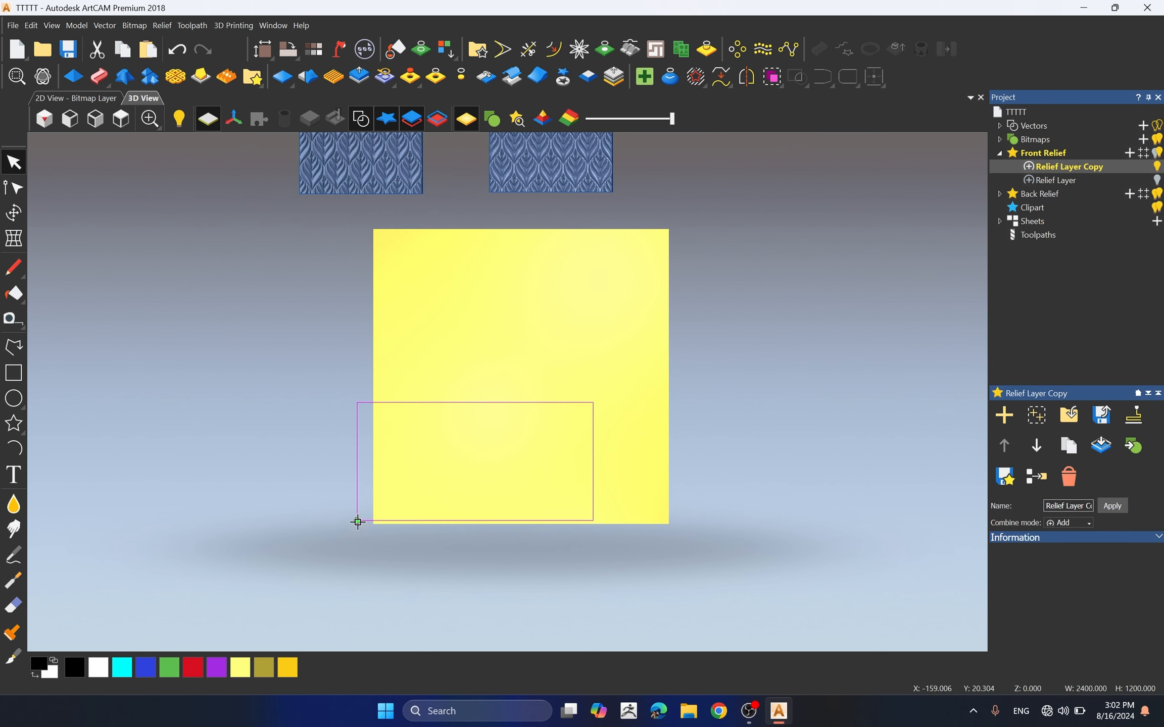
mouse_move(357, 526)
mouse_down()
mouse_move(398, 495)
mouse_move(373, 524)
mouse_up()
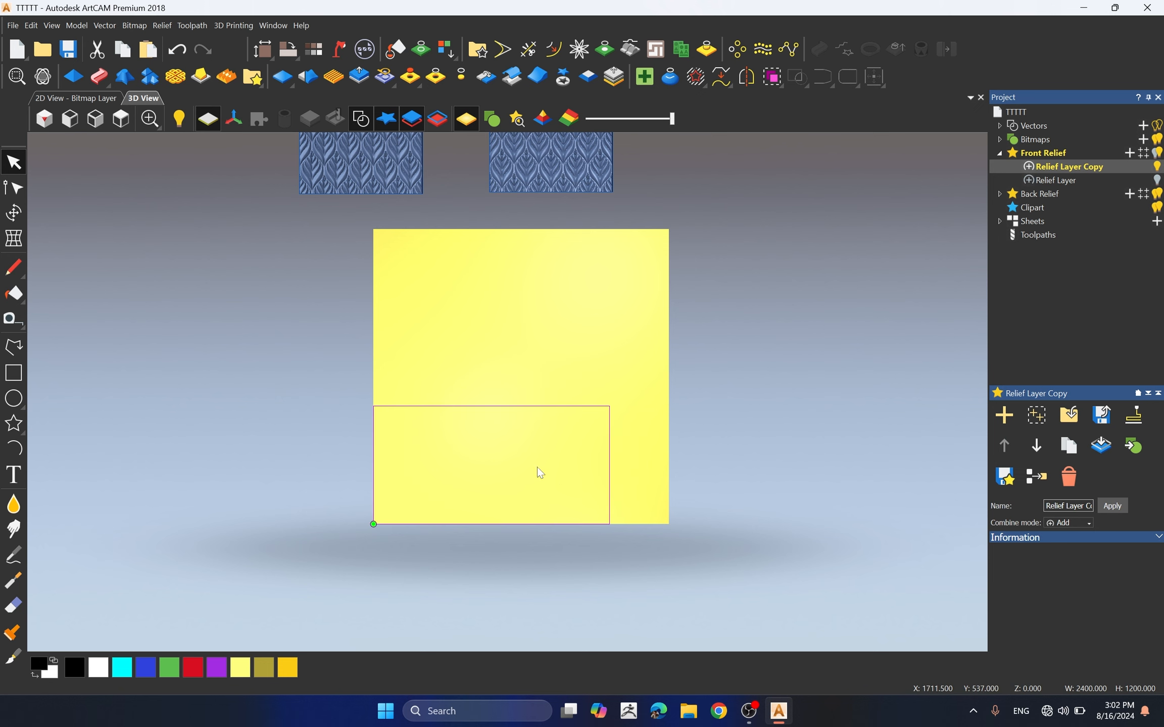
scroll(537, 470, down, 3)
scroll(501, 439, up, 2)
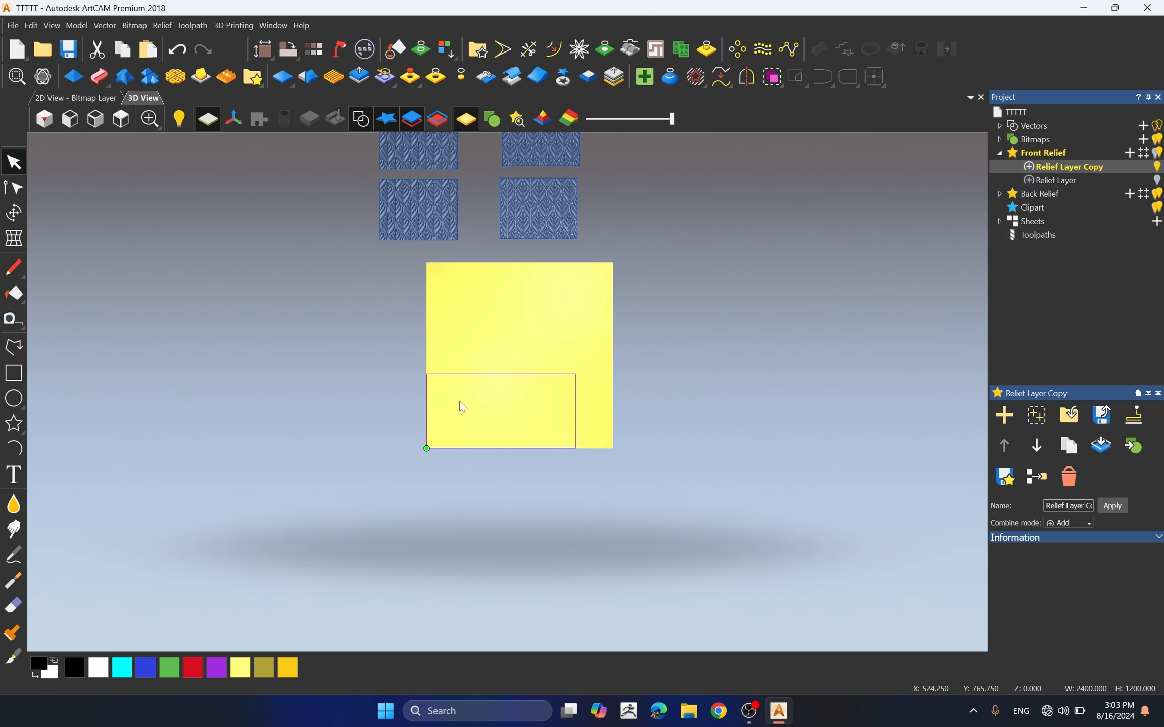
click(707, 407)
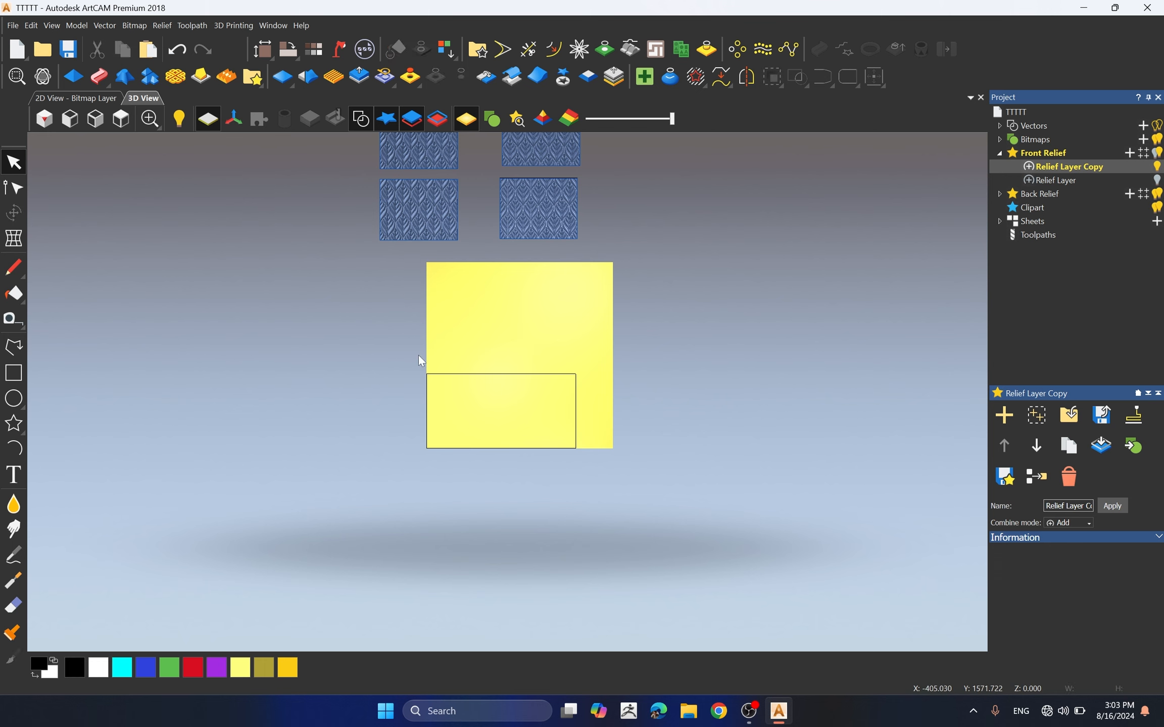
- Move the lower-left quarter's clipart with its rectangle into the left half of the 2400 x 1200 mm rectangle
middle_drag(418, 355, 348, 369)
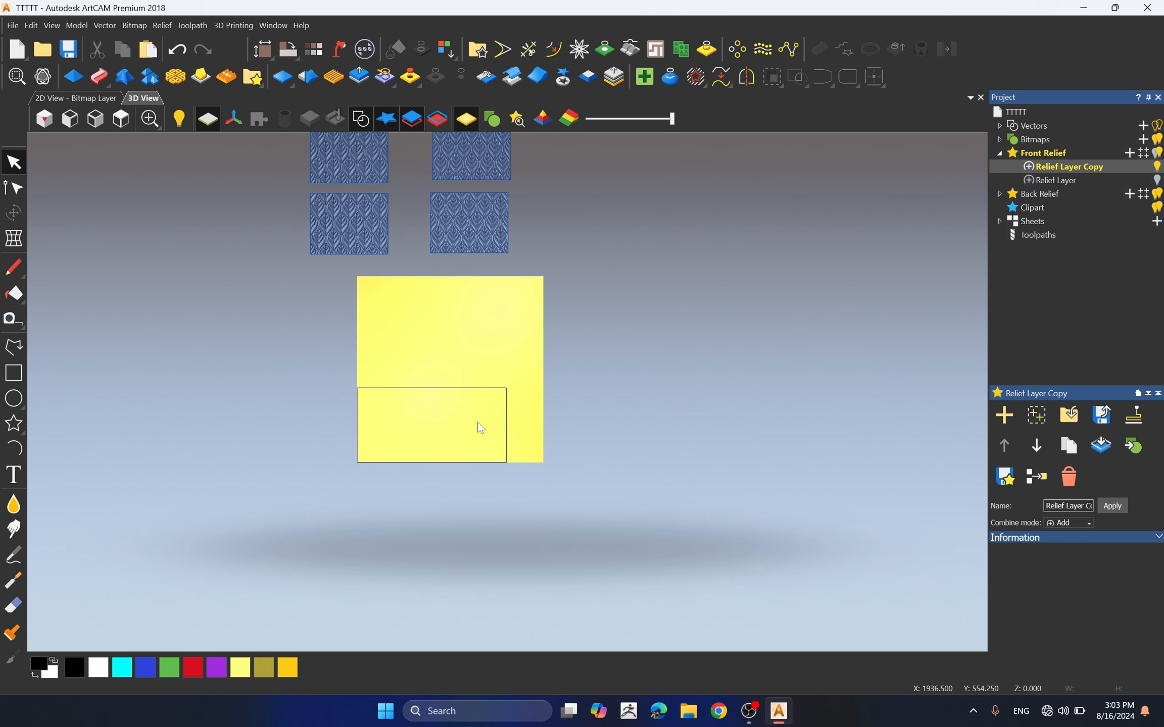
drag(300, 192, 399, 442)
scroll(399, 442, up, 2)
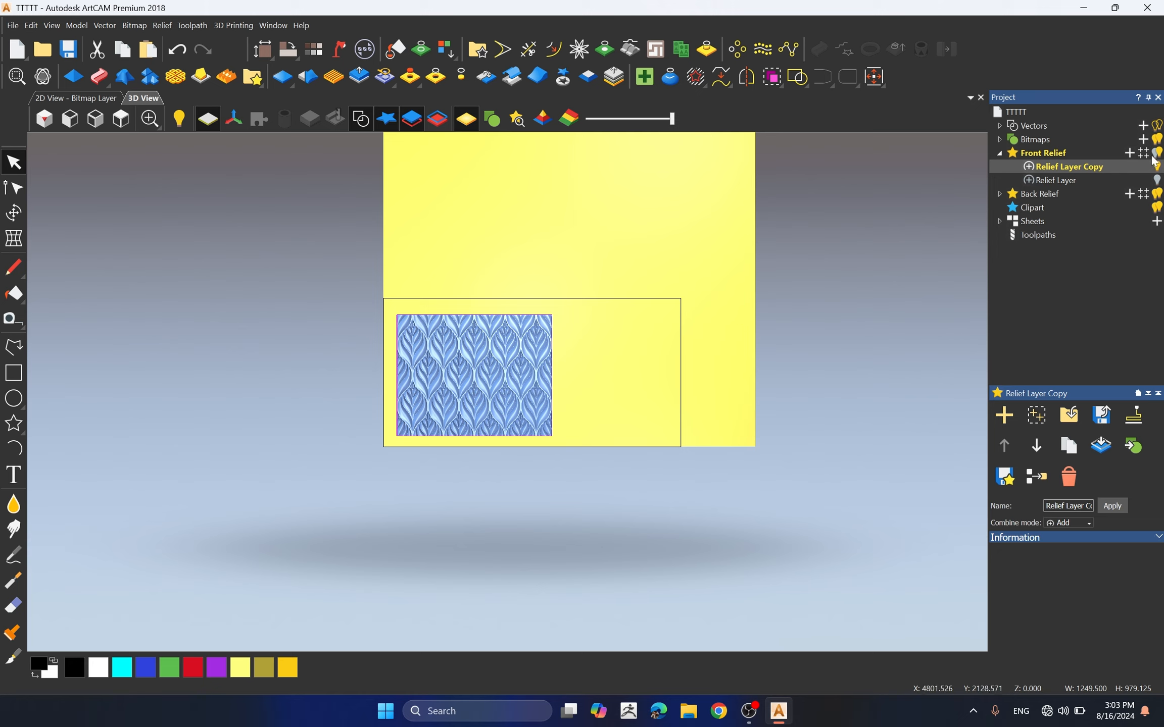
- Add a new front relief layer named 1
click(1128, 155)
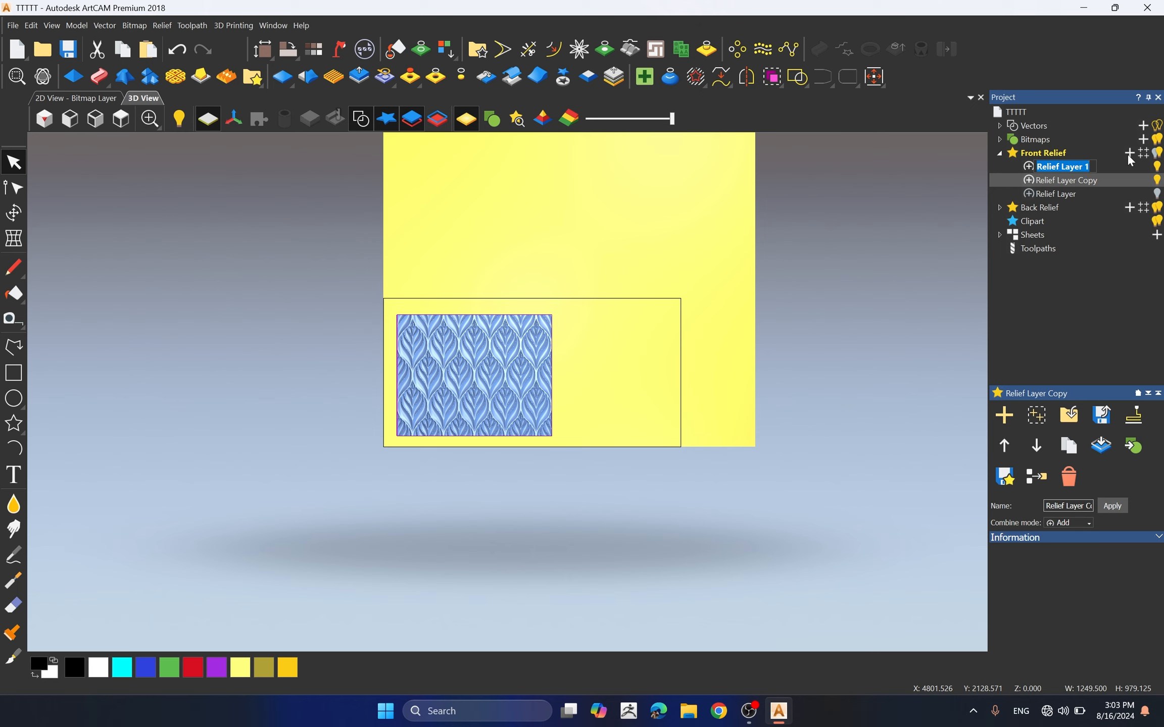
text(1)
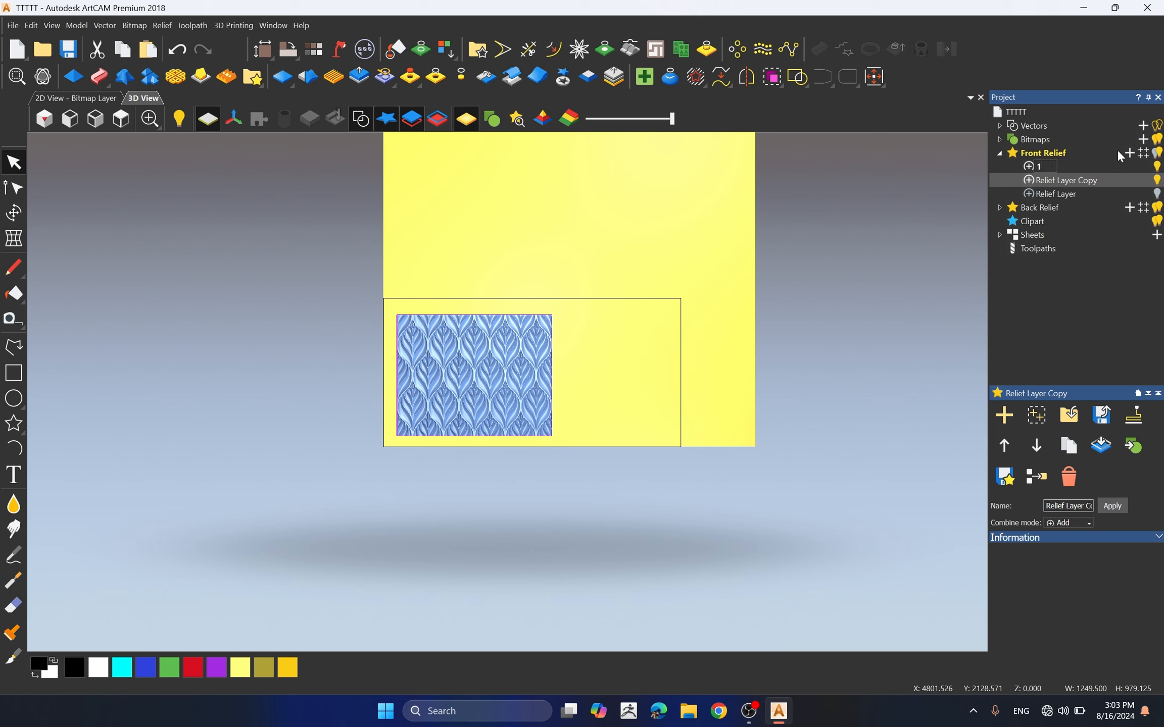
key(Return)
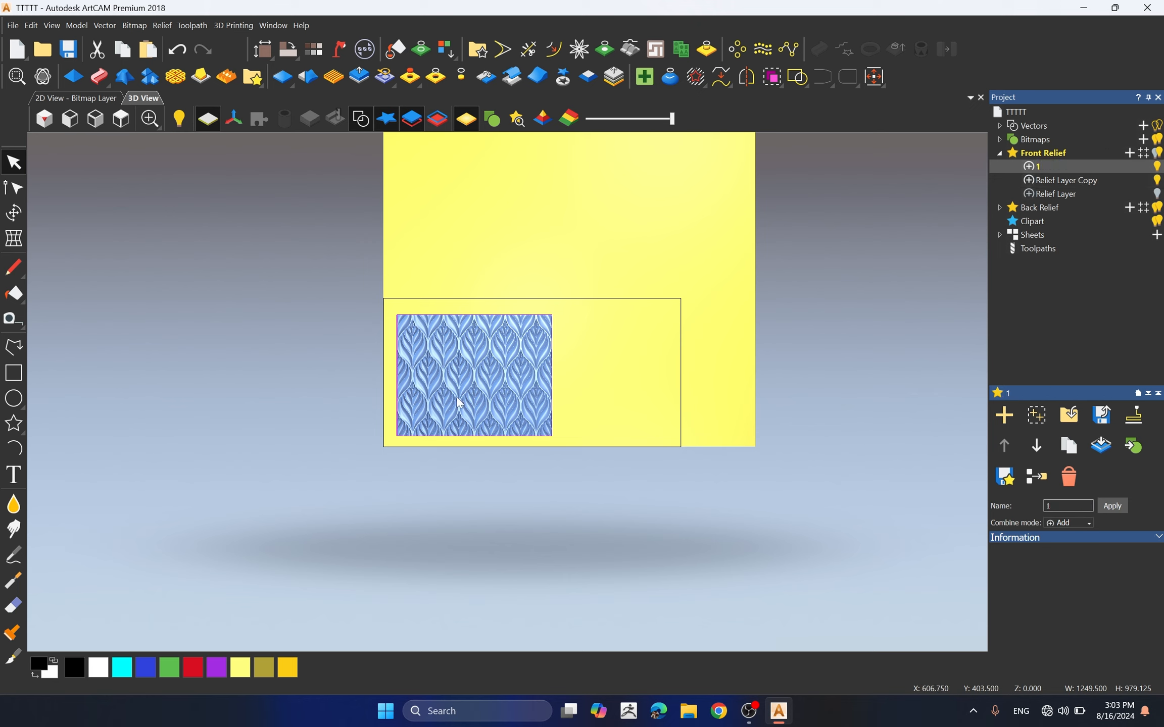
- Paste the leaf-pattern clipart quarter inside the 2400 x 1200 mm rectangle into relief layer 1
scroll(576, 377, down, 2)
click(577, 377)
drag(593, 356, 505, 401)
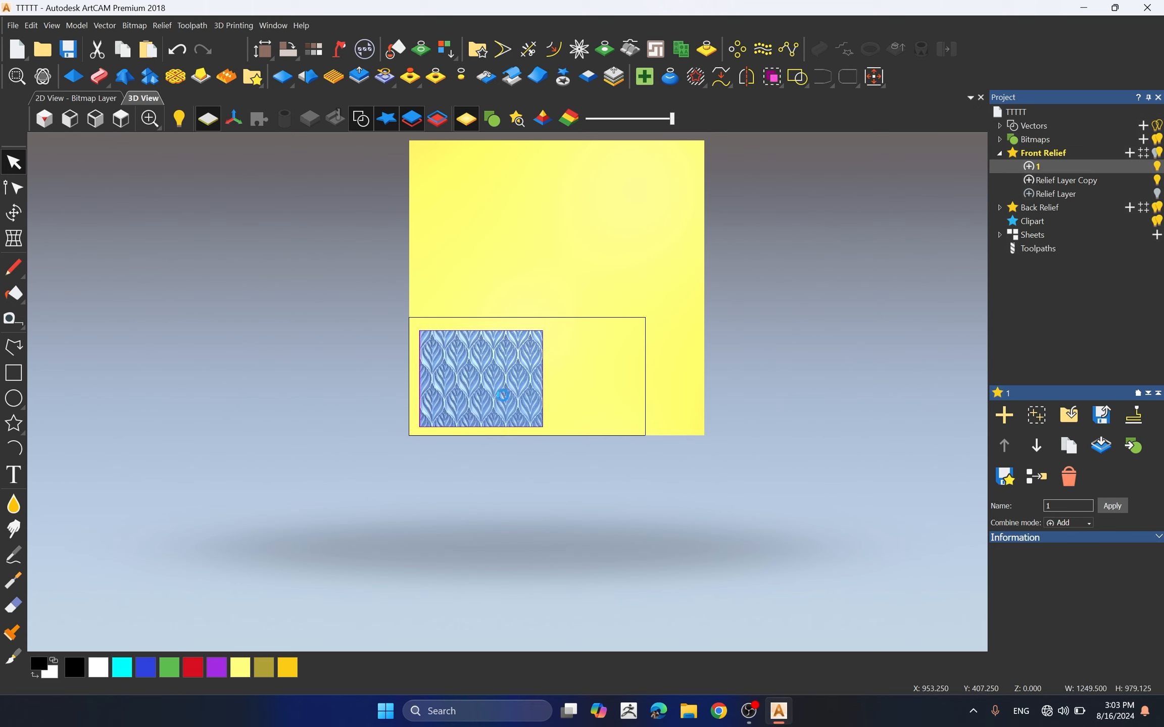
scroll(404, 446, up, 2)
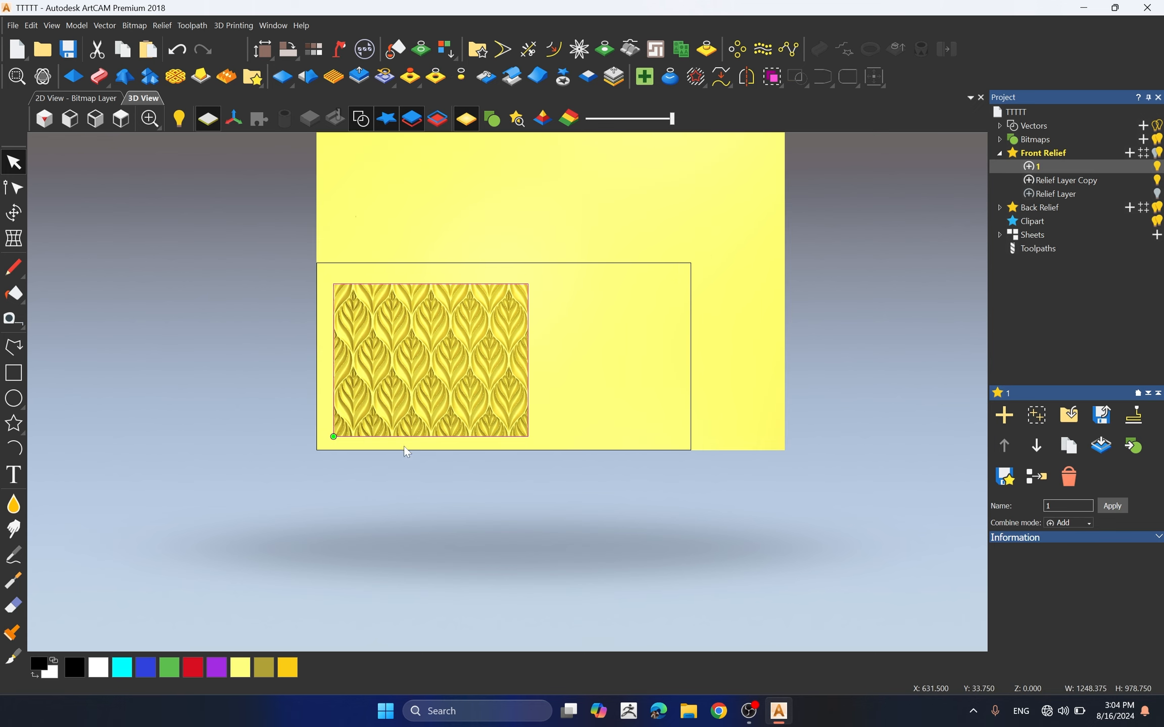
scroll(602, 371, down, 4)
scroll(541, 367, up, 2)
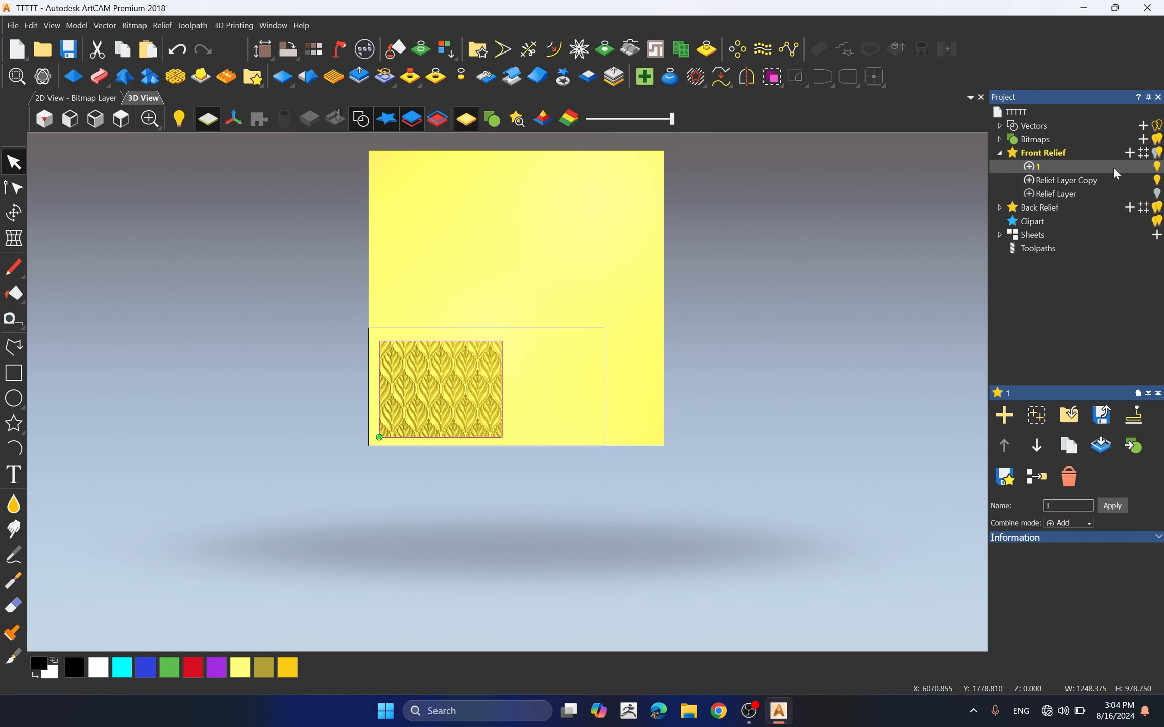
- Hide relief layer 1 and add a new front relief layer named 2
click(1157, 167)
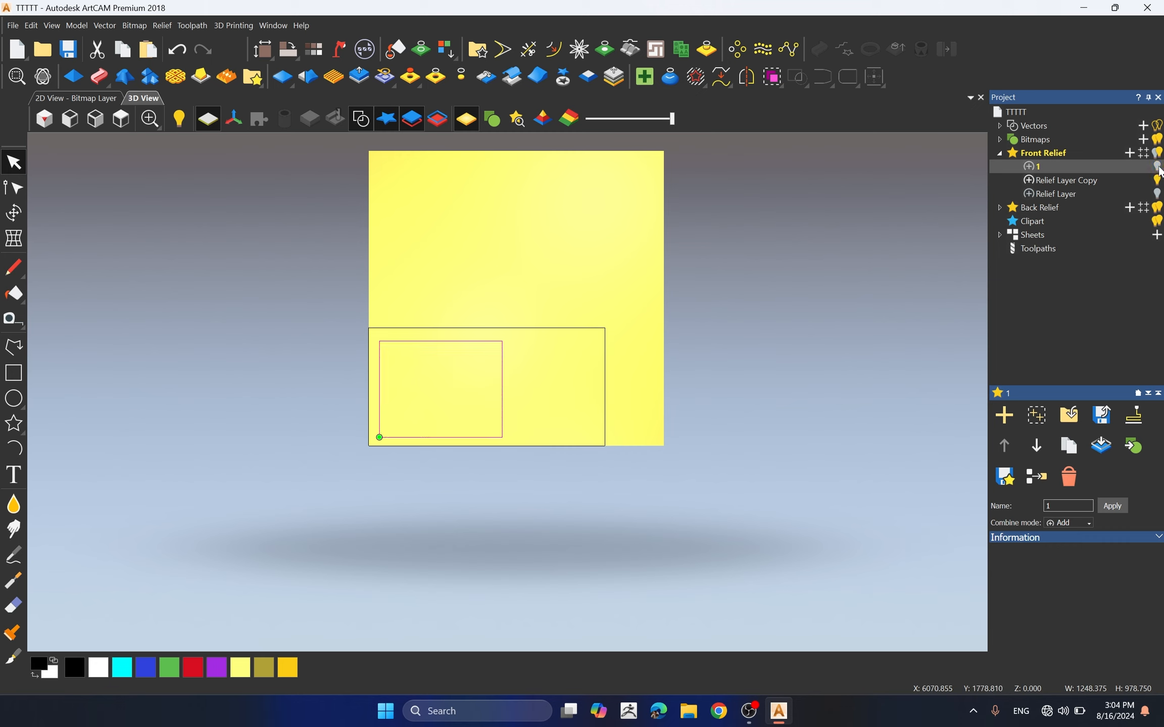
click(1095, 153)
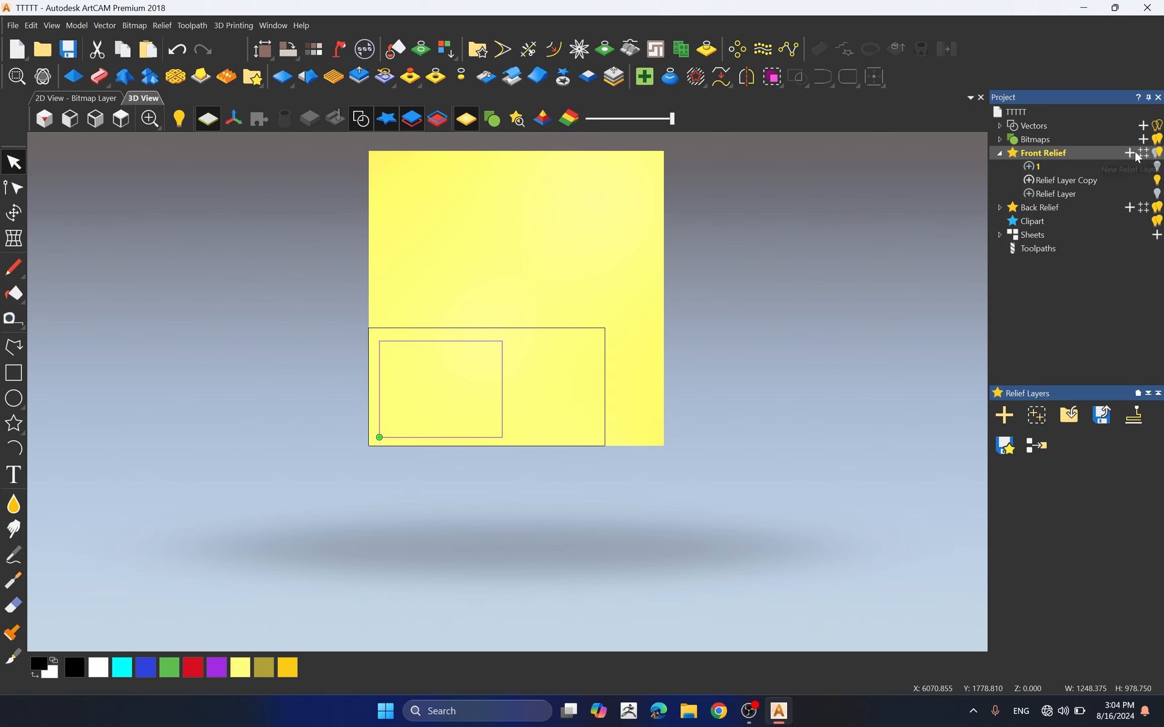
click(1129, 153)
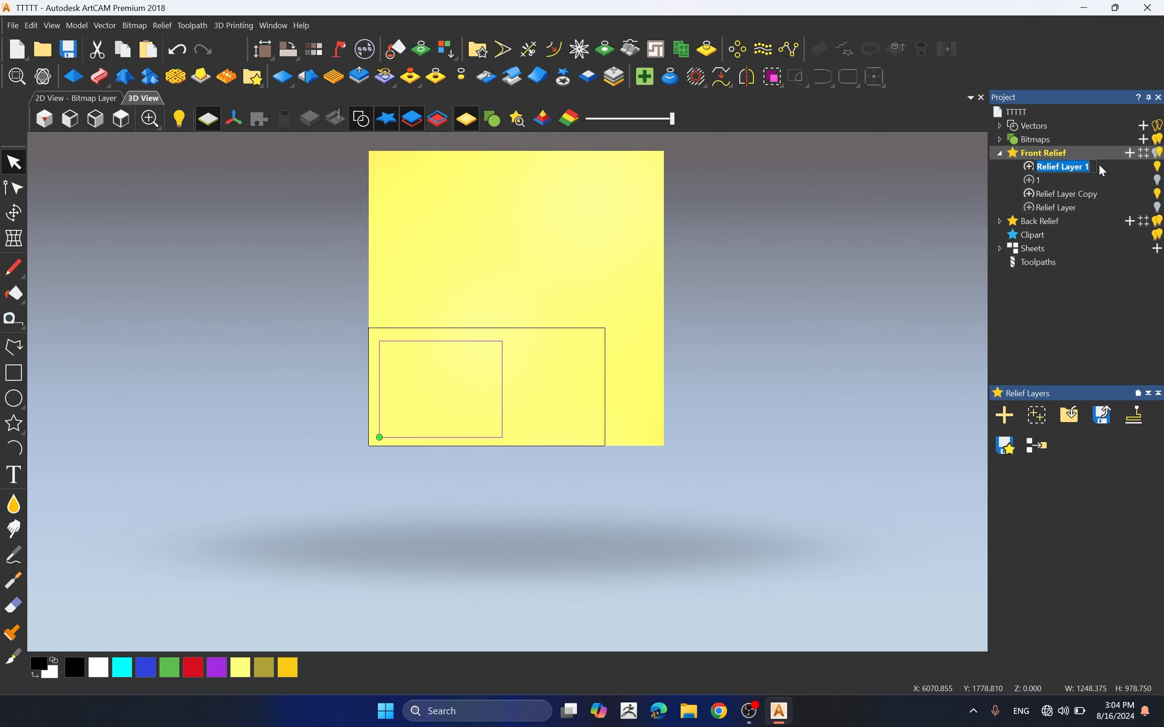
text(2)
click(1061, 166)
click(486, 390)
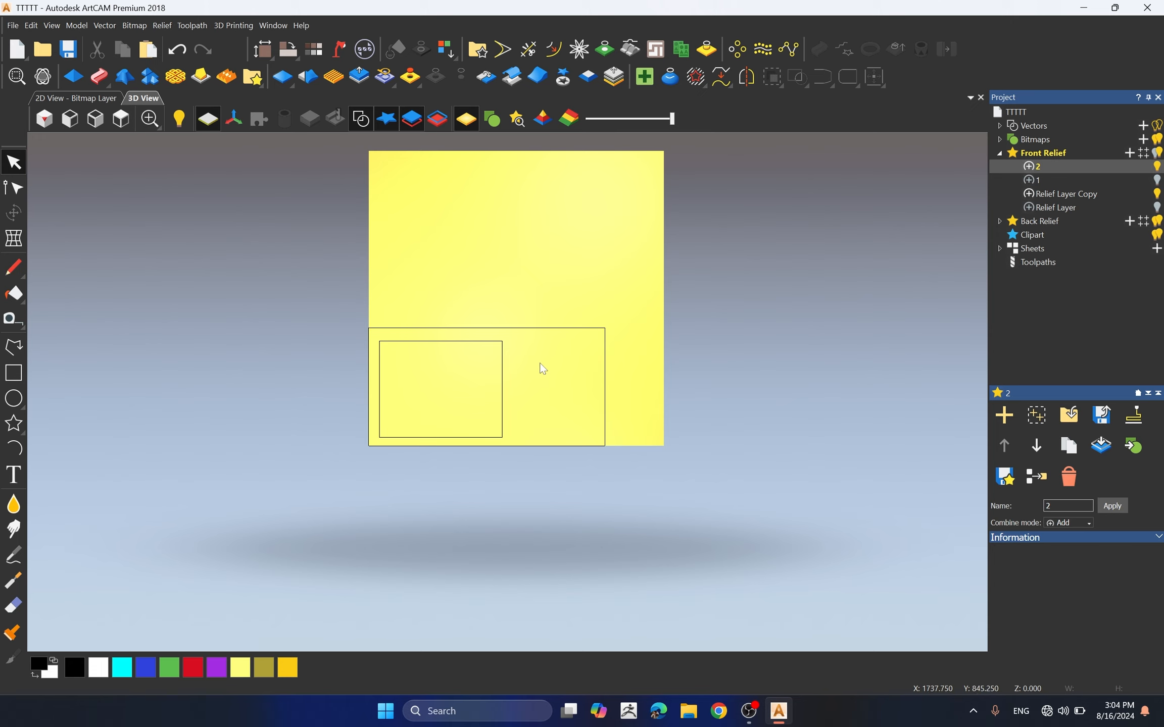
click(1000, 126)
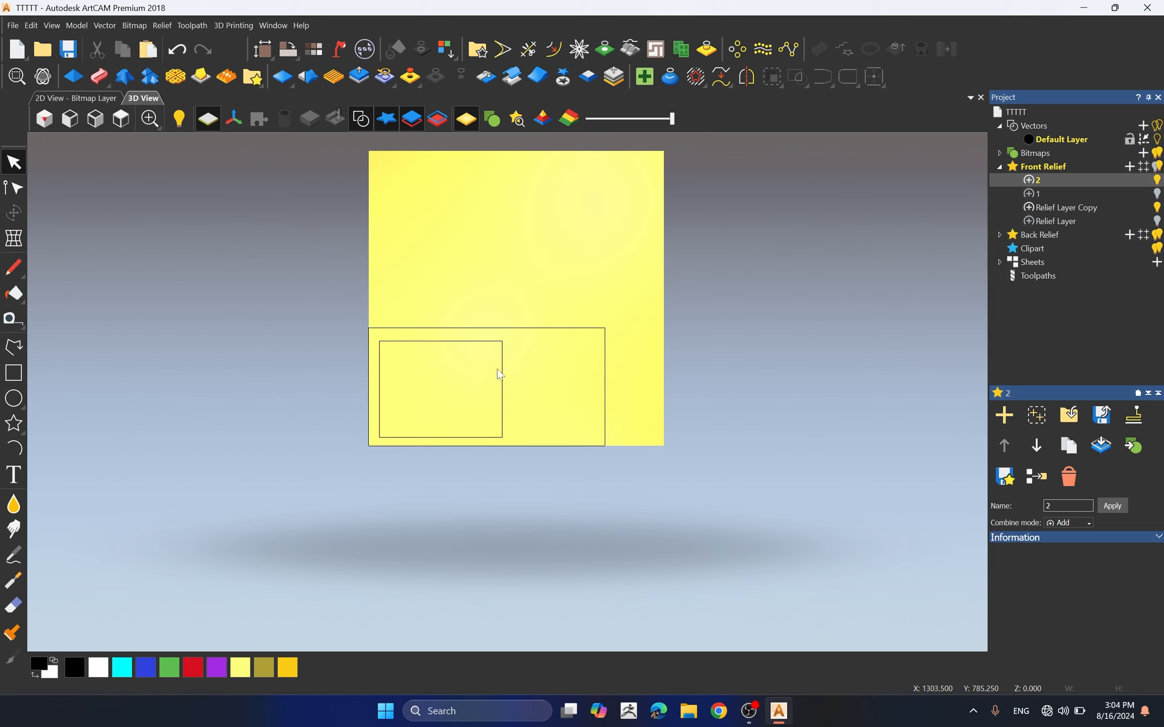
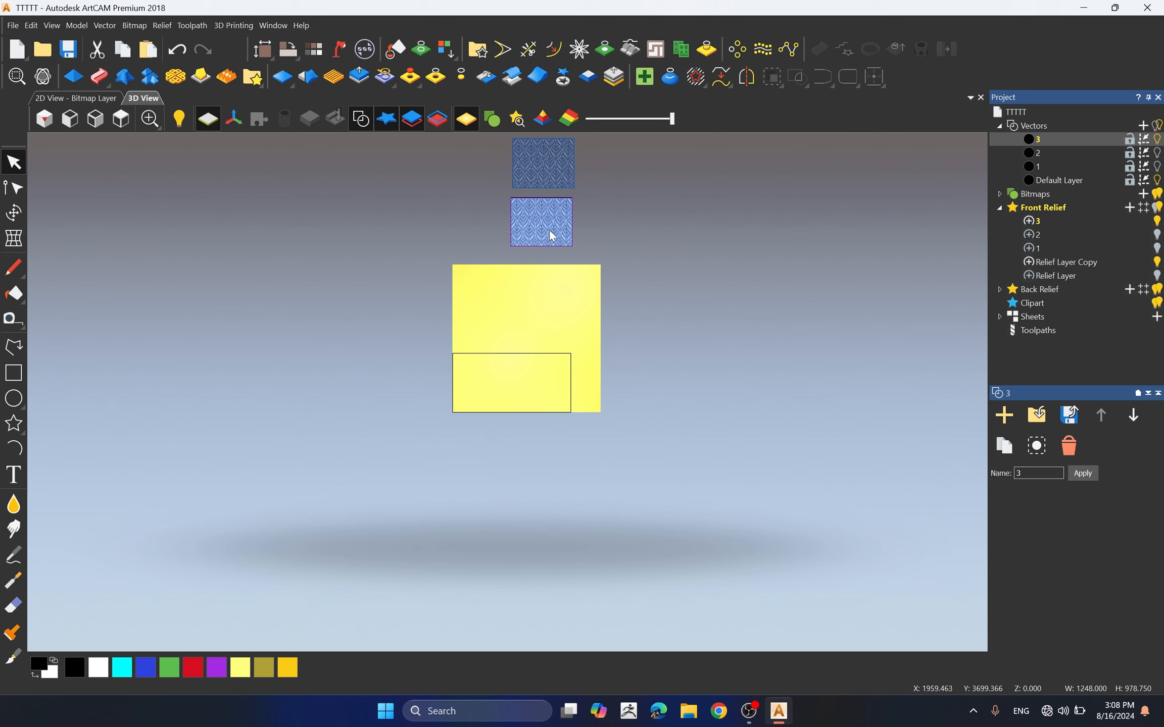
drag(550, 231, 499, 382)
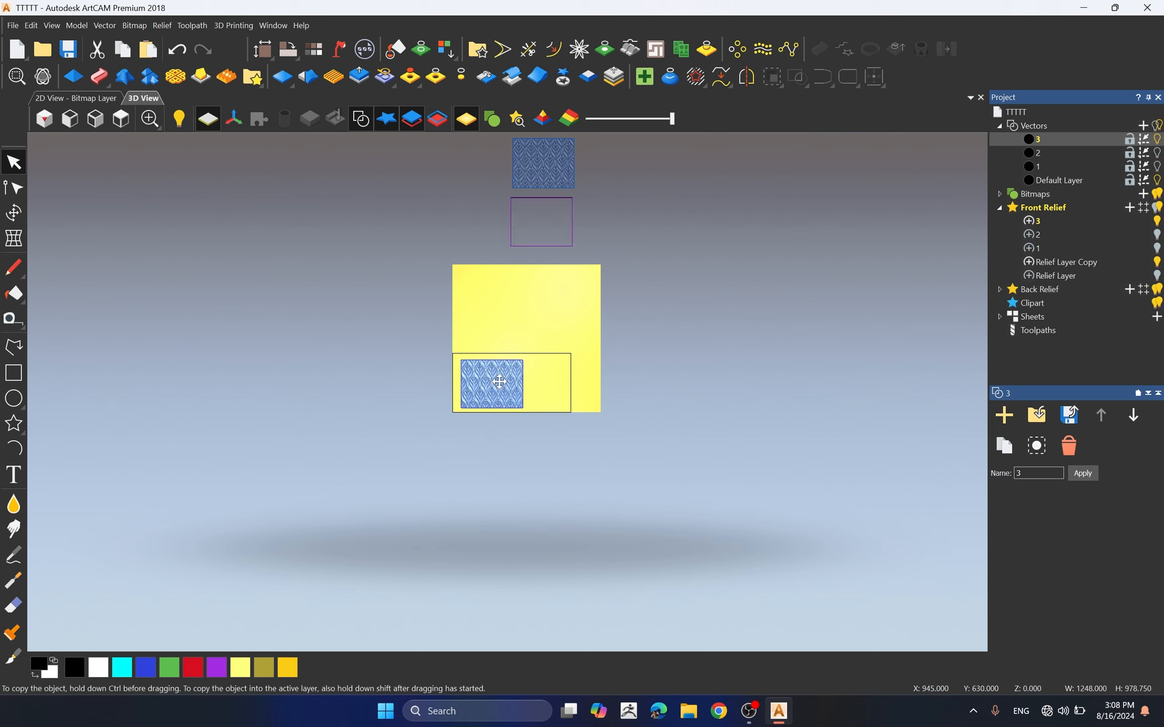
scroll(500, 382, up, 3)
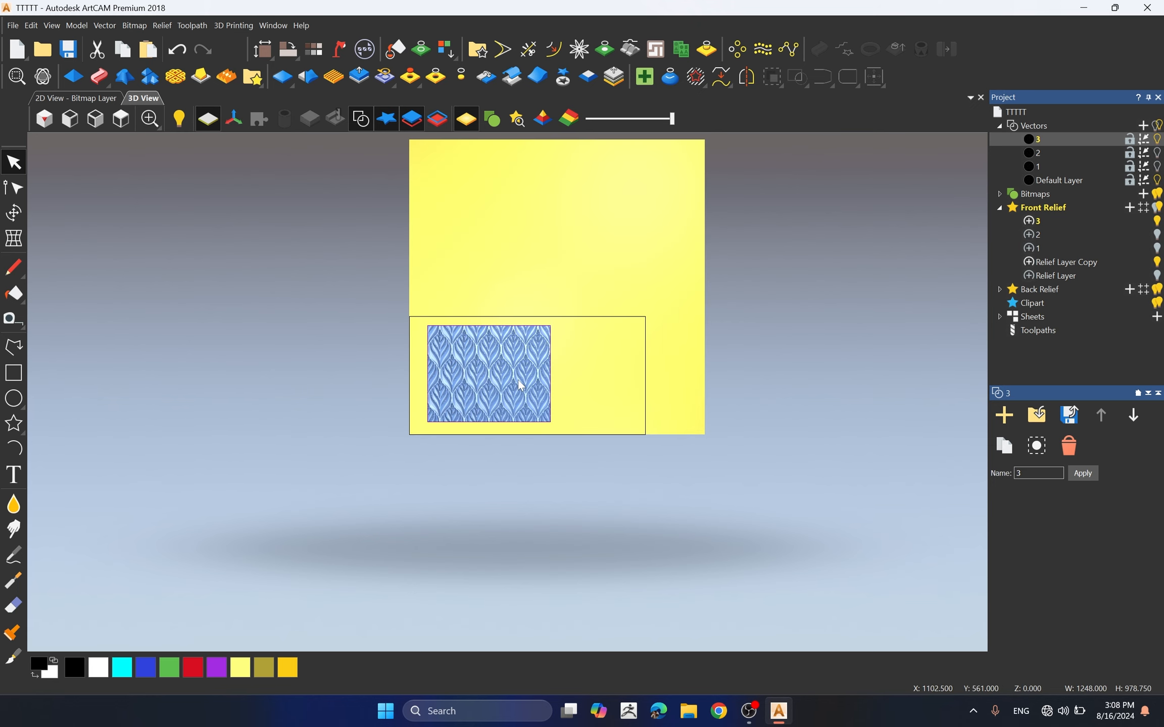
key(Return)
scroll(486, 397, down, 2)
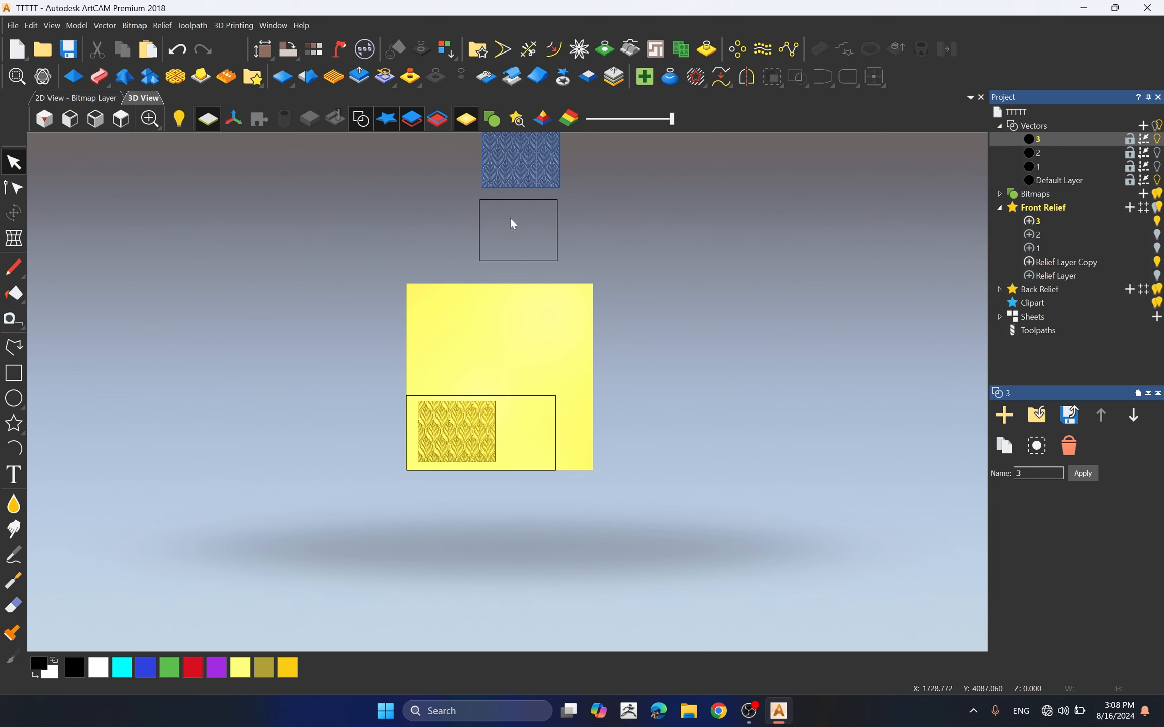
key(ctrl+z)
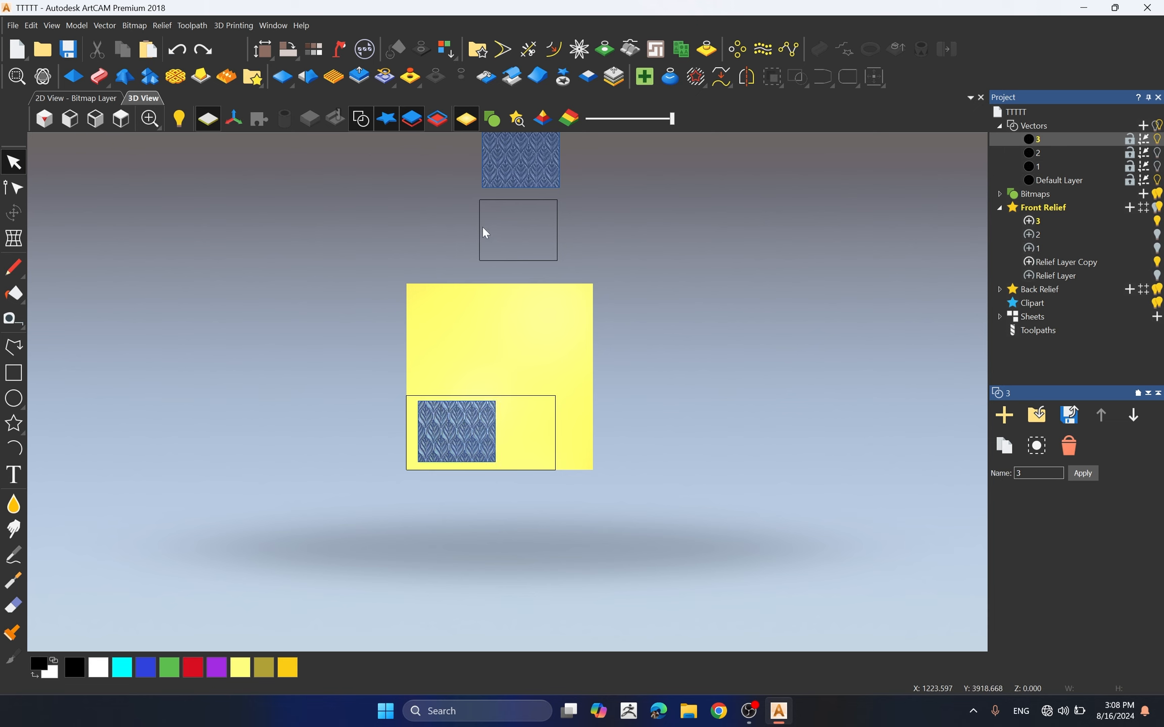
key(ctrl+z)
- Move the nearer clipart above the artwork, with its rectangle, into the sheet rectangle's left half and paste it into relief layer 3
drag(468, 193, 595, 287)
drag(538, 238, 472, 435)
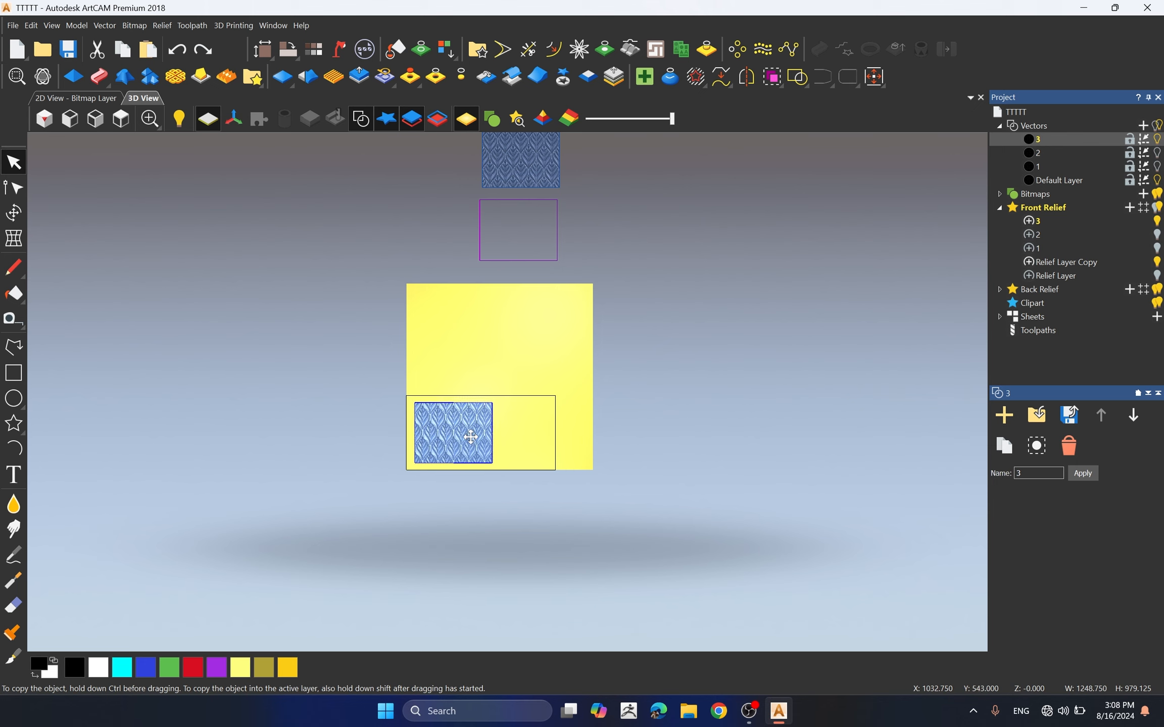
scroll(522, 429, up, 2)
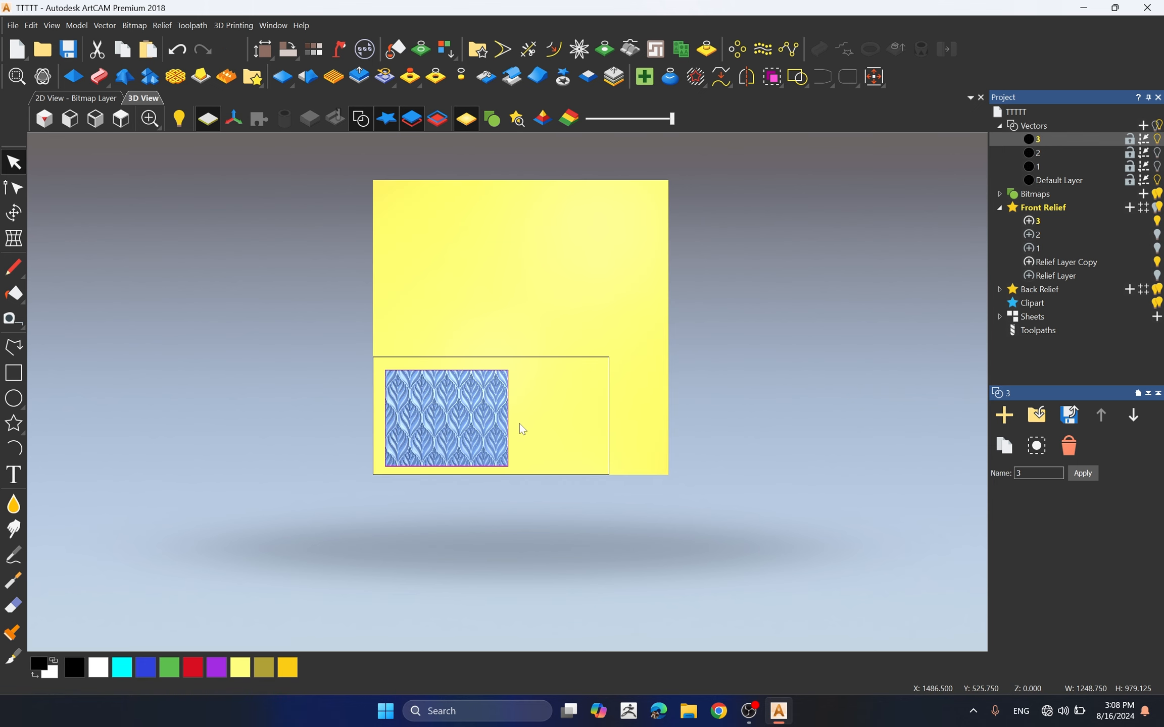
click(520, 424)
click(427, 437)
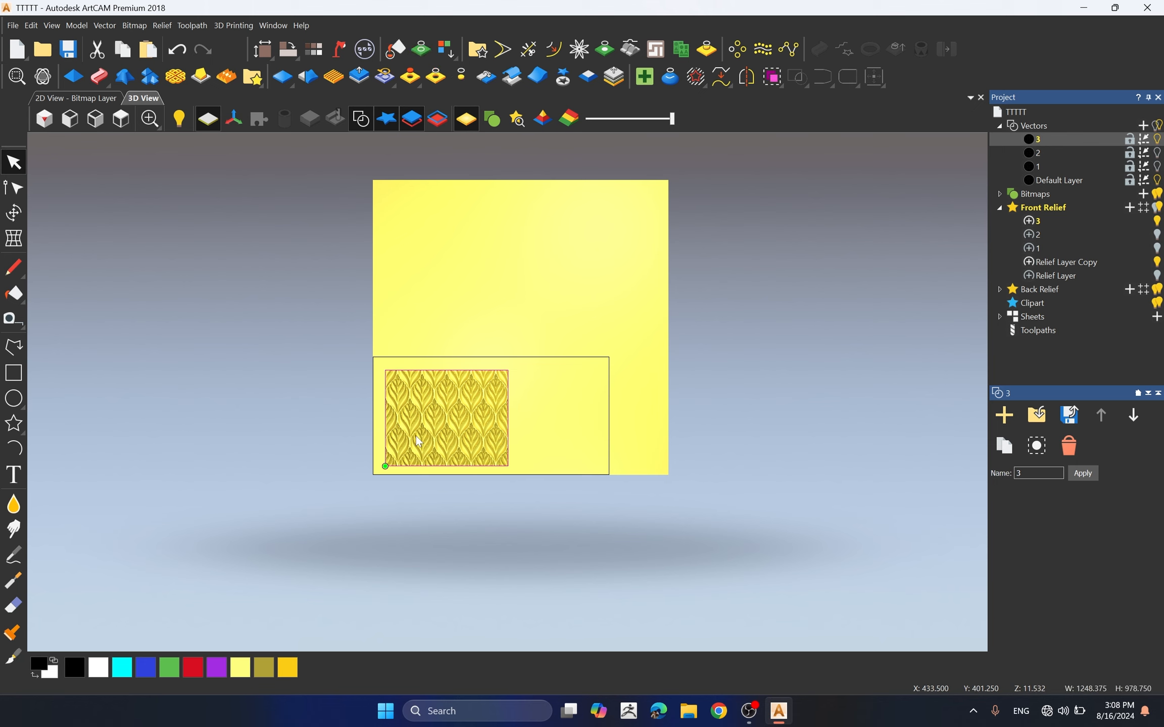
- Transfer the rectangle around the pasted pattern from the Default Layer to vector layer 3
click(1058, 181)
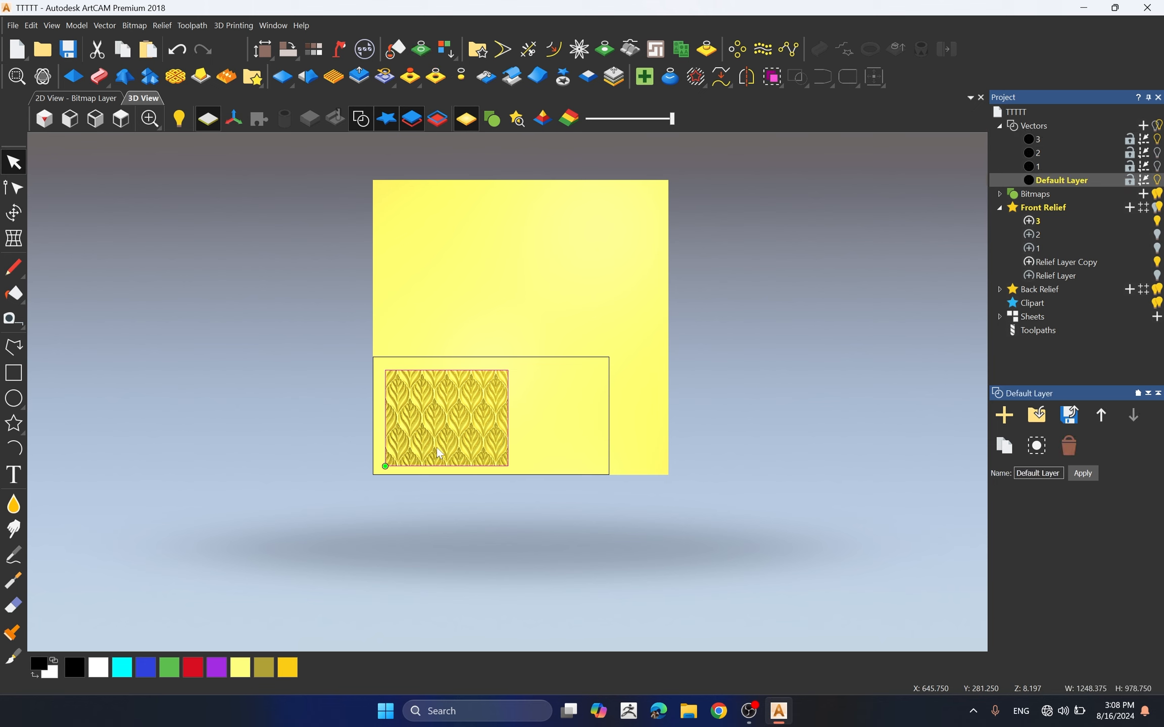
click(576, 399)
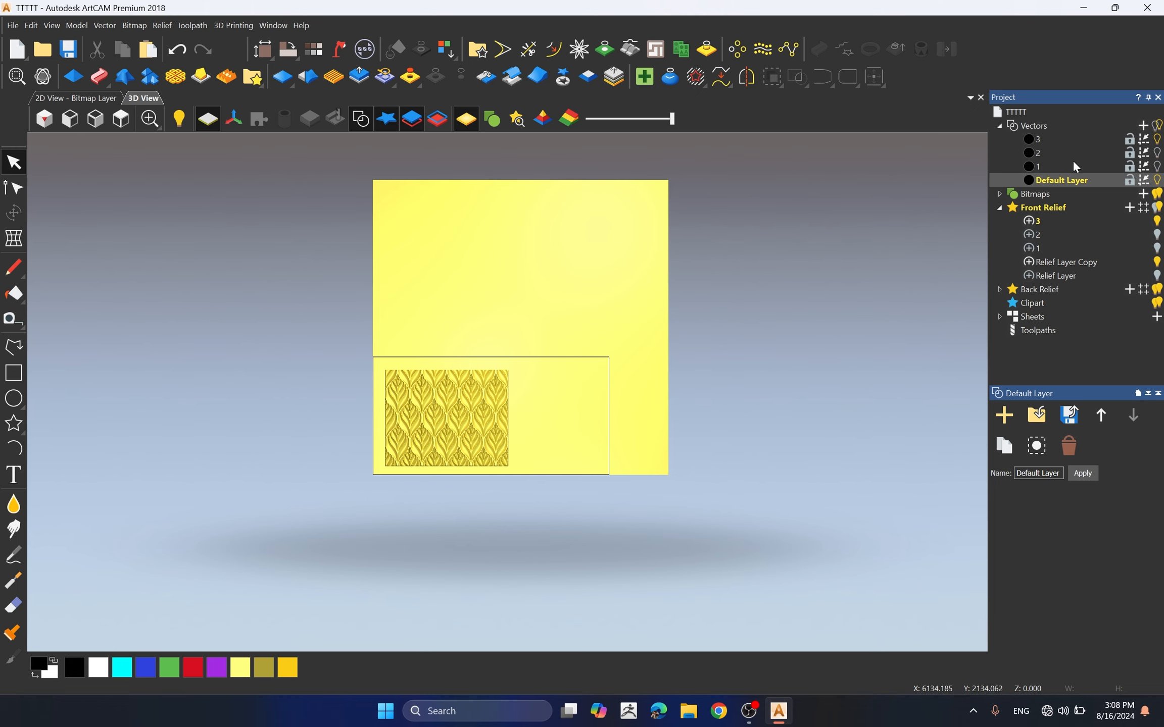
click(1059, 137)
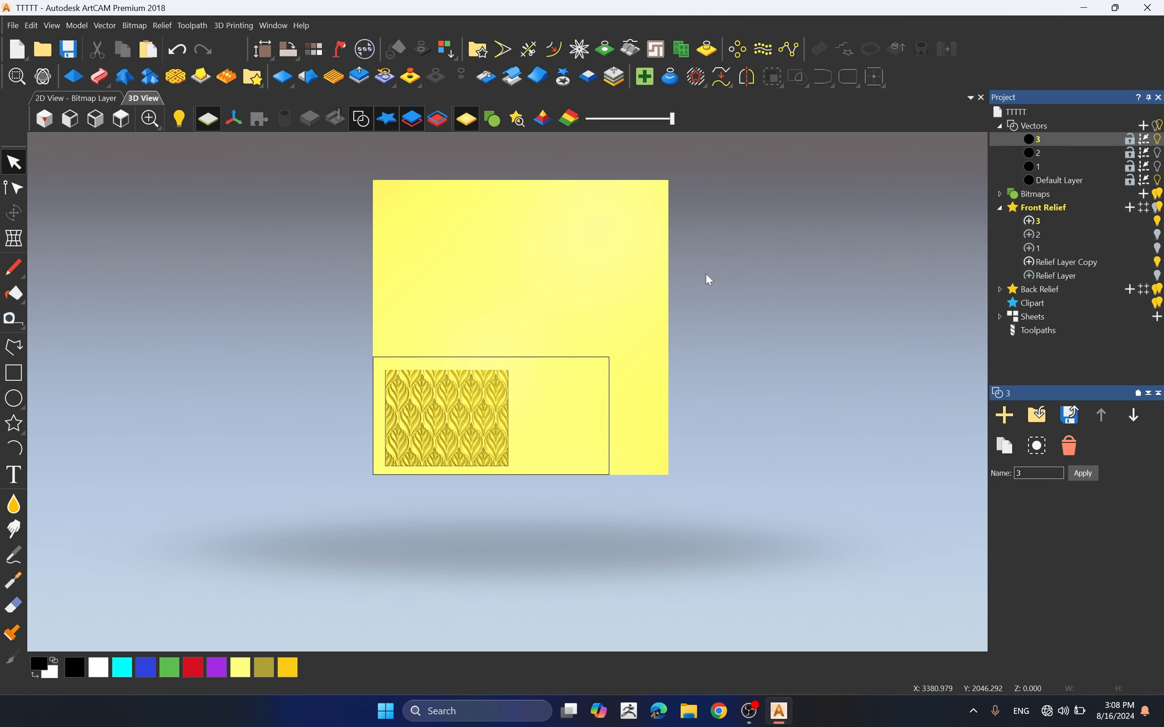
key(ctrl+a)
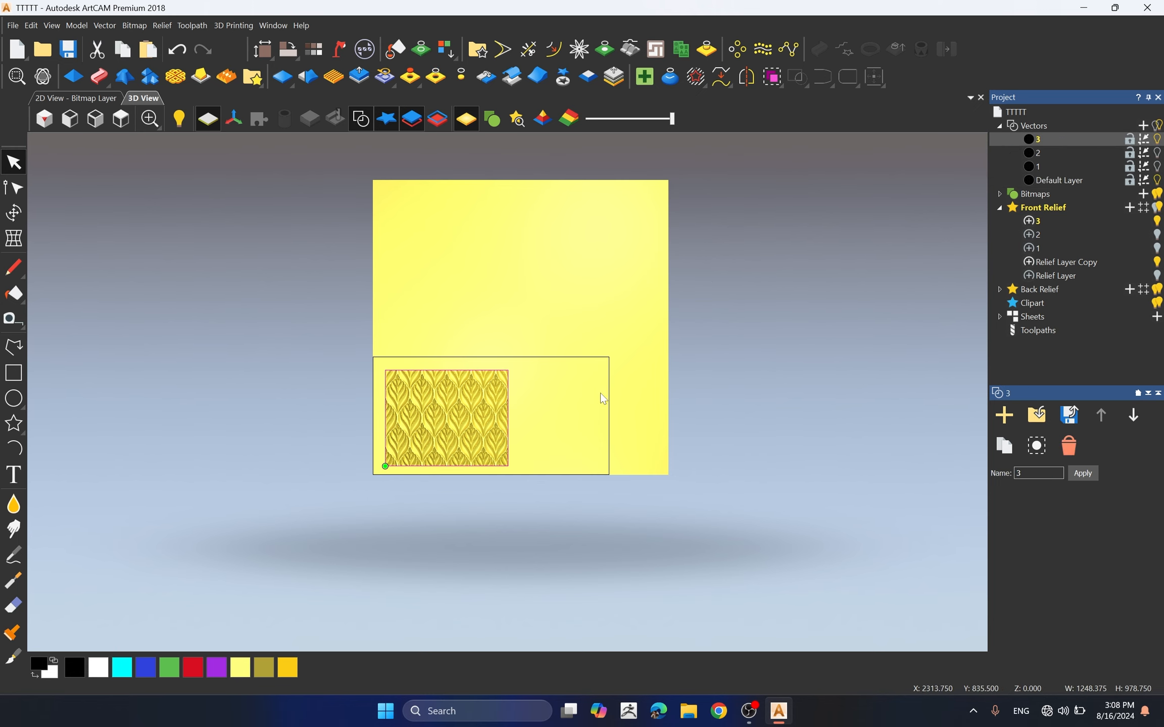
- Hide relief layer 3 and vector layer 3
scroll(723, 362, up, 2)
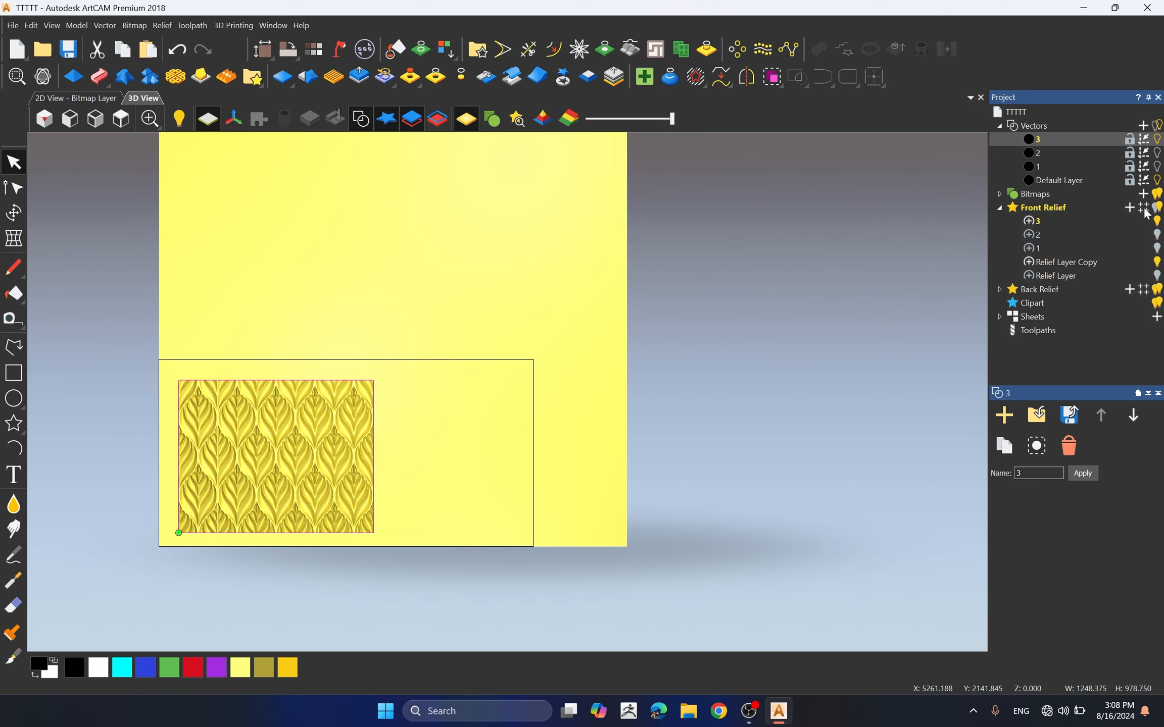
click(1157, 220)
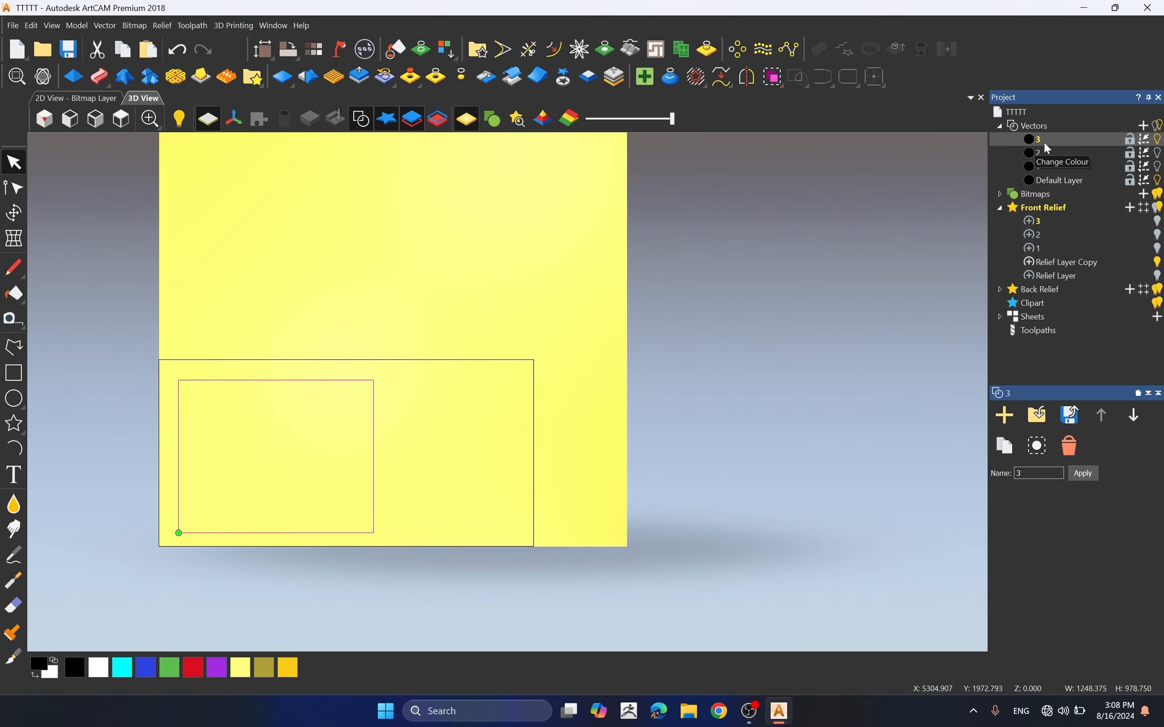
click(1157, 142)
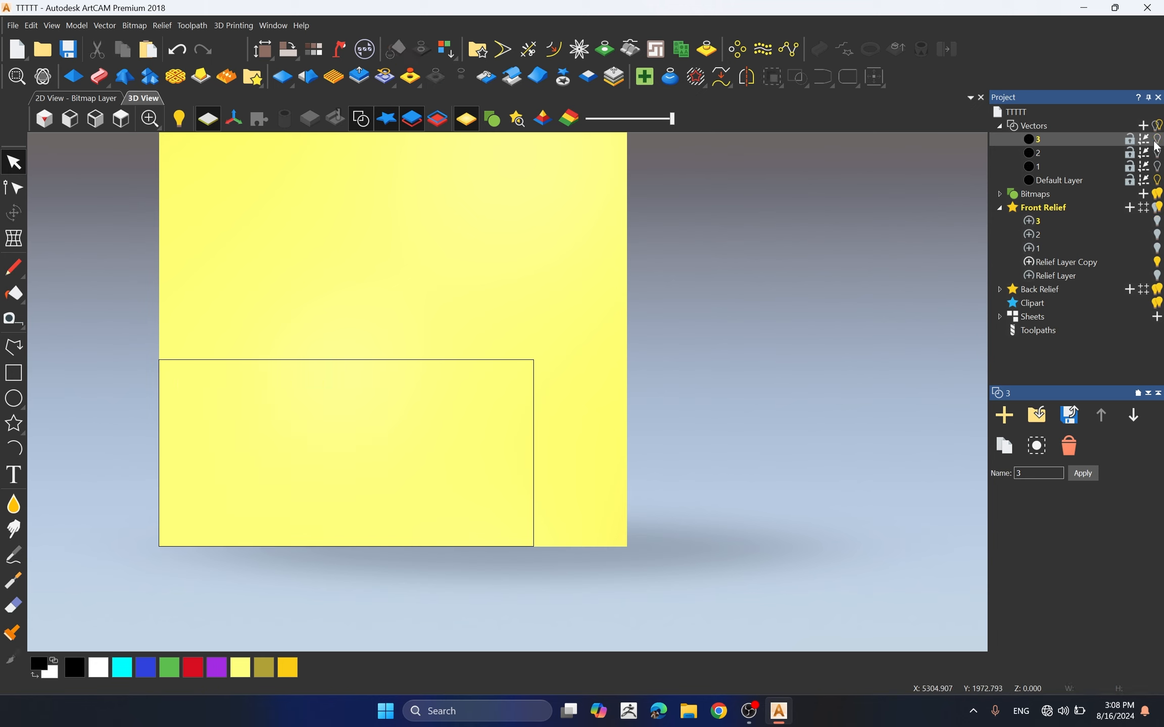
- Add a front relief layer and a vector layer, both named 4
click(1078, 222)
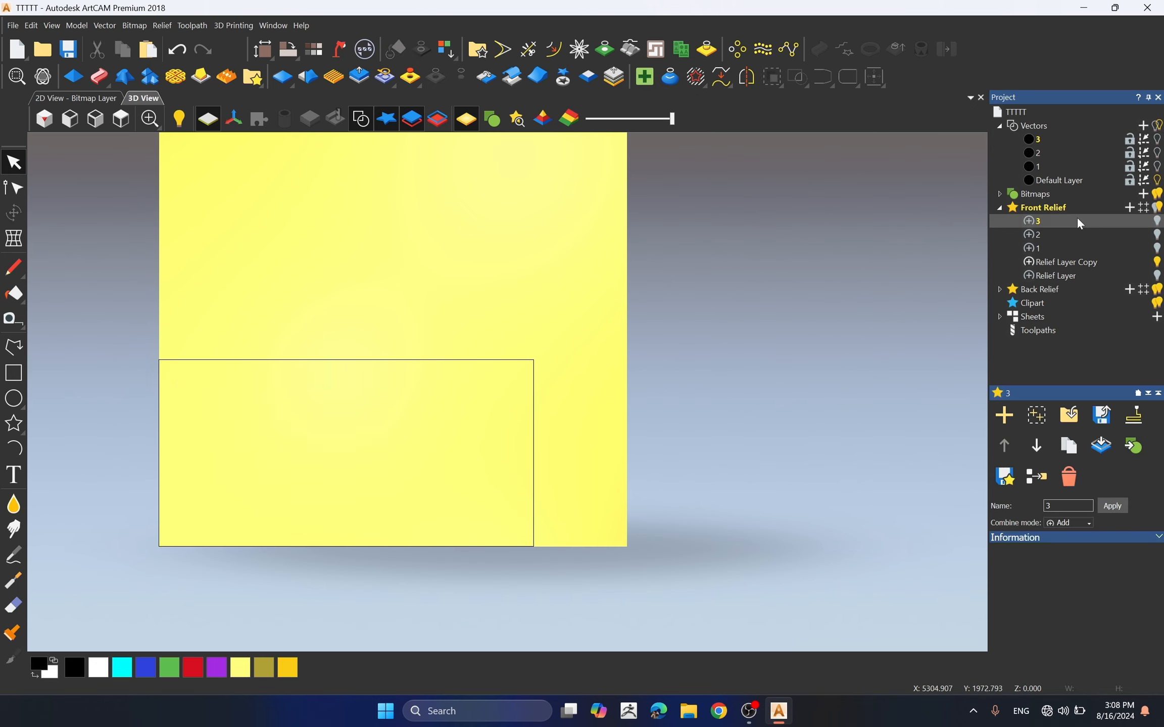
click(1129, 208)
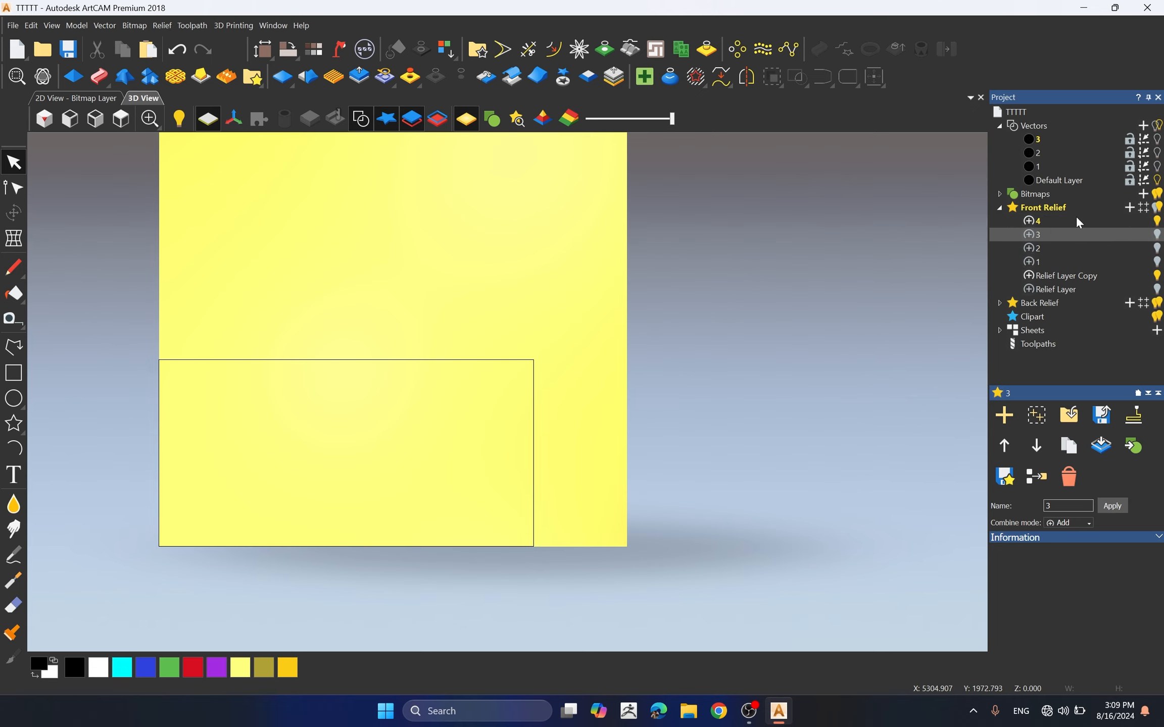
click(1143, 125)
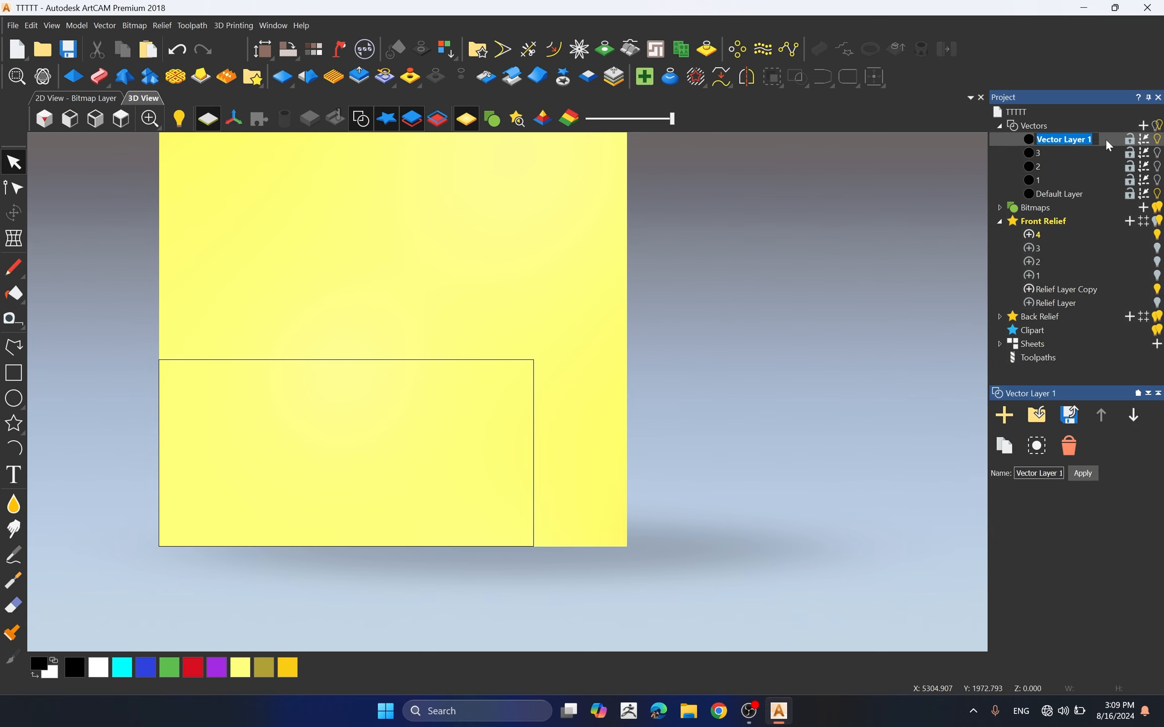
text(4)
key(Return)
- Move the last clipart quarter with its rectangle into the sheet rectangle's left half and paste it into relief layer 4
scroll(439, 186, down, 6)
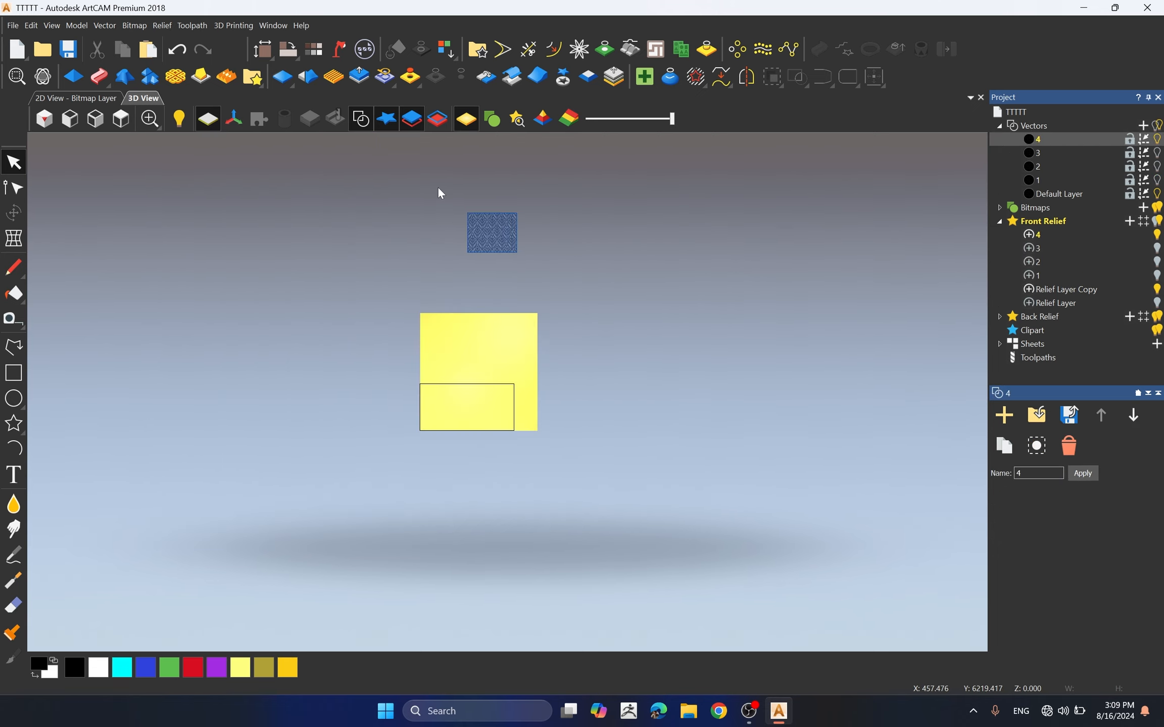
drag(439, 185, 555, 299)
drag(490, 232, 463, 404)
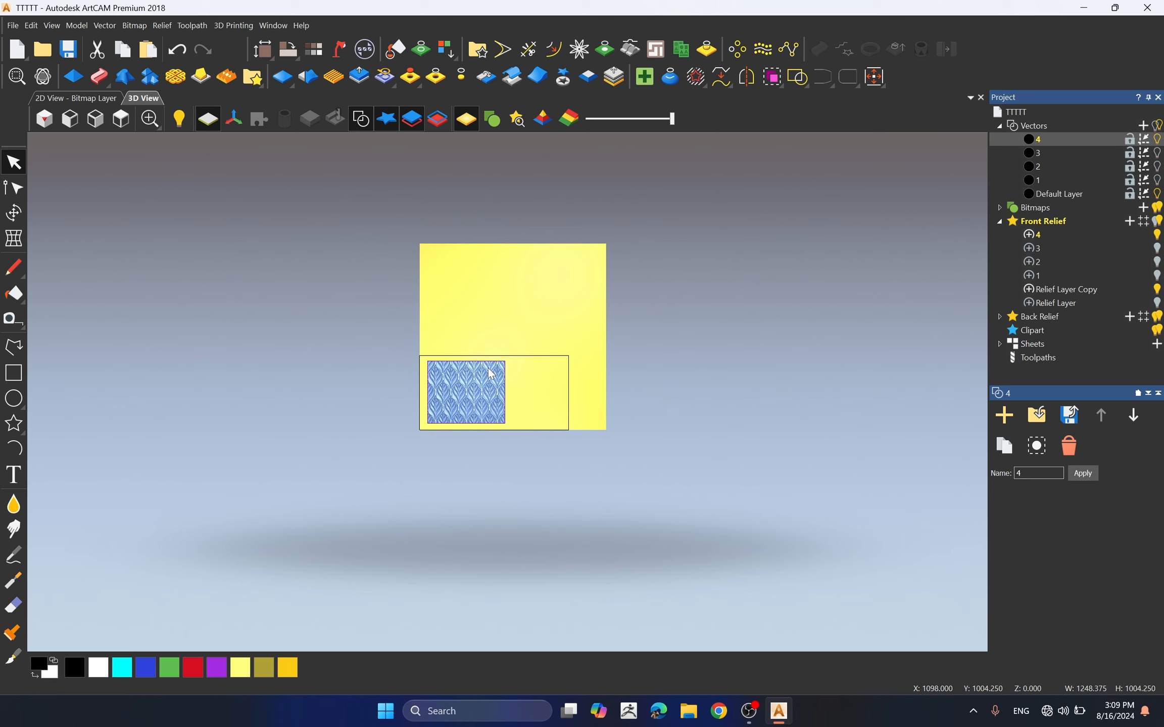
key(Escape)
- Transfer the last pattern piece's rectangle from the Default Layer to vector layer 4 and select it there
click(1061, 193)
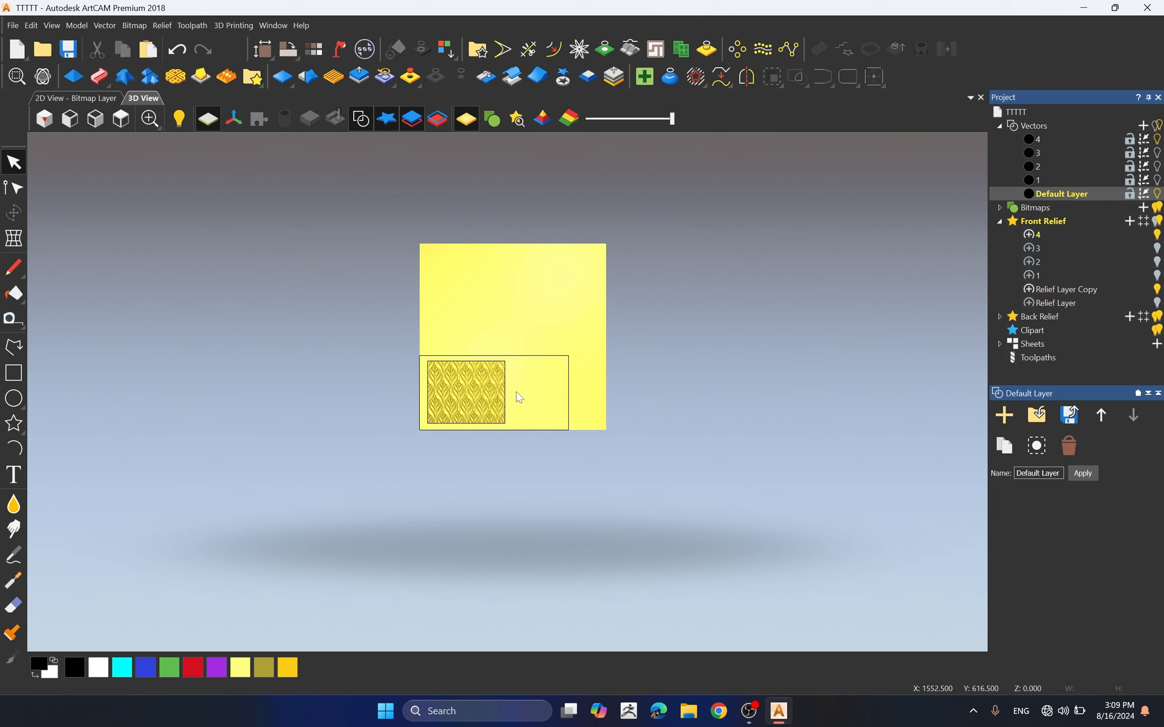
click(487, 386)
key(Escape)
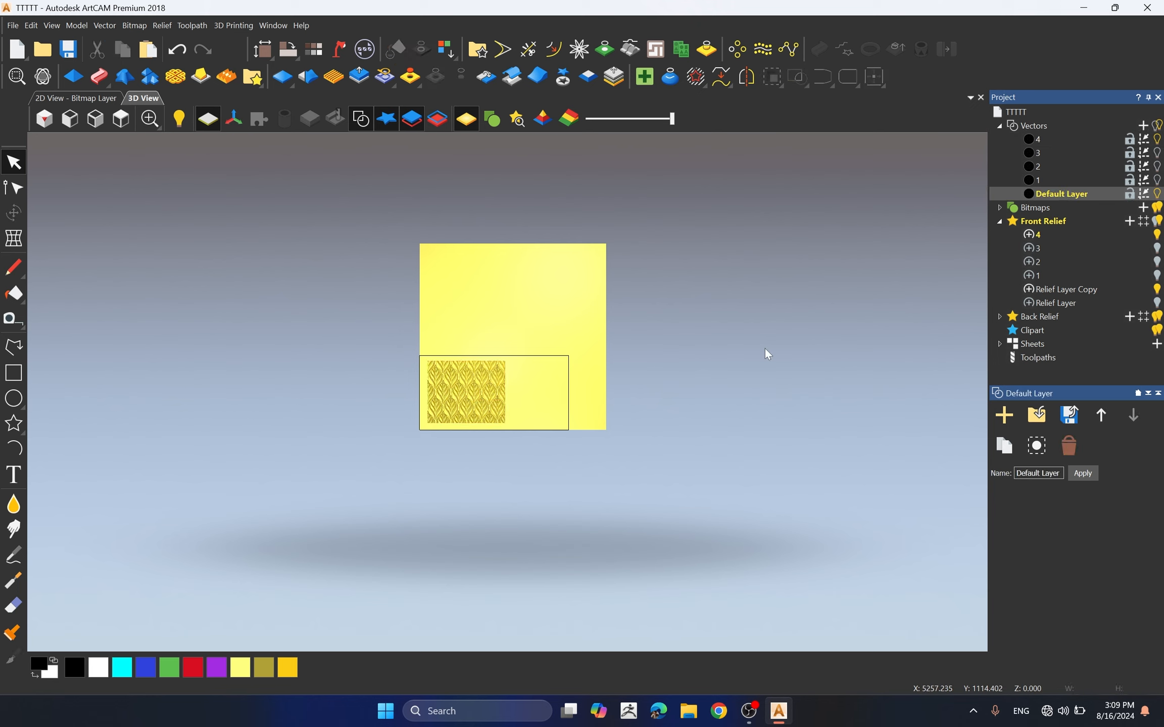
click(1067, 139)
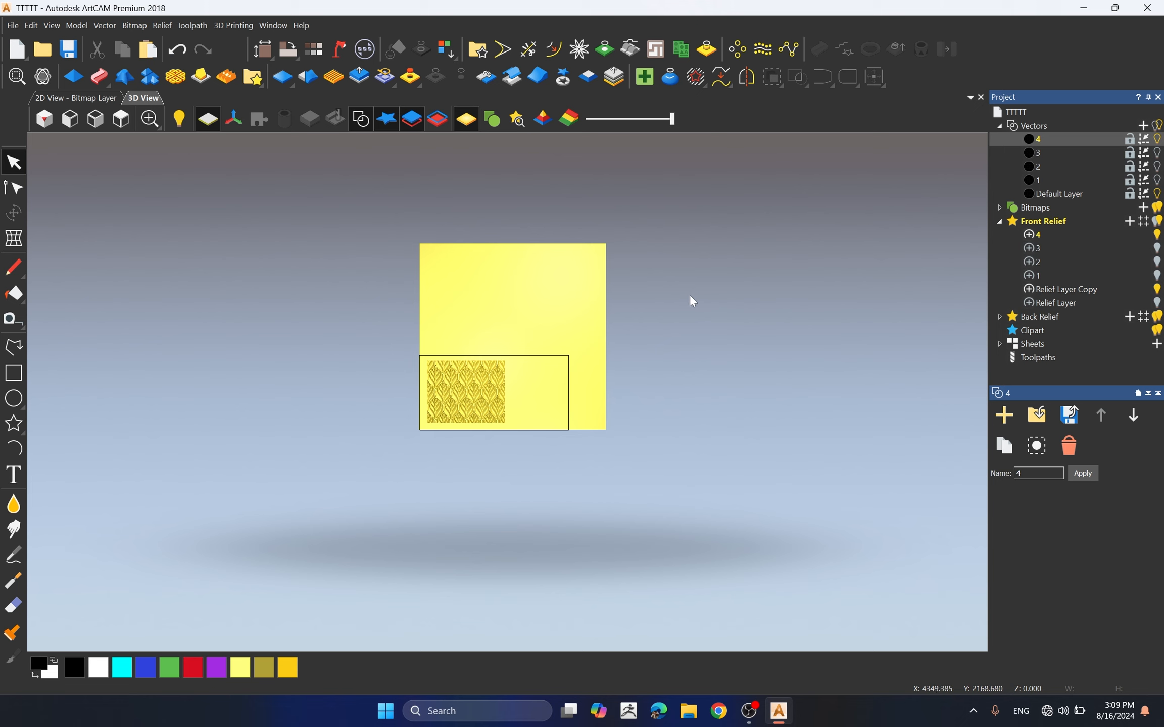
key(ctrl+a)
scroll(448, 398, up, 3)
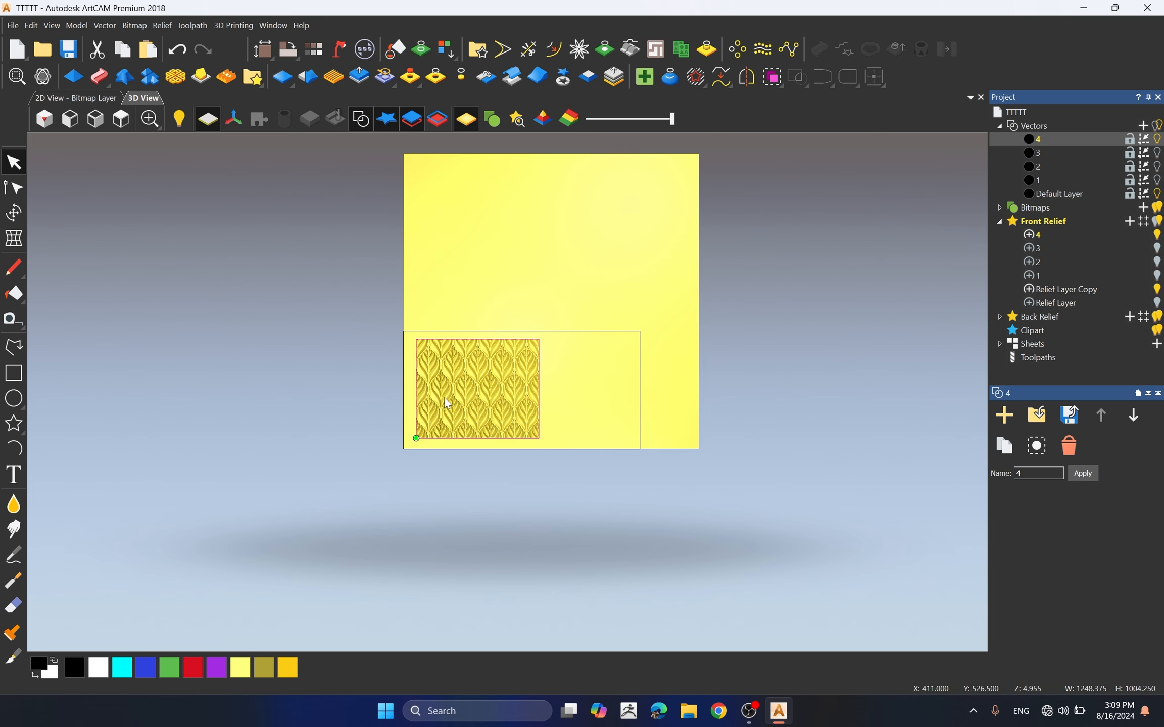
- Deselect the piece's rectangle, hide vector layer 4, and make vector layer 1 active and visible
click(602, 370)
scroll(602, 369, down, 4)
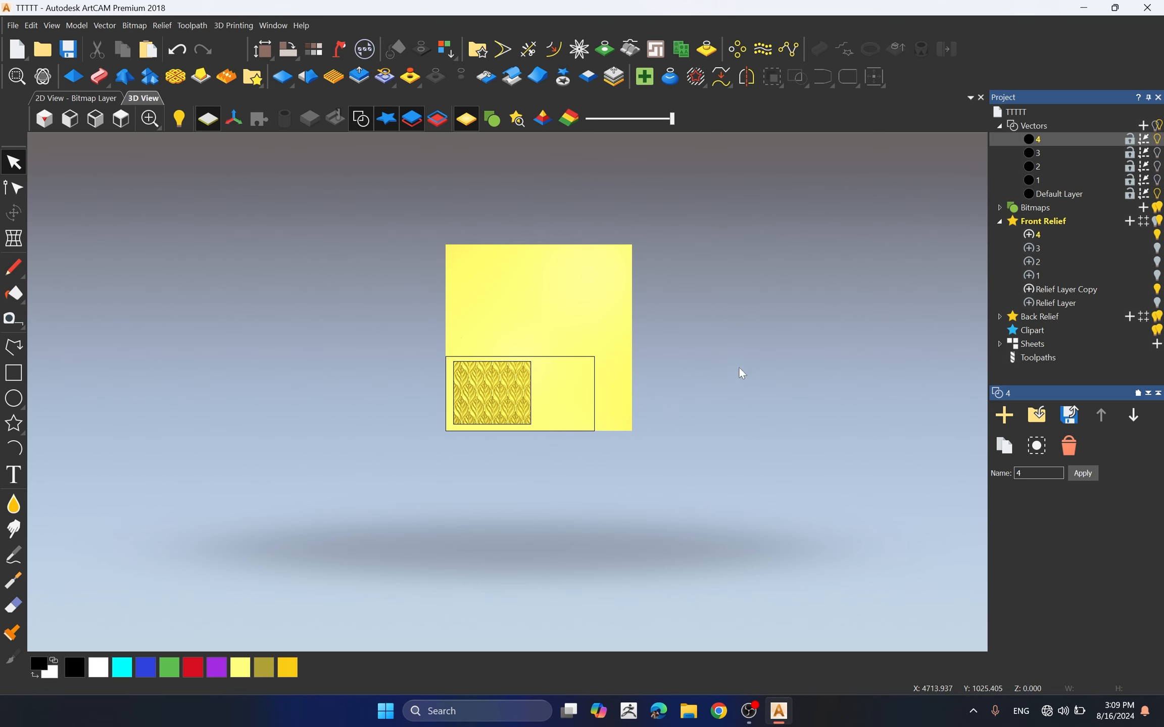
click(1037, 275)
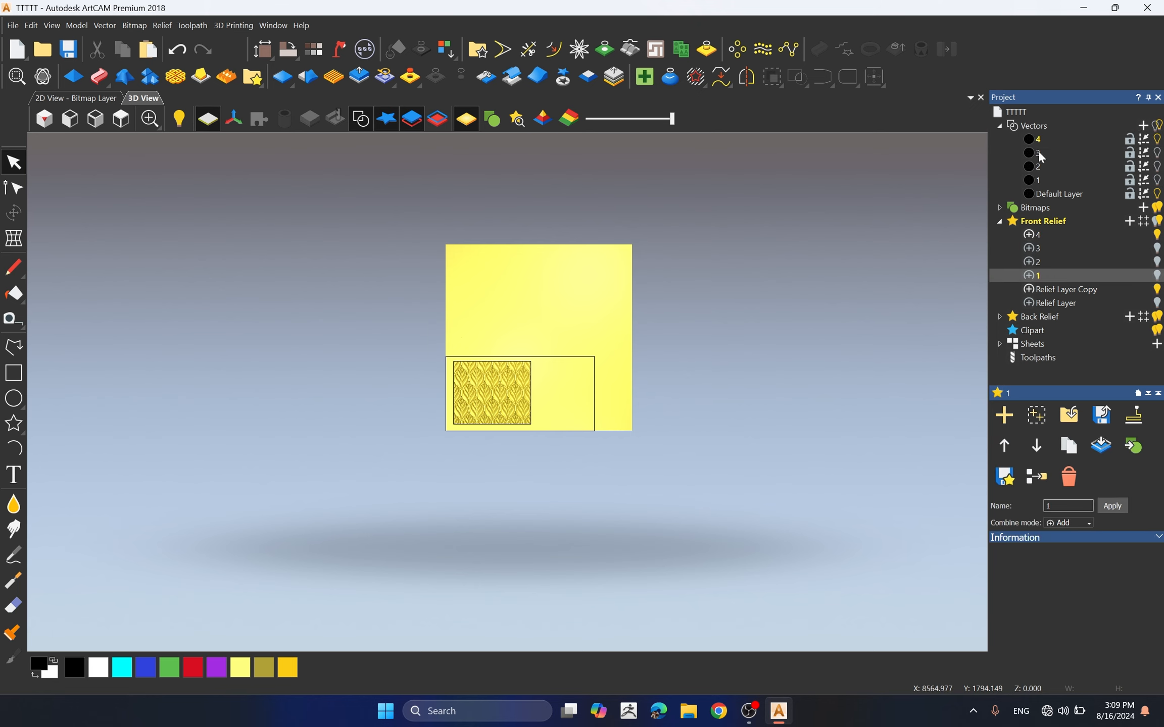
click(1049, 177)
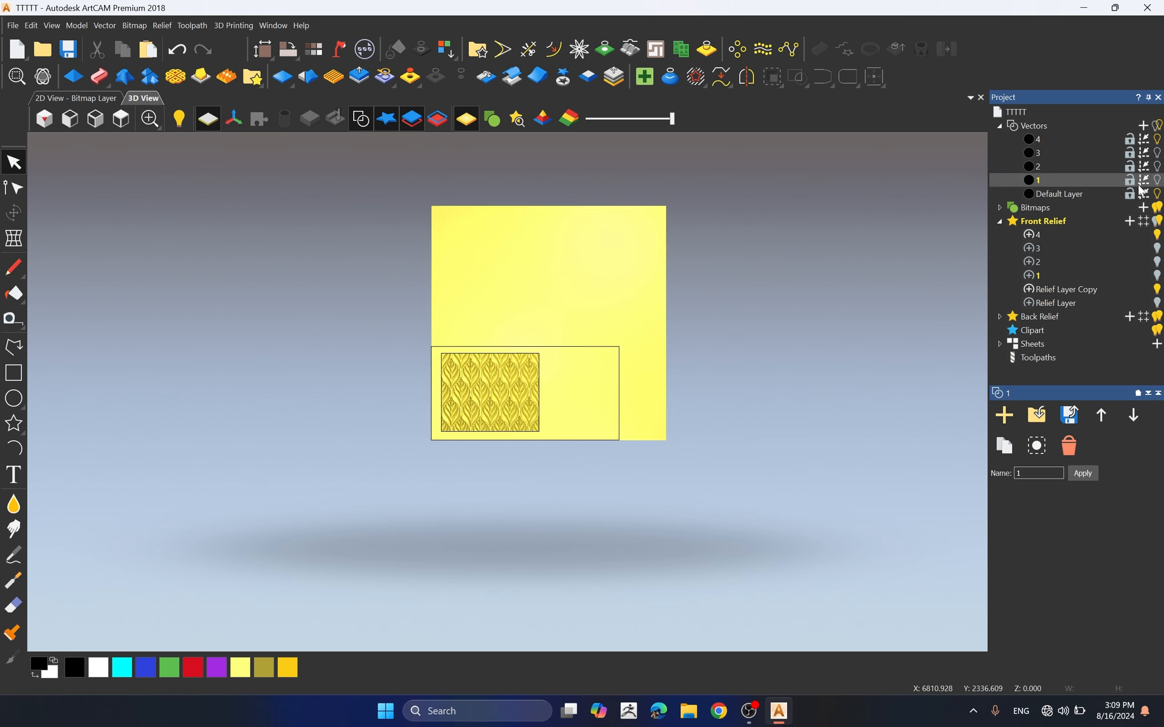
click(1157, 140)
click(1157, 180)
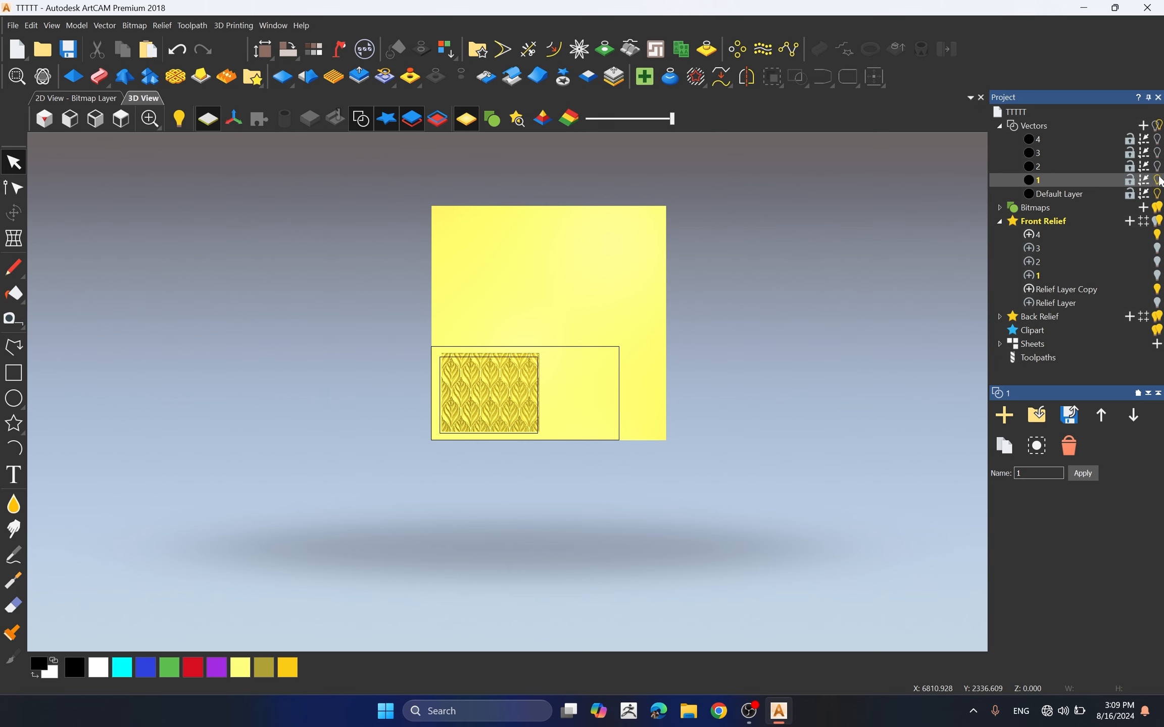
- Activate front relief layer 1, show it in place of relief layer 4, and save the model
click(1037, 275)
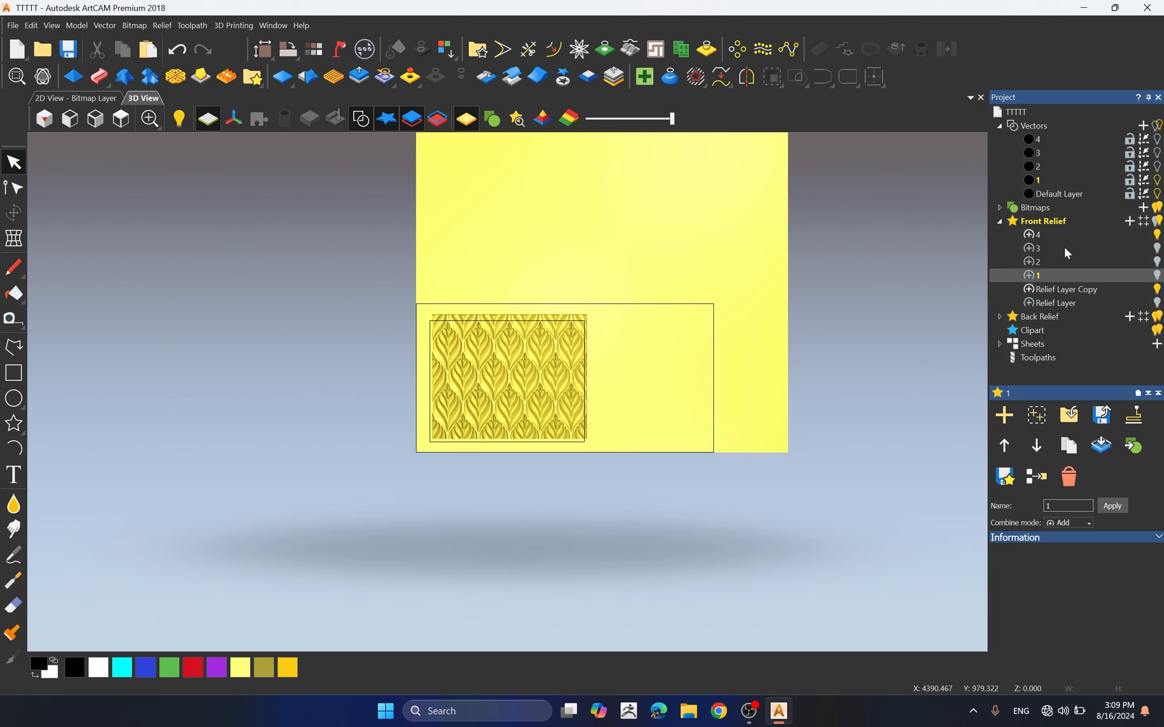
click(1157, 235)
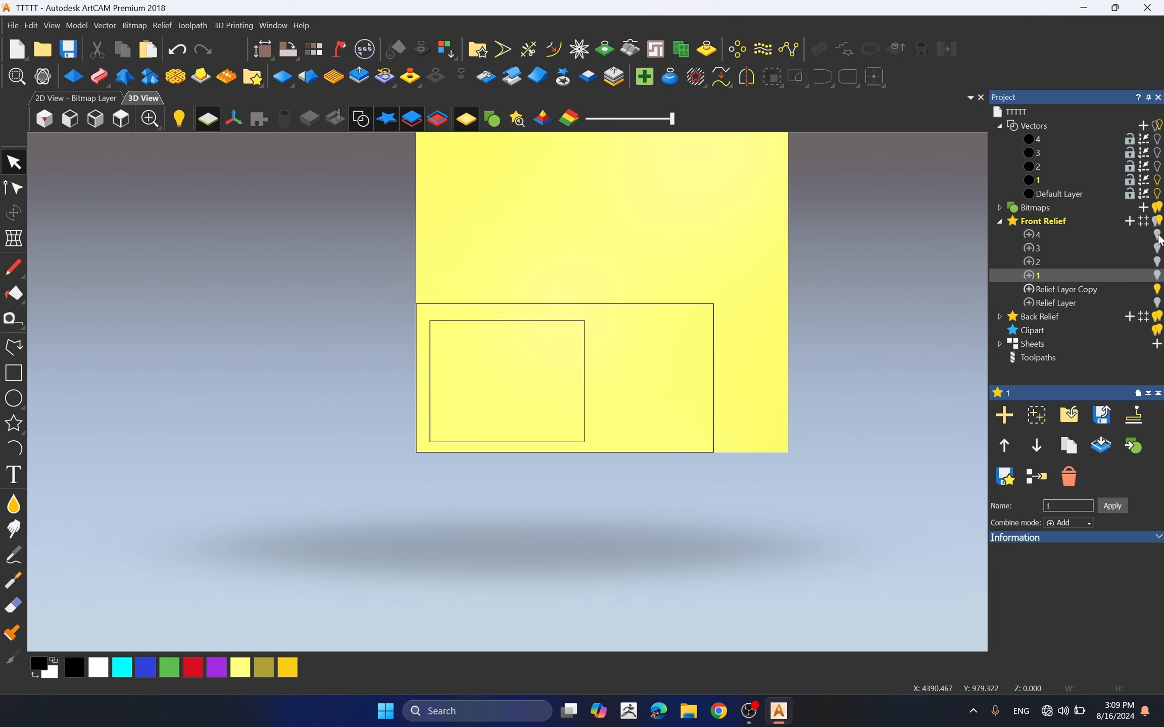
click(1157, 275)
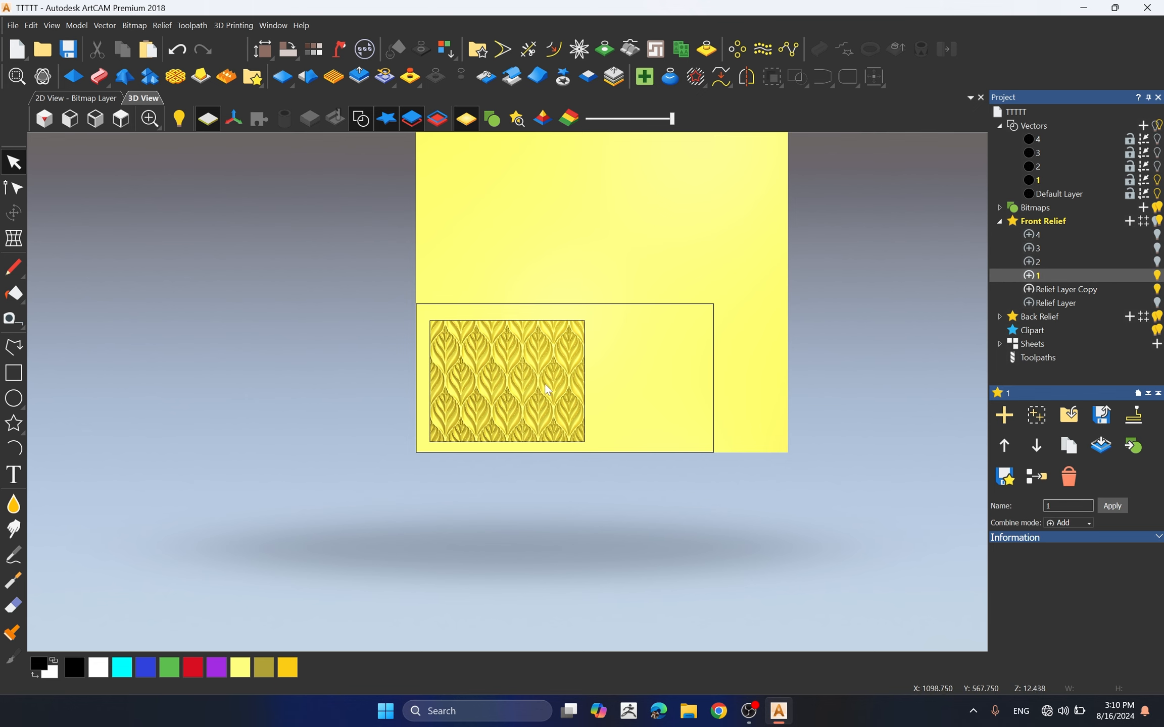
scroll(583, 407, up, 3)
scroll(508, 395, down, 3)
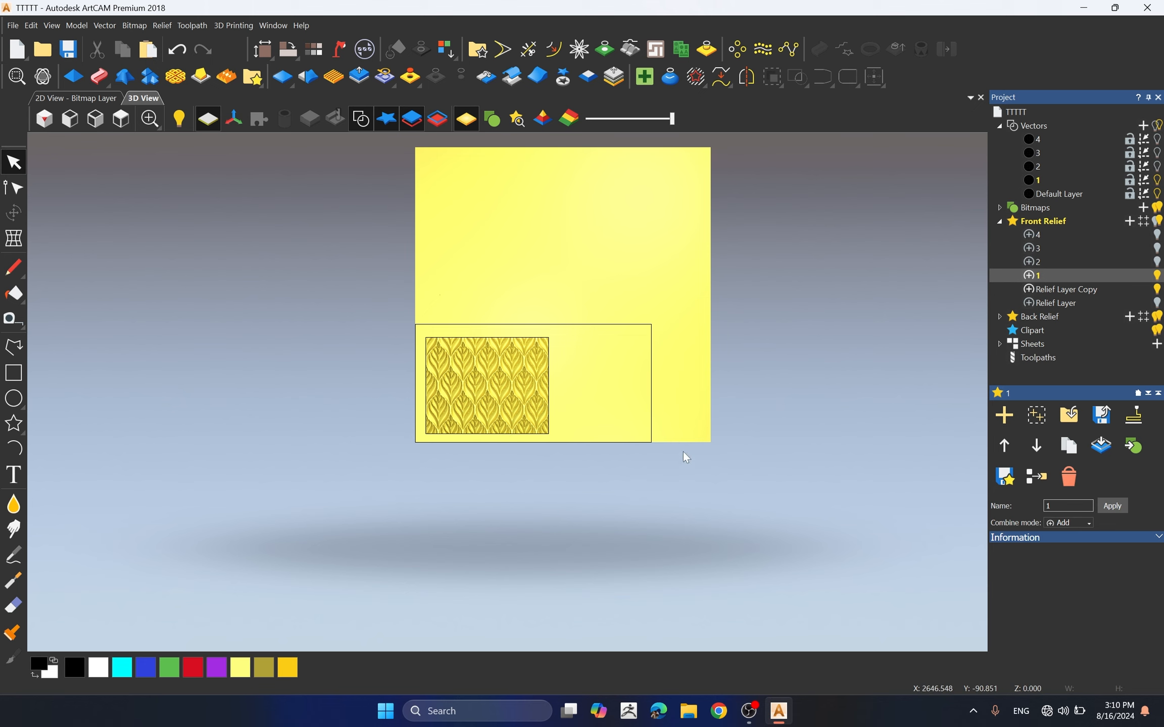
key(ctrl+s)
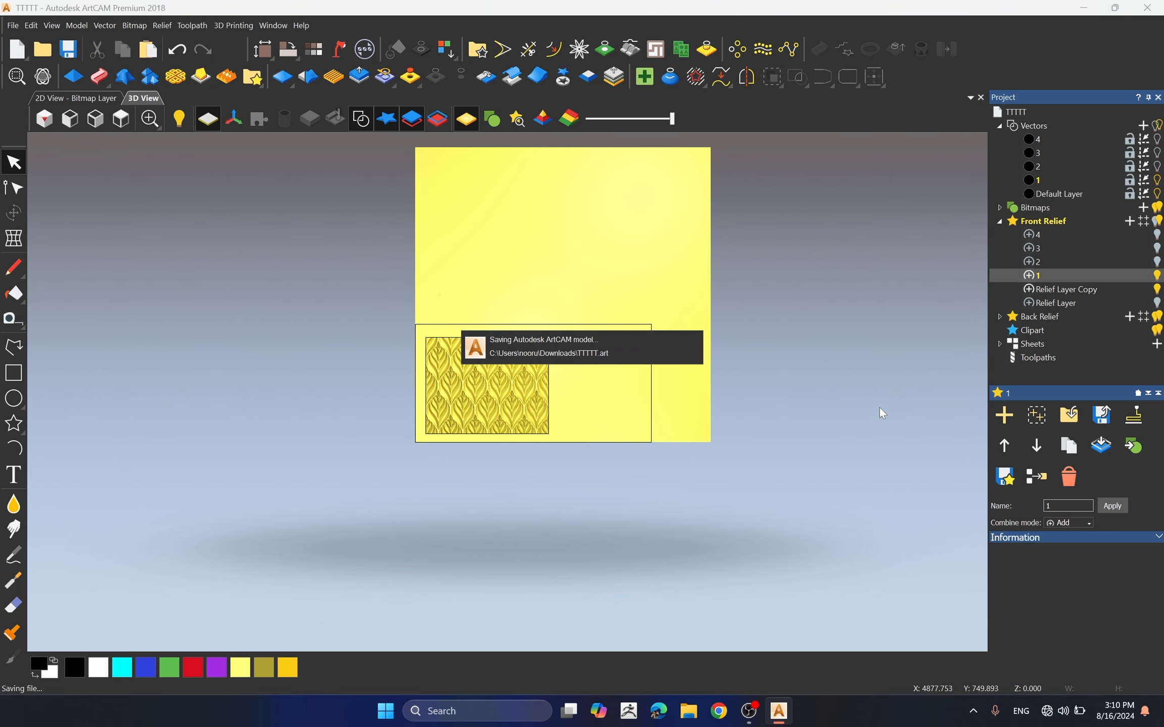
- Start a Machine Relief toolpath with Selected Vectors as the area and select the rectangle around the leaf-pattern piece
click(1038, 358)
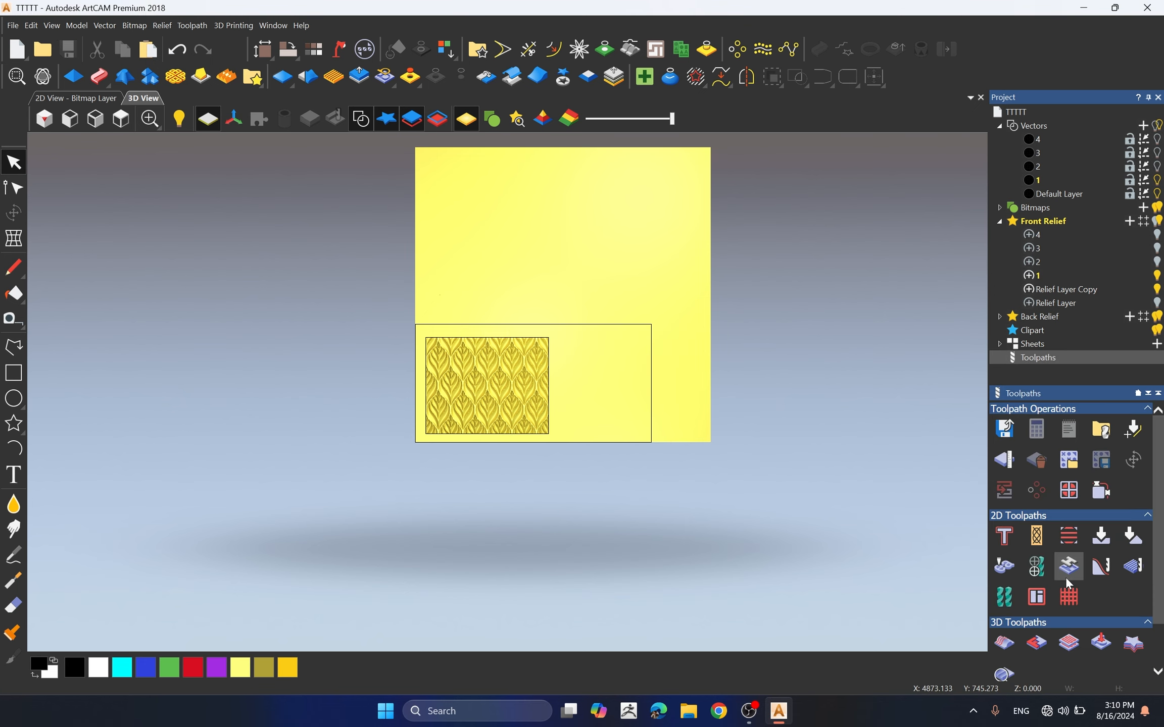
scroll(1066, 576, down, 1)
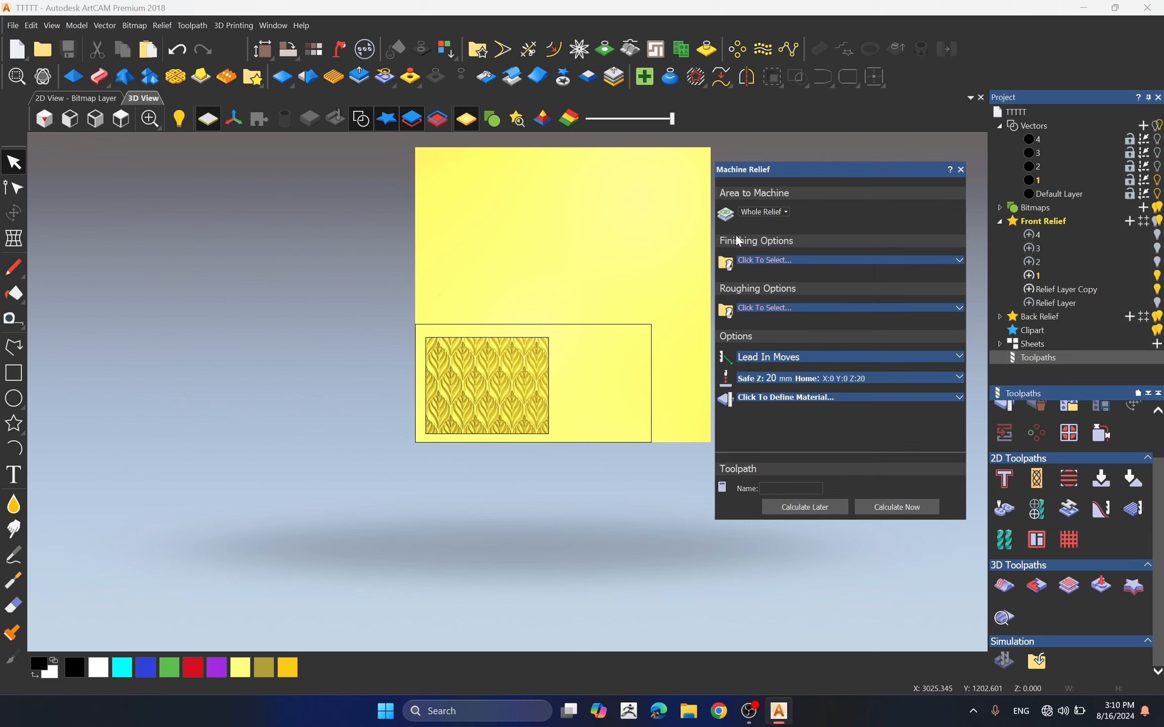
click(749, 212)
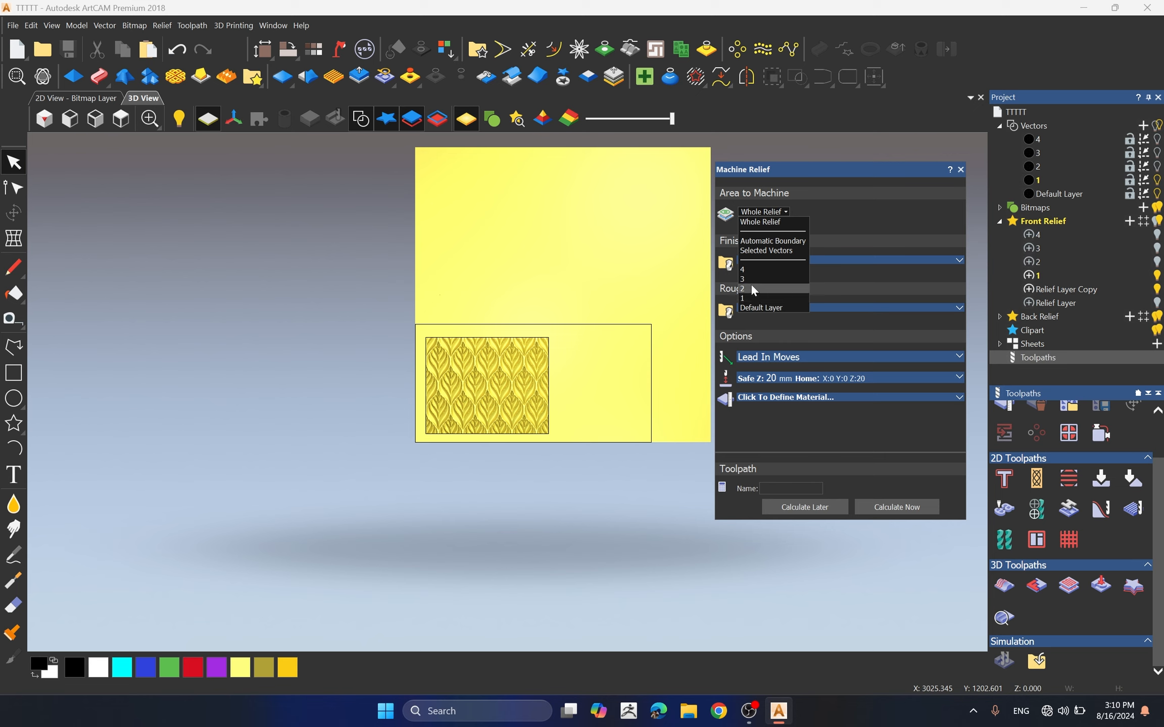
click(766, 250)
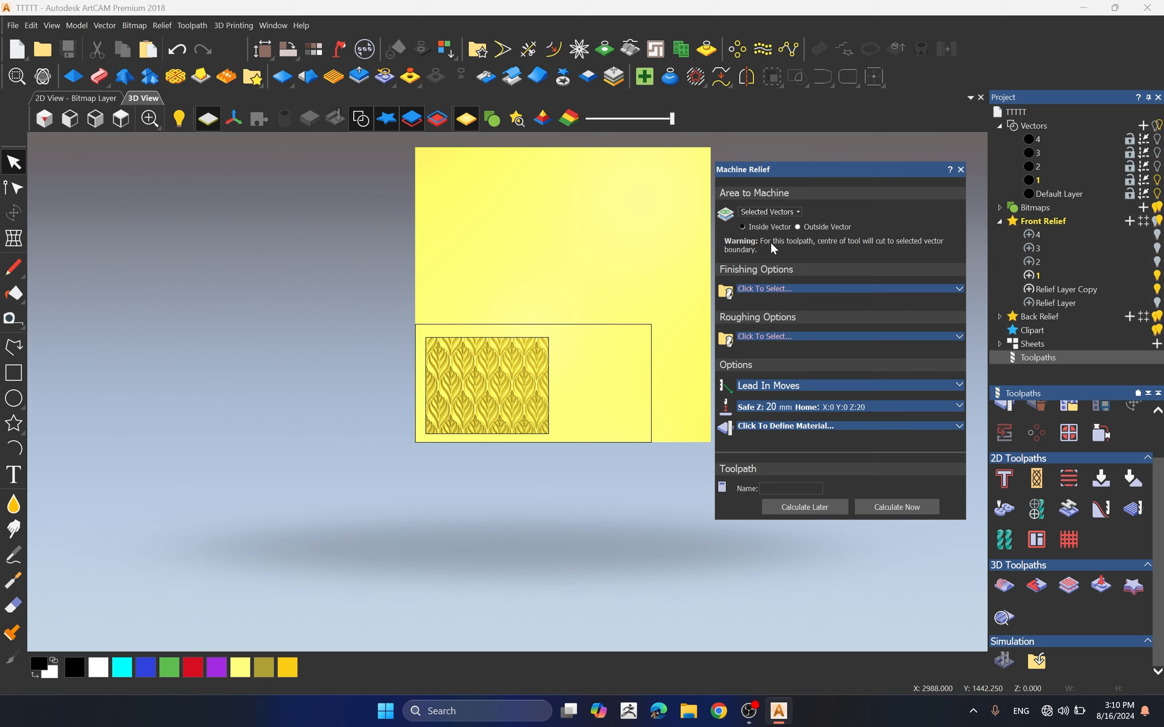
click(544, 388)
scroll(615, 363, up, 3)
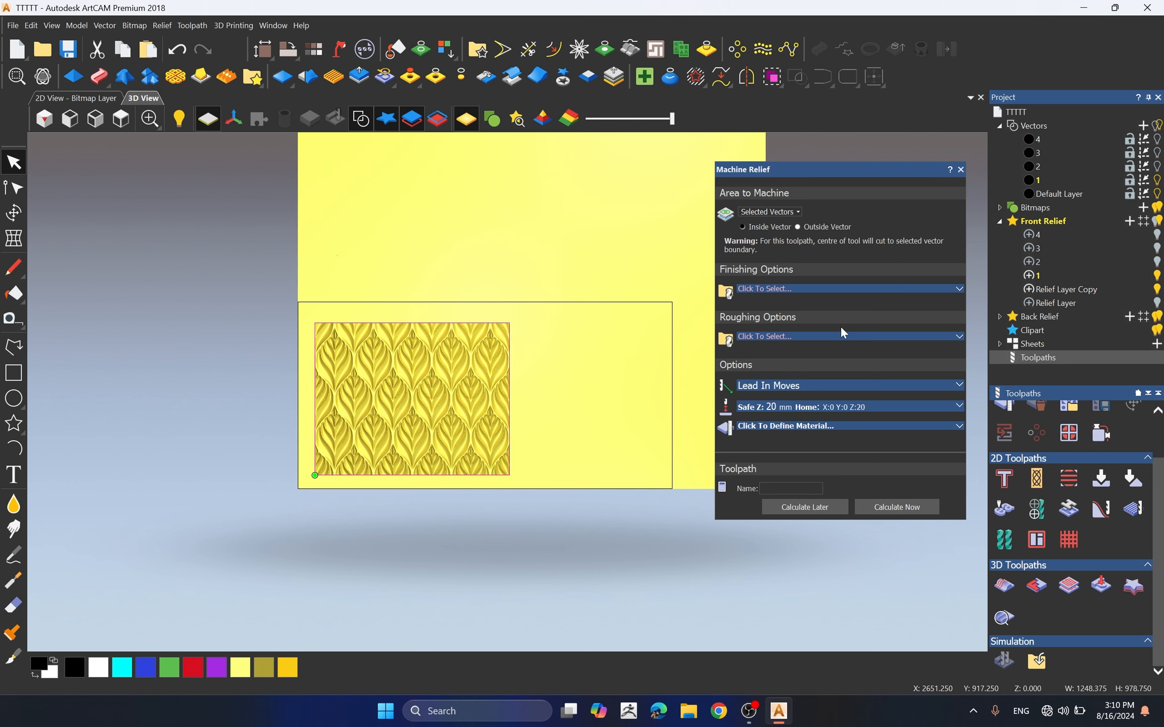
- Choose the Ball Nose 6 mm from the wood or plastic 3D finishing tools as the finishing tool
click(771, 290)
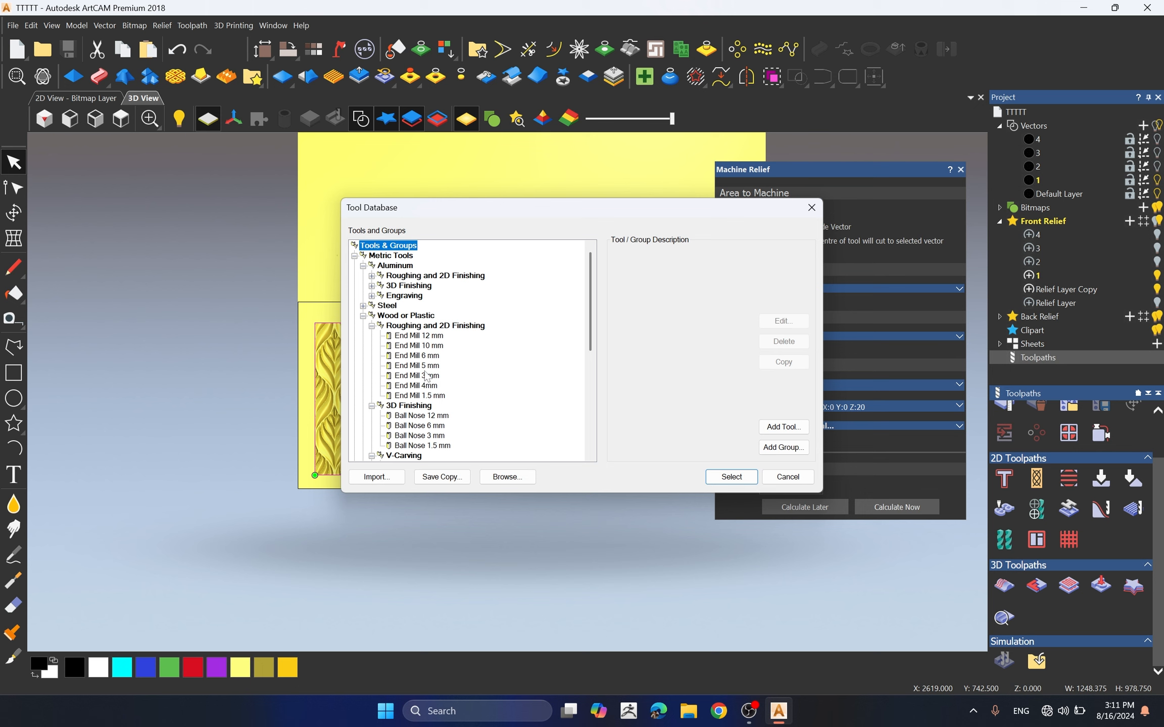
scroll(426, 391, down, 1)
scroll(426, 401, down, 1)
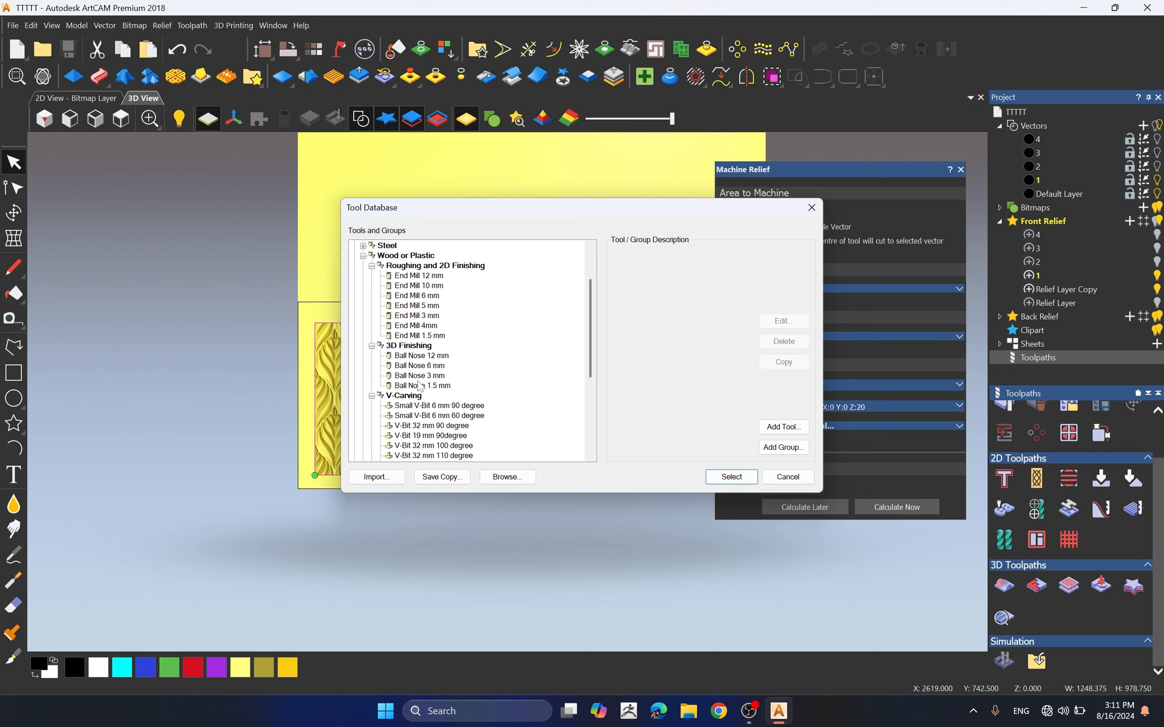
click(419, 367)
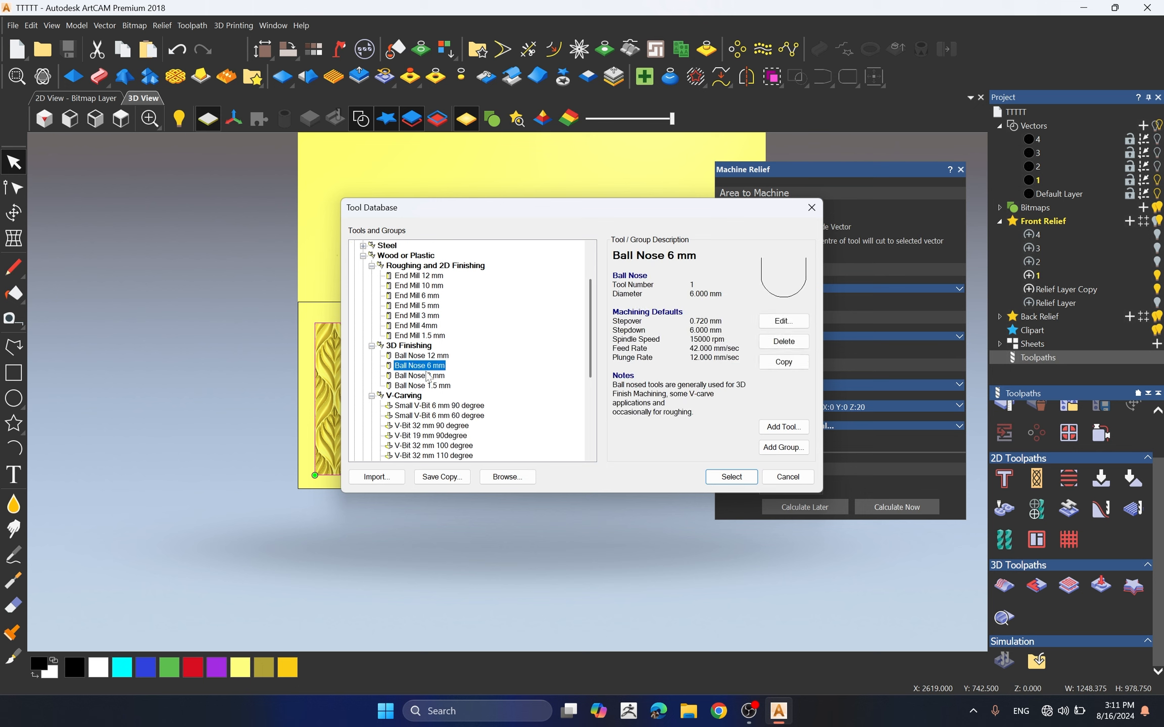
click(731, 477)
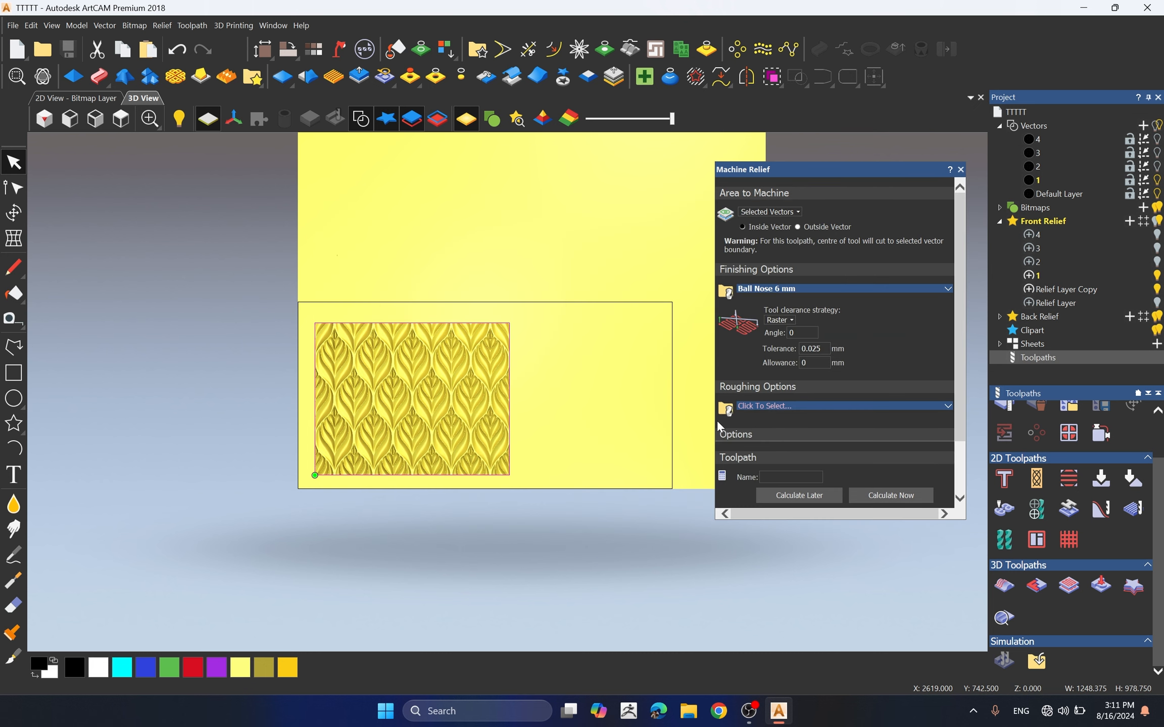
- Set the finishing tool's feed rate and plunge rate to 100 mm/sec each
click(813, 288)
double_click(792, 375)
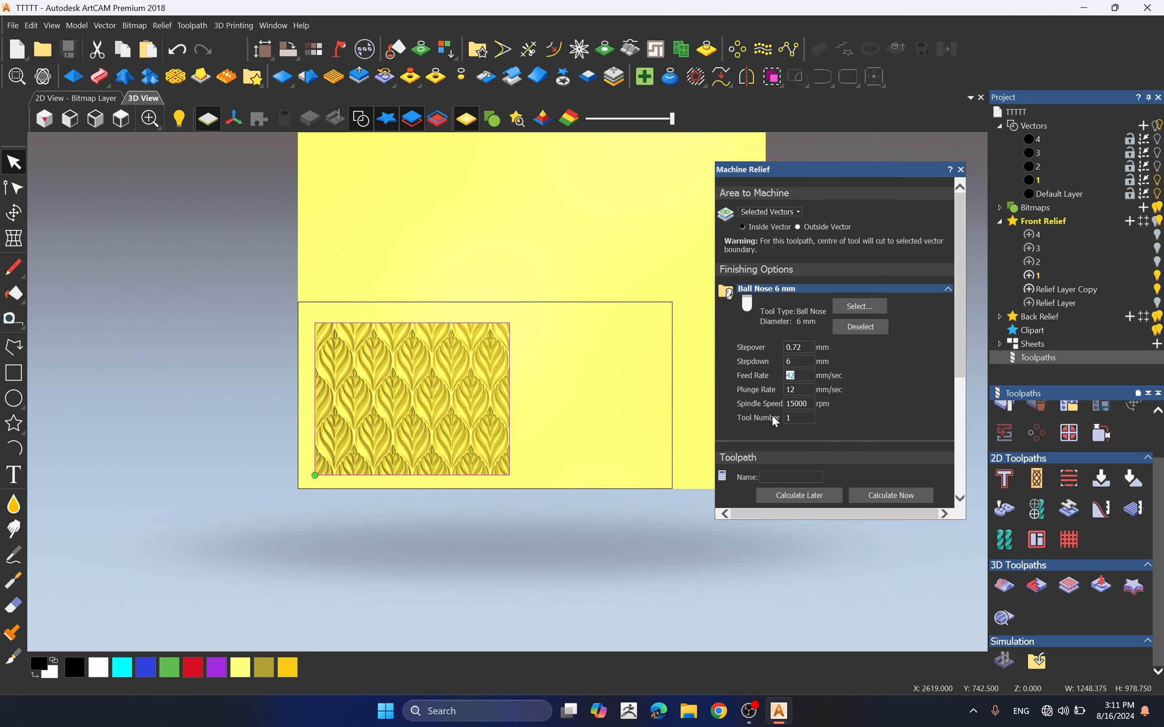
text(100)
key(Tab)
text(100)
key(Tab)
- Define the material with a thickness of 13.202 mm and zero offsets, and calculate the relief toolpath
scroll(777, 408, down, 4)
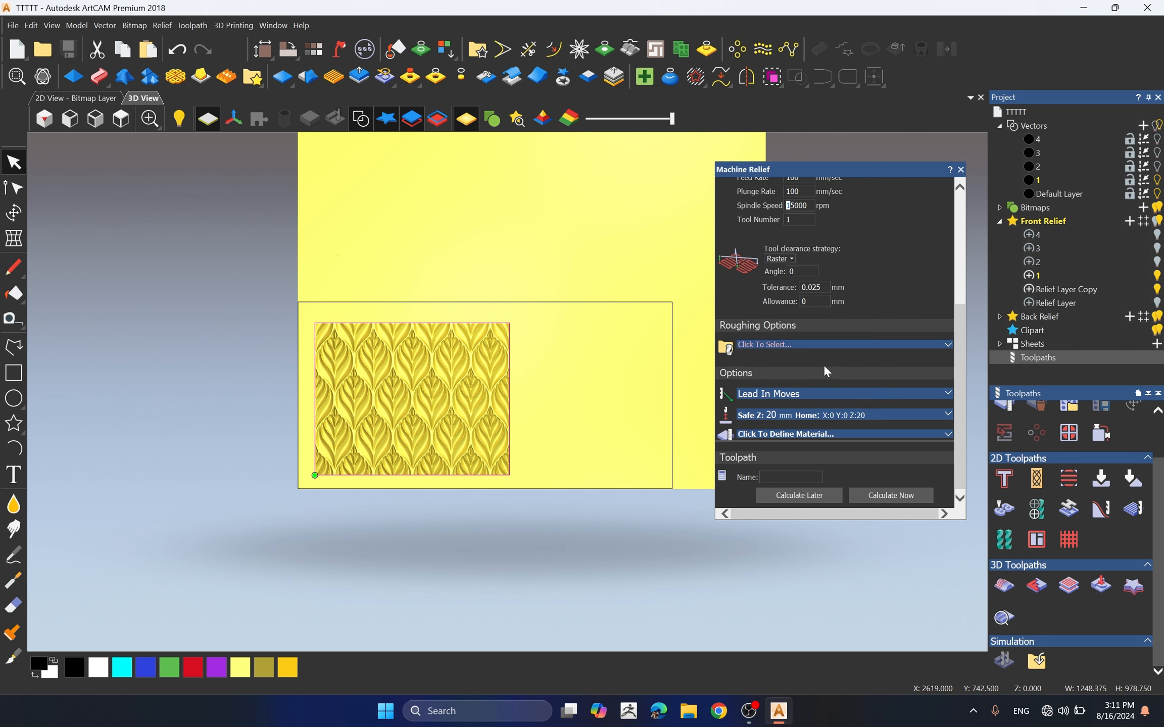
scroll(825, 372, down, 1)
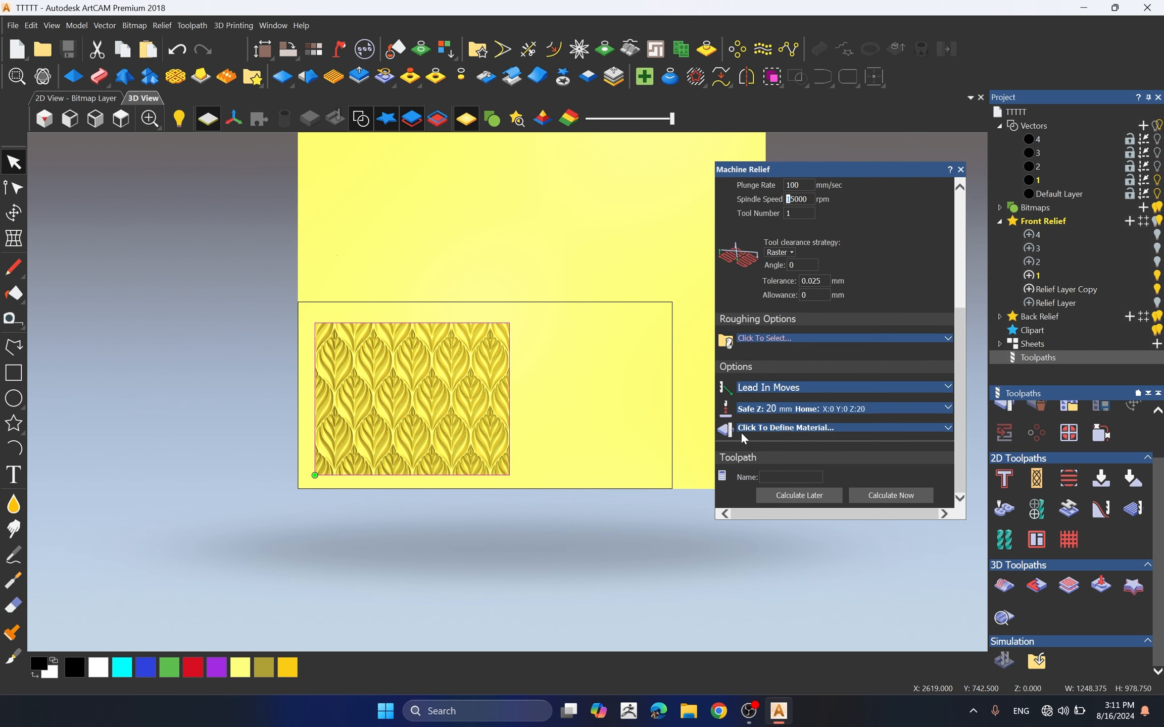
click(894, 429)
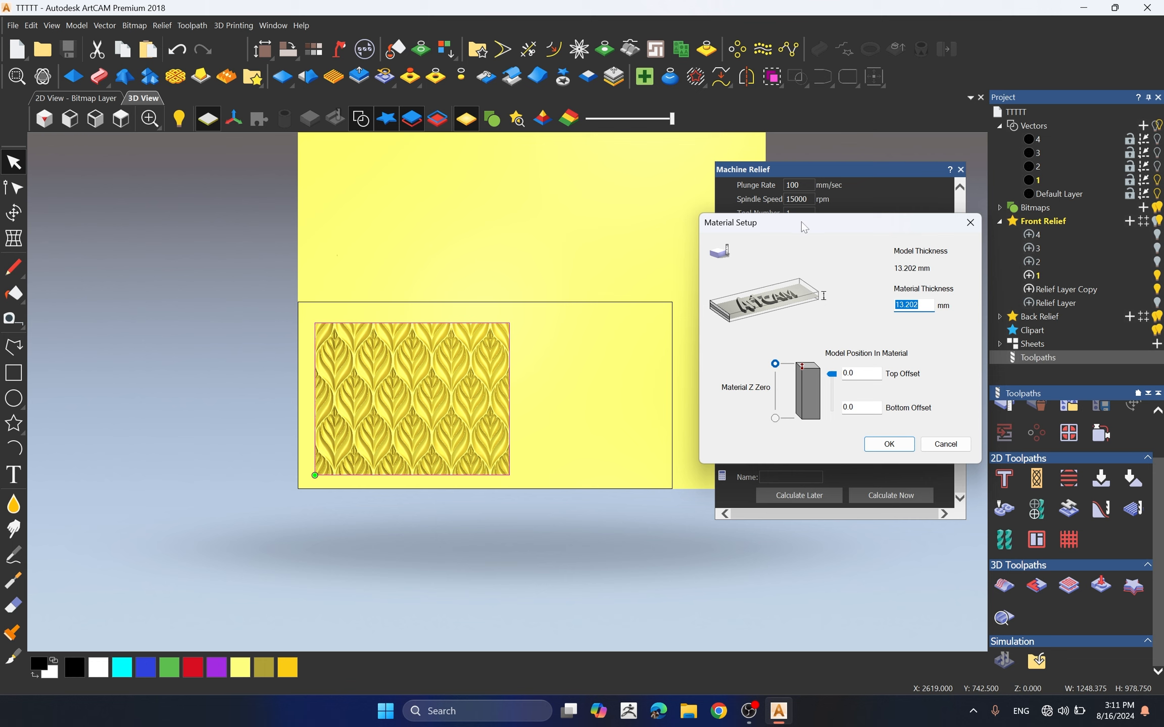
drag(801, 221, 761, 220)
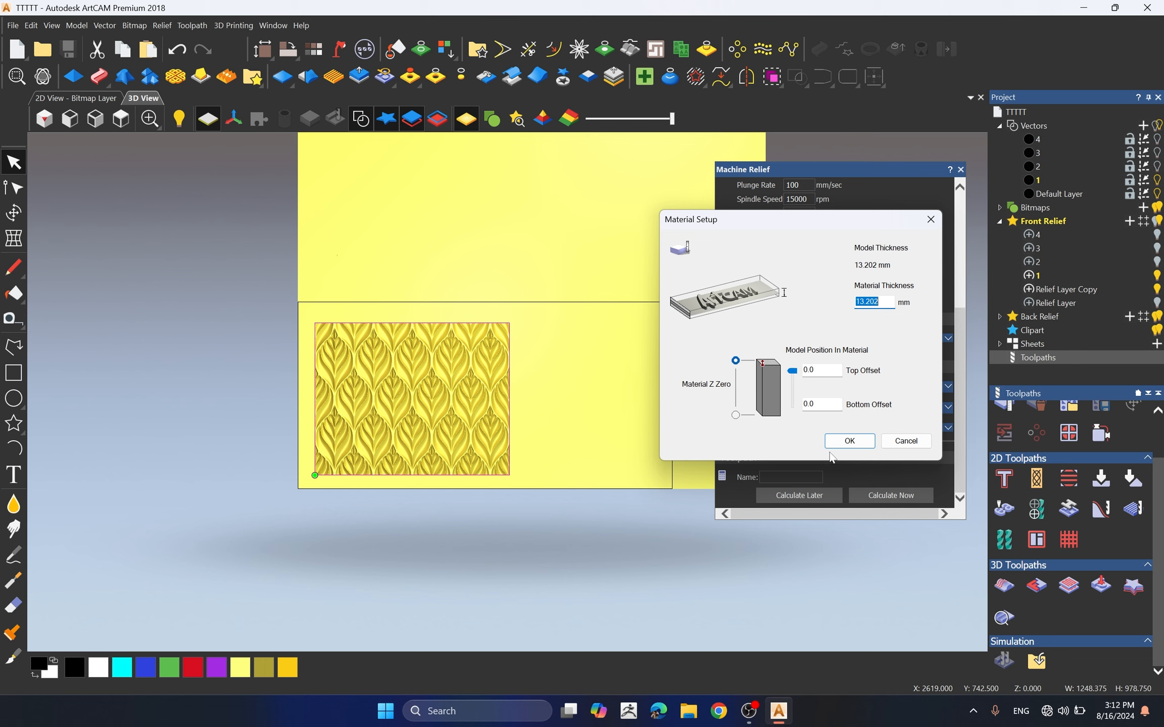
click(847, 438)
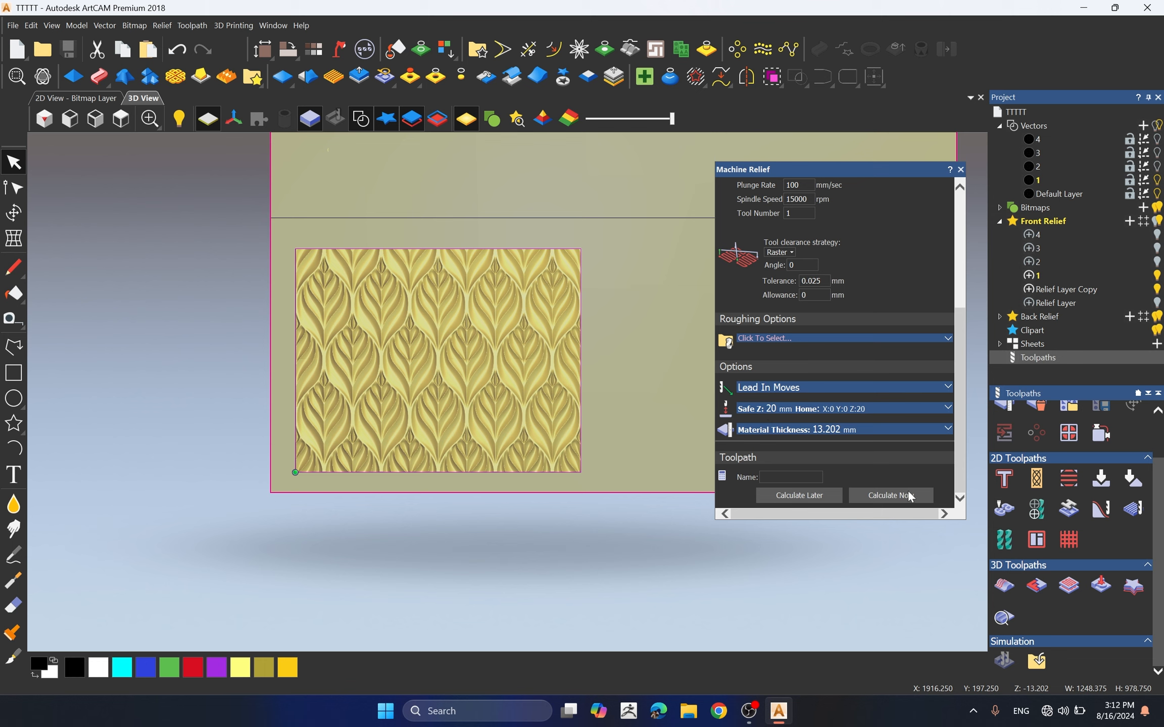
click(887, 496)
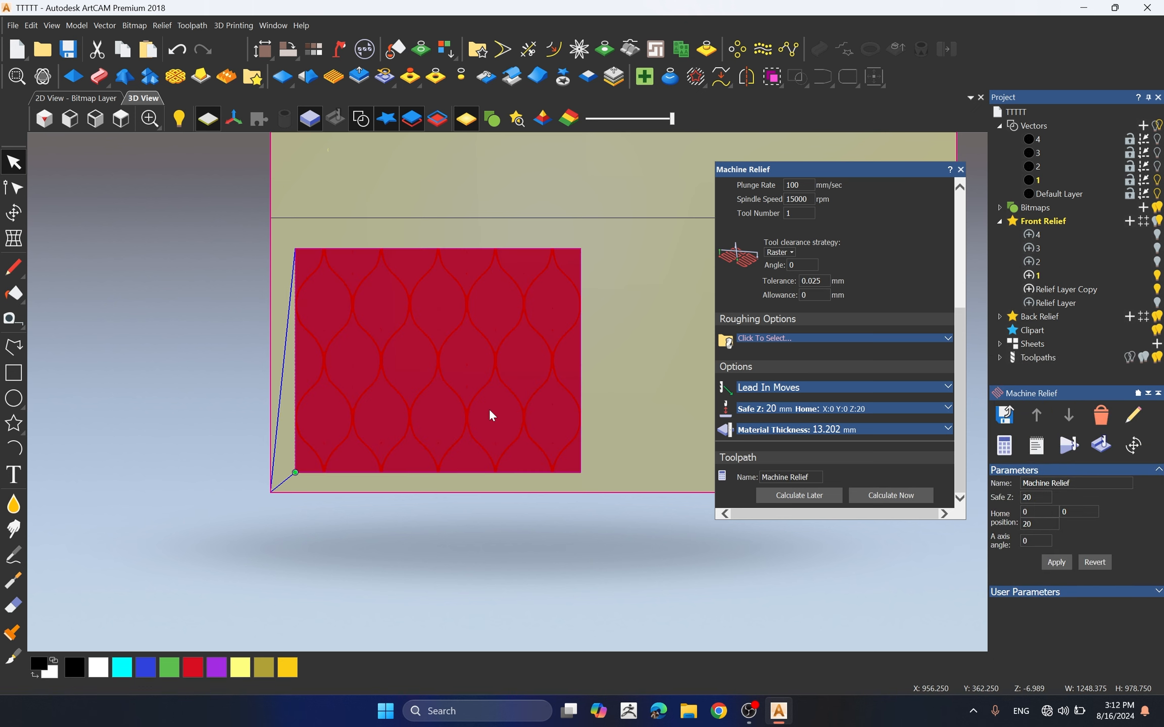
- Simulate the Machine Relief toolpath and inspect the carved leaf pattern from an angle
click(1000, 358)
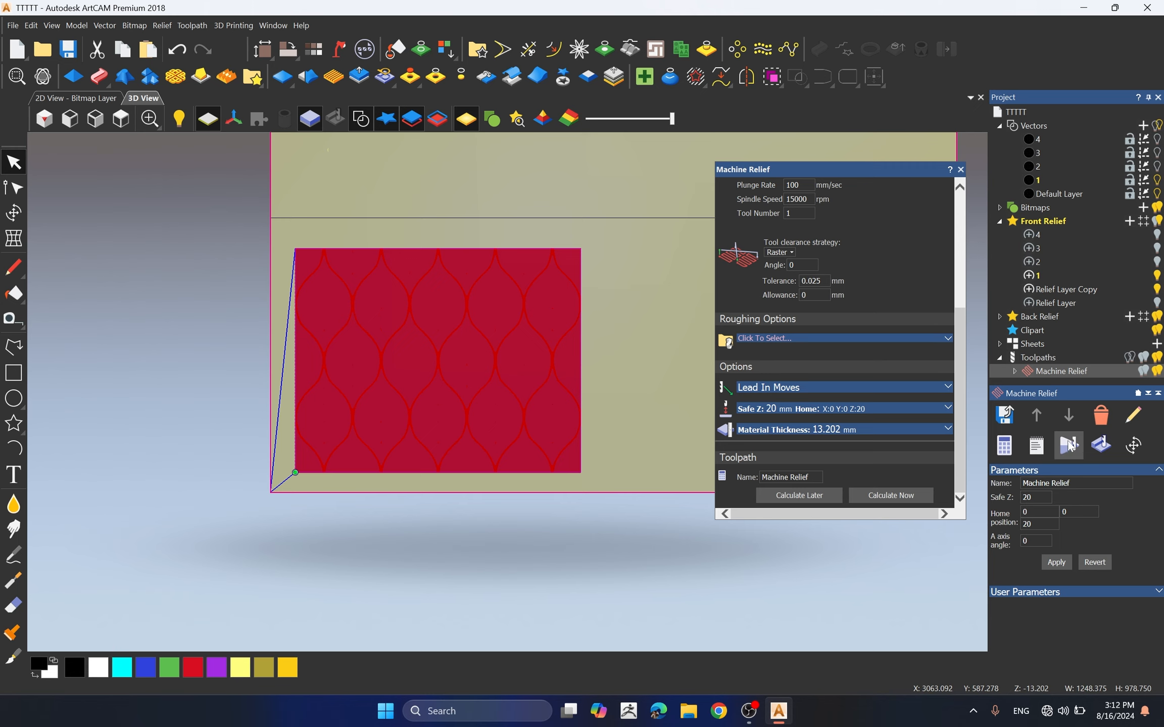
click(1101, 444)
click(642, 475)
scroll(302, 344, down, 3)
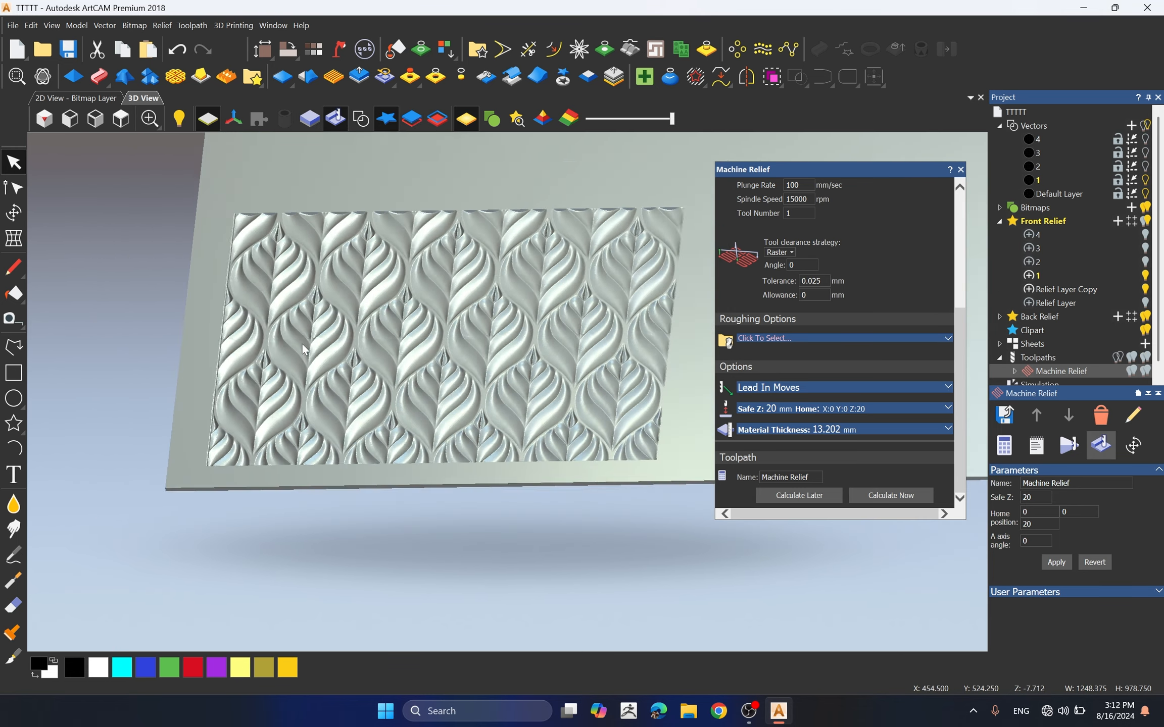
drag(302, 343, 480, 452)
scroll(425, 425, down, 3)
middle_drag(425, 425, 434, 419)
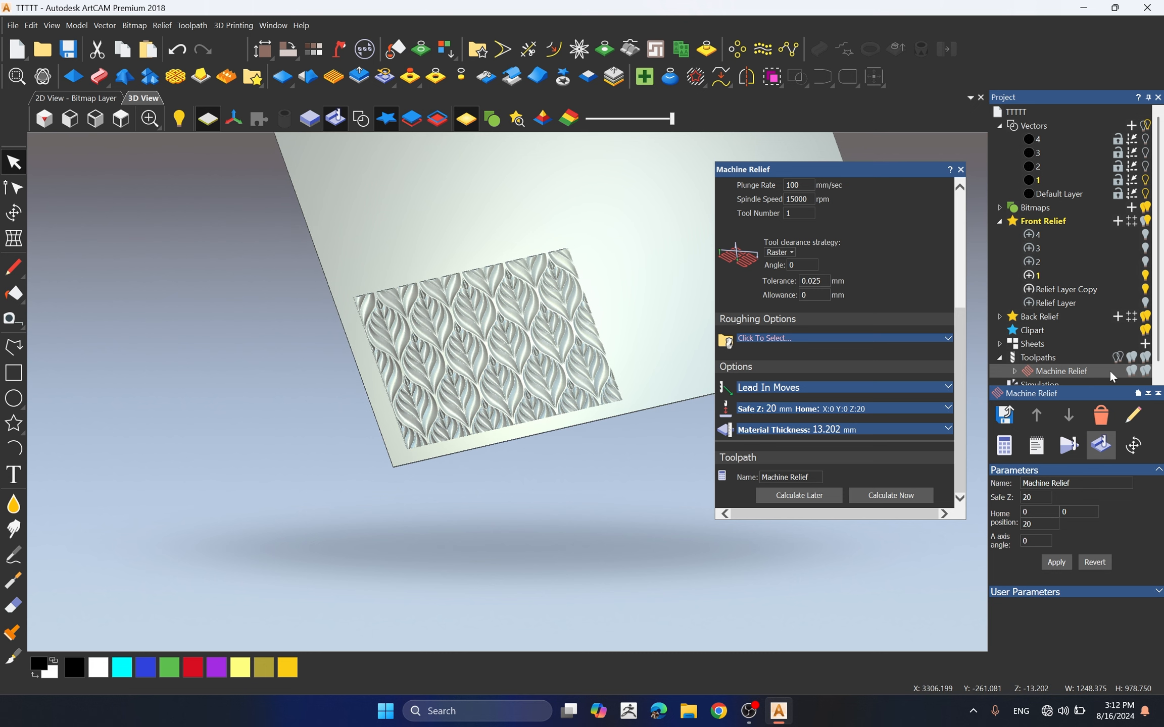
- Prepare to save the Ball Nose 6 mm finishing toolpath with the machine file format G-Code (mm) (*.tap)
click(1009, 419)
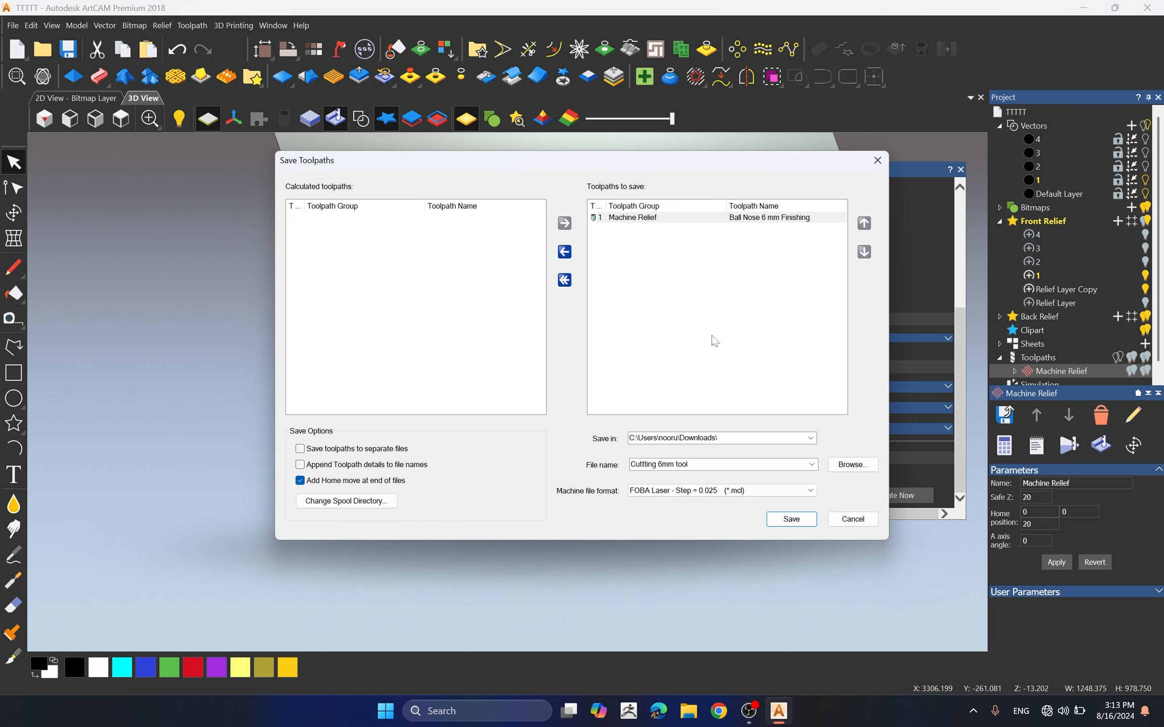
click(810, 490)
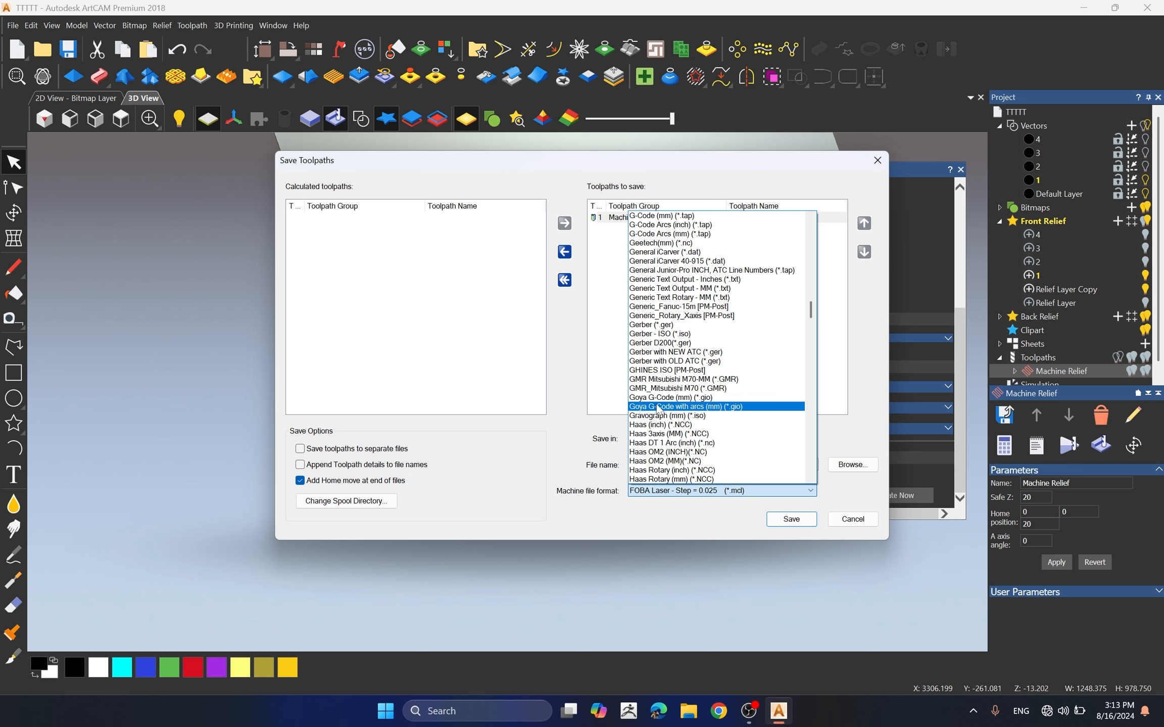
scroll(656, 405, down, 3)
key(g)
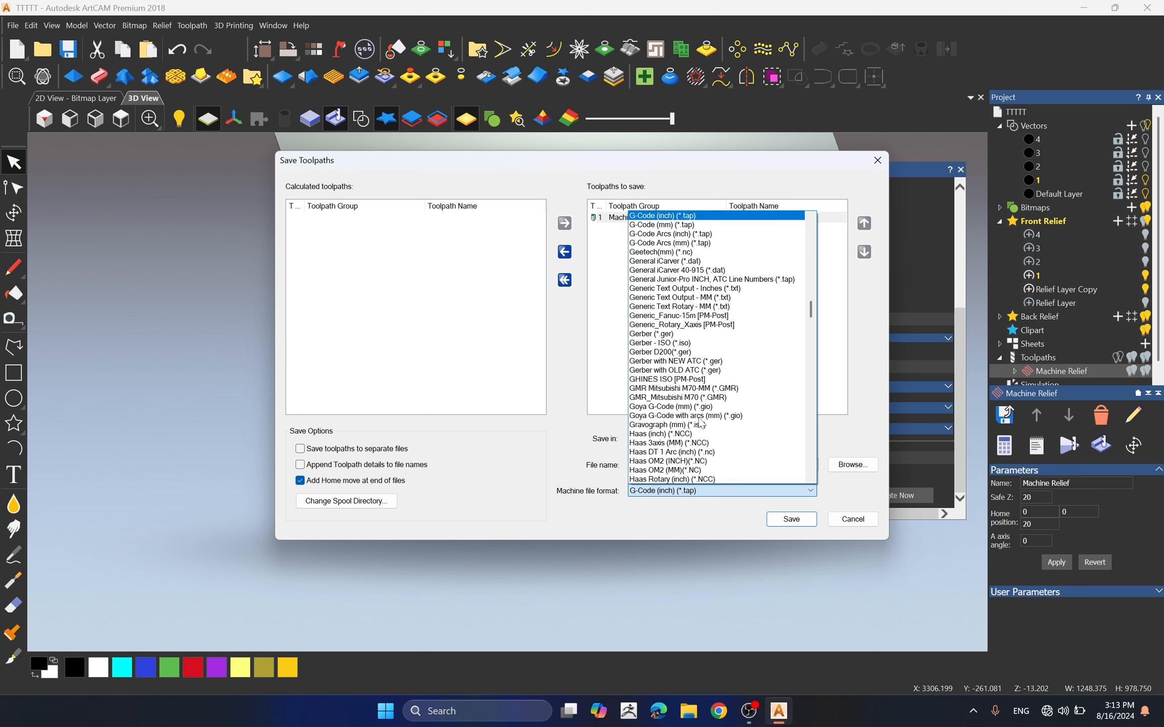
key(Down)
key(Down)
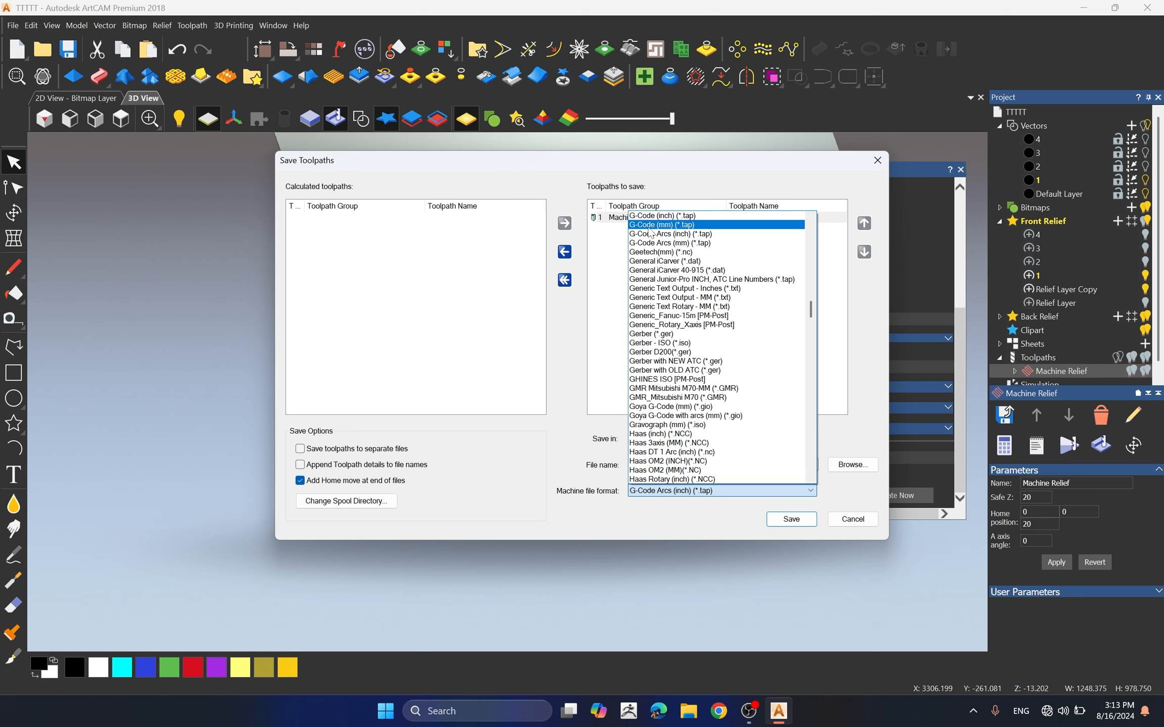
click(696, 227)
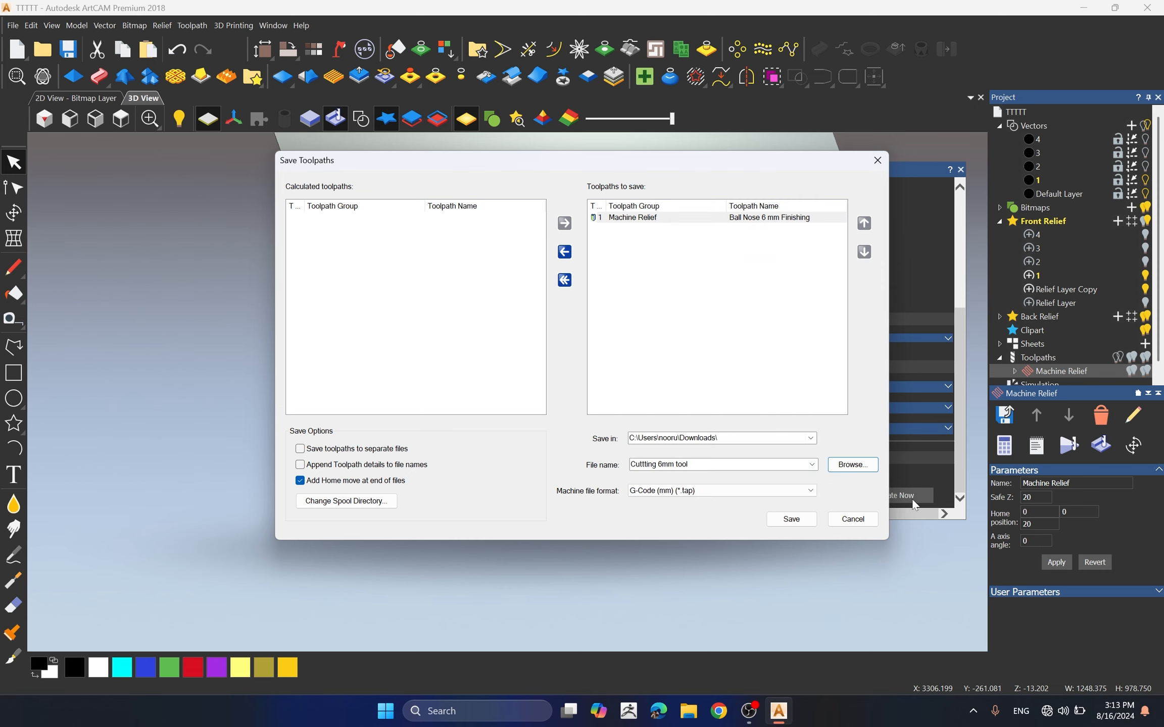
- Create a new folder in Downloads, list the files with details, and open the folder as the toolpath's save location
click(831, 465)
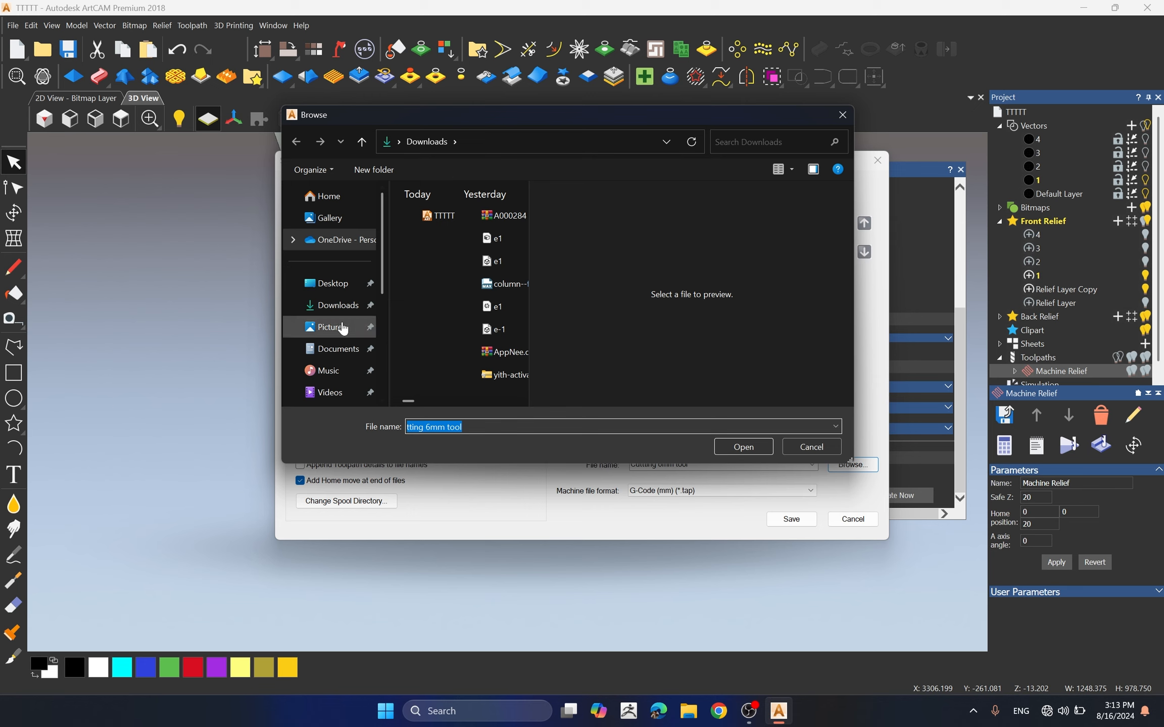
click(327, 304)
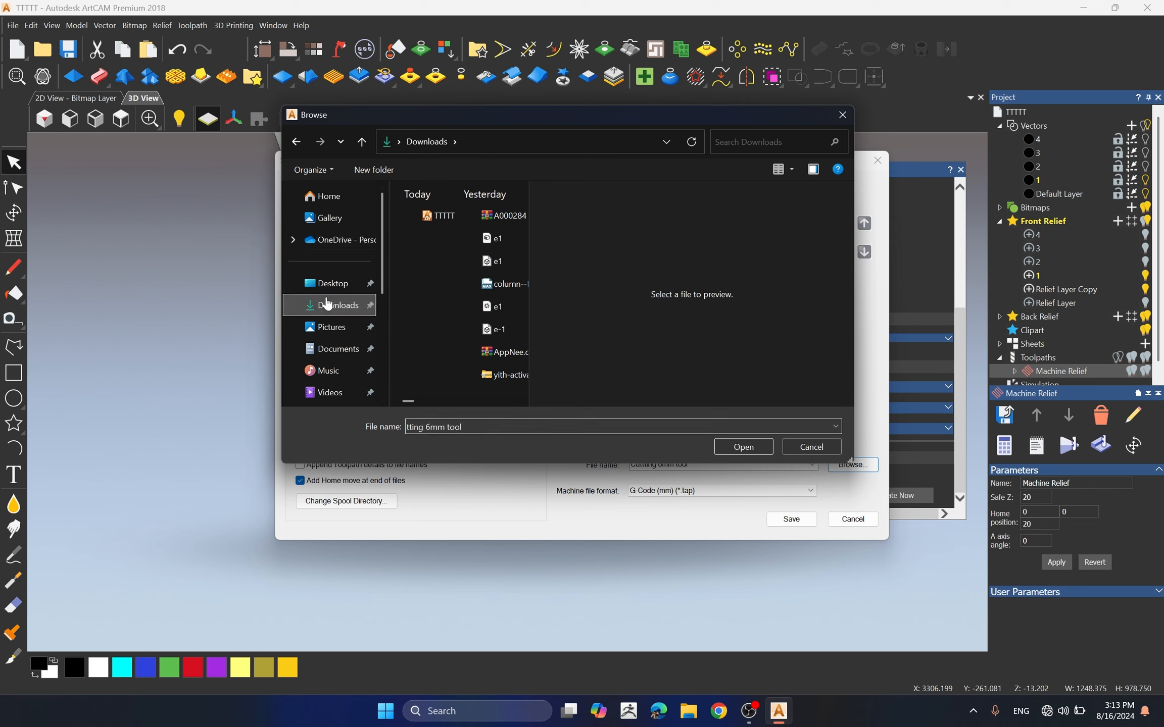
click(374, 171)
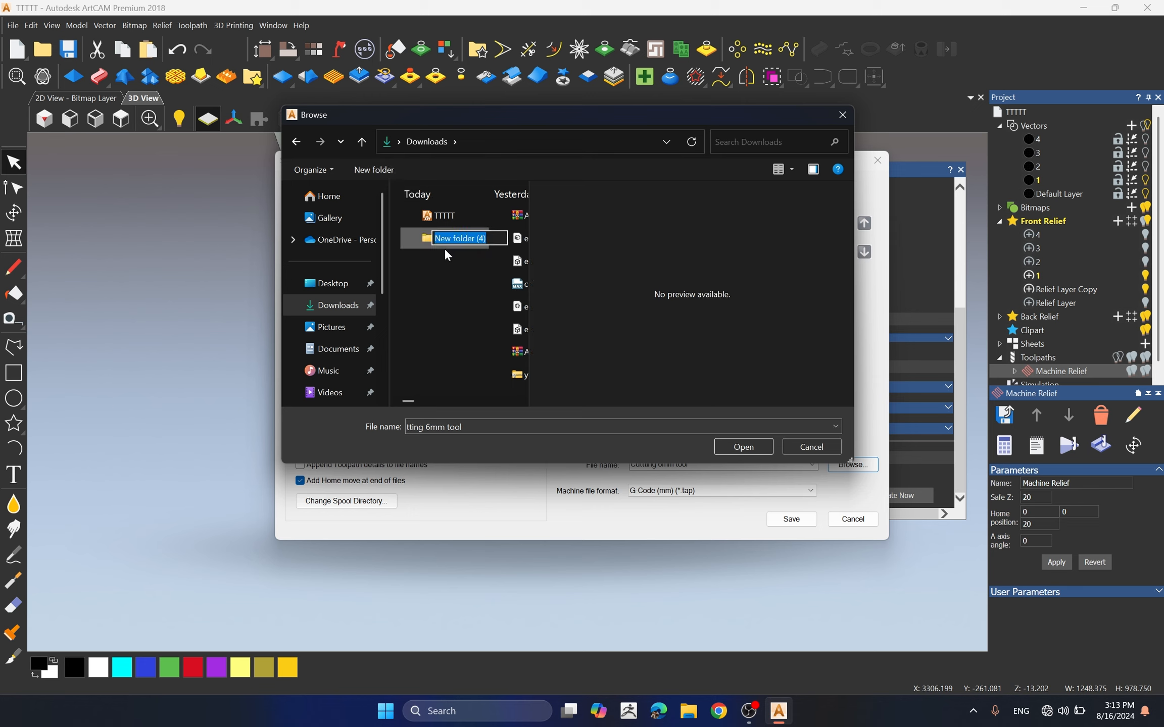
click(427, 244)
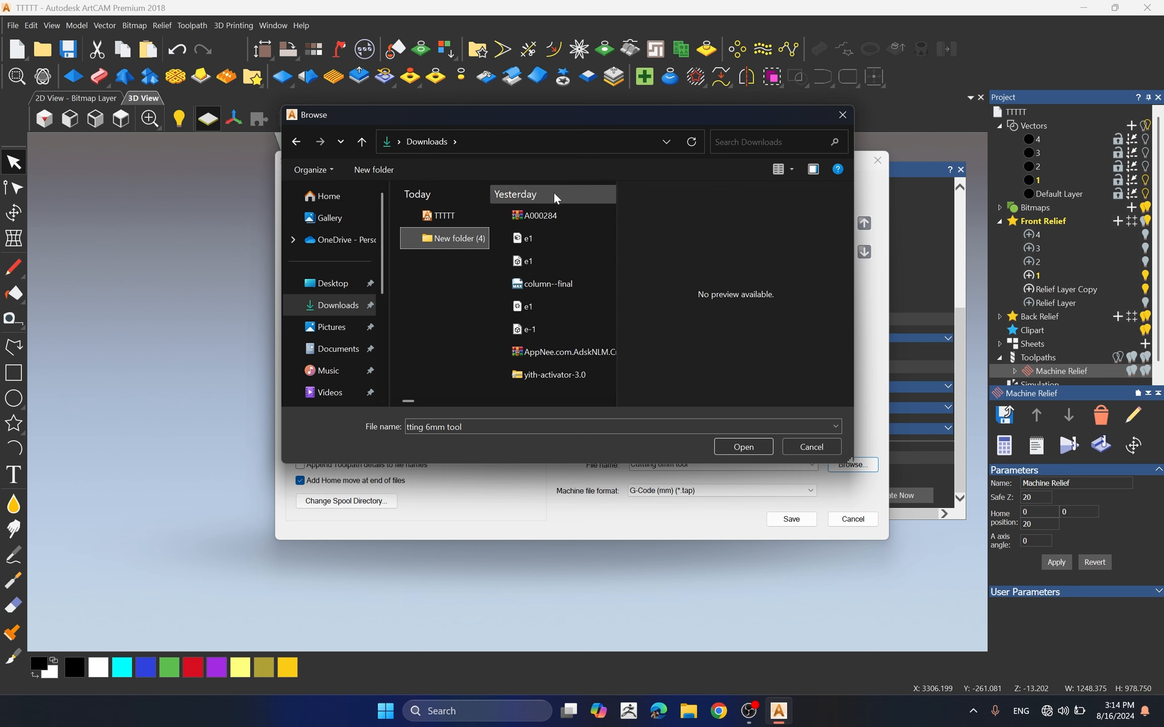
click(797, 169)
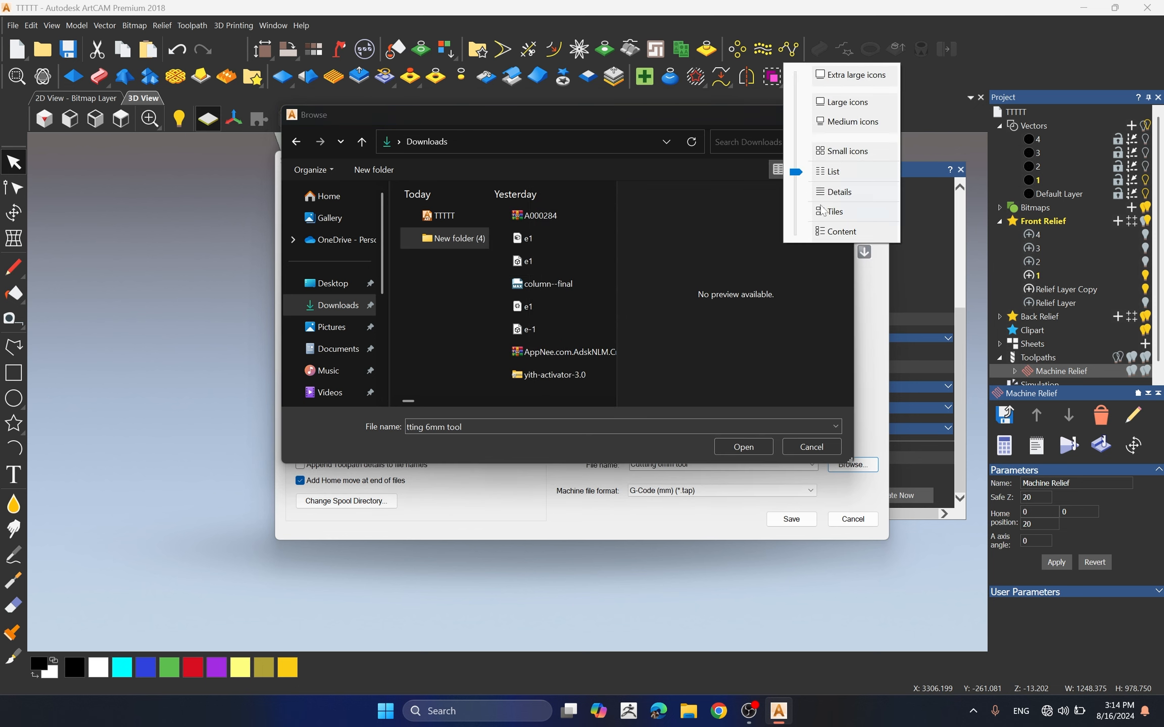
click(833, 195)
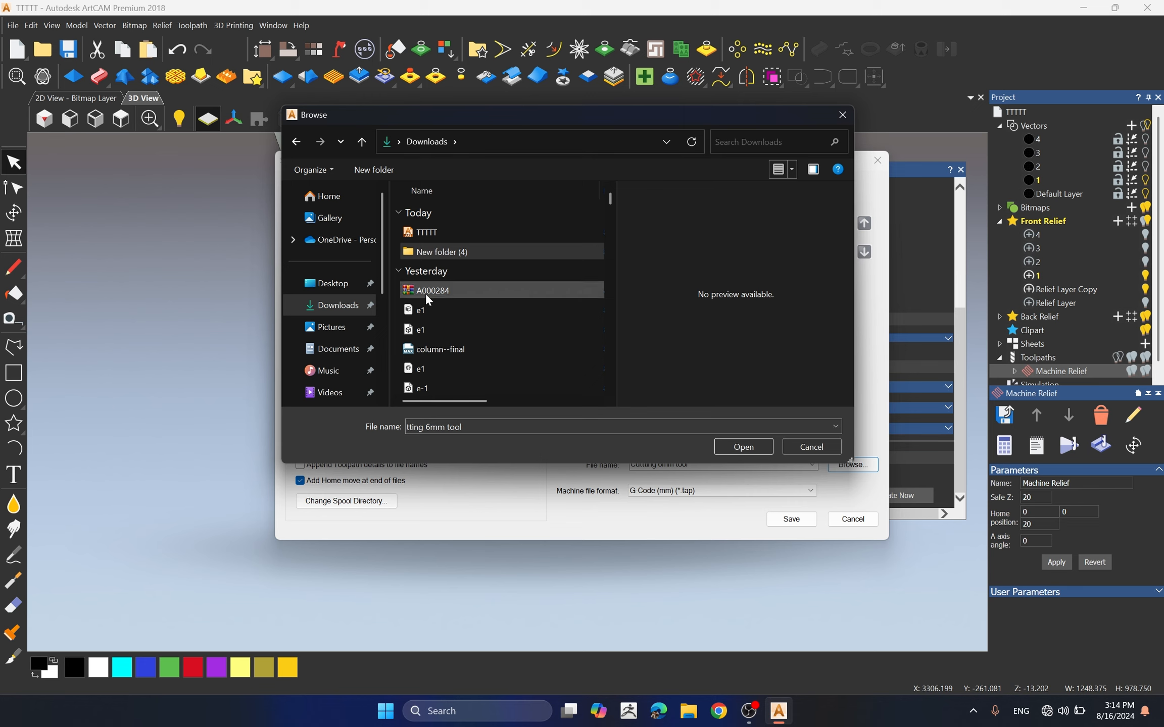
double_click(422, 252)
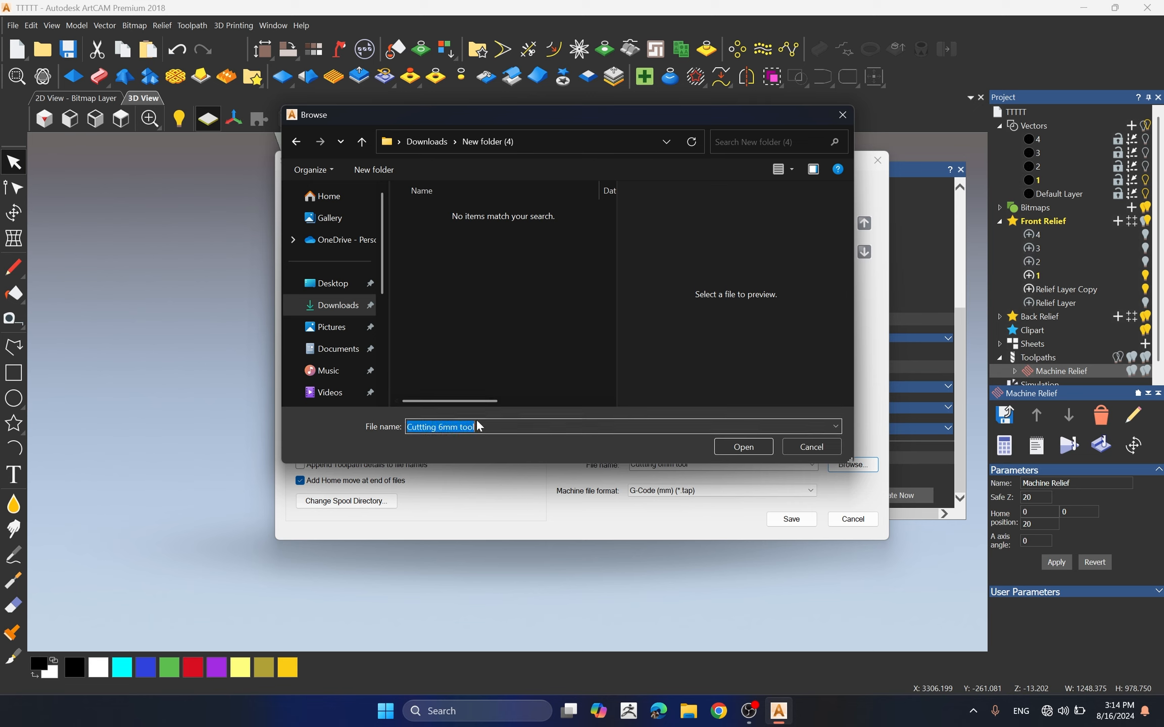
- Name the toolpath file 3D-1 and save it in G-Code (mm) (*.tap) format
text(1)
text(3)
click(756, 446)
click(792, 522)
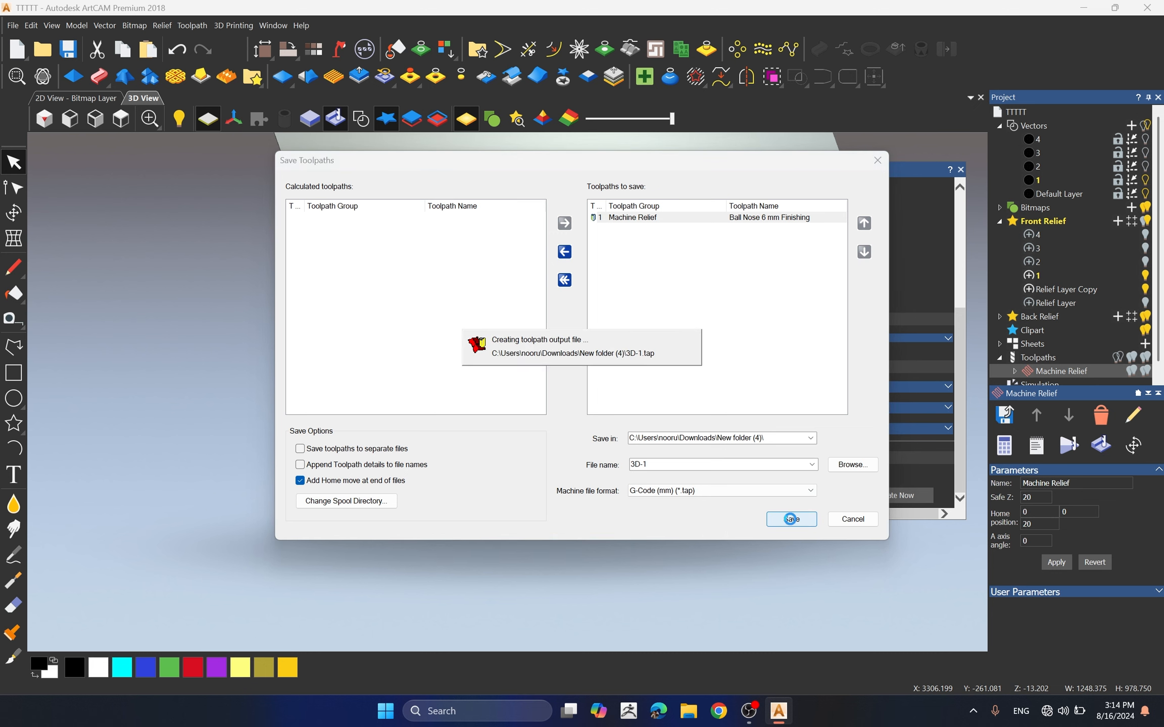
- Delete the simulation of the first quarter's toolpath
scroll(521, 432, down, 1)
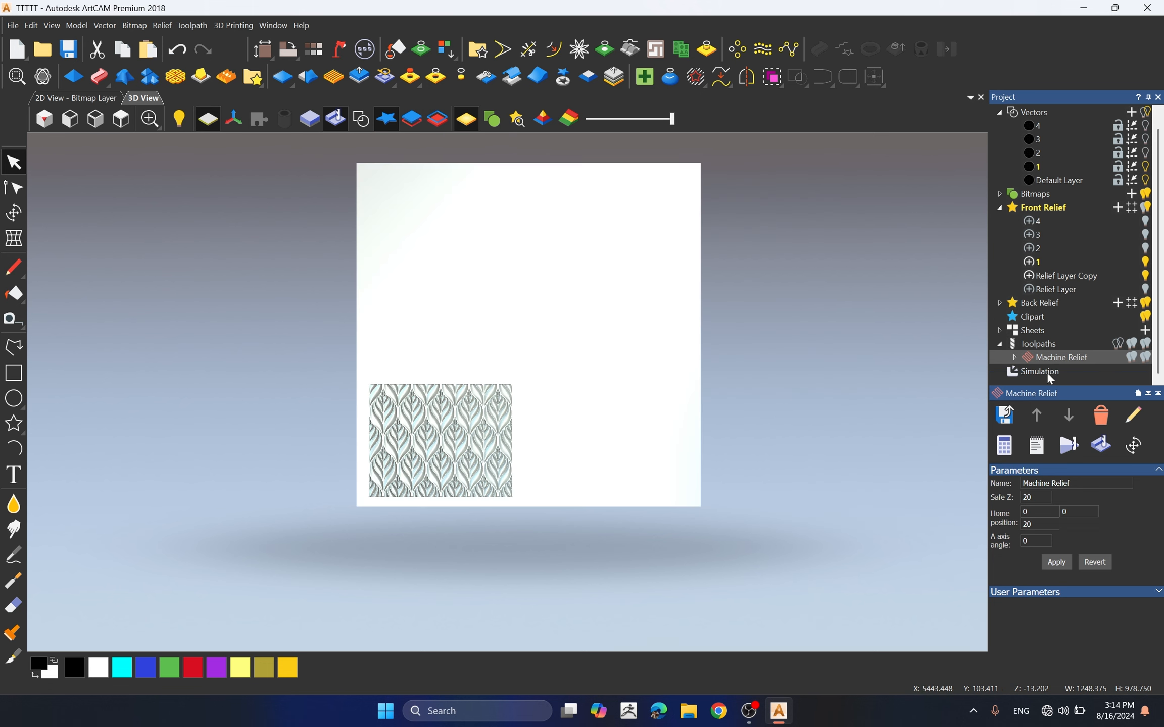
click(1047, 372)
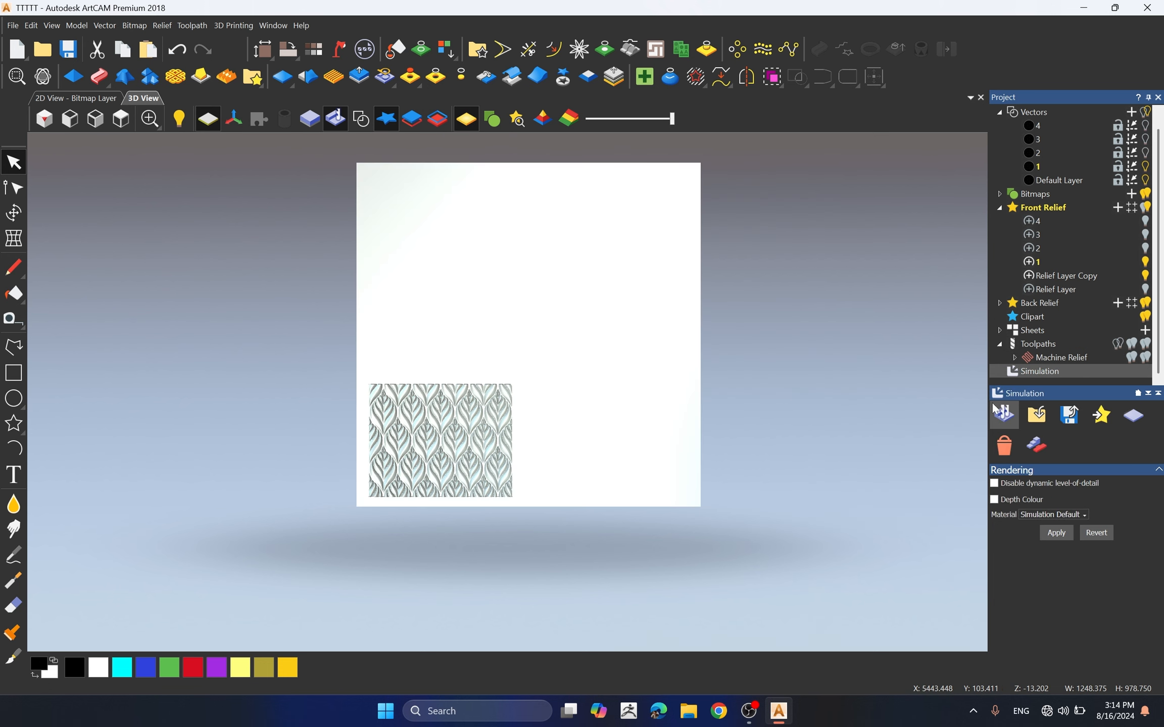
click(1005, 447)
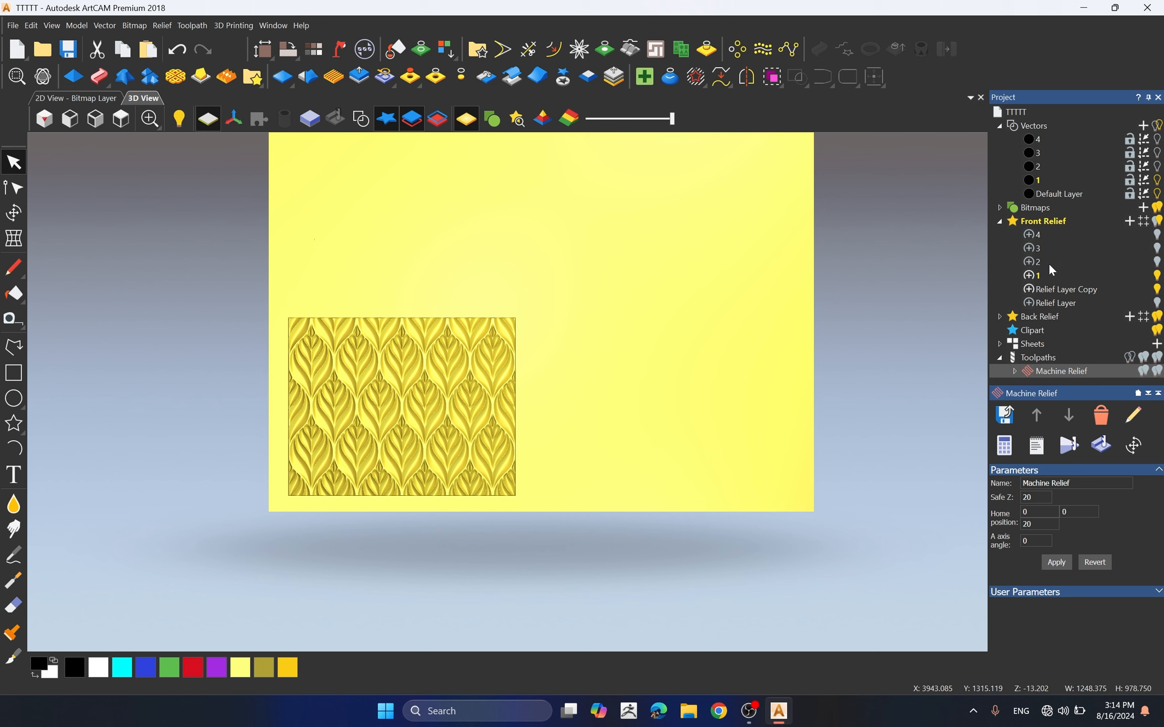
- Make relief layer 2 and vector layer 2 current and visible, and hide relief layer 1
click(1051, 262)
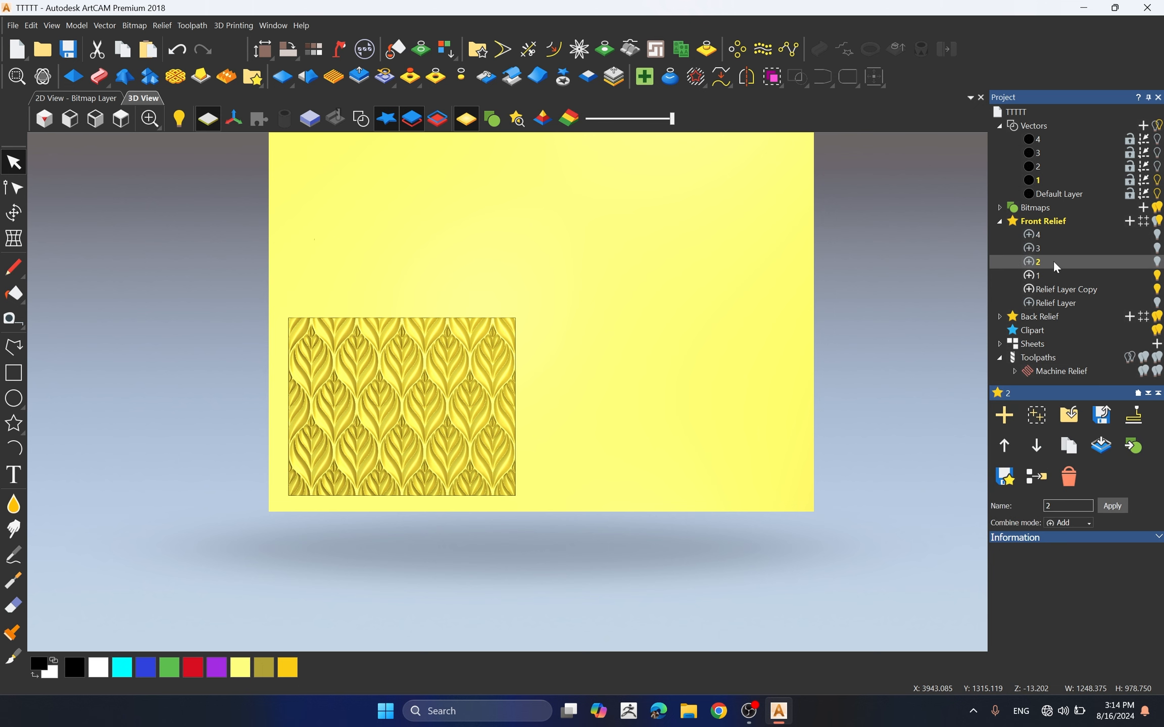
click(1156, 261)
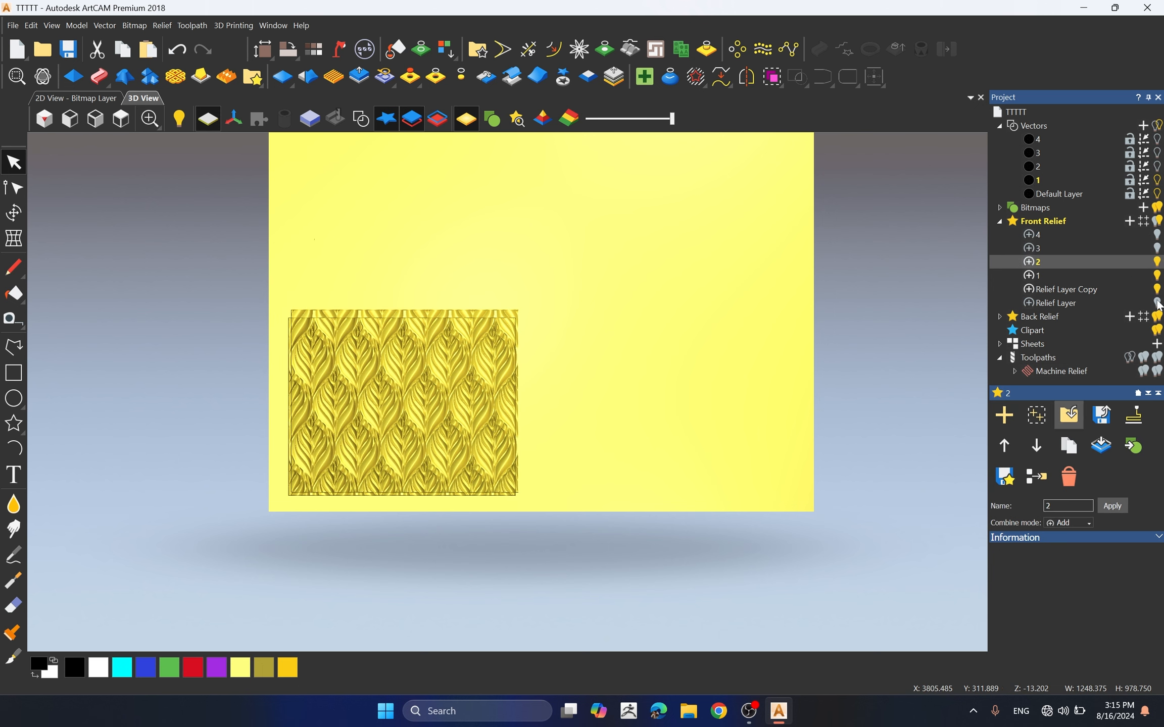
click(1157, 276)
click(1061, 167)
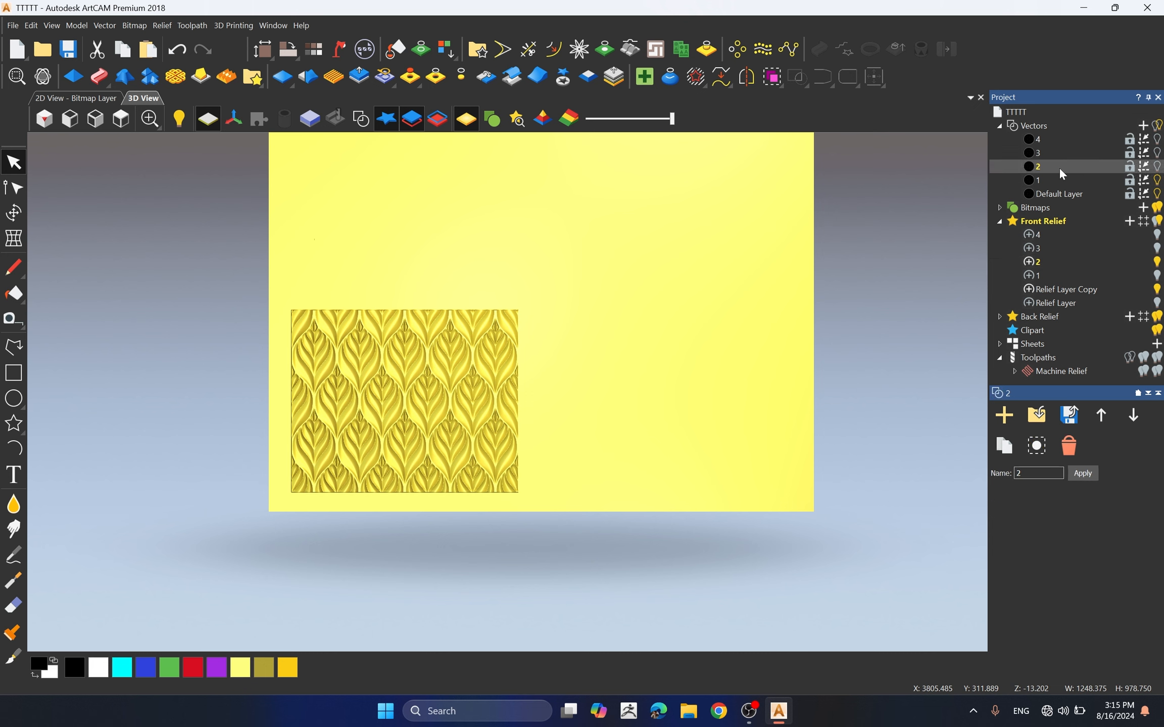
click(1158, 167)
- Show the vectors in the 3D view and select the rectangle bounding the layer 2 leaf relief
middle_drag(447, 371, 469, 360)
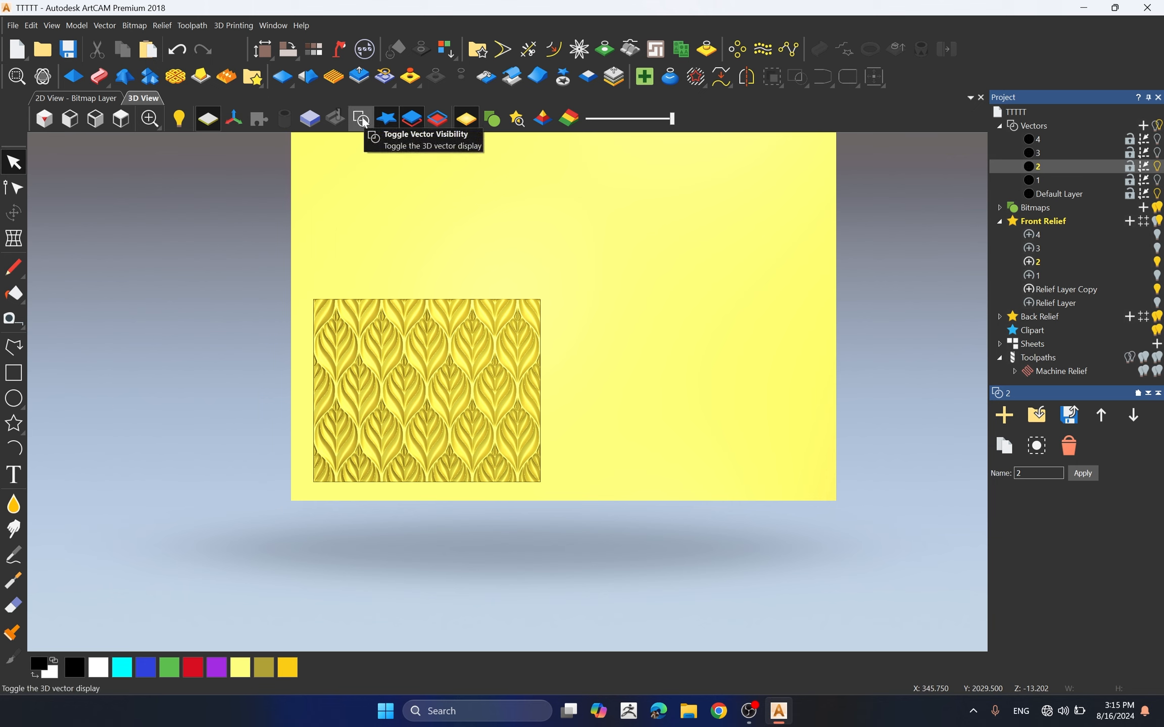
click(362, 121)
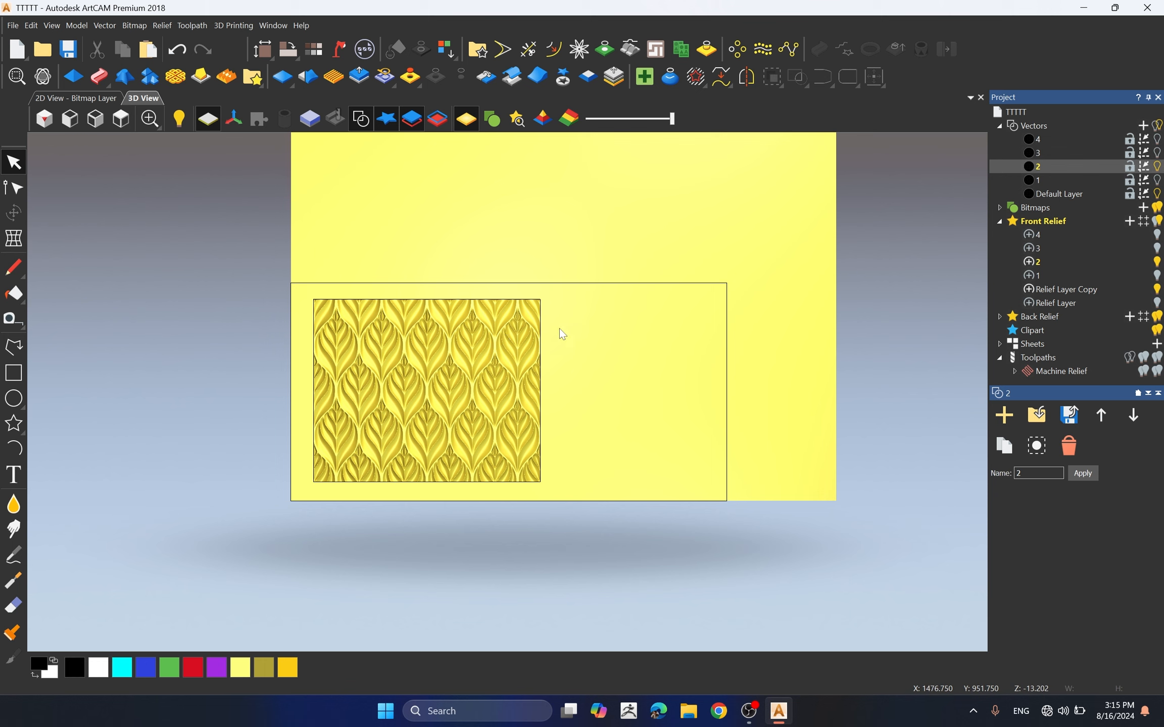
click(540, 348)
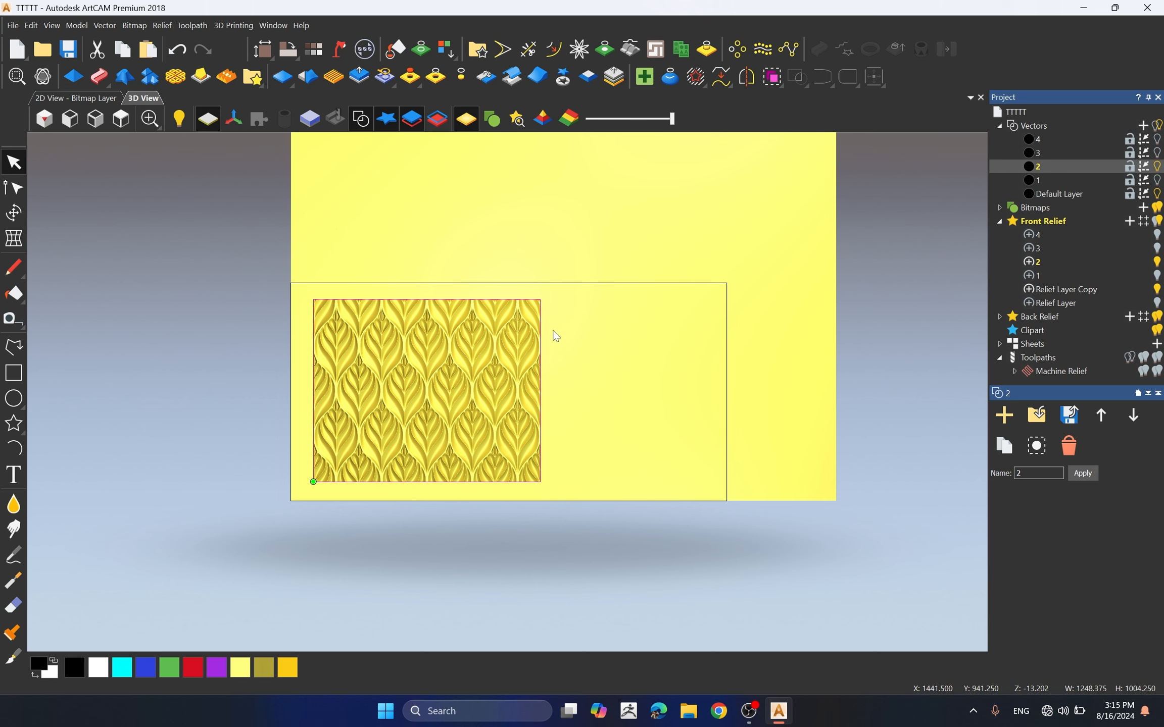
- Reopen the Machine Relief toolpath for editing and agree to adjust the material block settings
click(1032, 373)
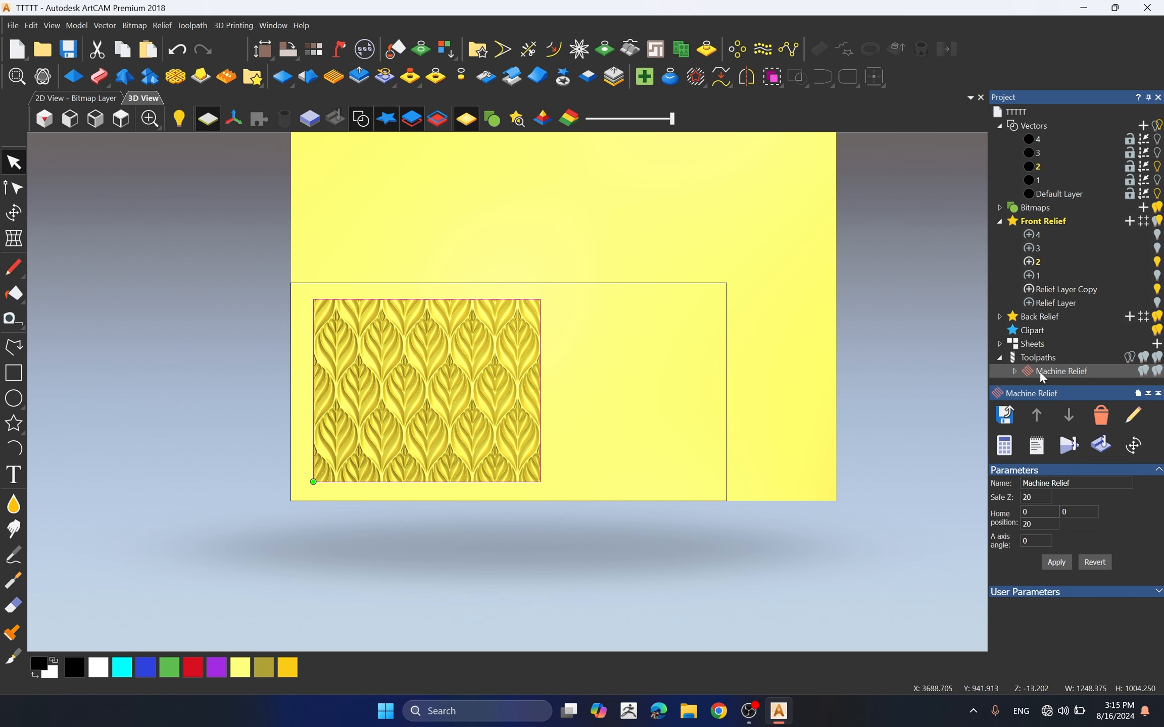
double_click(1025, 370)
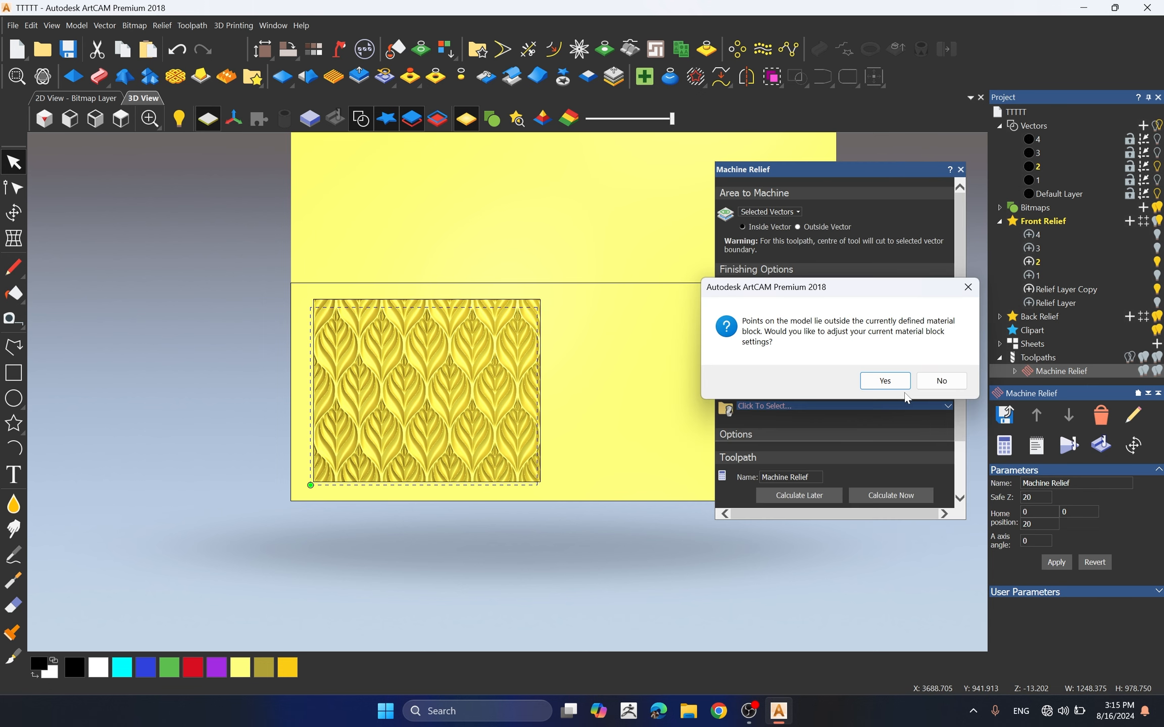
key(Return)
double_click(1028, 370)
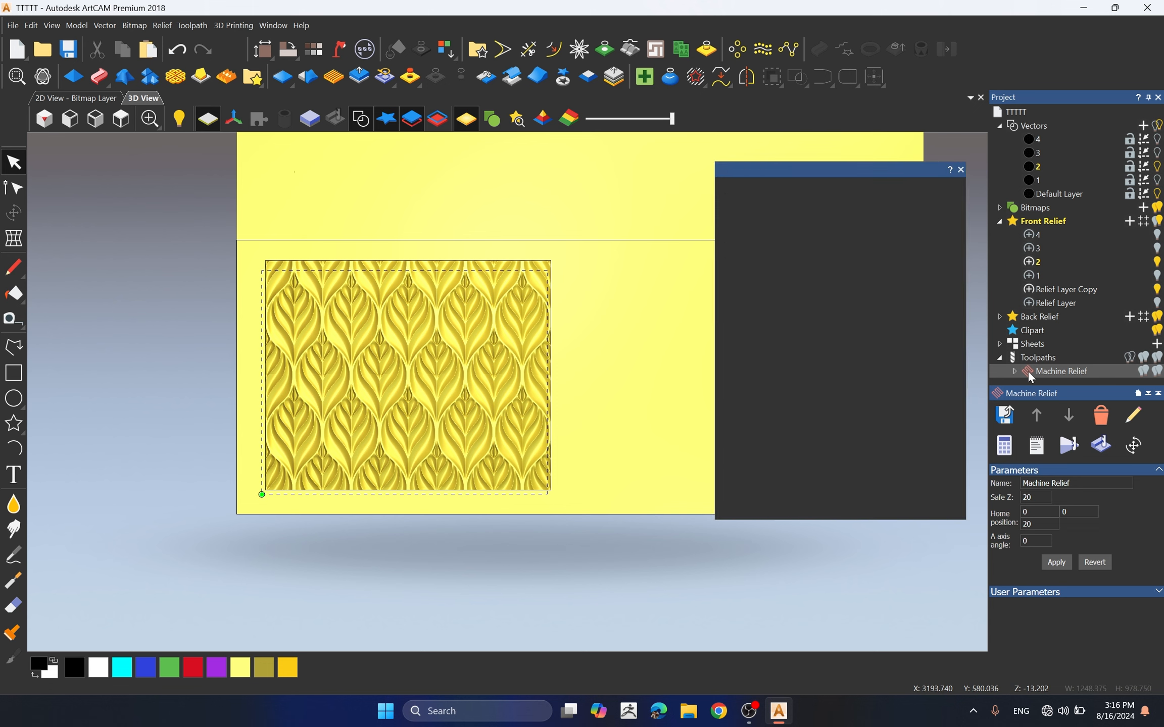
key(Return)
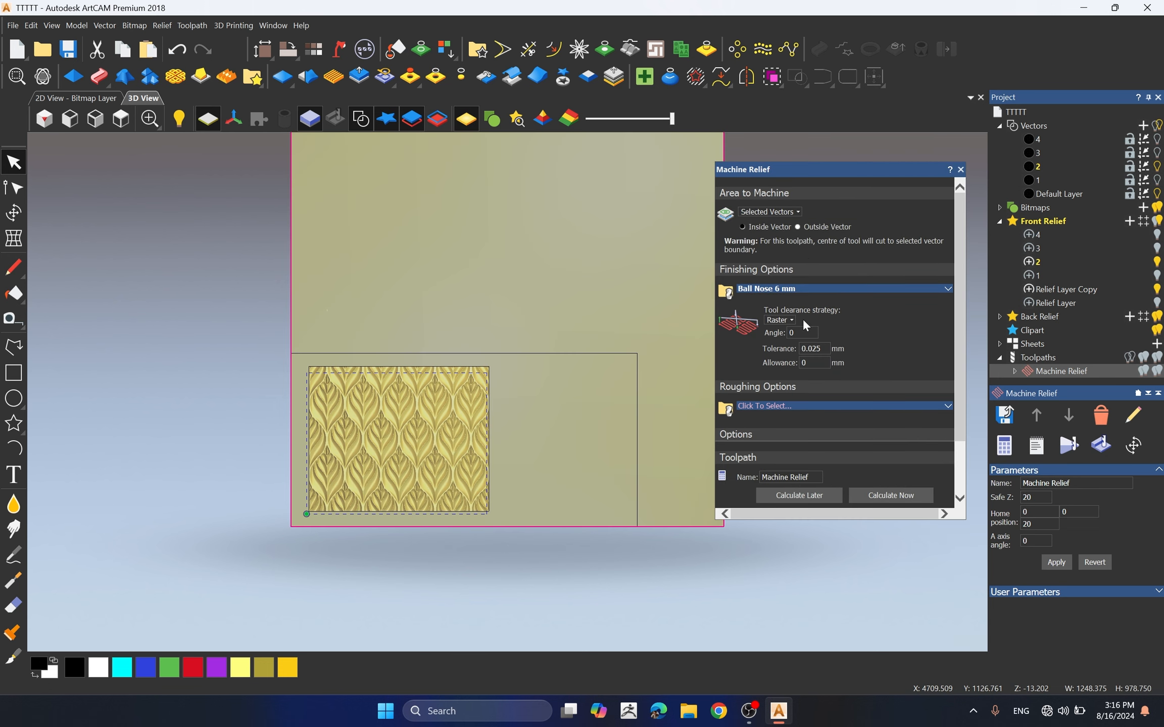
- Select the boundary rectangle of the layer 2 relief and recalculate its Ball Nose 6 mm raster toolpath
scroll(518, 403, up, 2)
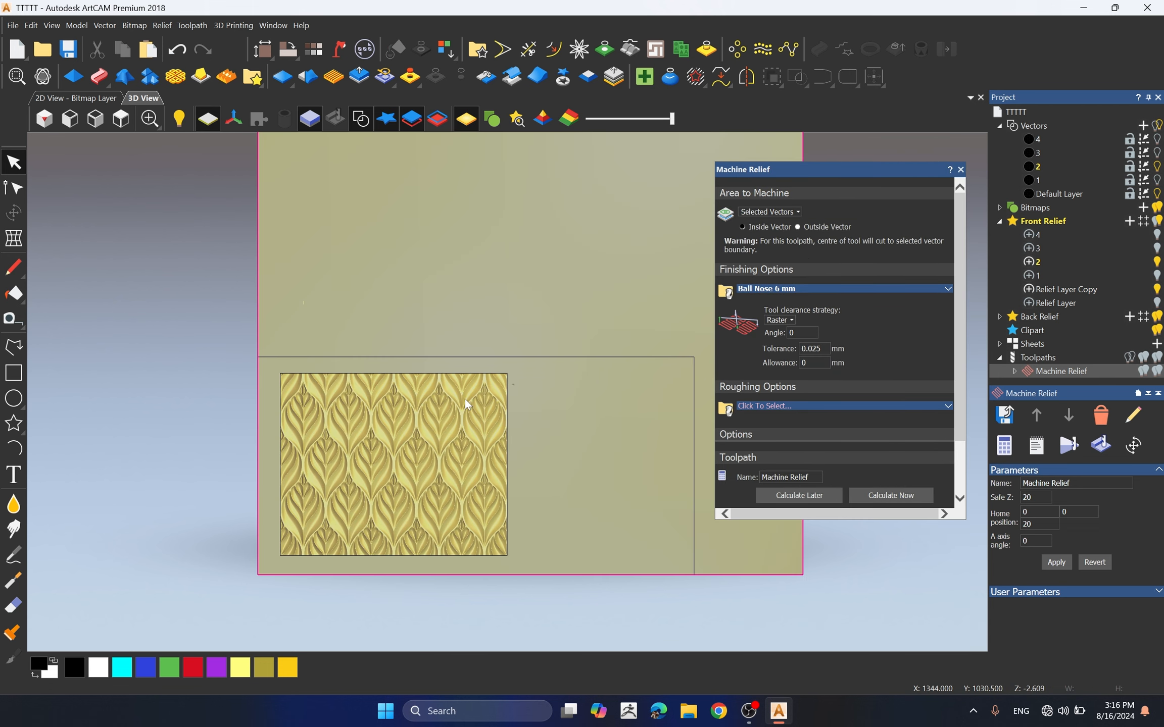
click(465, 375)
scroll(465, 375, down, 3)
scroll(607, 462, up, 2)
click(887, 495)
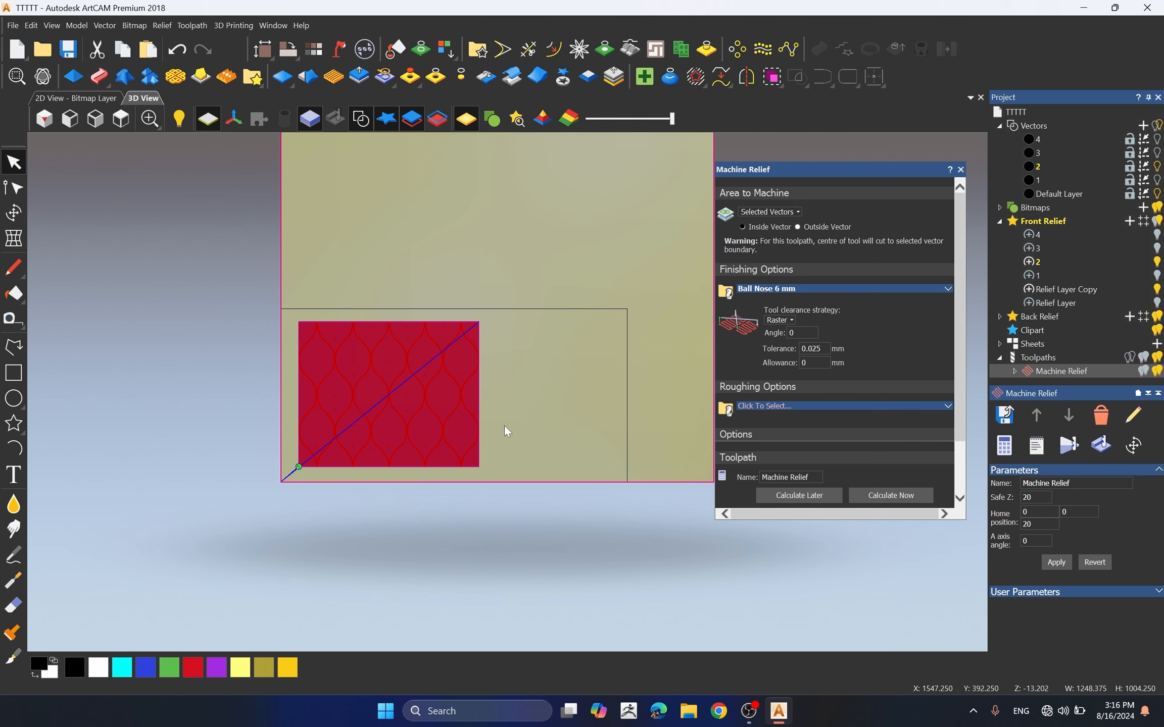
- Save the layer 2 finishing toolpath as 3D-2 in G-Code (mm) format and close the Machine Relief settings
click(1005, 423)
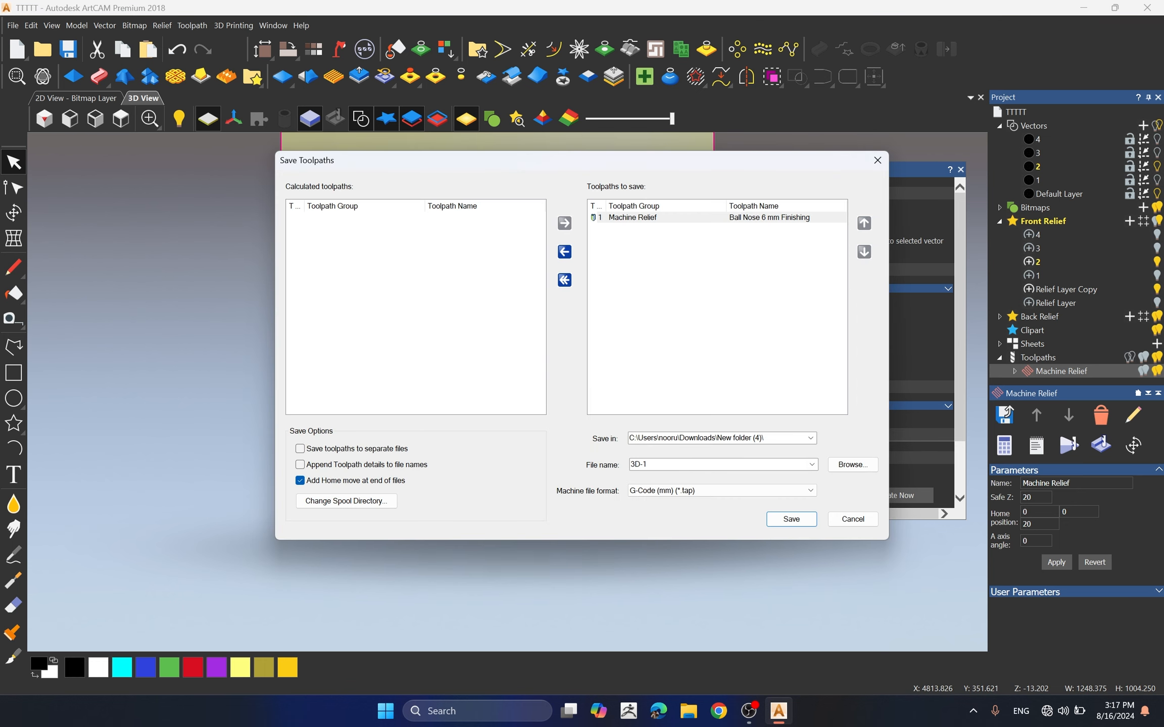
click(681, 463)
click(787, 518)
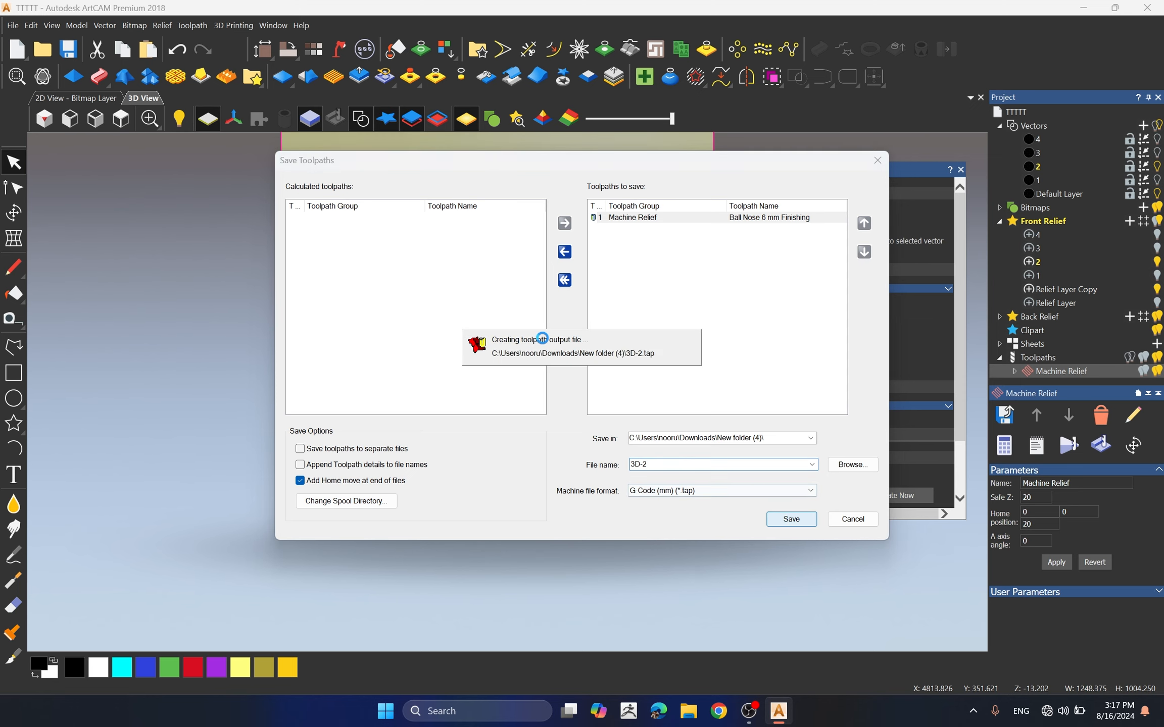
click(878, 161)
click(960, 169)
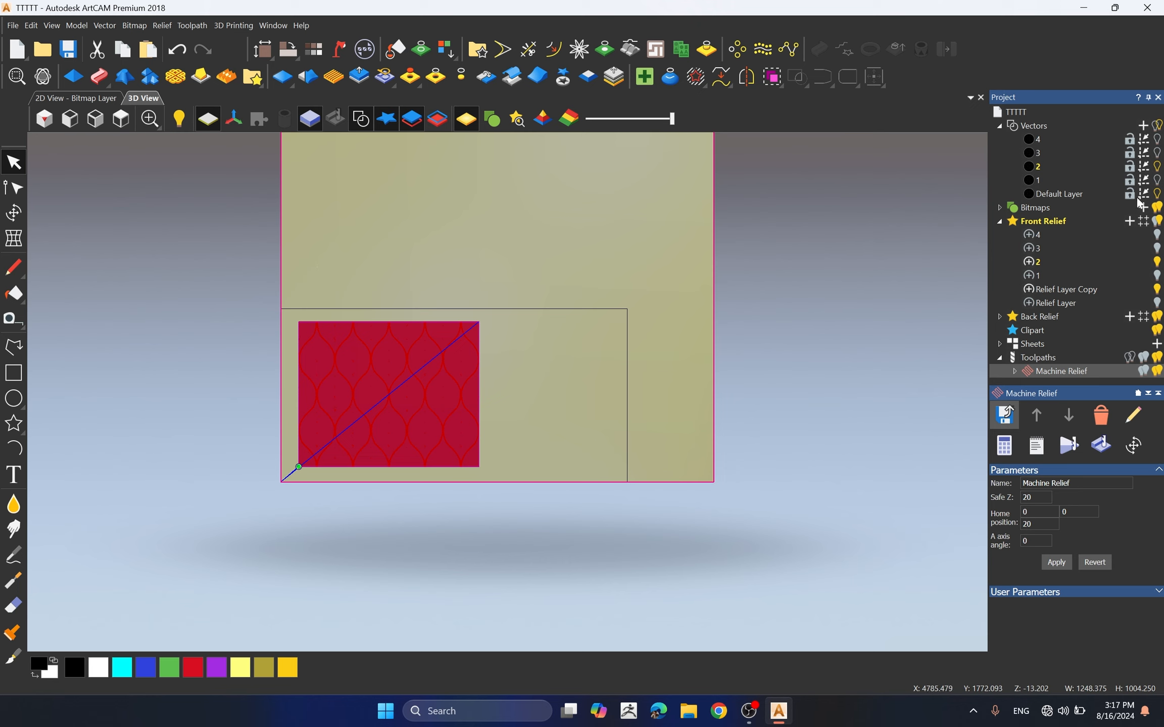
- Make vector layer 3 and relief layer 3 current and visible, hiding relief layer 2 and the Machine Relief toolpath display
click(1076, 152)
click(1156, 161)
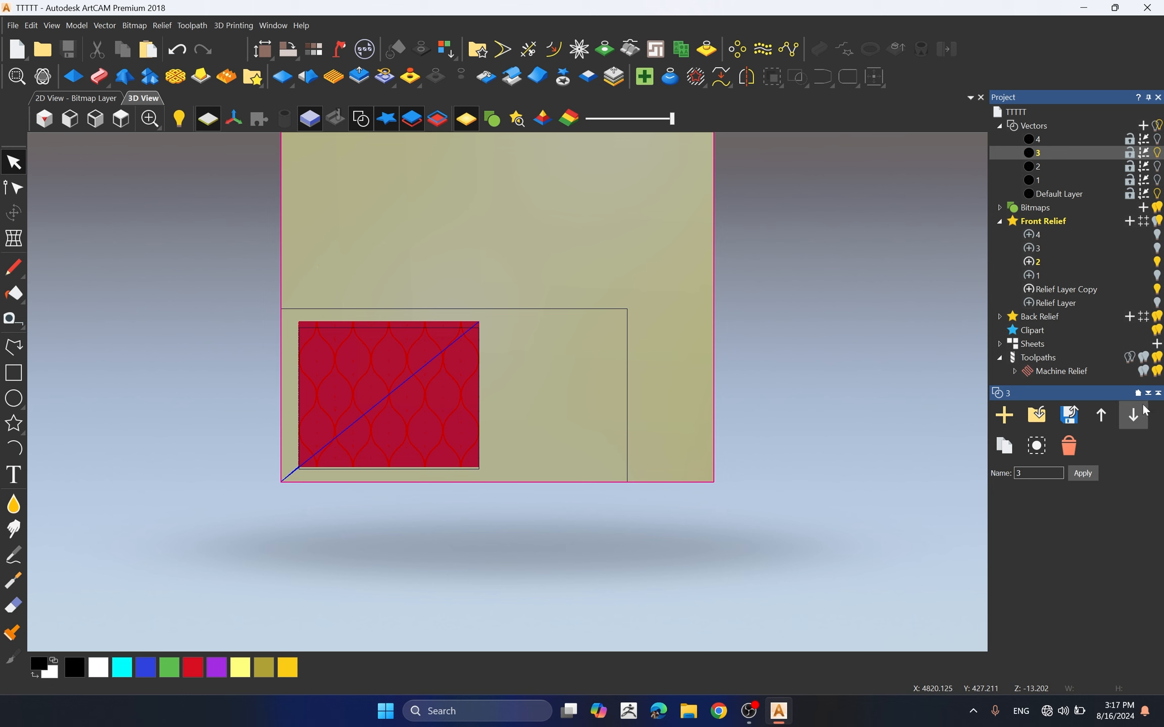
click(1156, 372)
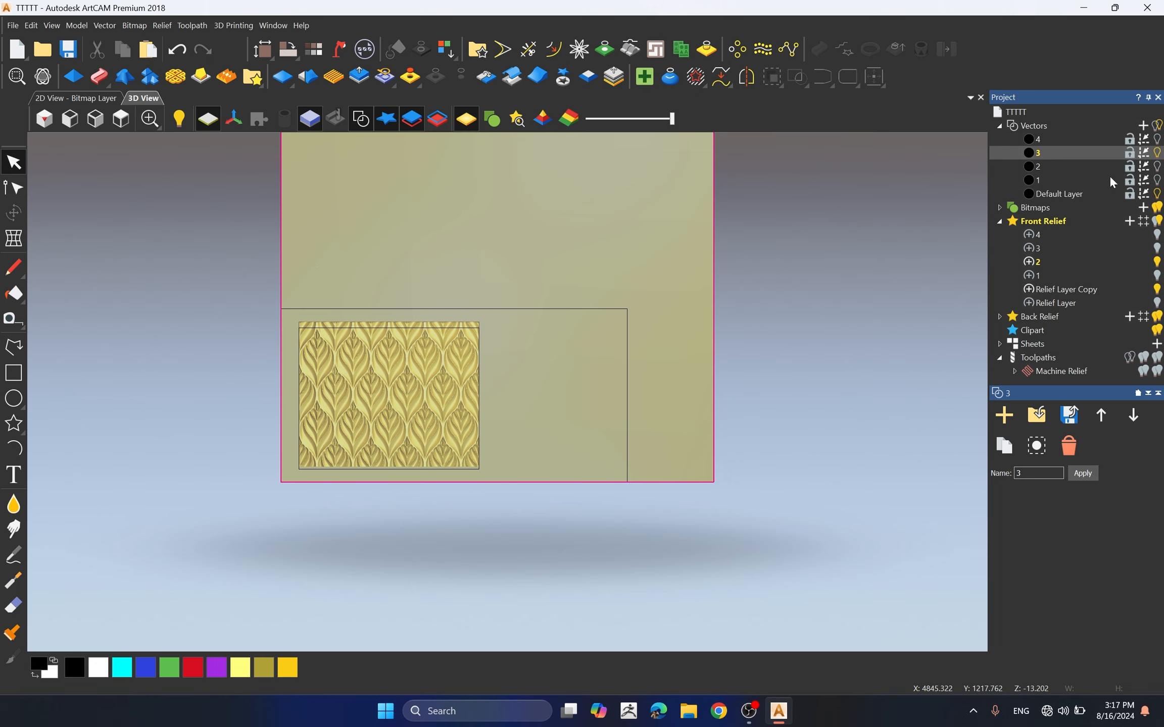
click(1051, 248)
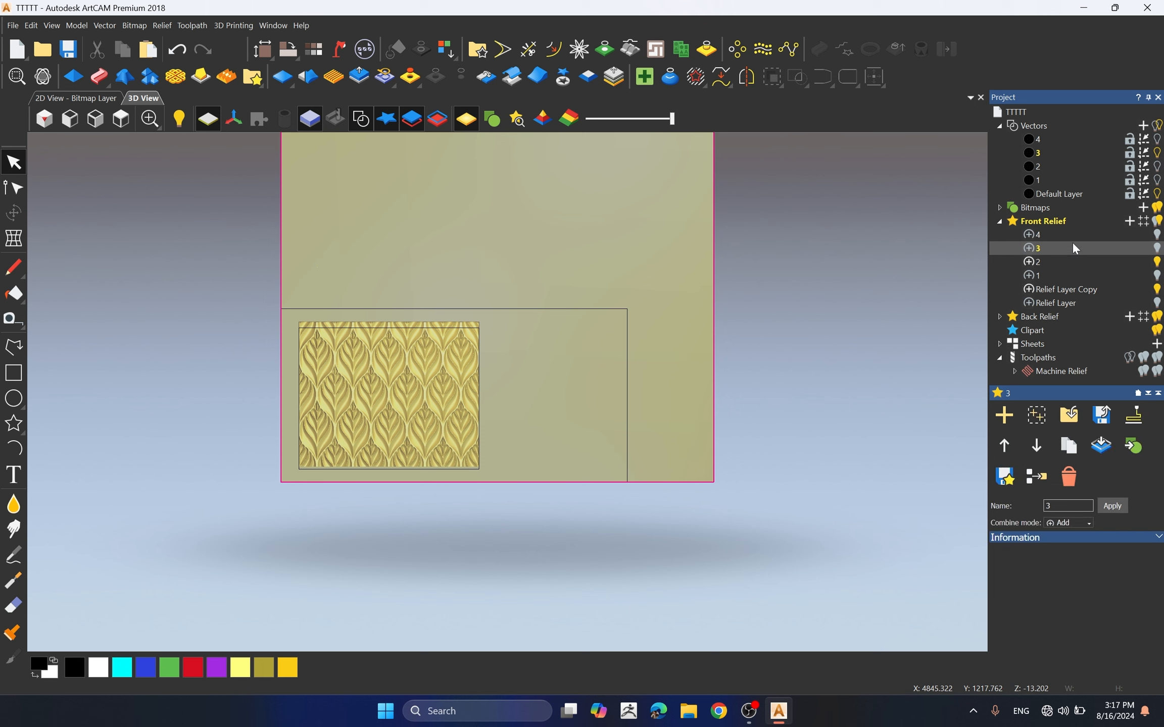
click(1157, 248)
click(1157, 262)
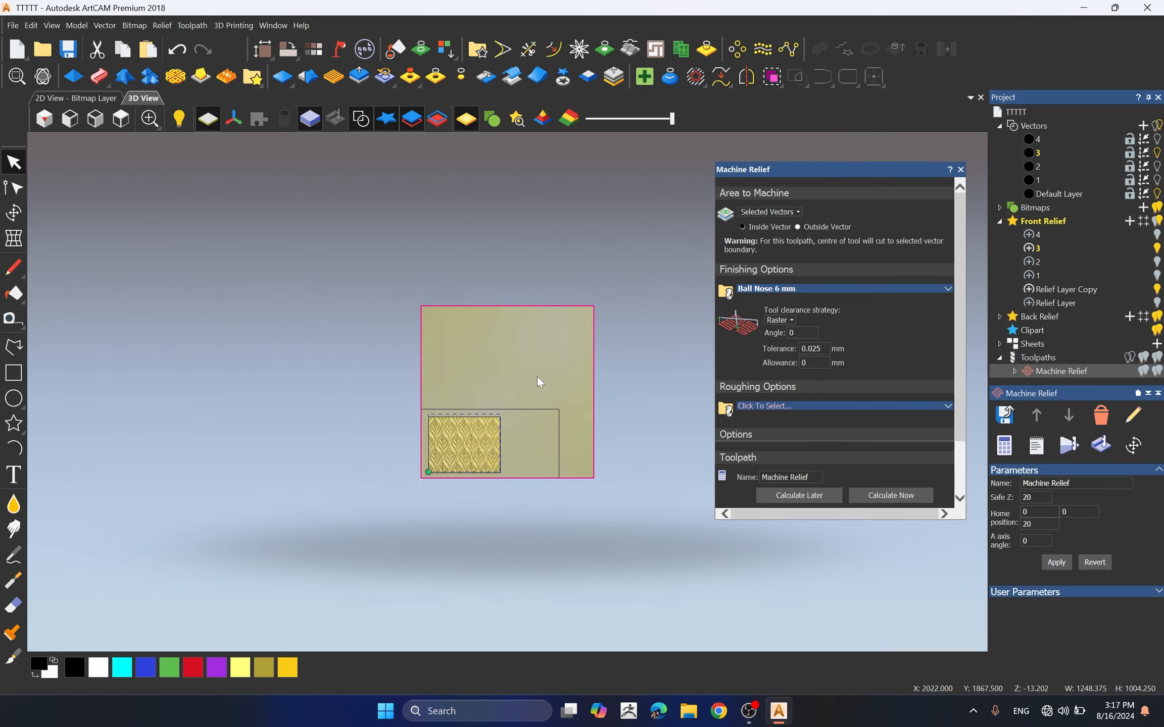
- Select the boundary rectangle of the layer 3 relief and recalculate its Ball Nose 6 mm raster toolpath
scroll(514, 436, up, 5)
scroll(445, 392, down, 5)
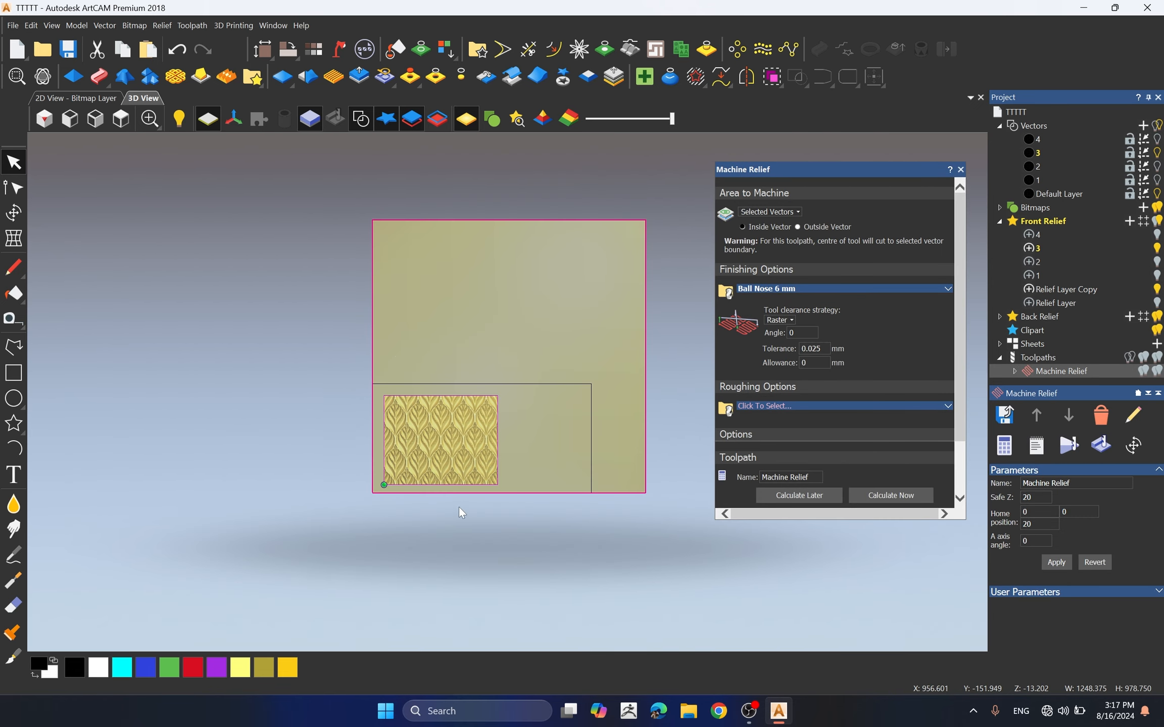
scroll(458, 507, up, 2)
click(426, 372)
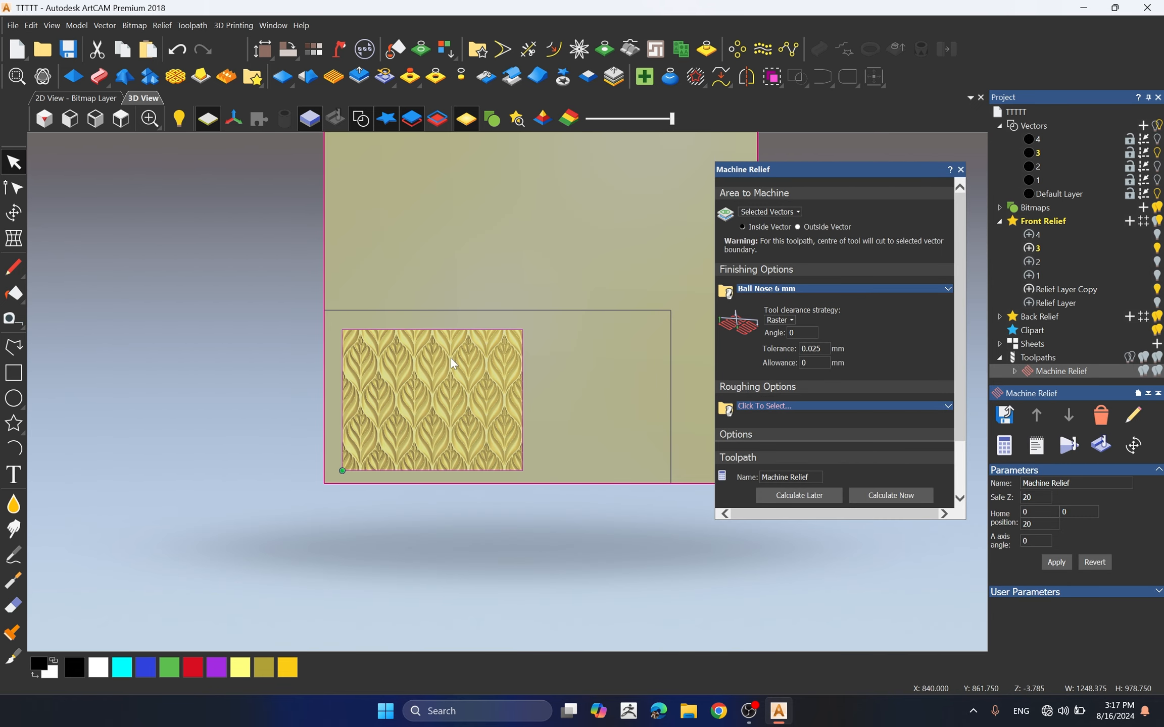
click(893, 496)
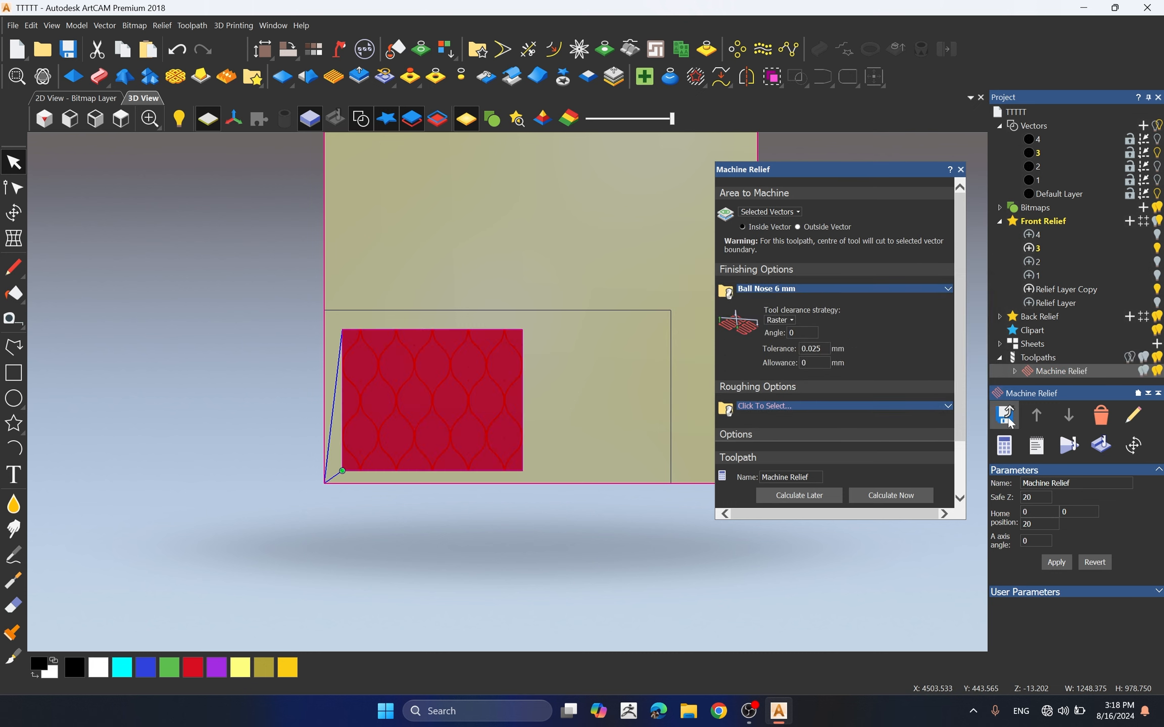
- Save the layer 3 finishing toolpath as its own G-Code (mm) file in the same folder and close the Machine Relief settings
click(1006, 414)
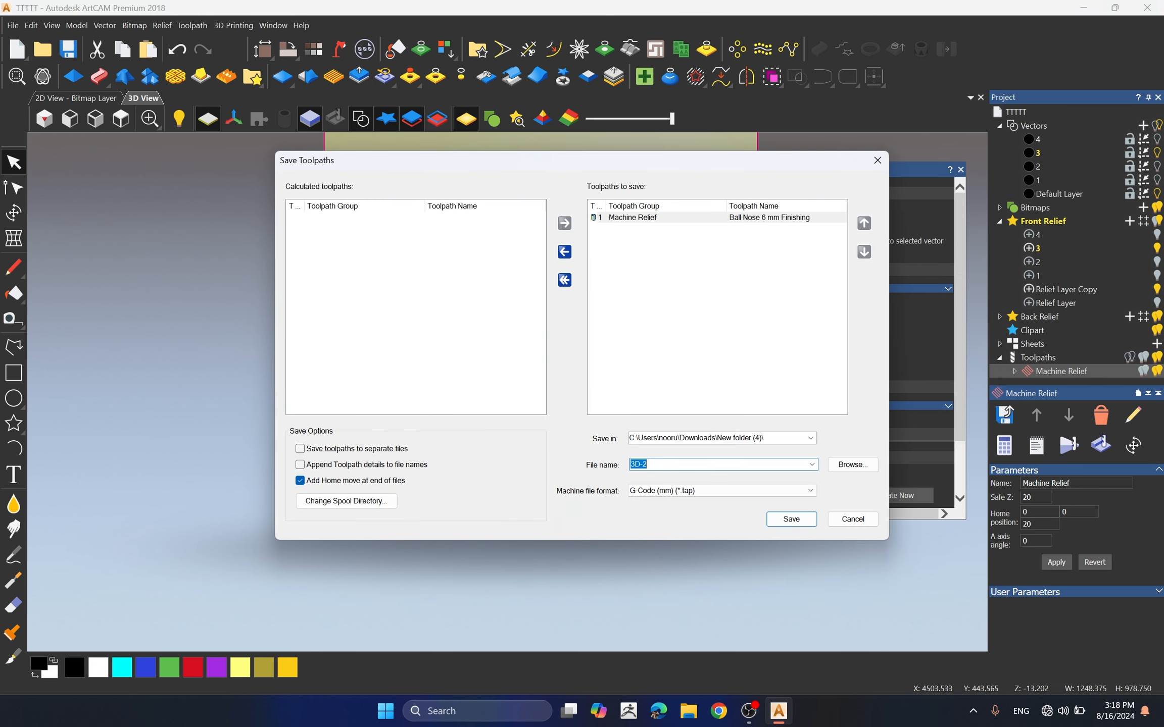
click(656, 464)
click(879, 162)
click(961, 169)
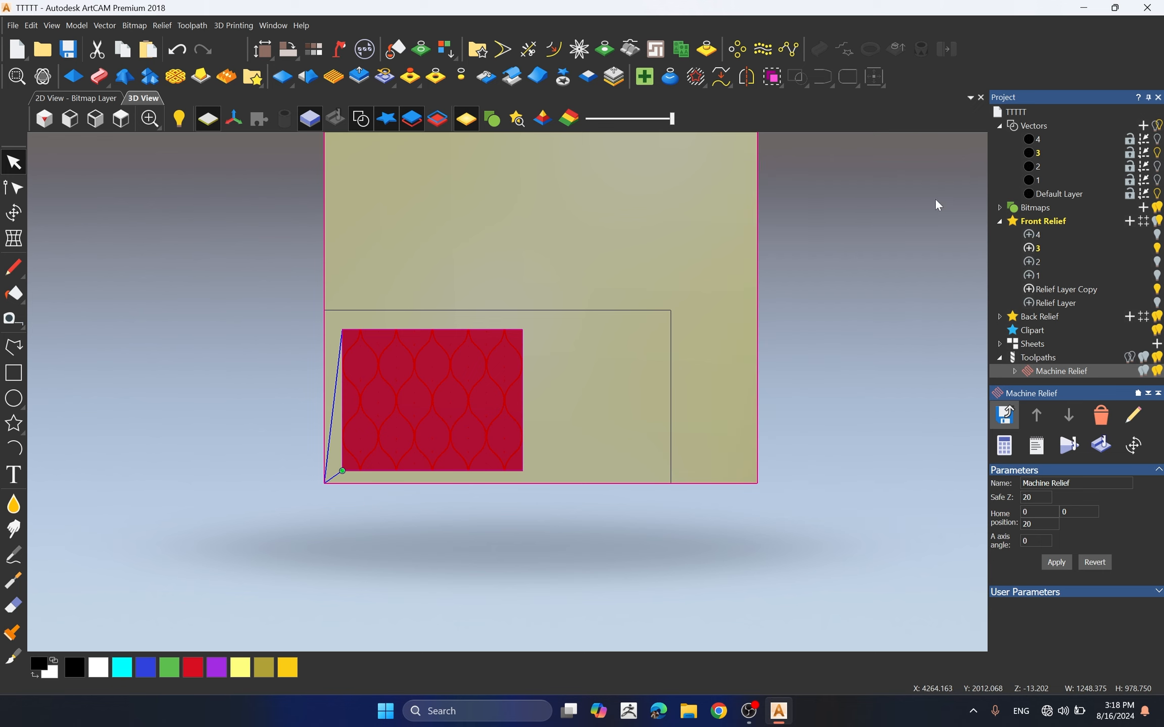
- Hide the Machine Relief toolpath display and make relief layer 4 and vector layer 4 current and visible in place of layer 3
scroll(611, 354, down, 3)
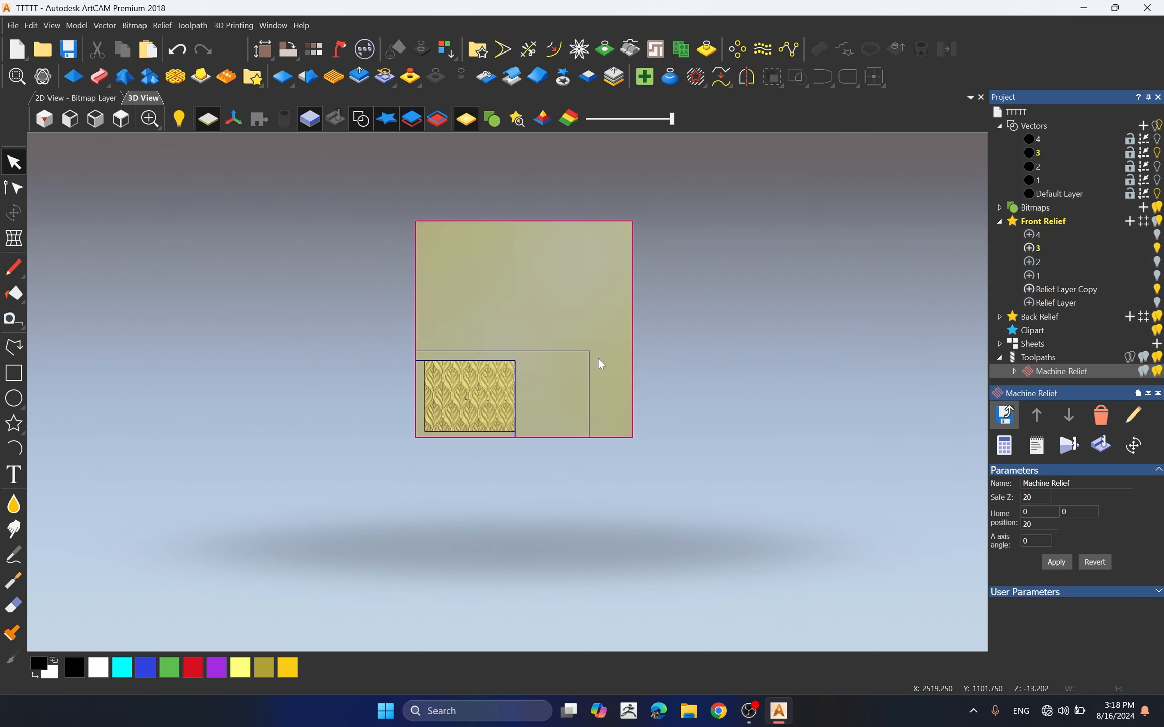
click(1156, 370)
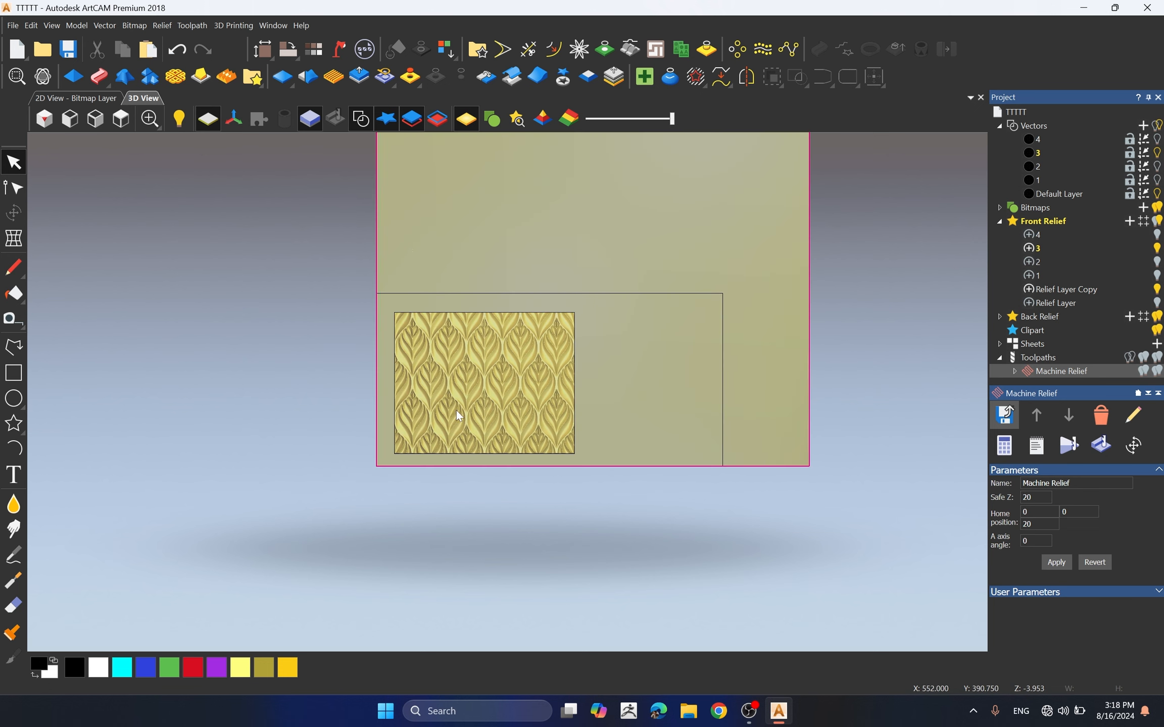
click(1066, 235)
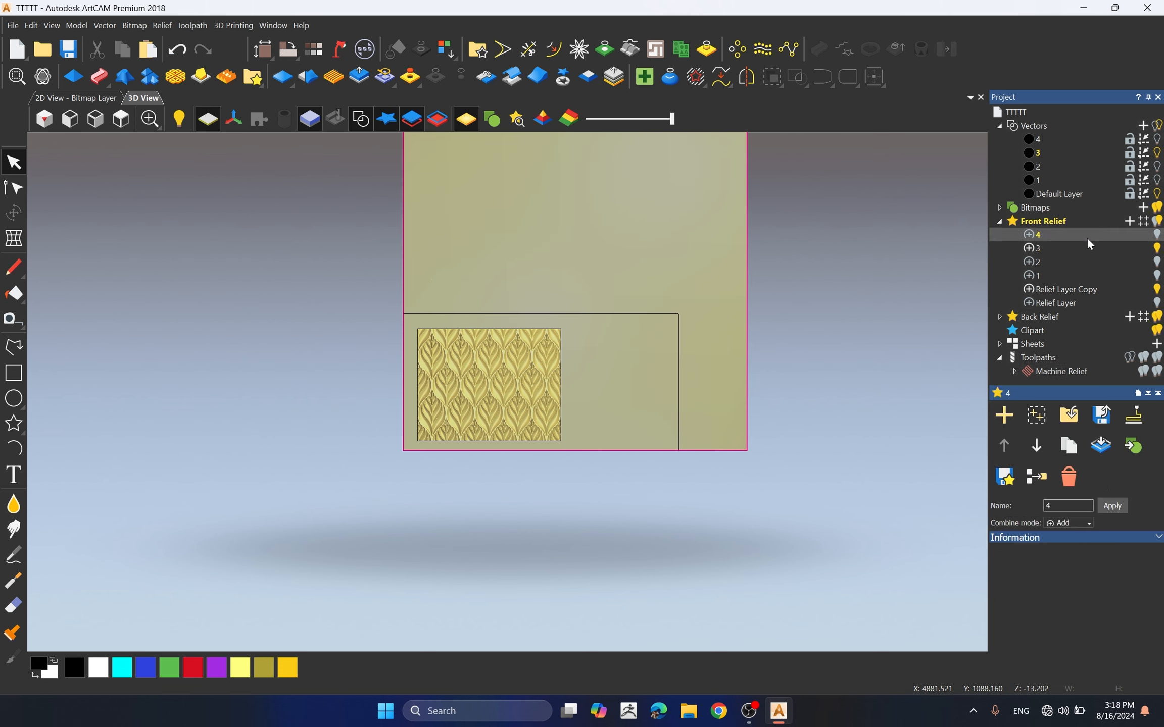
click(1155, 251)
click(1156, 235)
click(1083, 140)
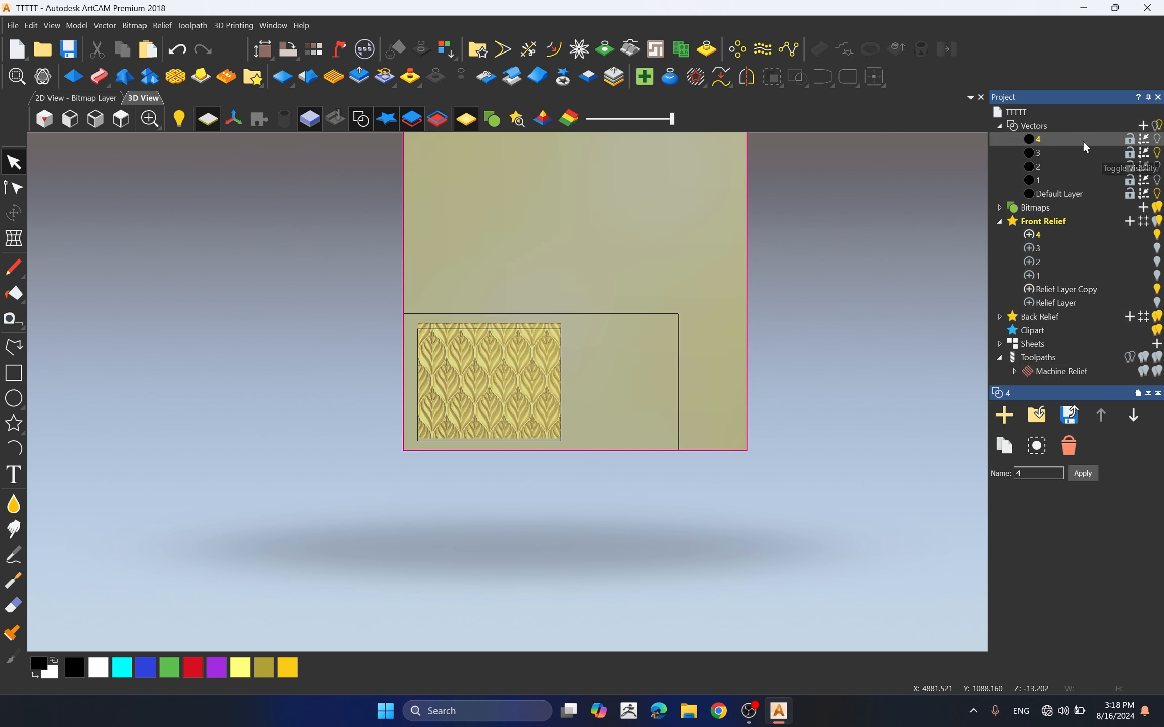
click(1157, 139)
click(1157, 153)
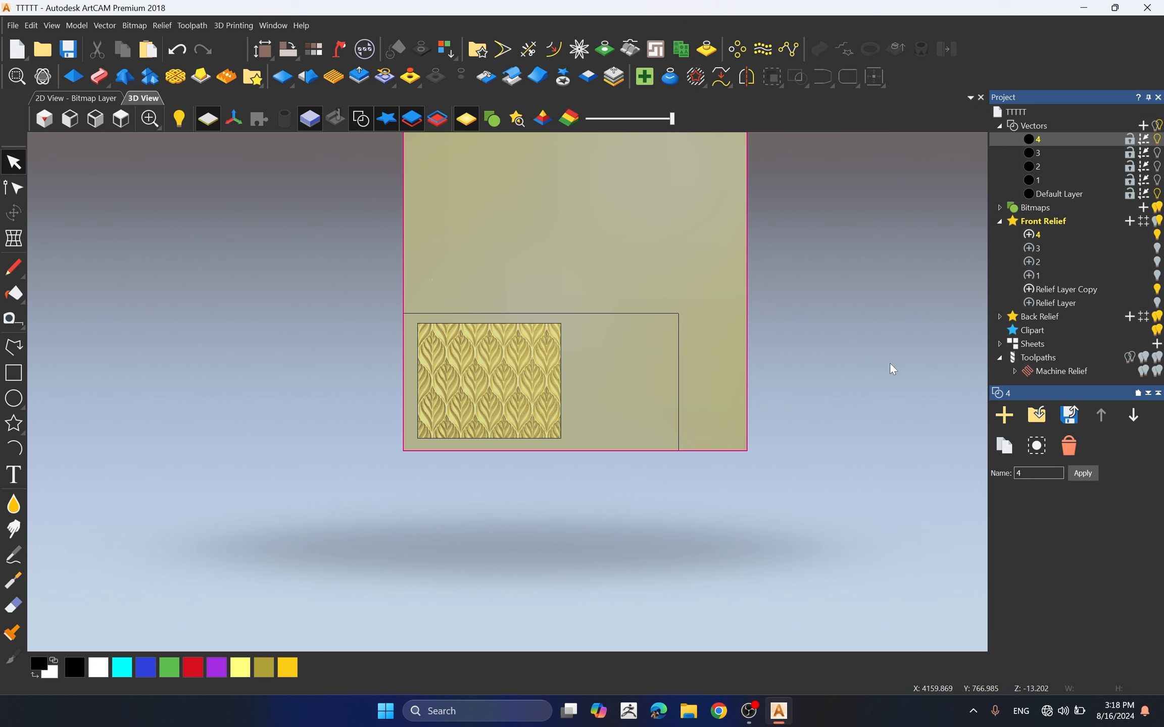
- Select the boundary rectangle of the layer 4 relief and recalculate its Ball Nose 6 mm raster toolpath
double_click(1027, 371)
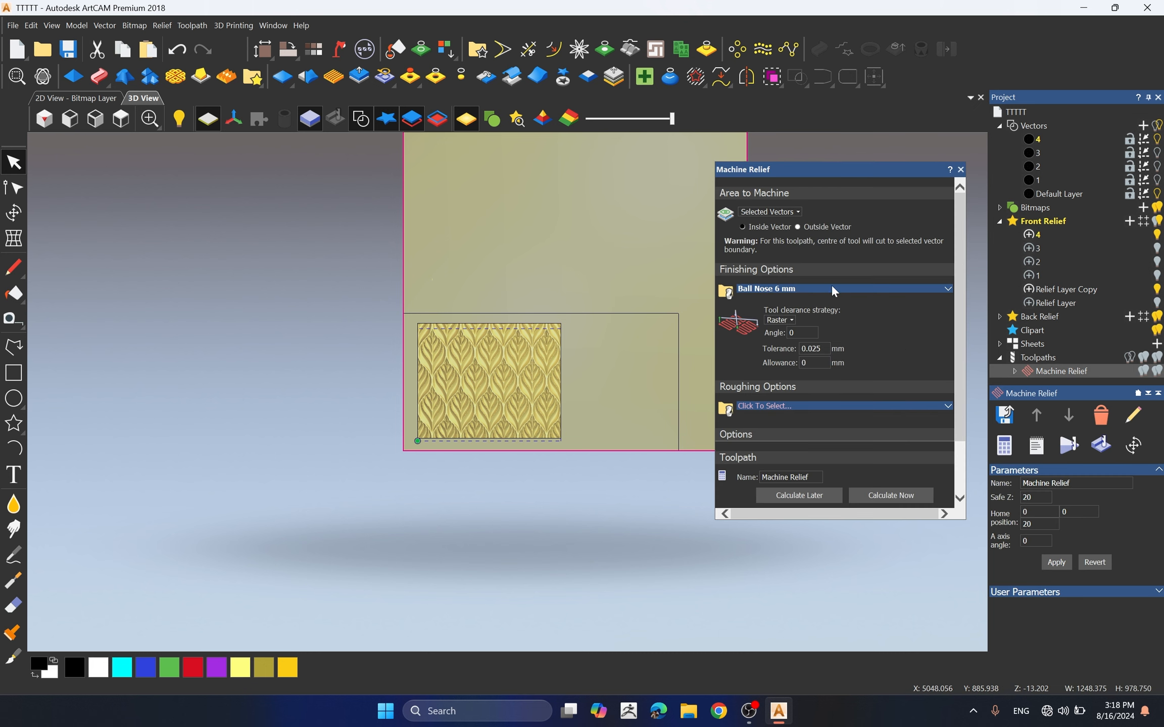
click(561, 369)
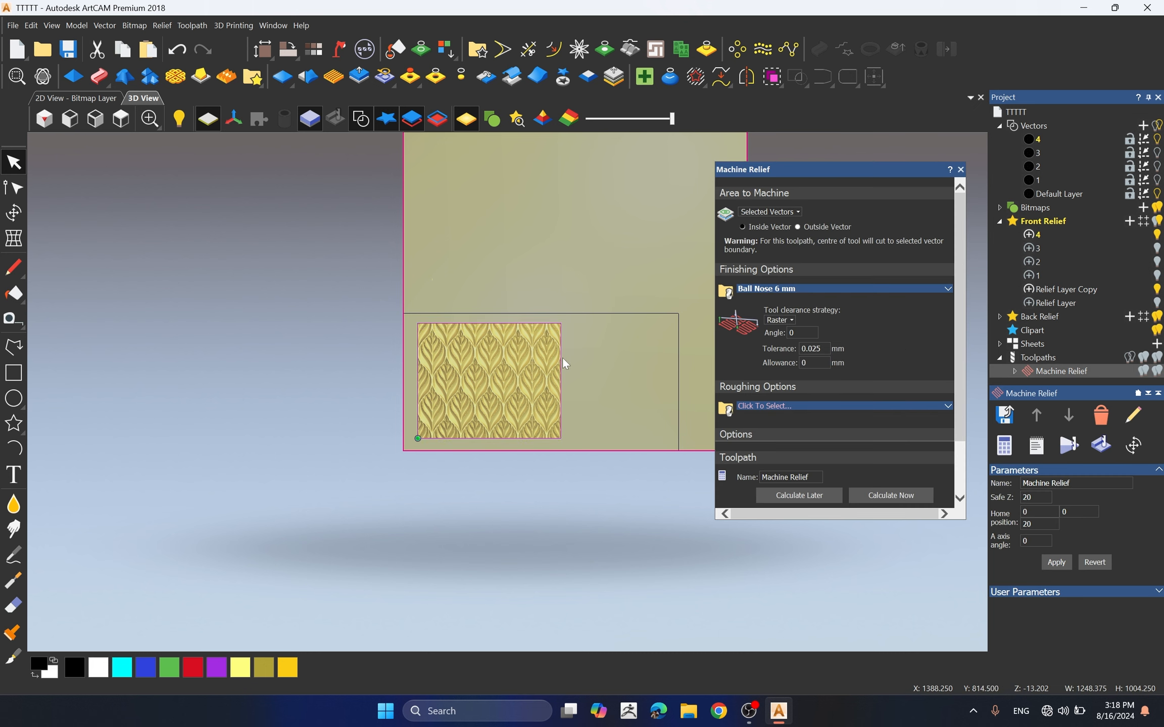
scroll(612, 356, up, 2)
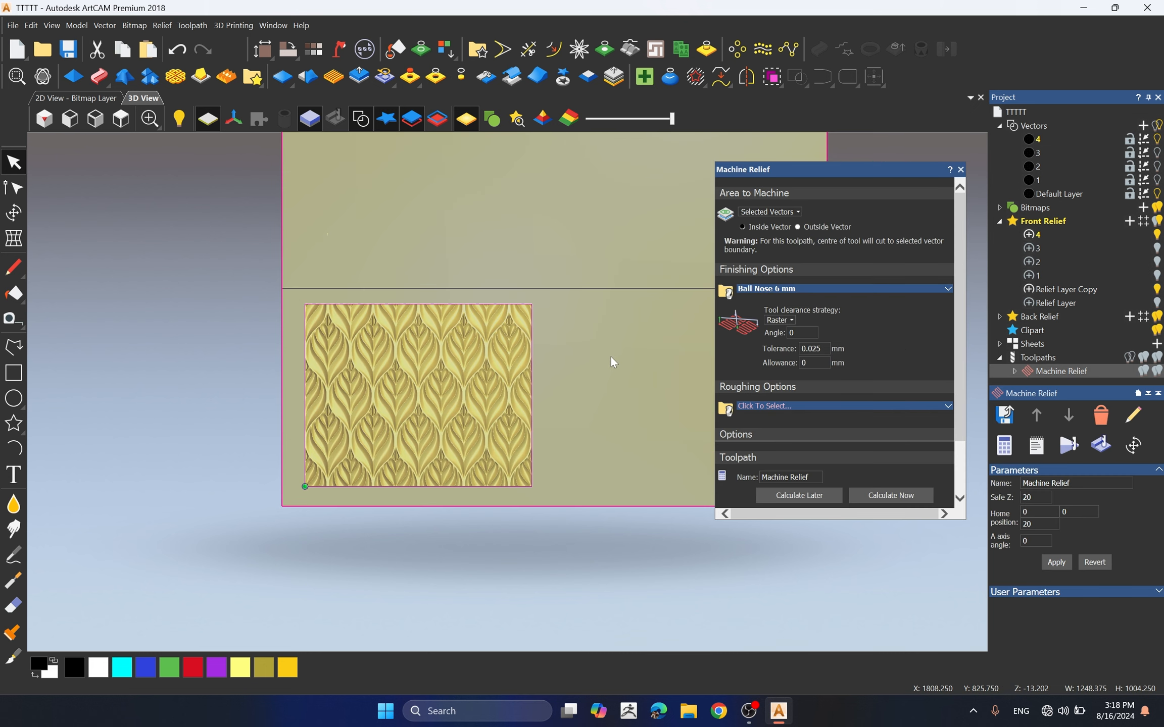
click(899, 498)
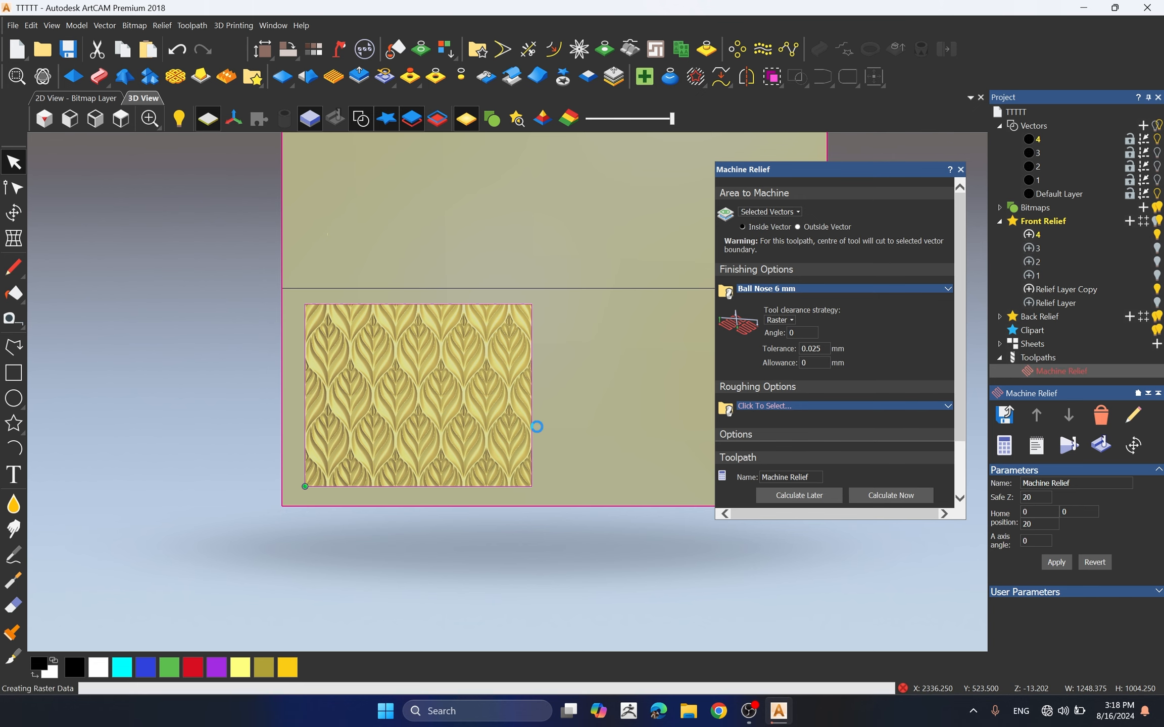
- Save the layer 4 finishing toolpath as 3D-4 in G-Code (mm) format and close the Machine Relief settings
click(1004, 416)
click(651, 464)
click(652, 464)
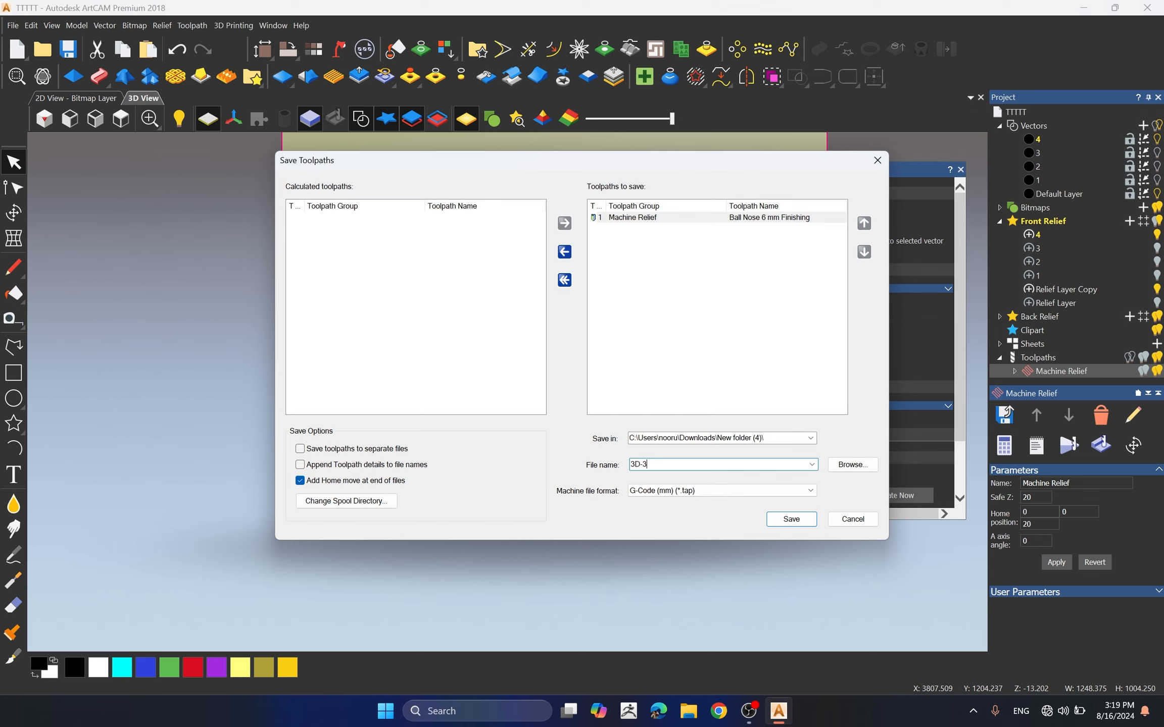
key(Return)
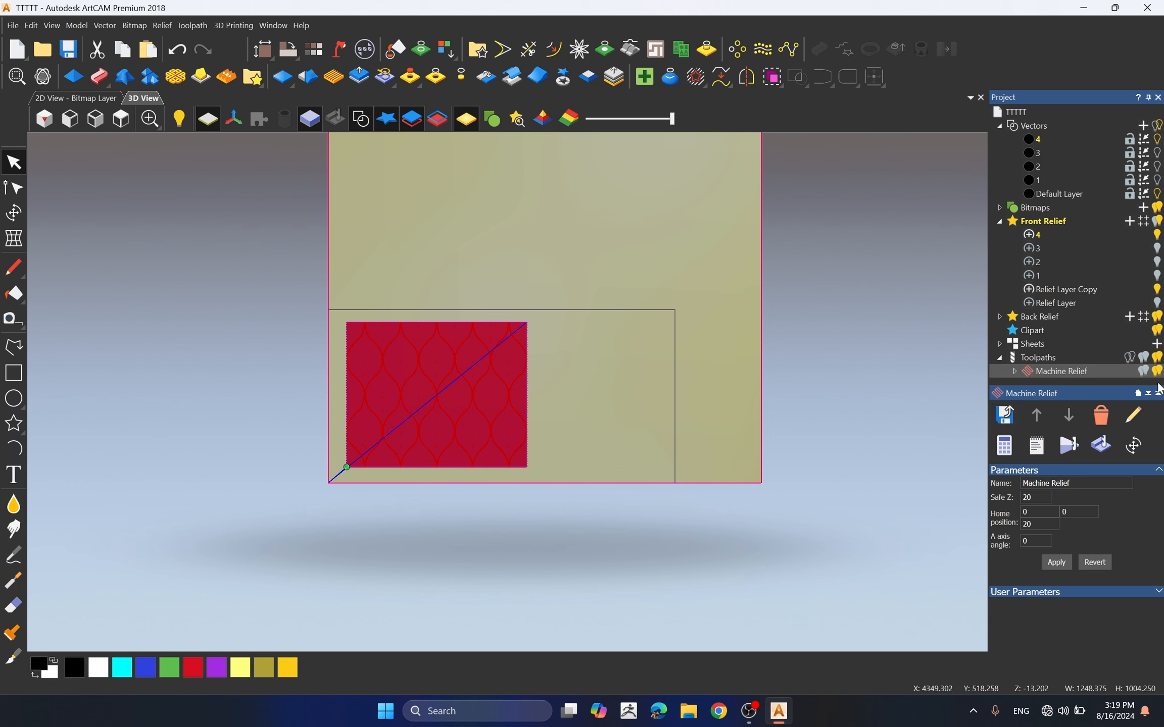
- Make vector layer 1 current and the only visible vector layer, hiding relief layer 4 and the Machine Relief toolpath display
click(1156, 358)
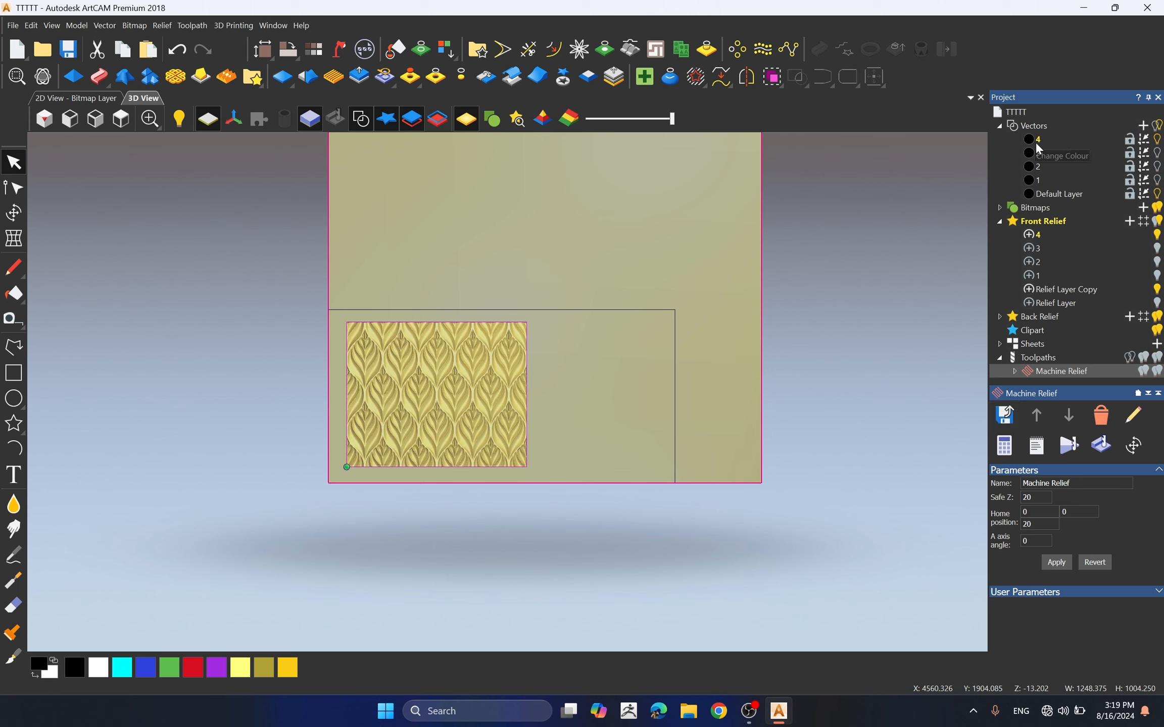
click(1040, 180)
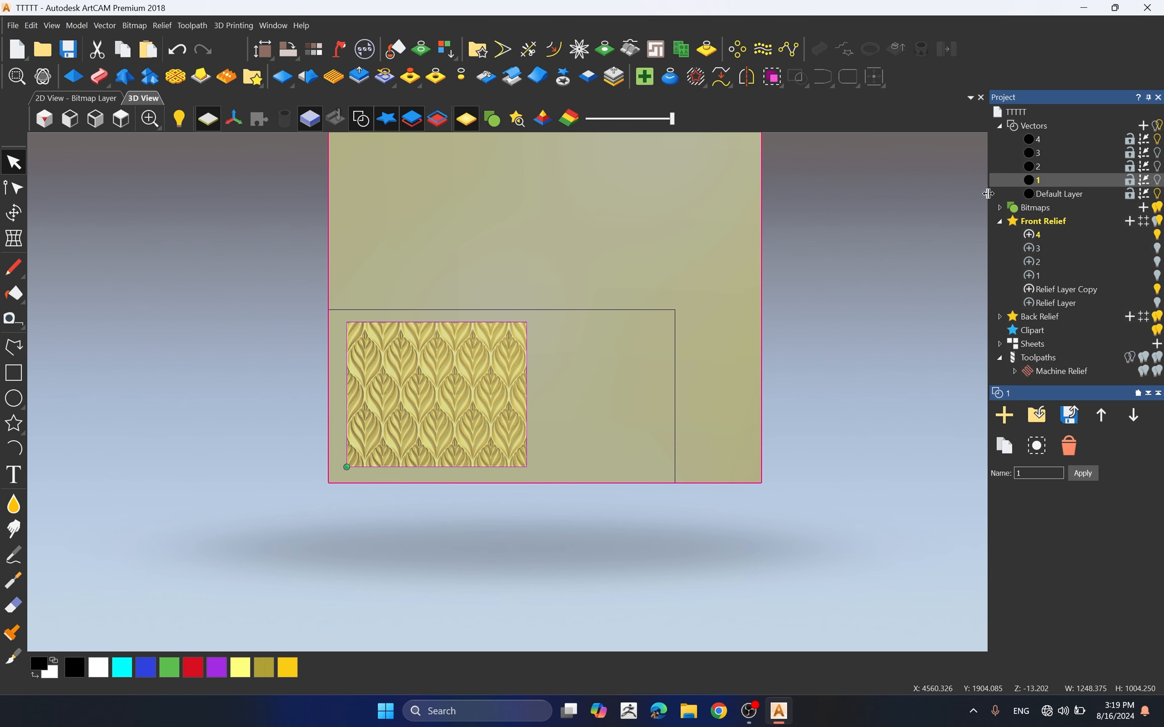
scroll(620, 410, up, 1)
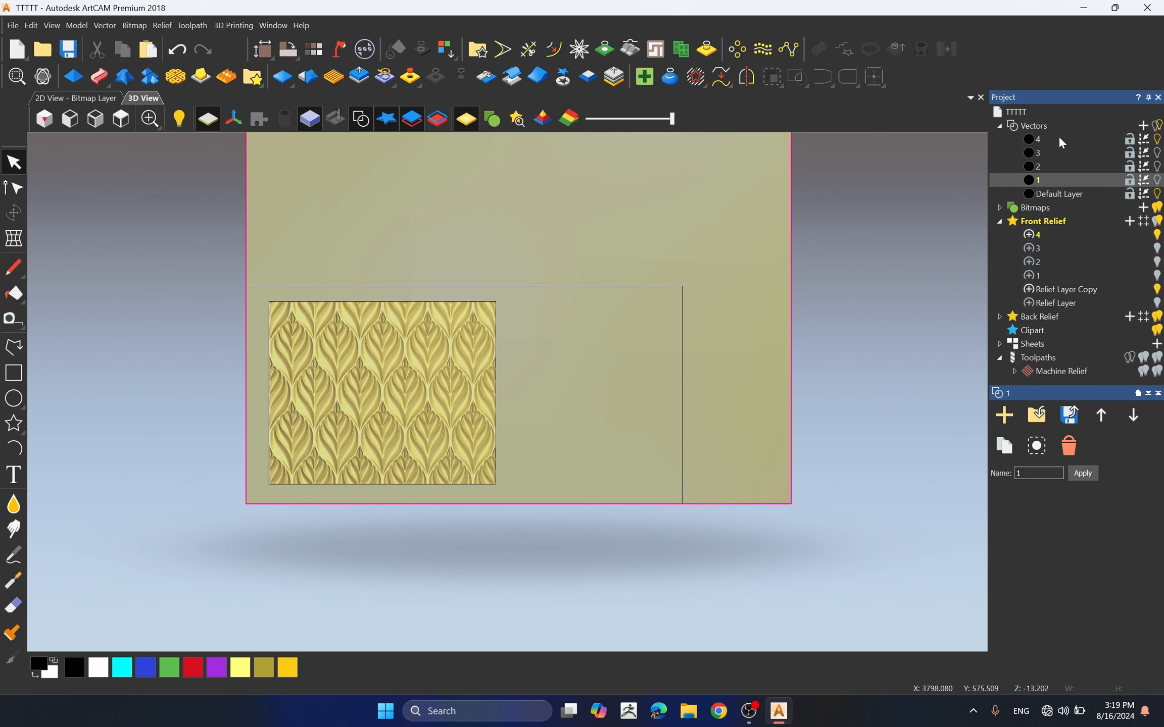
click(1157, 195)
click(1157, 180)
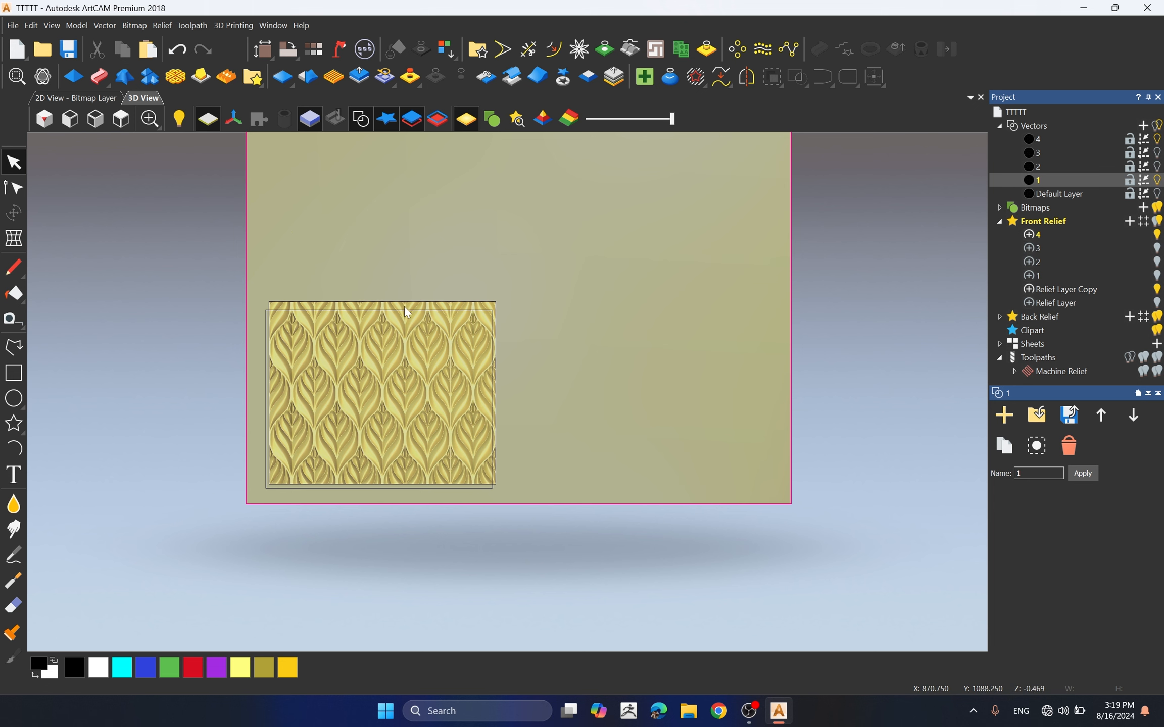
click(381, 310)
scroll(455, 328, up, 1)
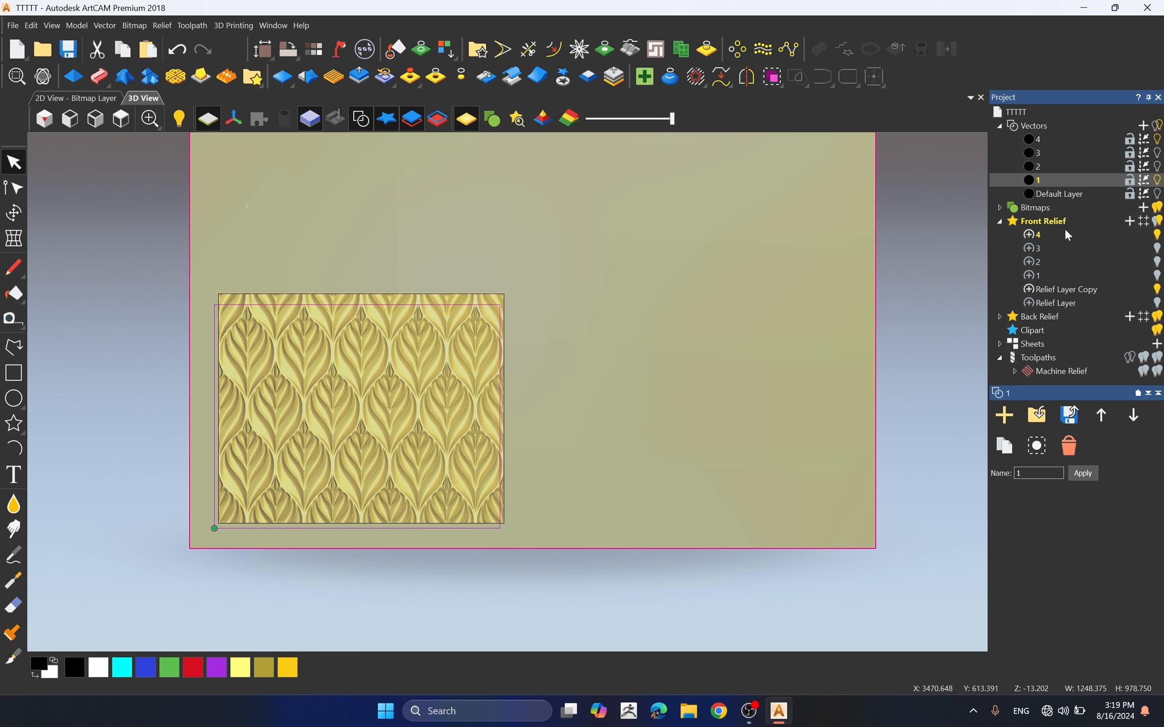
click(1156, 234)
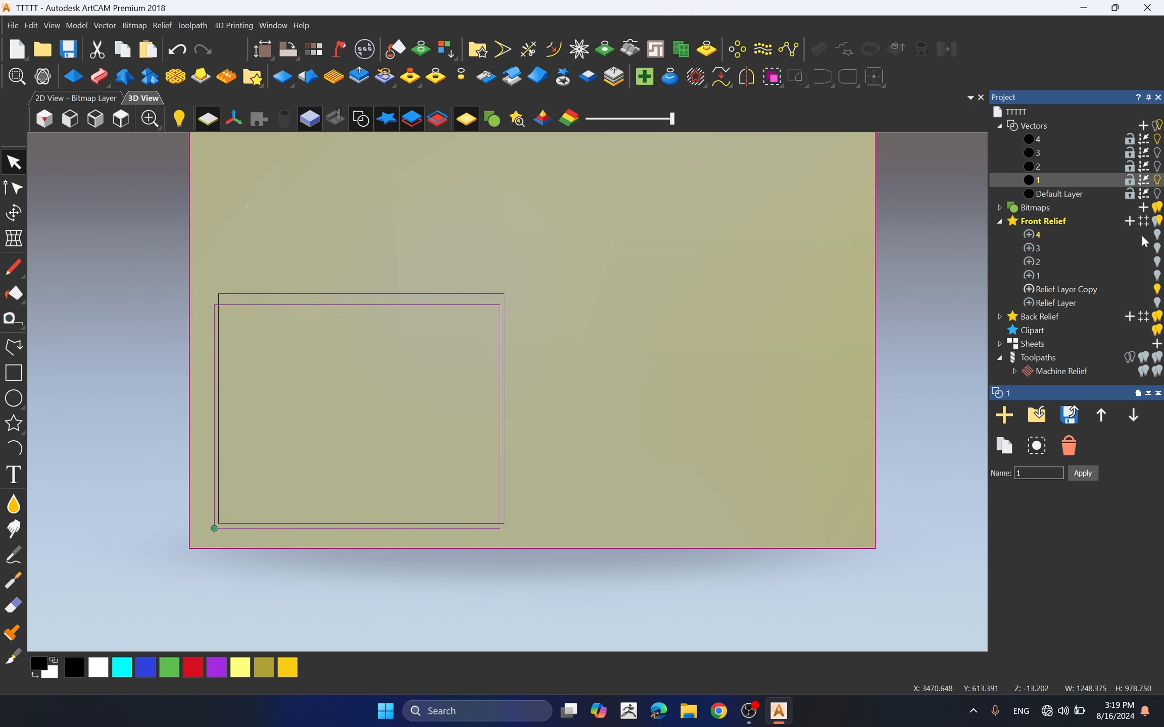
click(697, 346)
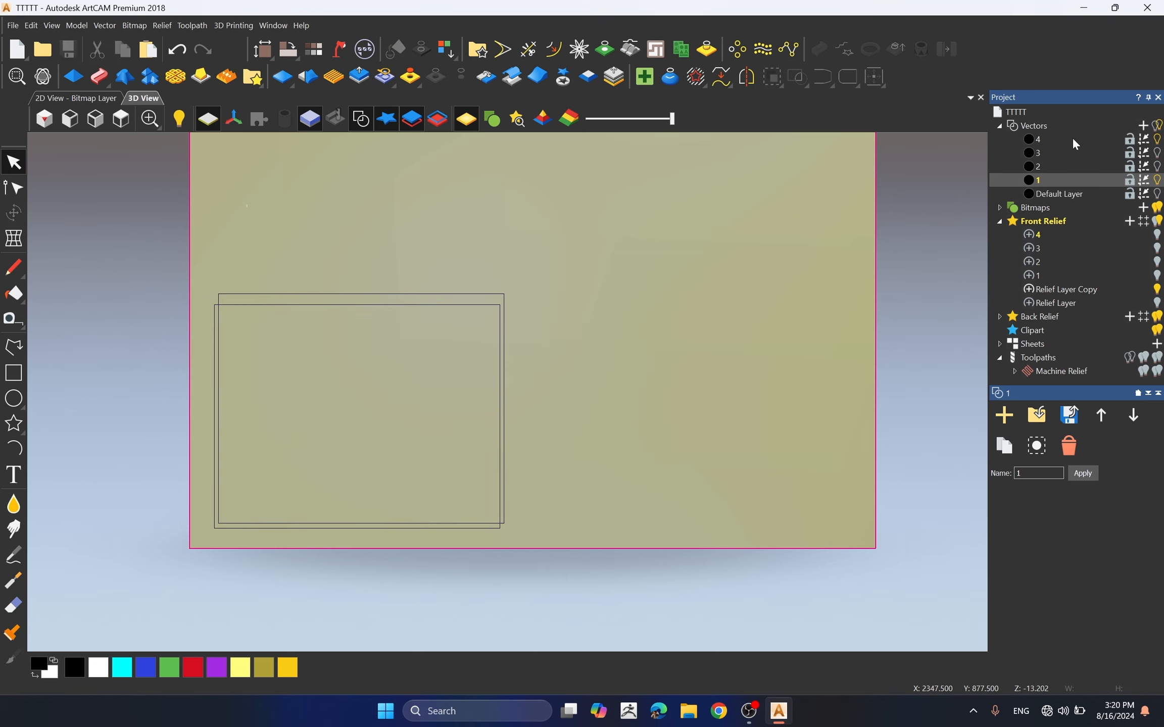
click(1157, 139)
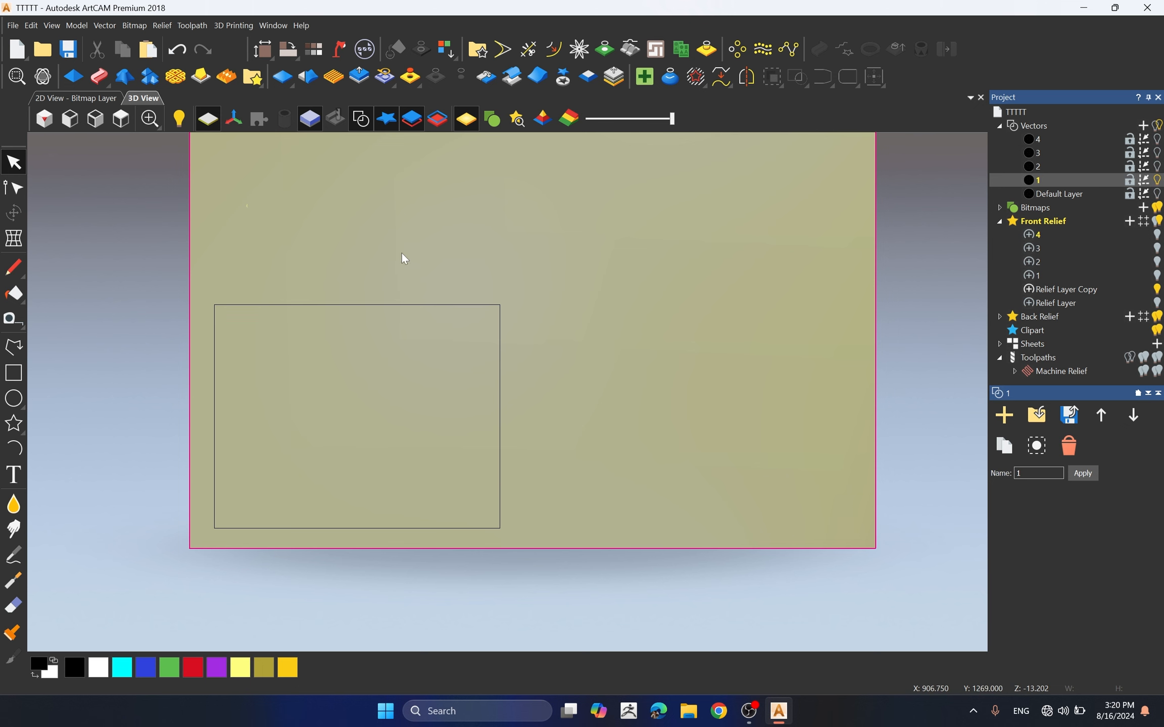
- Start an outside profiling toolpath on the selected layer 1 rectangle using the wood End Mill 6 mm
click(299, 411)
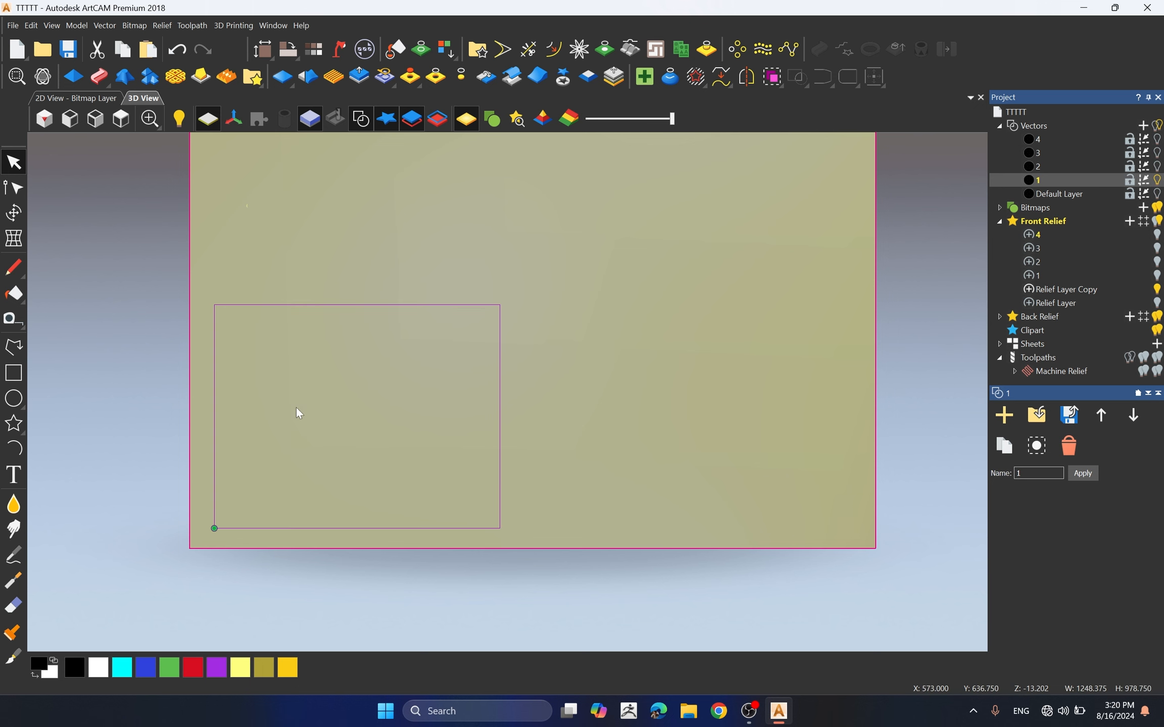
click(1053, 355)
click(1003, 535)
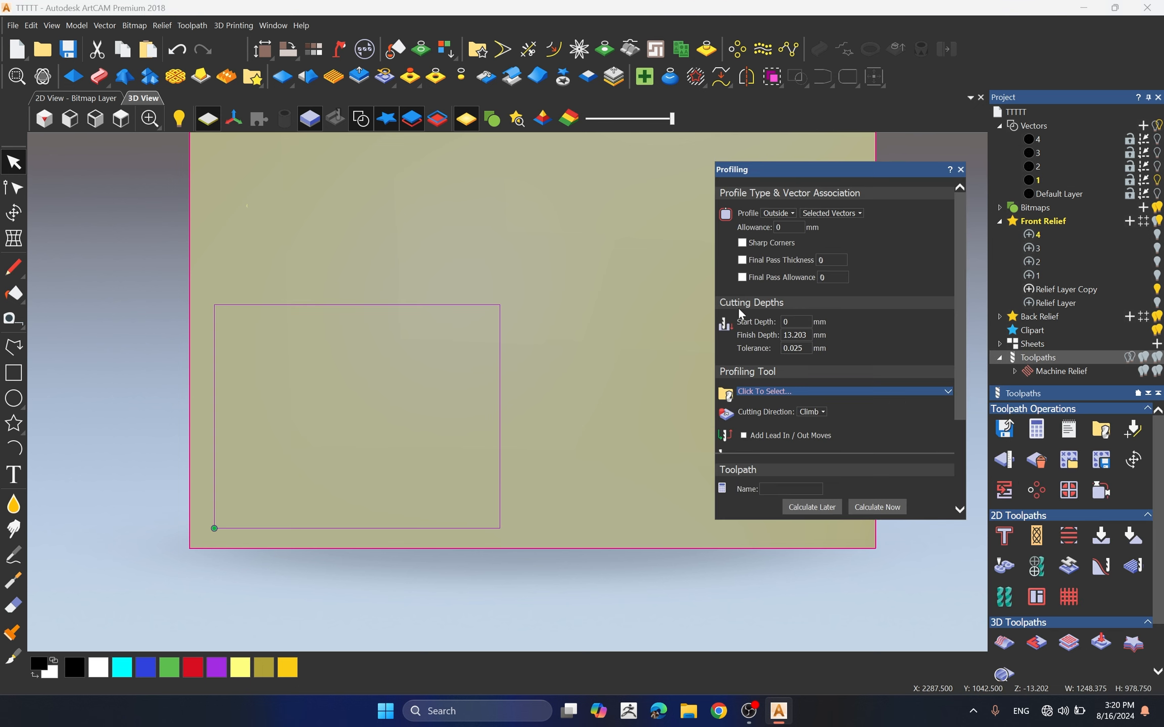
click(785, 400)
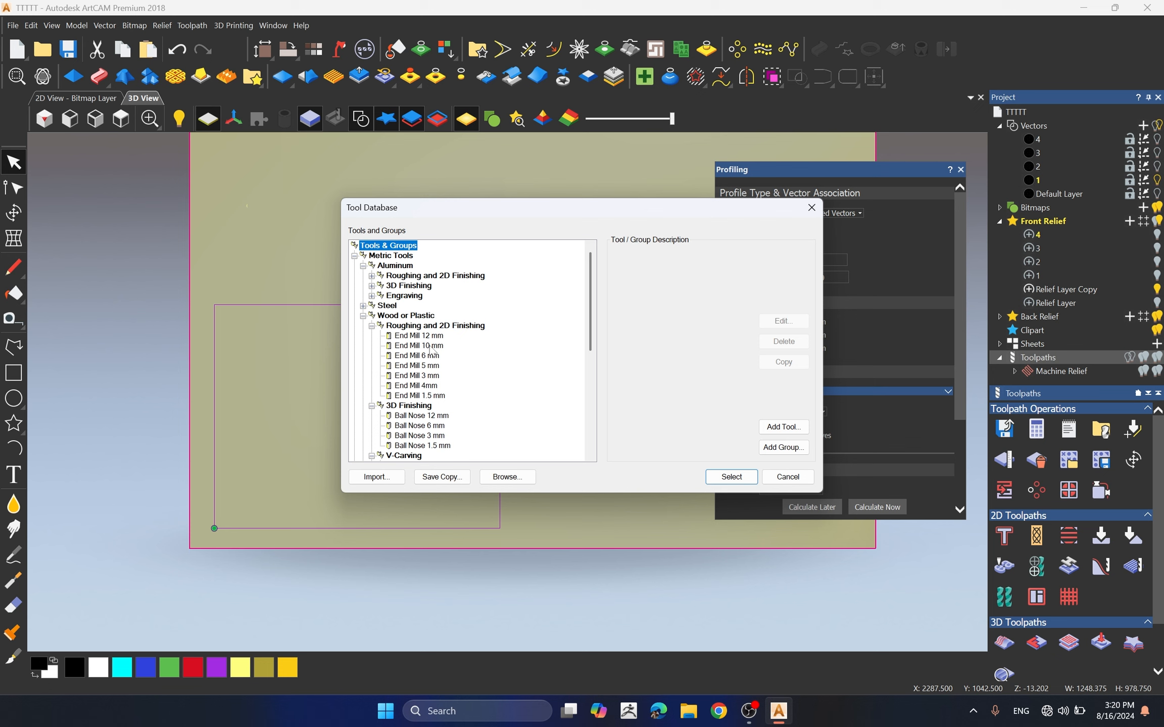
scroll(434, 354, down, 1)
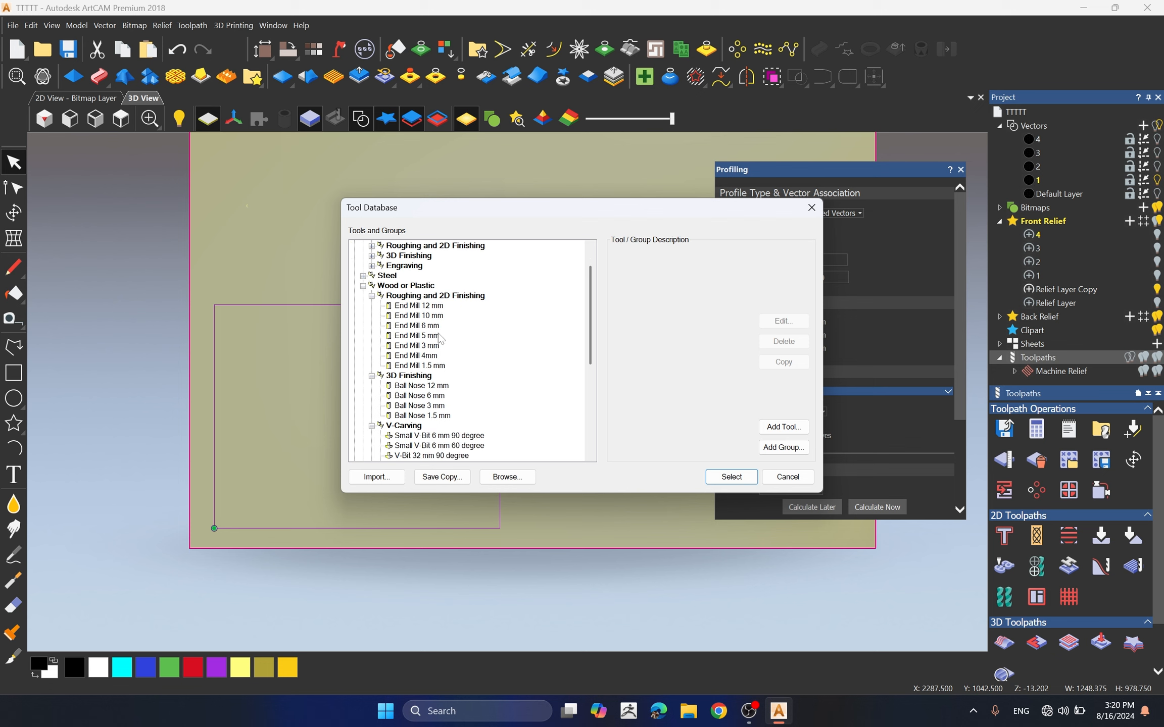
click(425, 326)
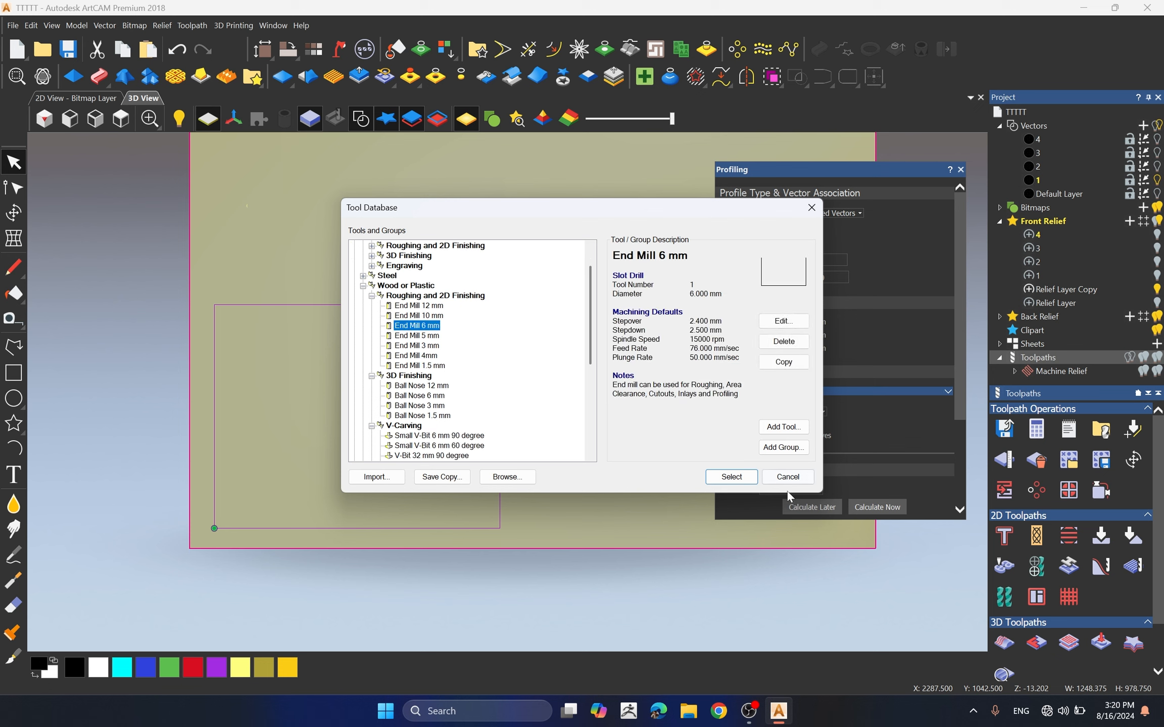
click(731, 477)
- Set the profile's finish depth to 26 mm and the end mill's stepdown to 13 mm, and calculate the toolpath
click(795, 395)
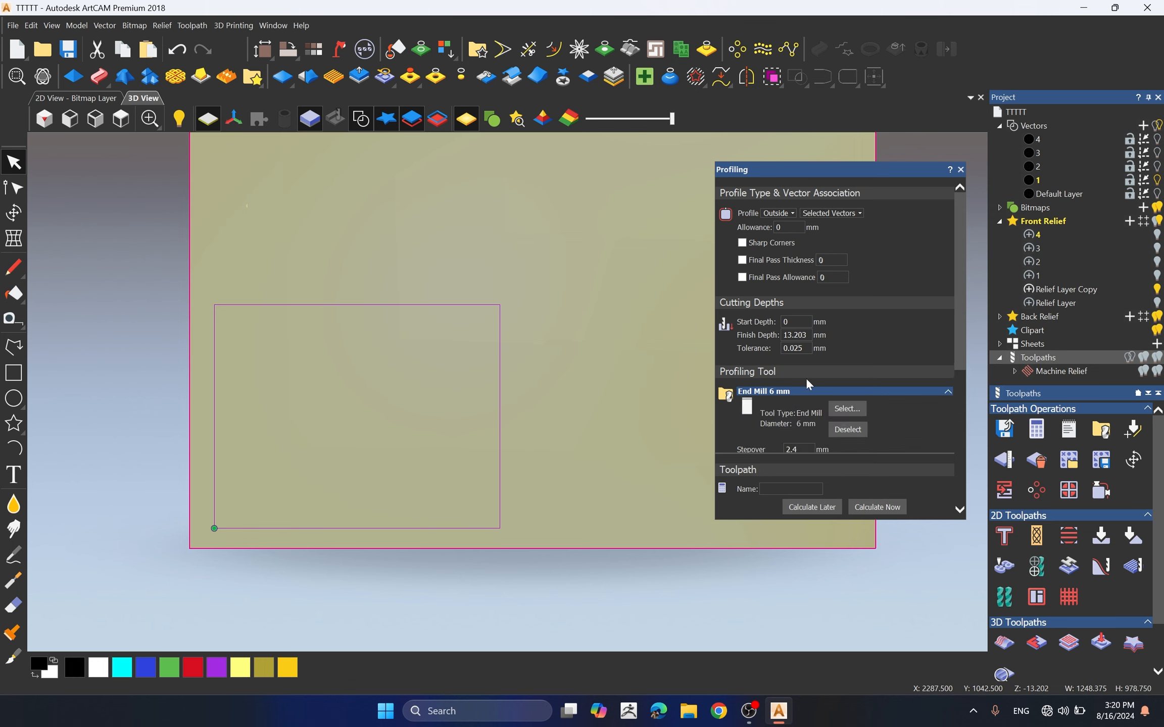
scroll(806, 377, down, 1)
double_click(796, 283)
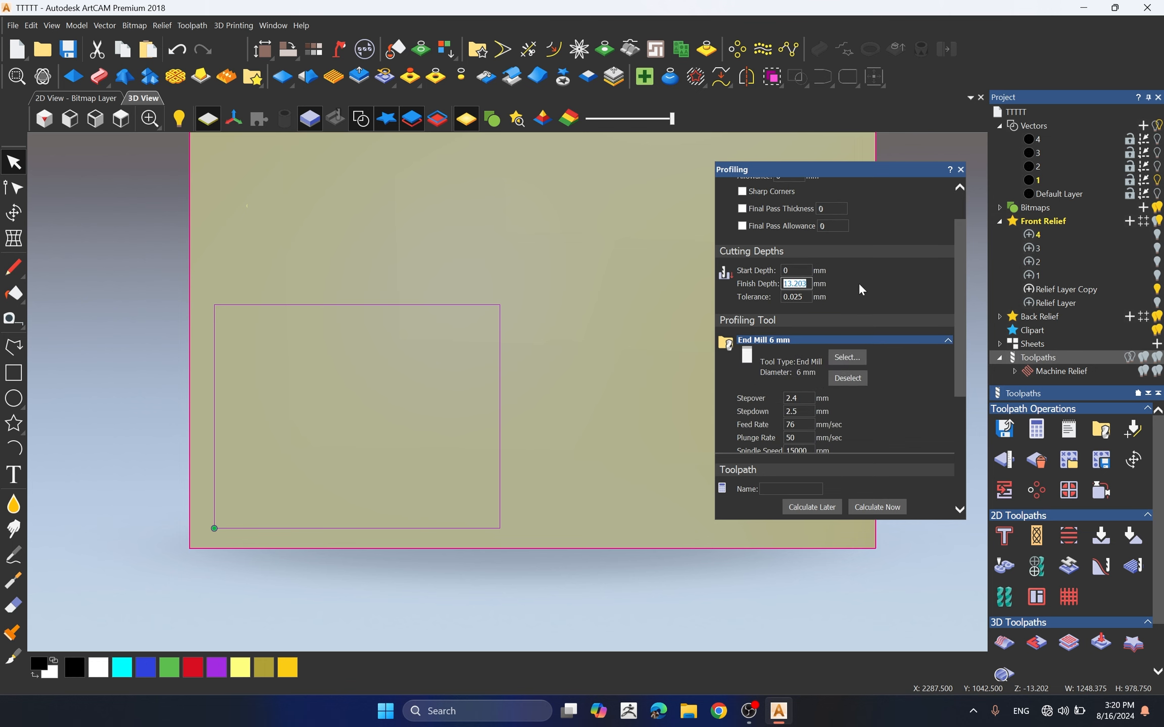
text(25)
drag(805, 297, 763, 283)
drag(803, 412, 774, 410)
scroll(774, 387, down, 1)
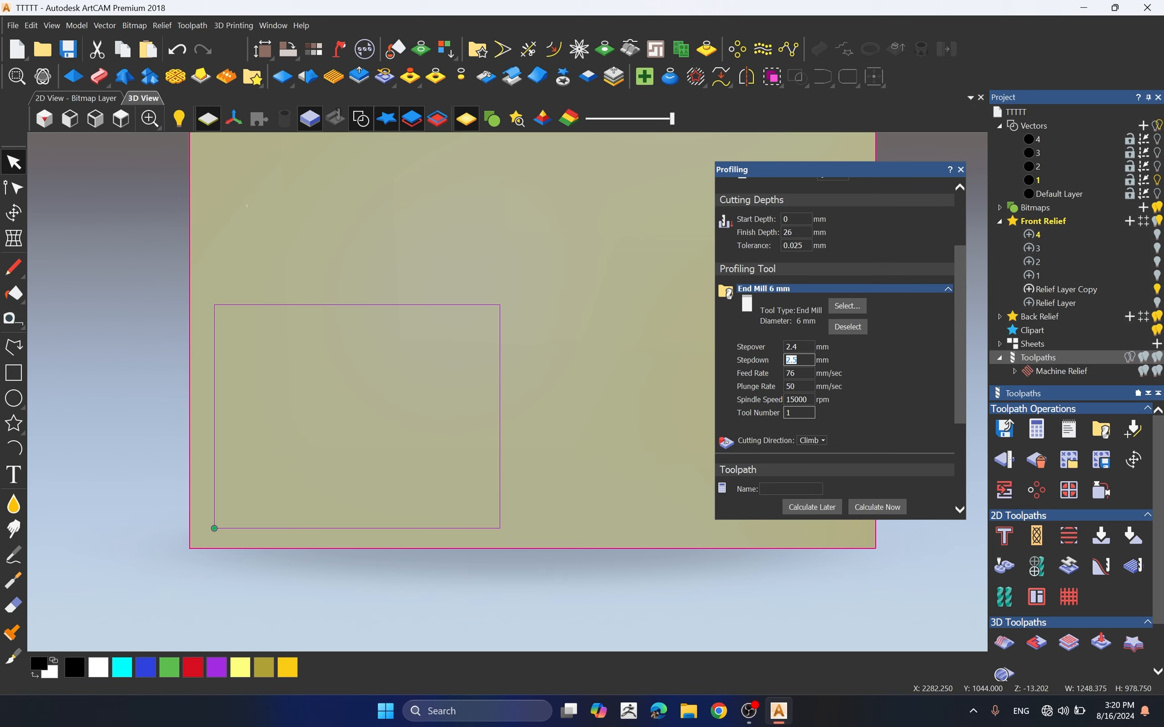
text(13)
key(Tab)
scroll(870, 483, down, 1)
click(881, 507)
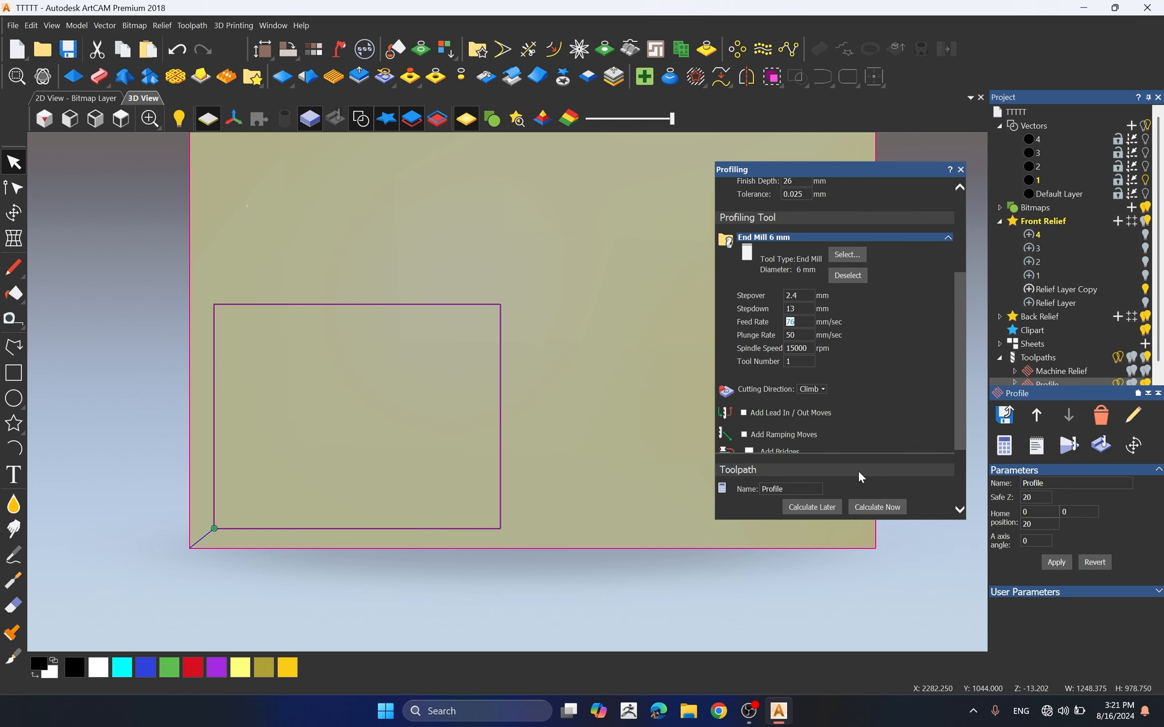
- Save the project and examine the calculated profile path at the rectangle's corner
key(ctrl+s)
scroll(558, 378, up, 4)
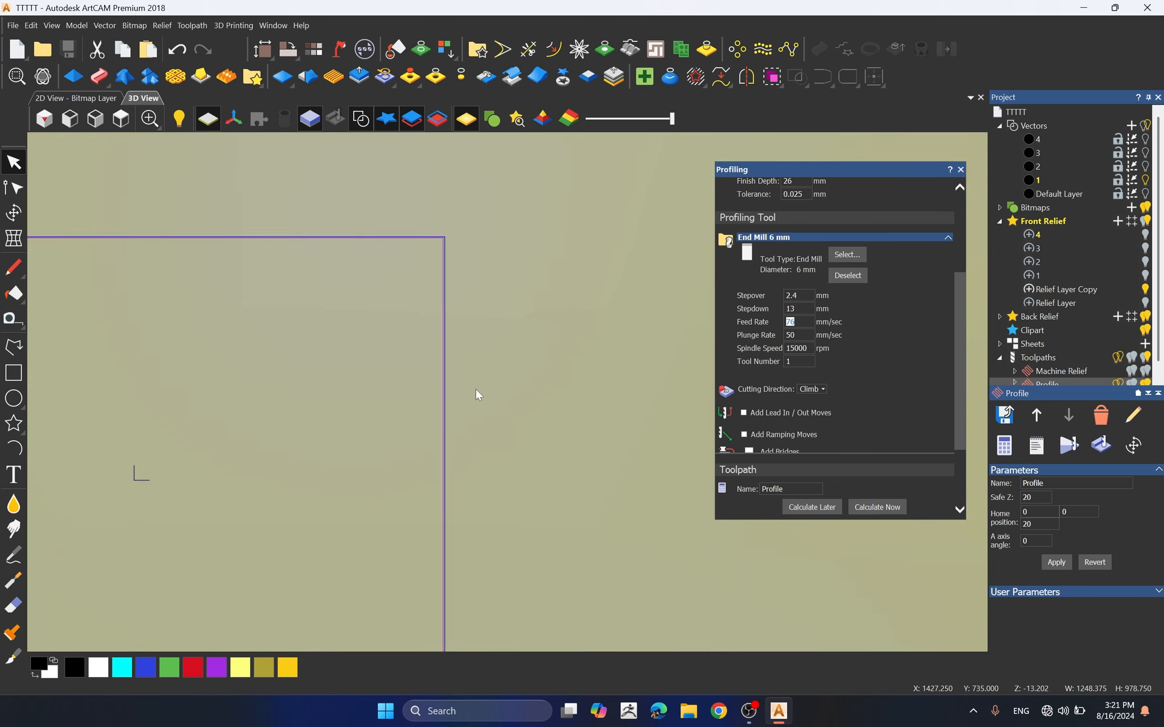
scroll(477, 395, down, 2)
scroll(501, 330, up, 2)
scroll(1090, 323, down, 1)
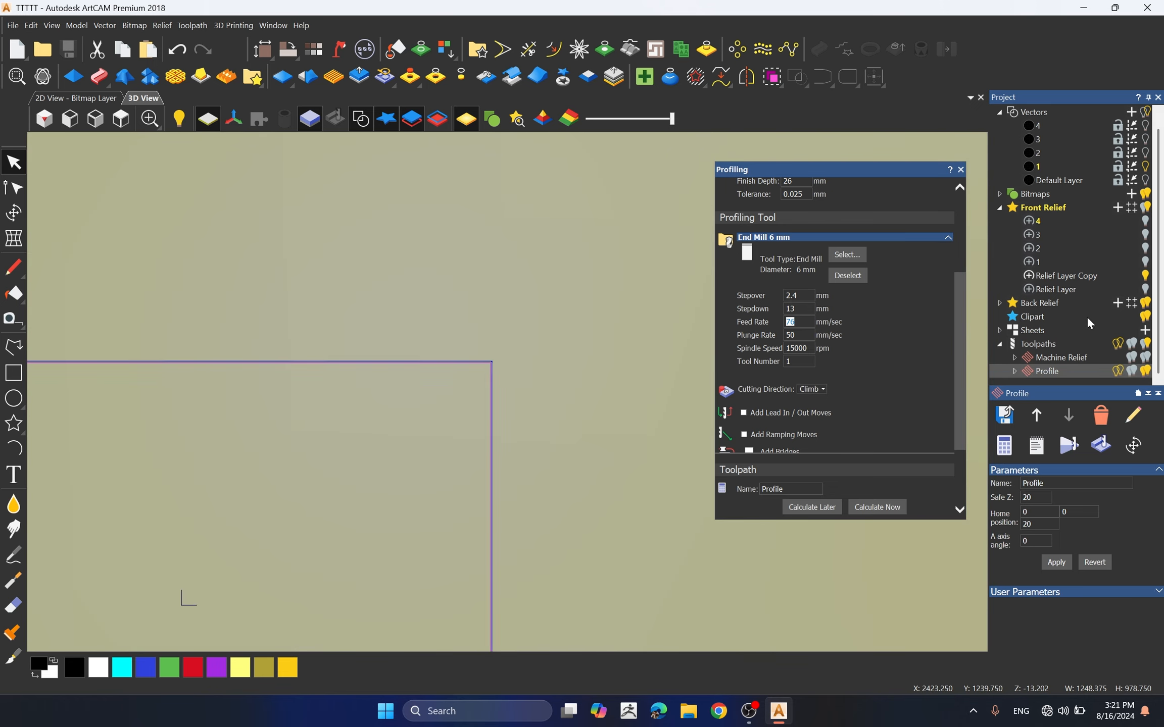
- Save the End Mill 6 mm profile toolpath as c1 in G-Code (mm) format, close the Profiling settings and hide the toolpath display
click(1005, 416)
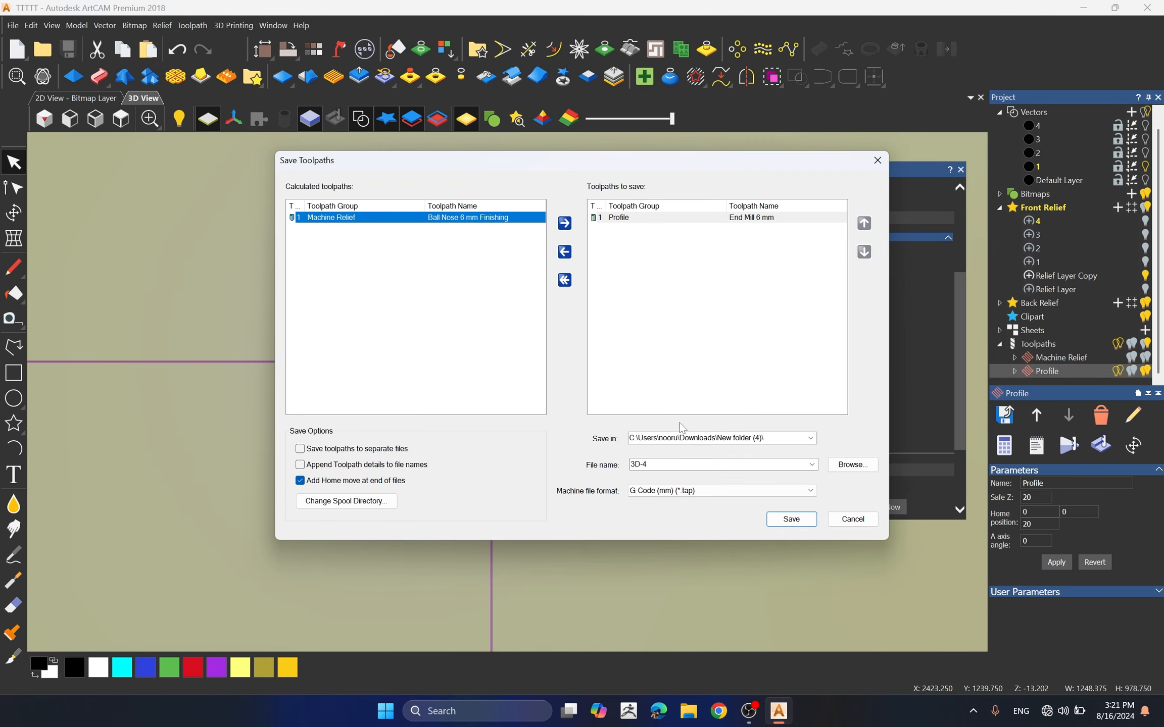
double_click(639, 464)
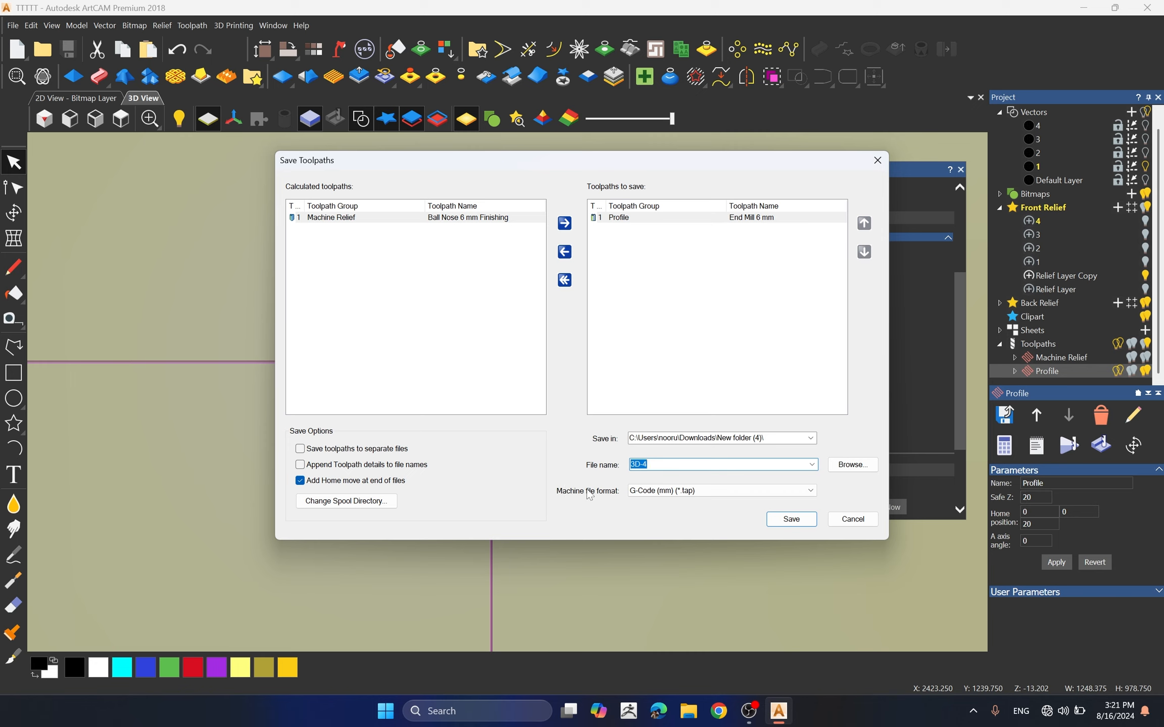
text(c1)
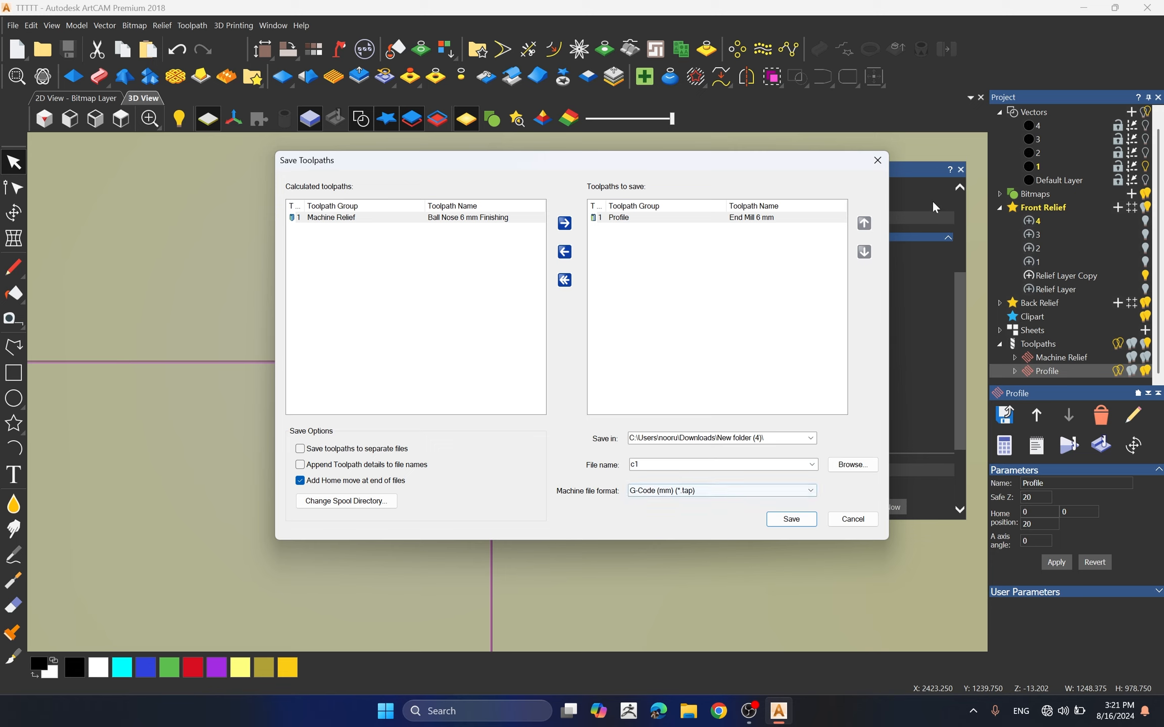
click(877, 160)
click(961, 169)
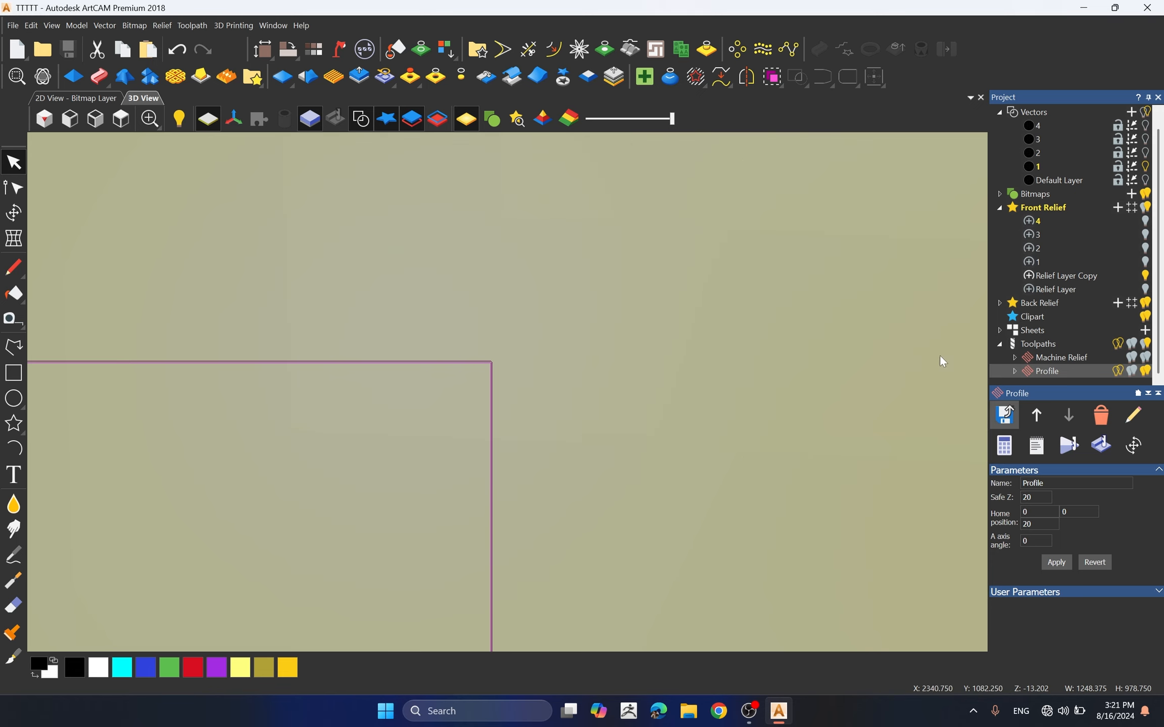
click(1144, 371)
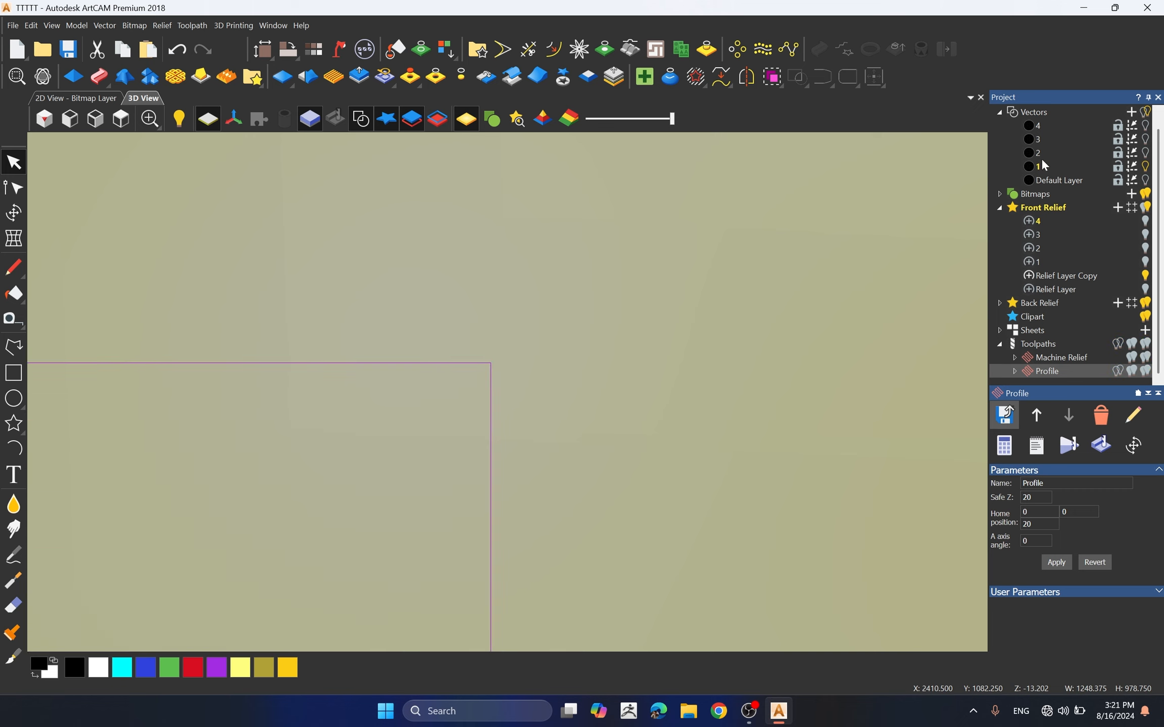
- Show only vector layer 2, recalculate the outside End Mill 6 mm profile for its rectangle, and save the toolpath as c2 in G-Code (mm) format
click(1043, 154)
click(1145, 153)
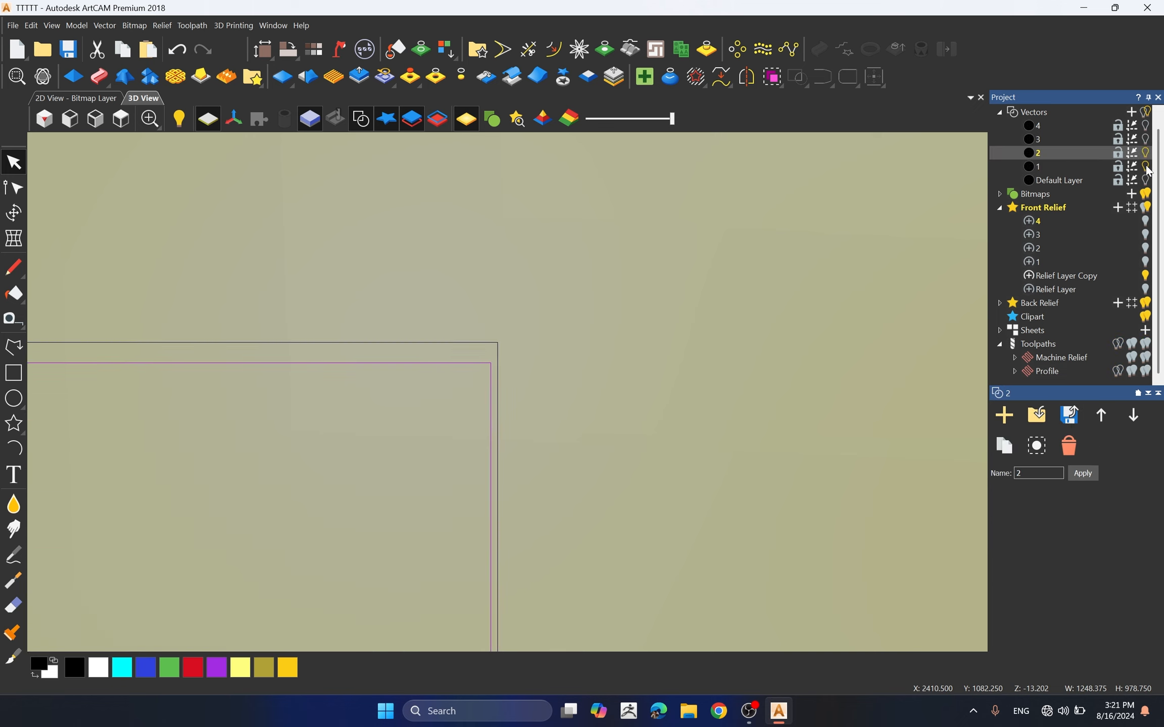
double_click(1030, 372)
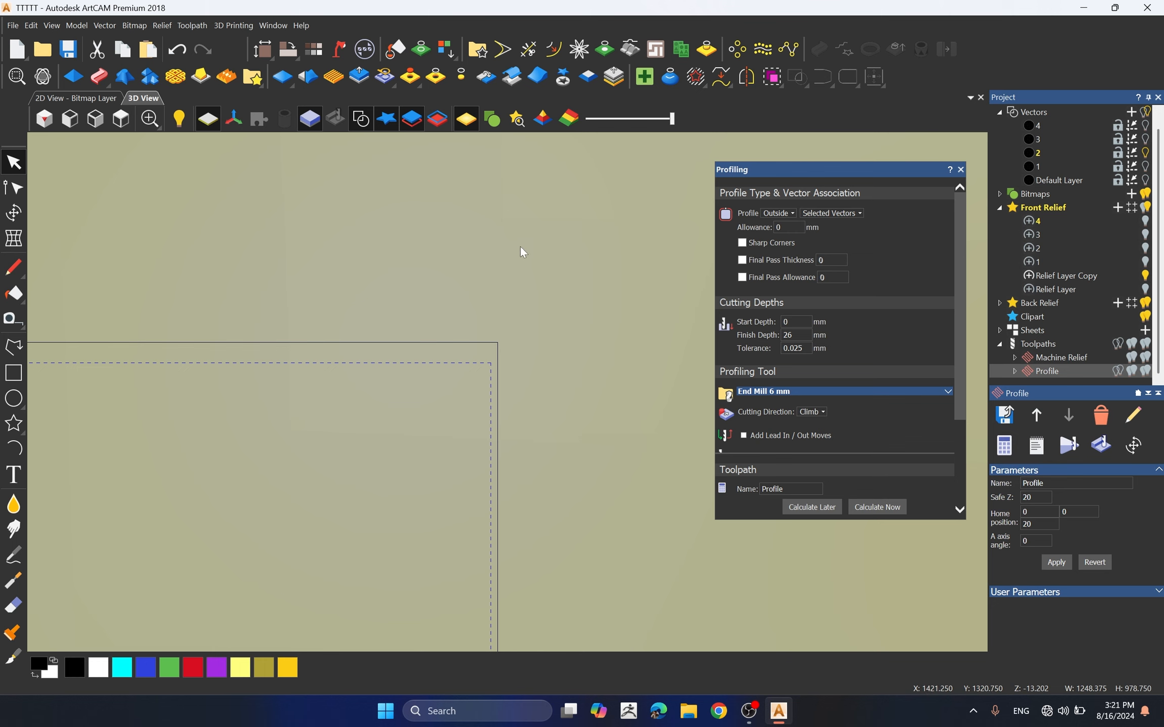
drag(458, 269, 393, 407)
click(860, 506)
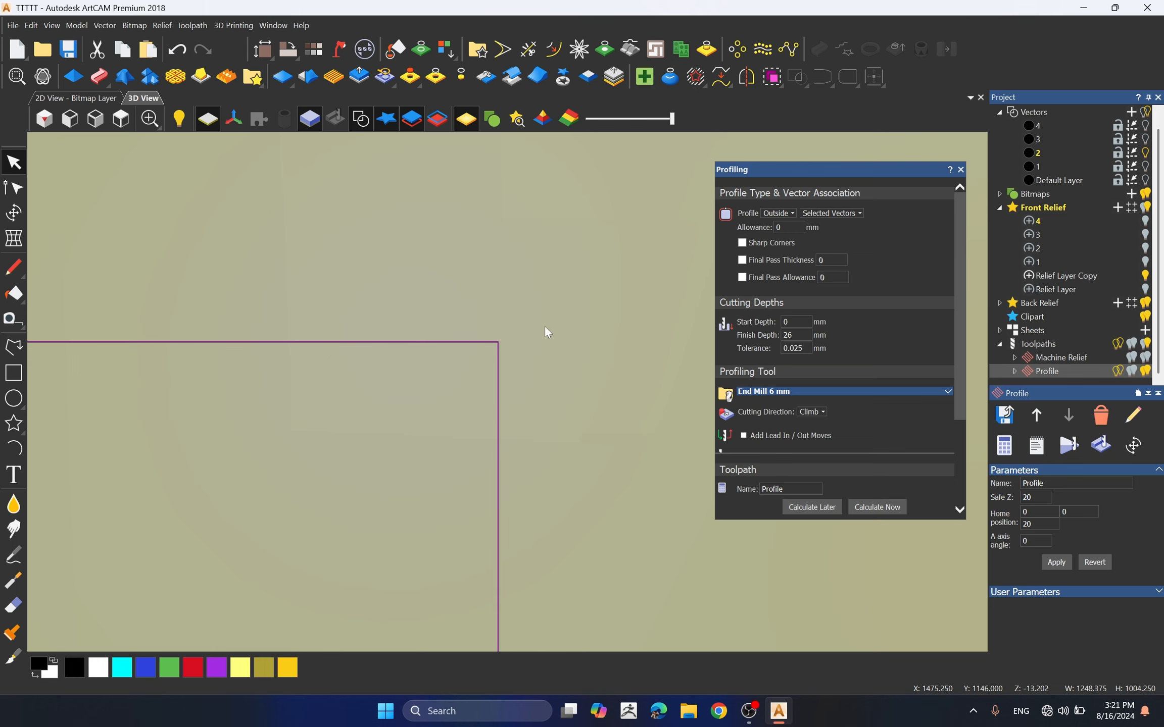
click(1004, 415)
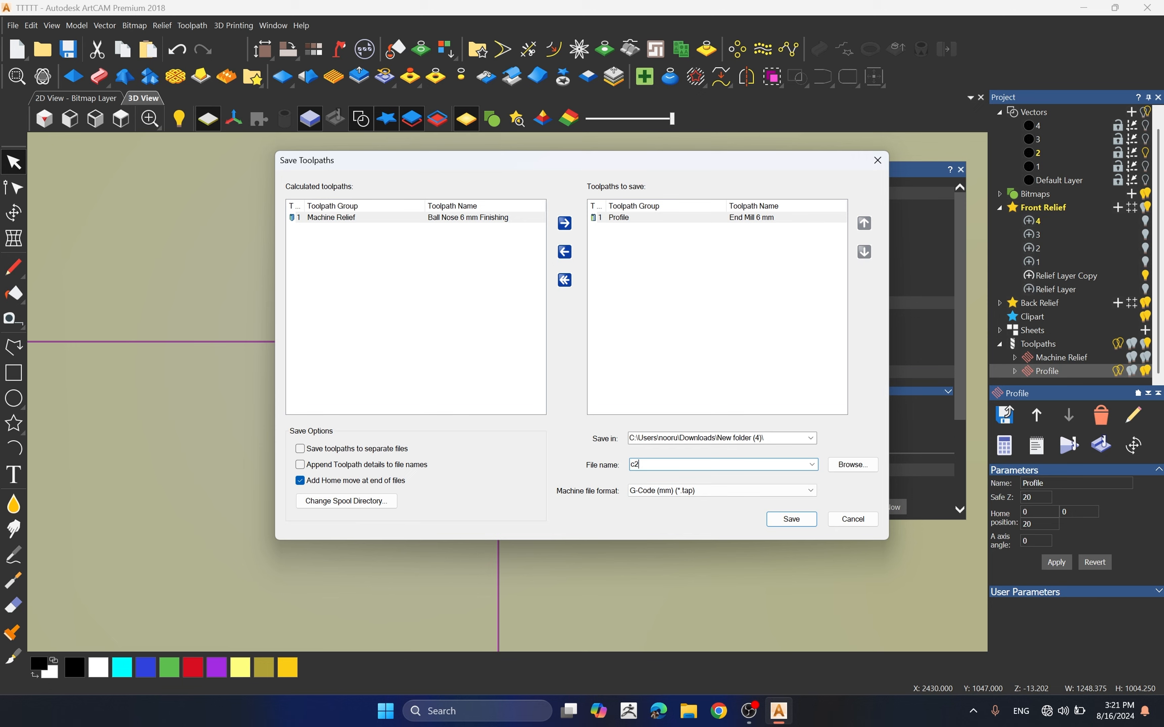
key(Return)
- Recalculate the profile toolpath for the vector layer 3 rectangle and save it as c3 in G-Code (mm) format
click(1146, 141)
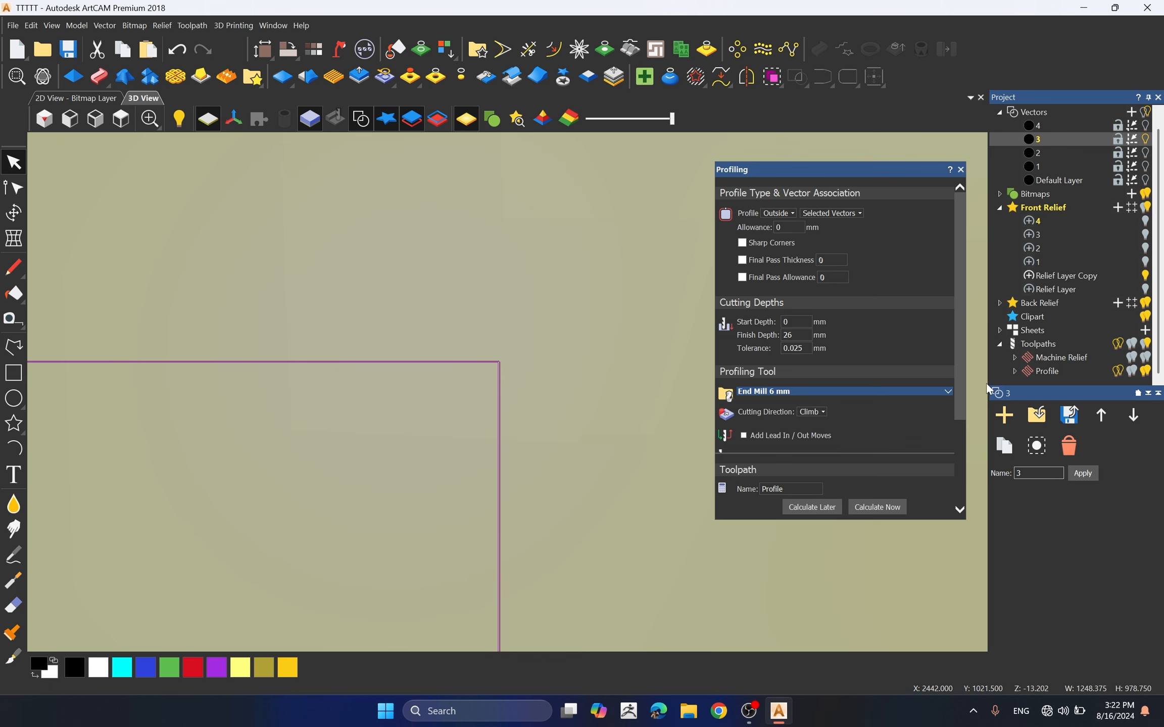
click(1030, 373)
click(1004, 414)
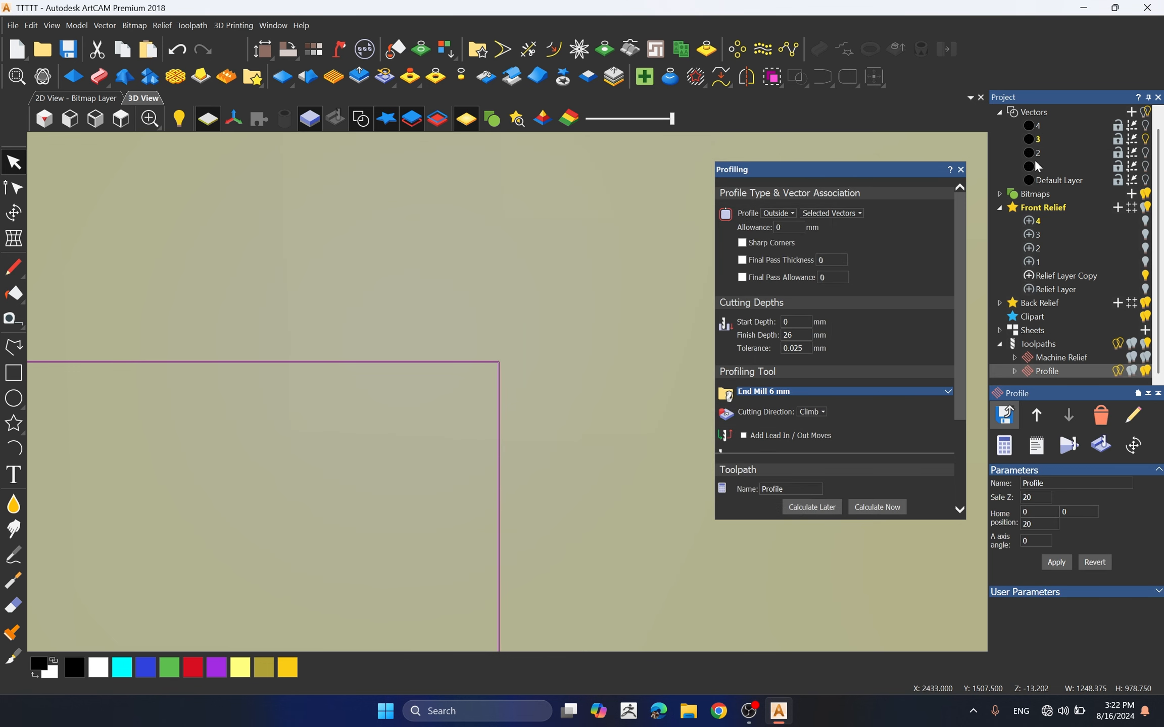
click(878, 161)
- Recalculate the profile for the vector layer 4 rectangle, save it as c4 in G-Code (mm) format, and close the Profiling settings
click(1049, 128)
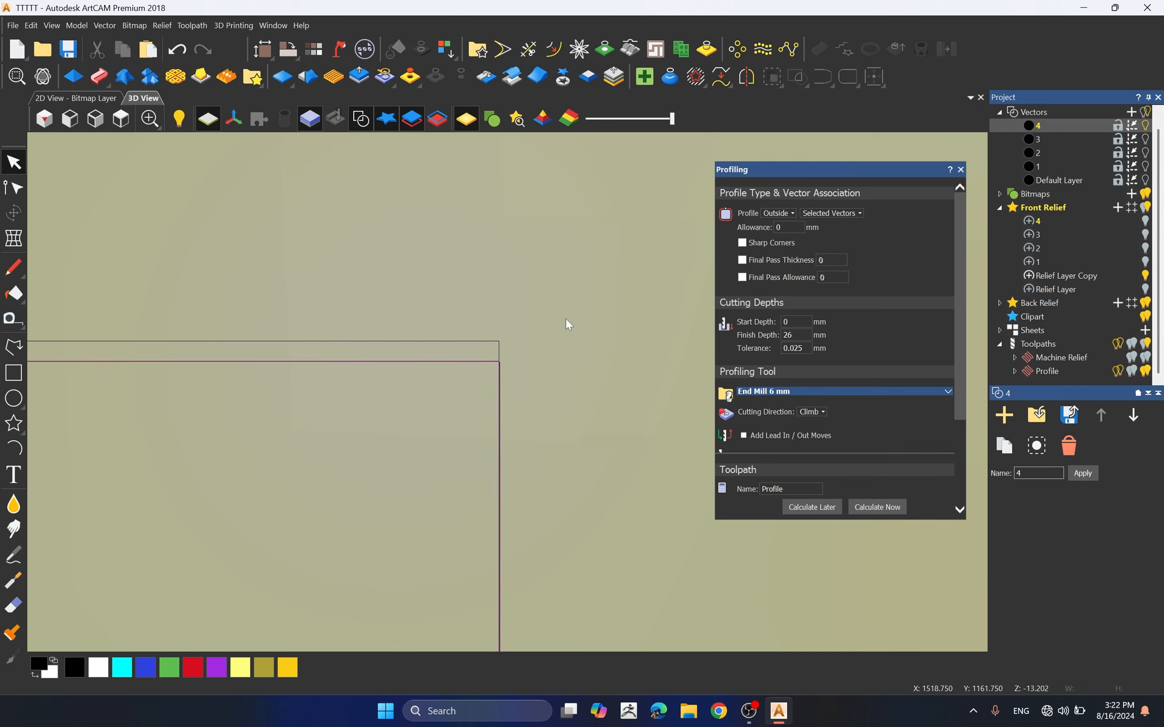
drag(435, 340, 405, 359)
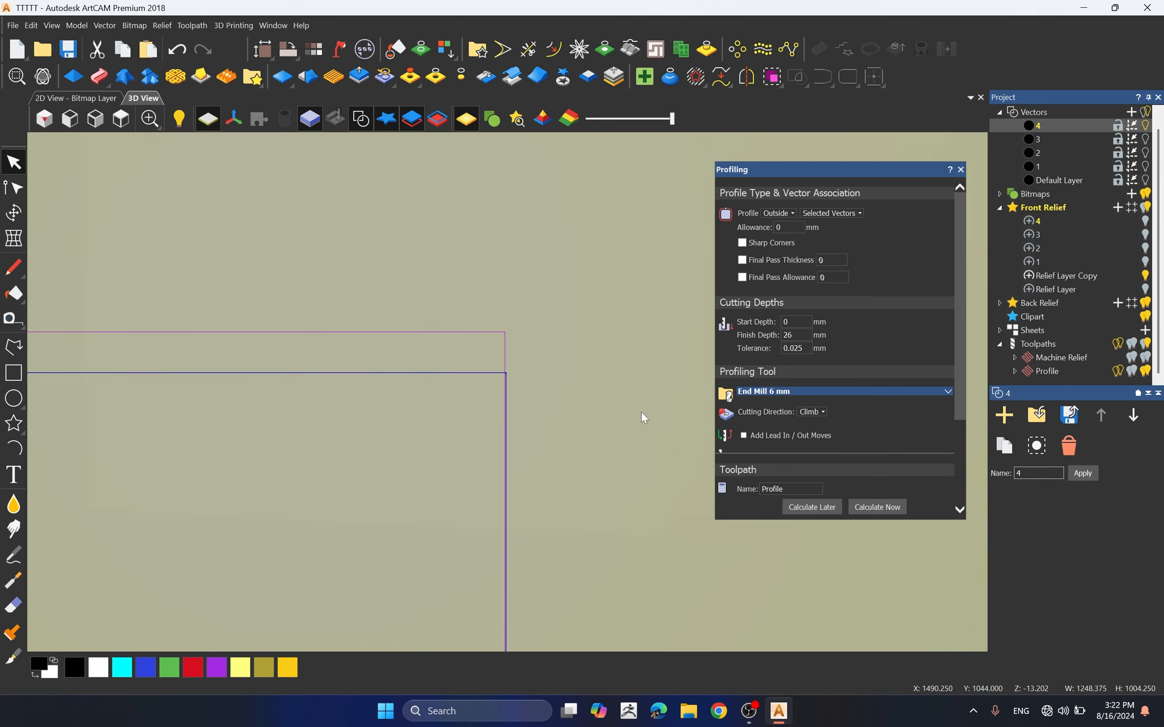
click(873, 509)
click(1049, 371)
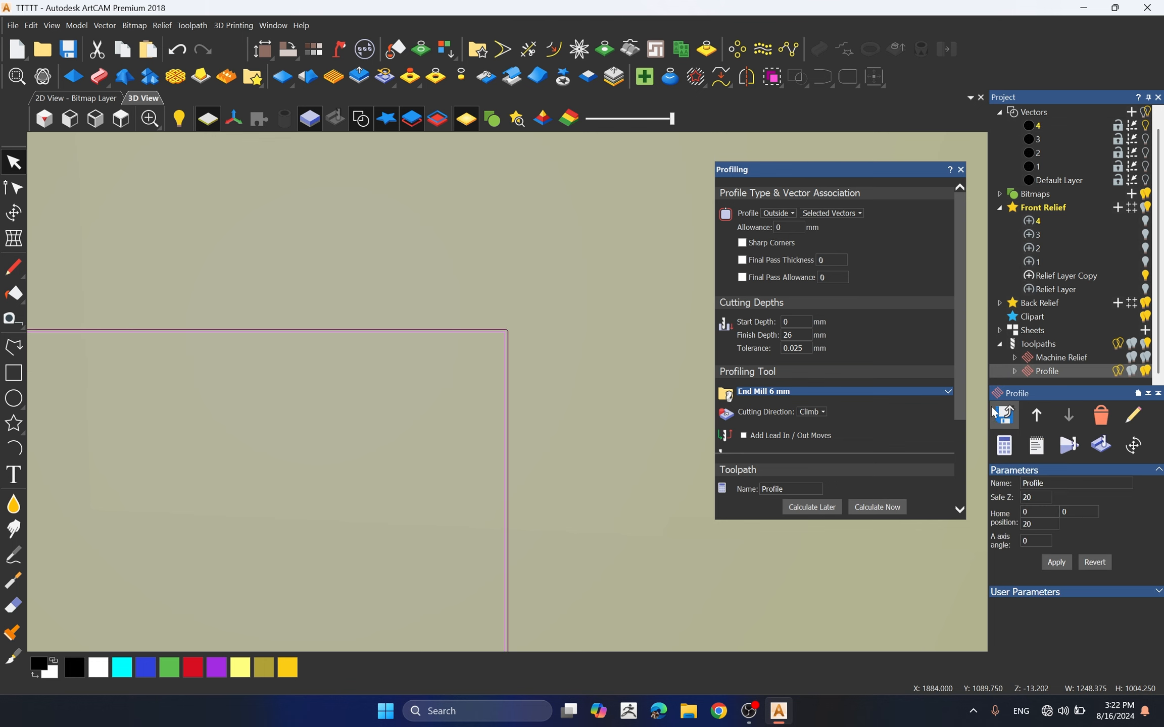
click(1004, 414)
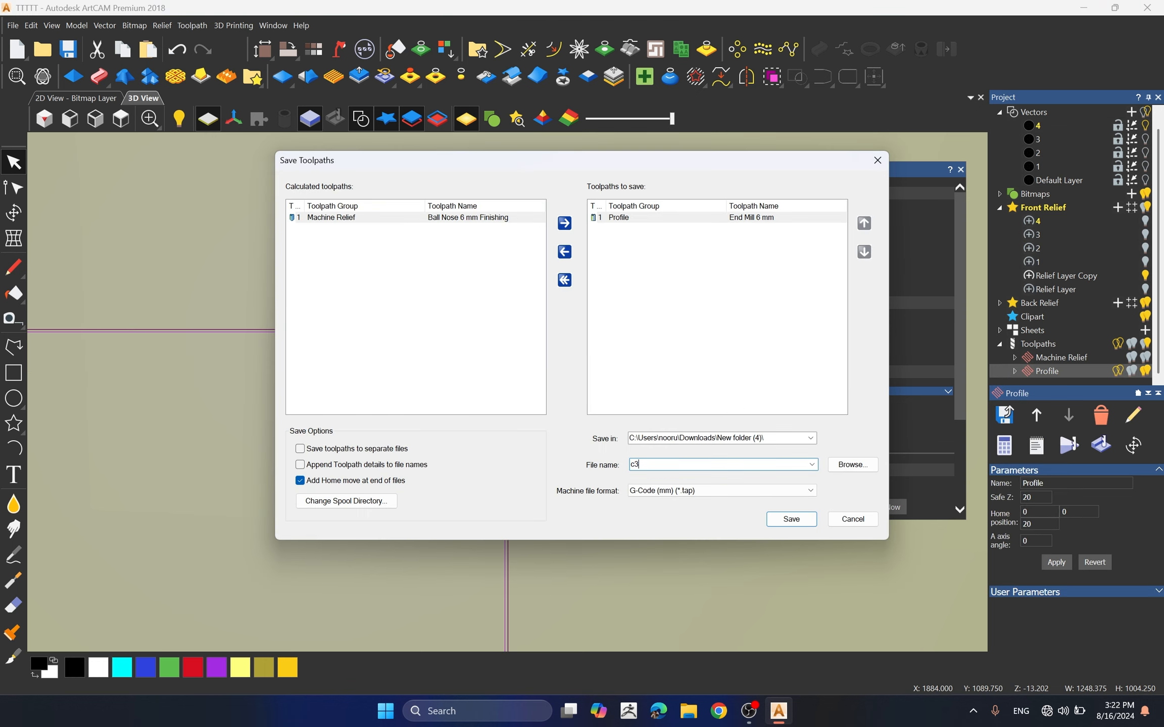
click(878, 160)
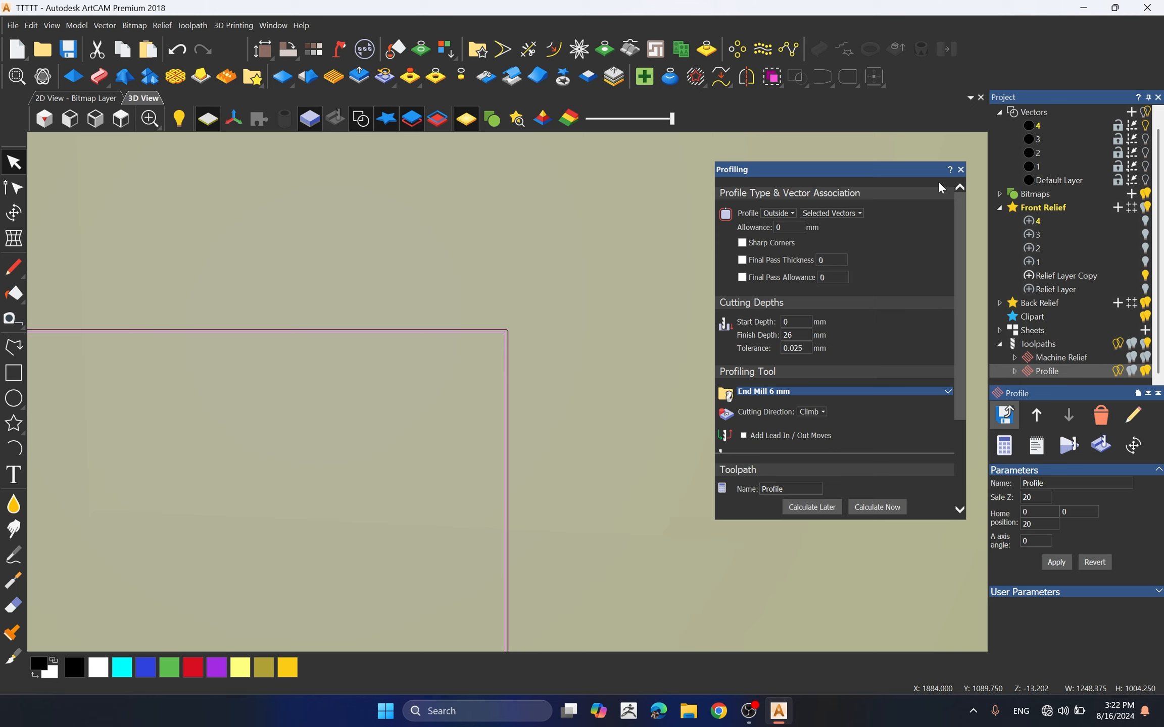
click(961, 169)
- Switch to File Explorer and open New folder (4) in Downloads to check the saved toolpath files
scroll(556, 278, down, 5)
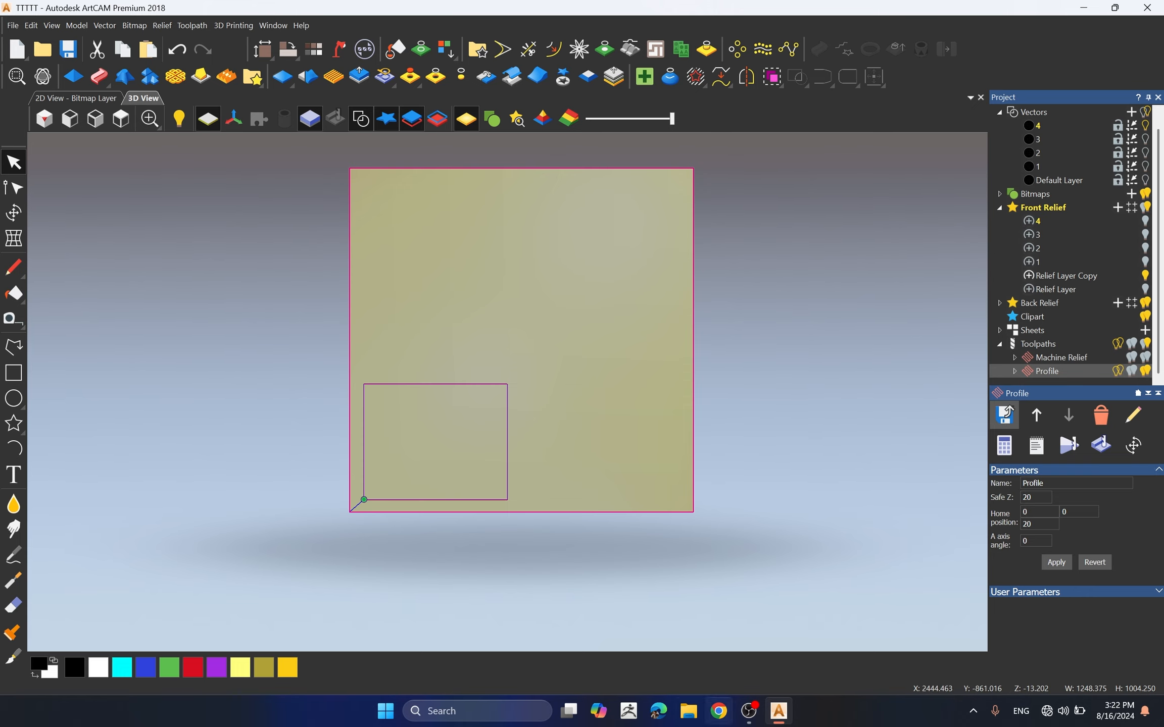
click(689, 711)
click(55, 222)
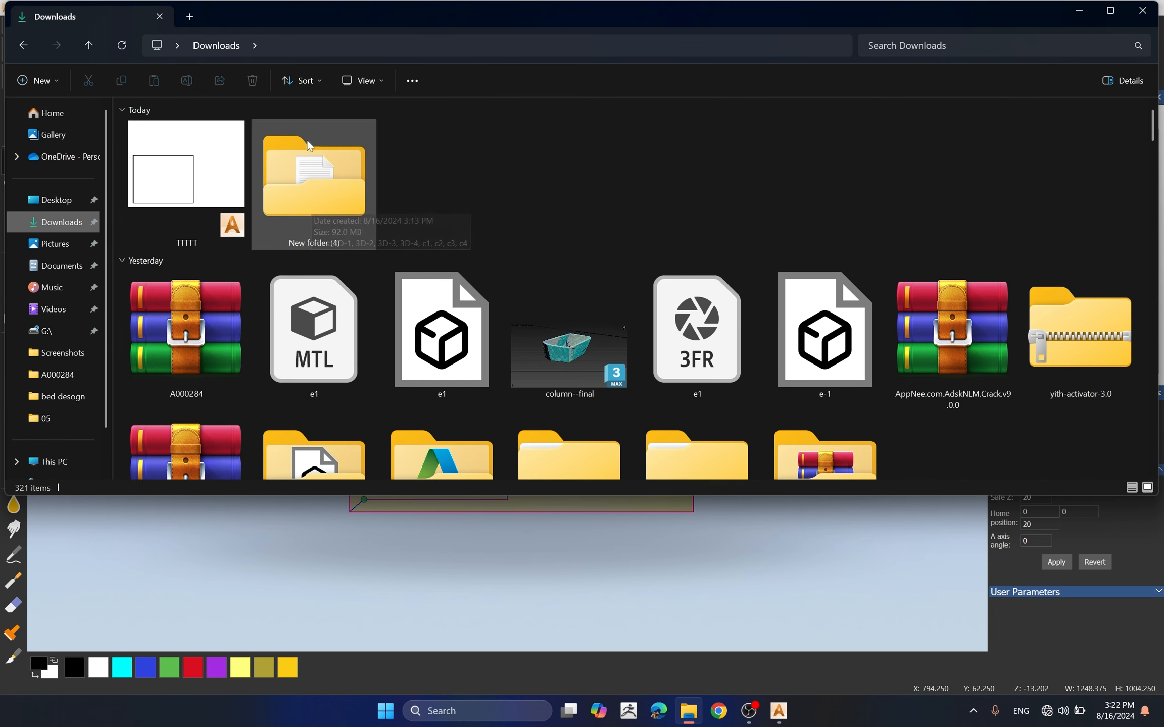
click(366, 185)
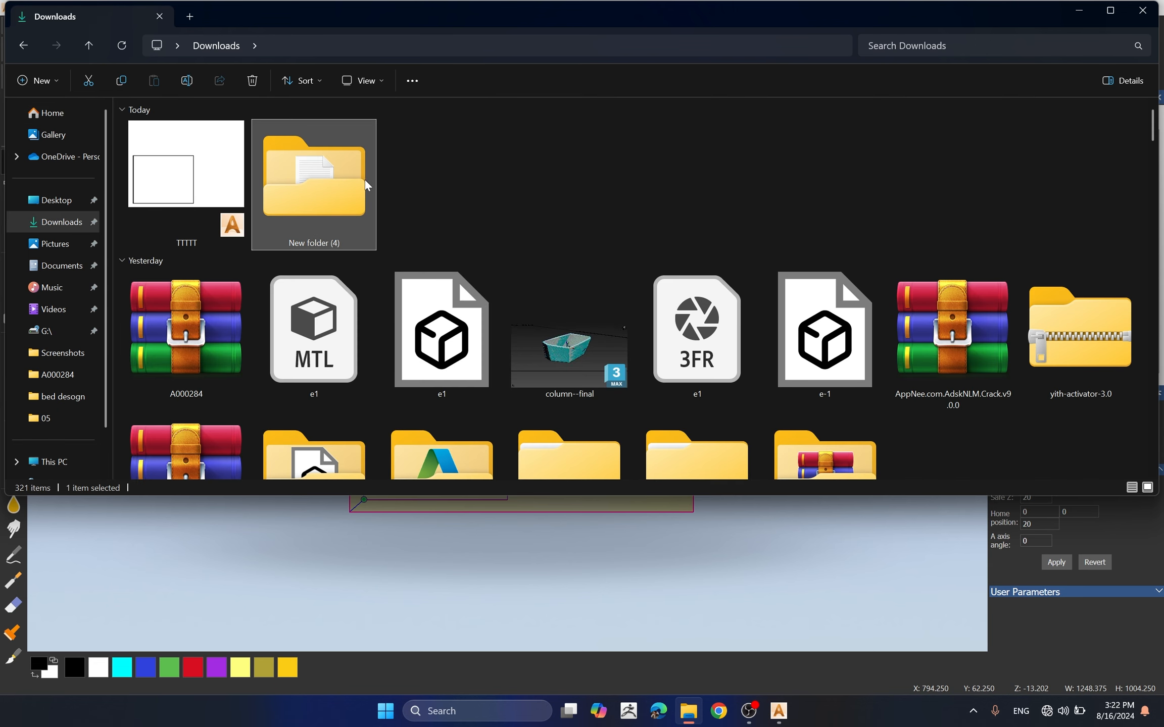
double_click(333, 197)
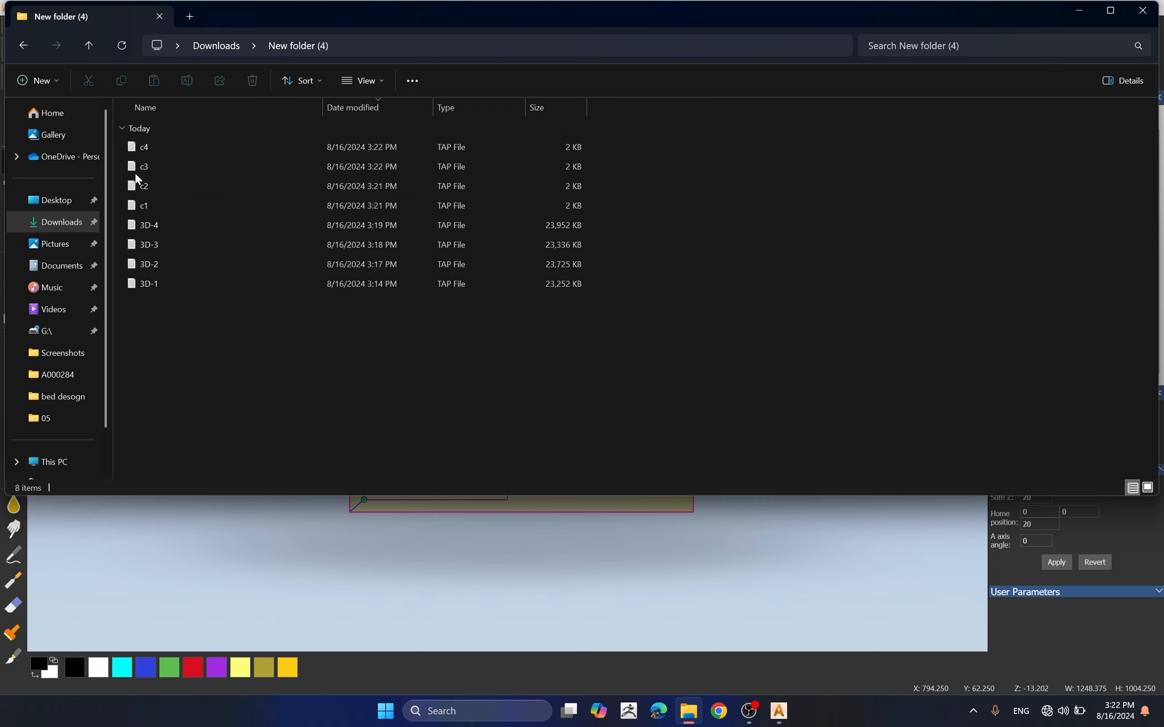